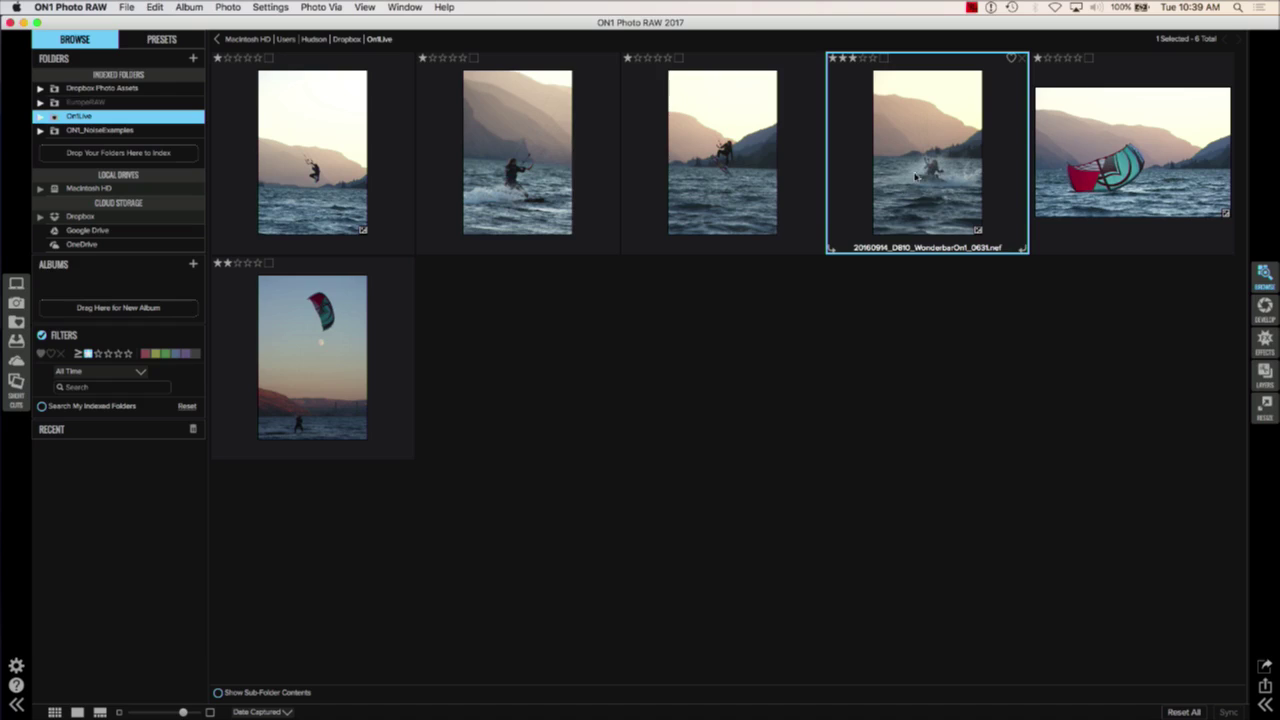
Step: Open the selected kiteboarder photo in Develop and place a Linear Top gradient adjustment along the far waterline, narrowing its transition
click(1264, 308)
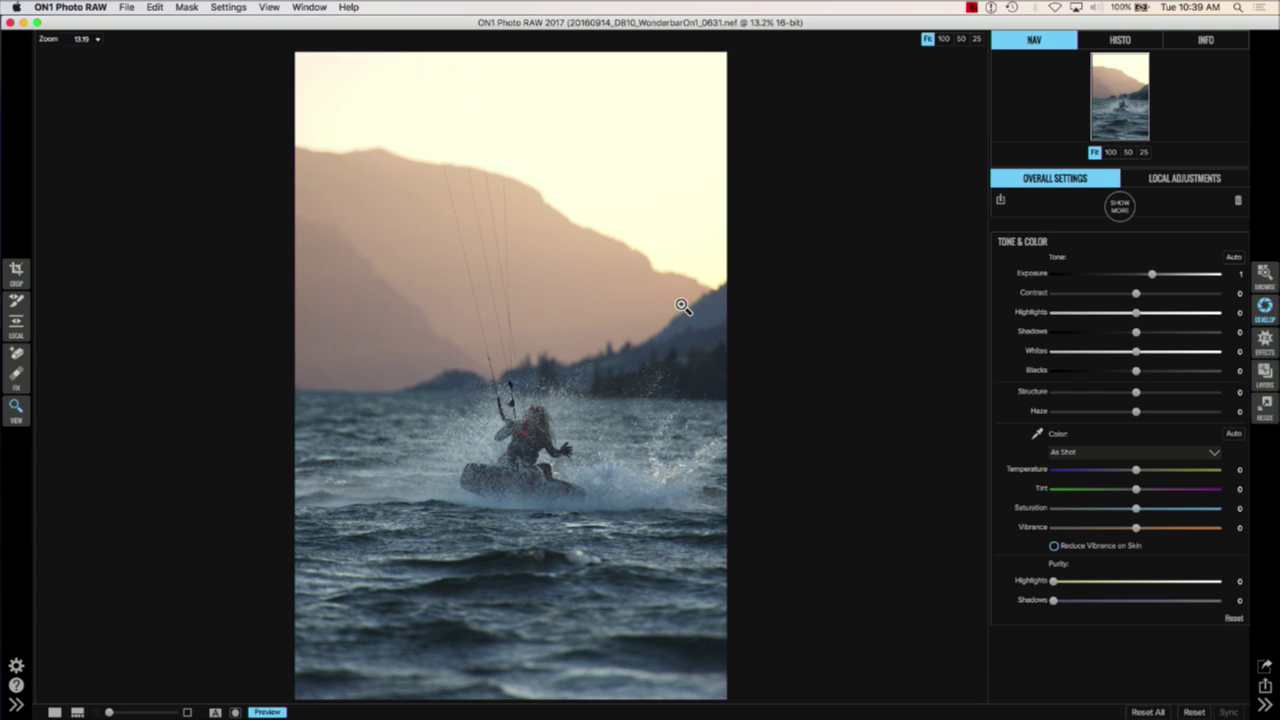
click(16, 325)
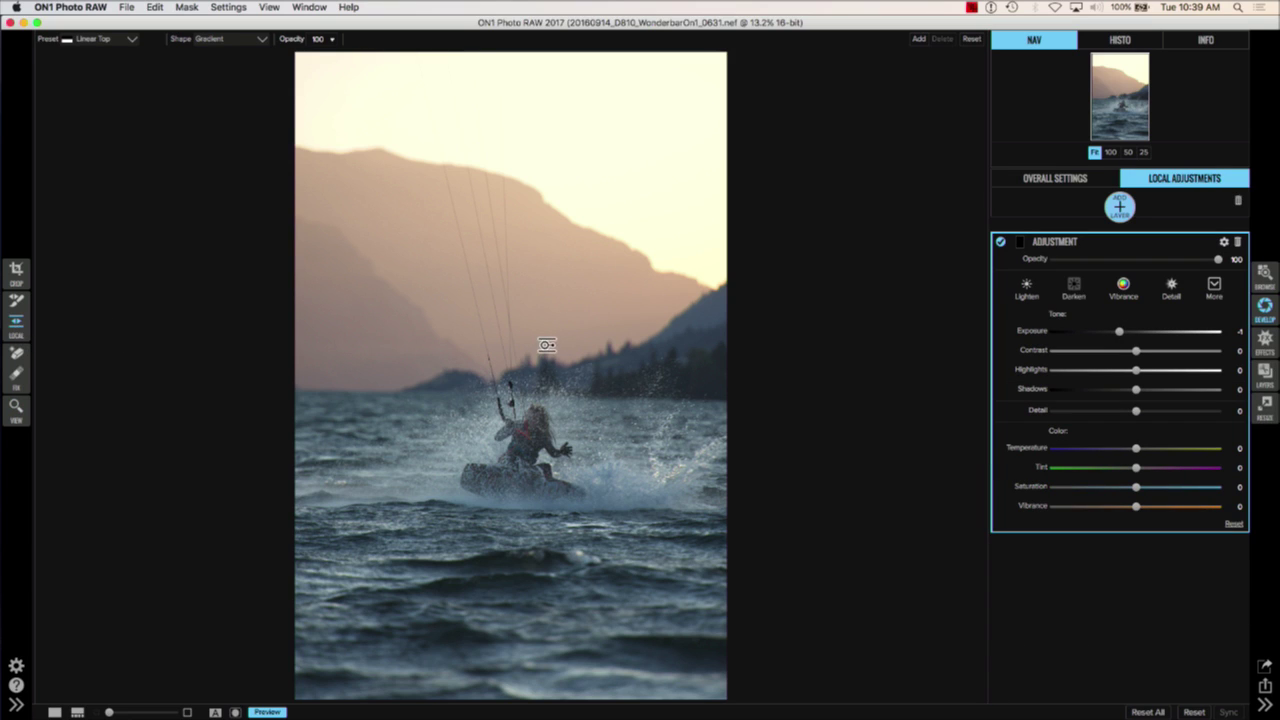
click(540, 348)
drag(549, 358, 592, 389)
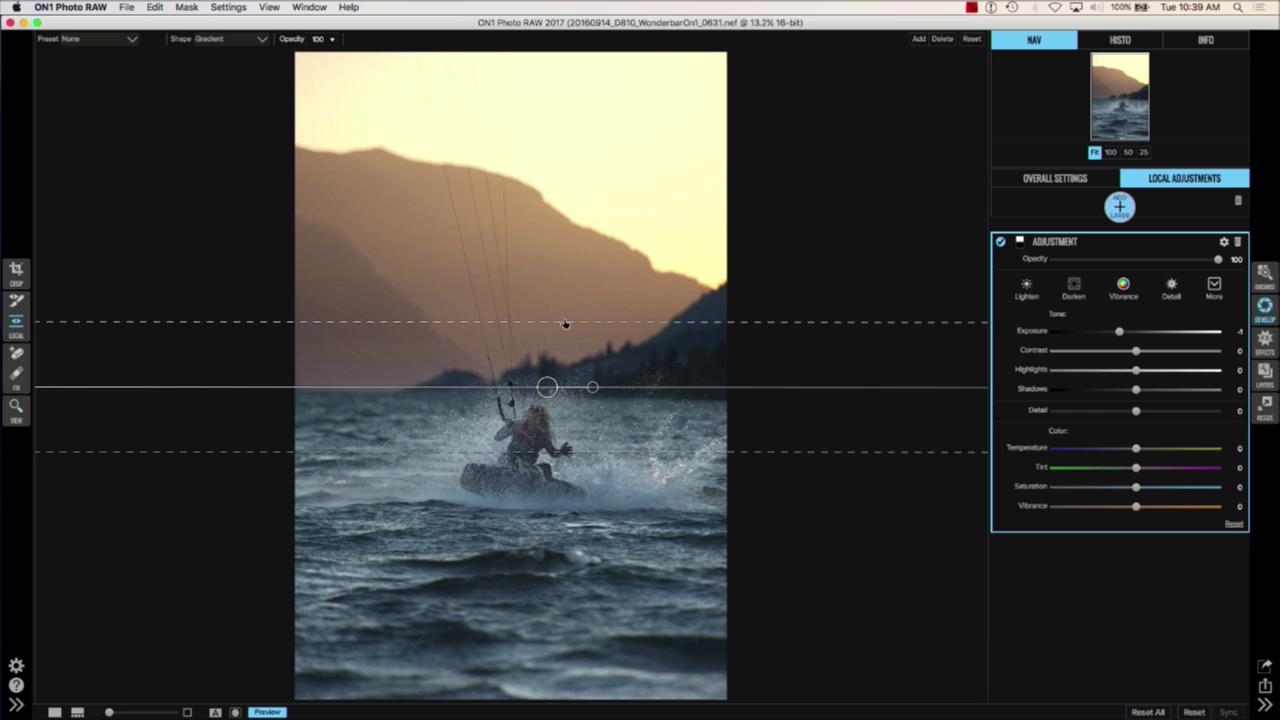
mouse_move(556, 319)
mouse_down()
mouse_move(556, 300)
mouse_move(554, 335)
mouse_up()
Step: Set the gradient adjustment's Contrast to 8, Highlights to -17, Temperature to 16 and Saturation to 7, and collapse its settings
drag(1136, 352, 1150, 375)
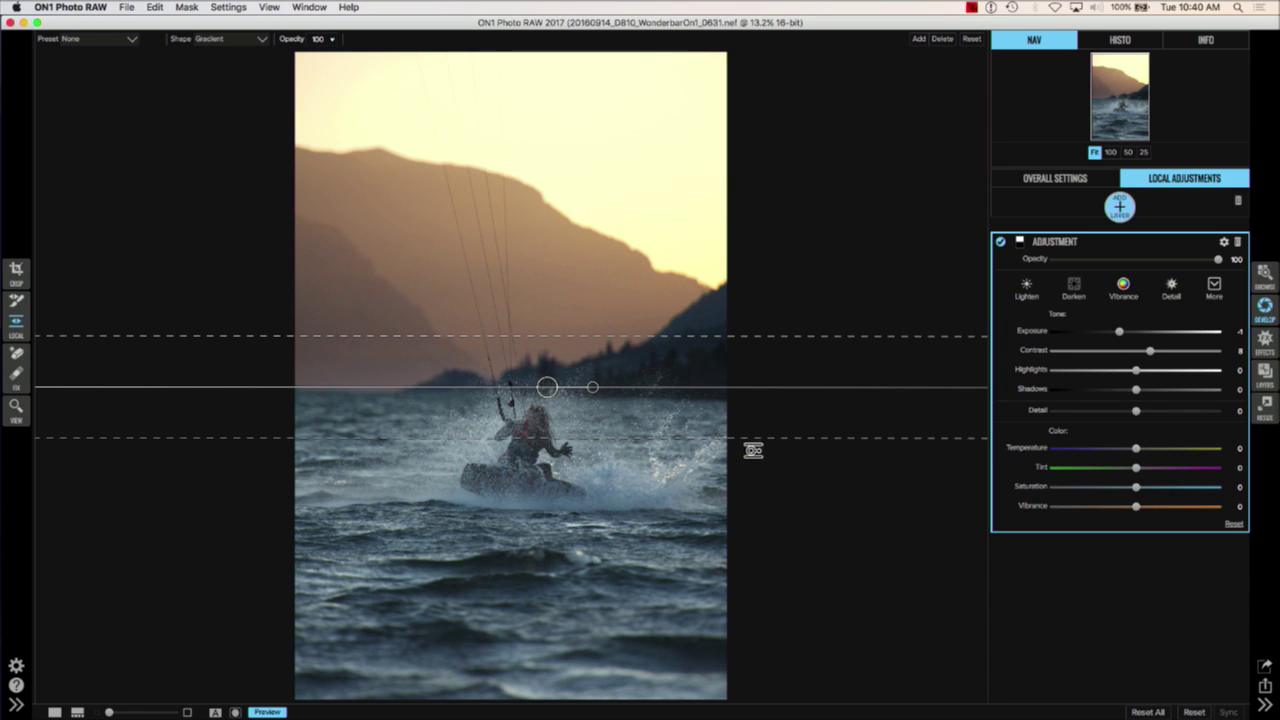
drag(1136, 372, 1105, 382)
drag(1137, 450, 1153, 453)
drag(1136, 490, 1146, 490)
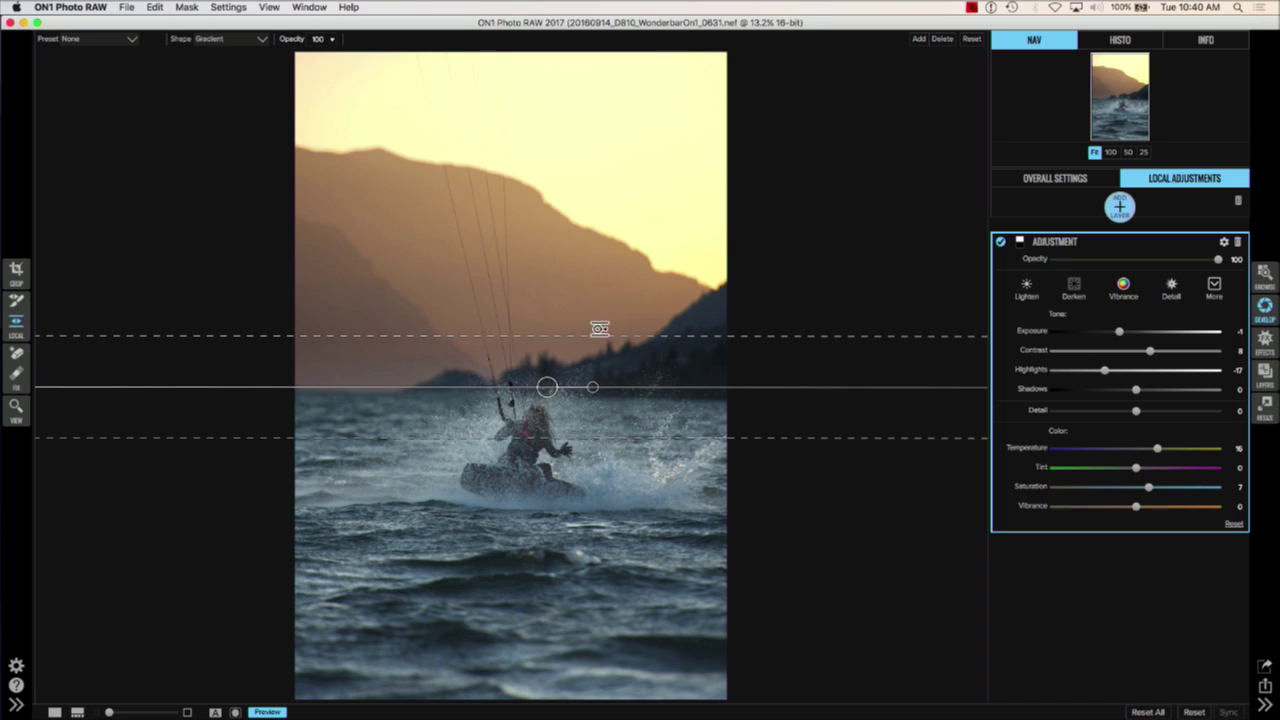
click(1019, 242)
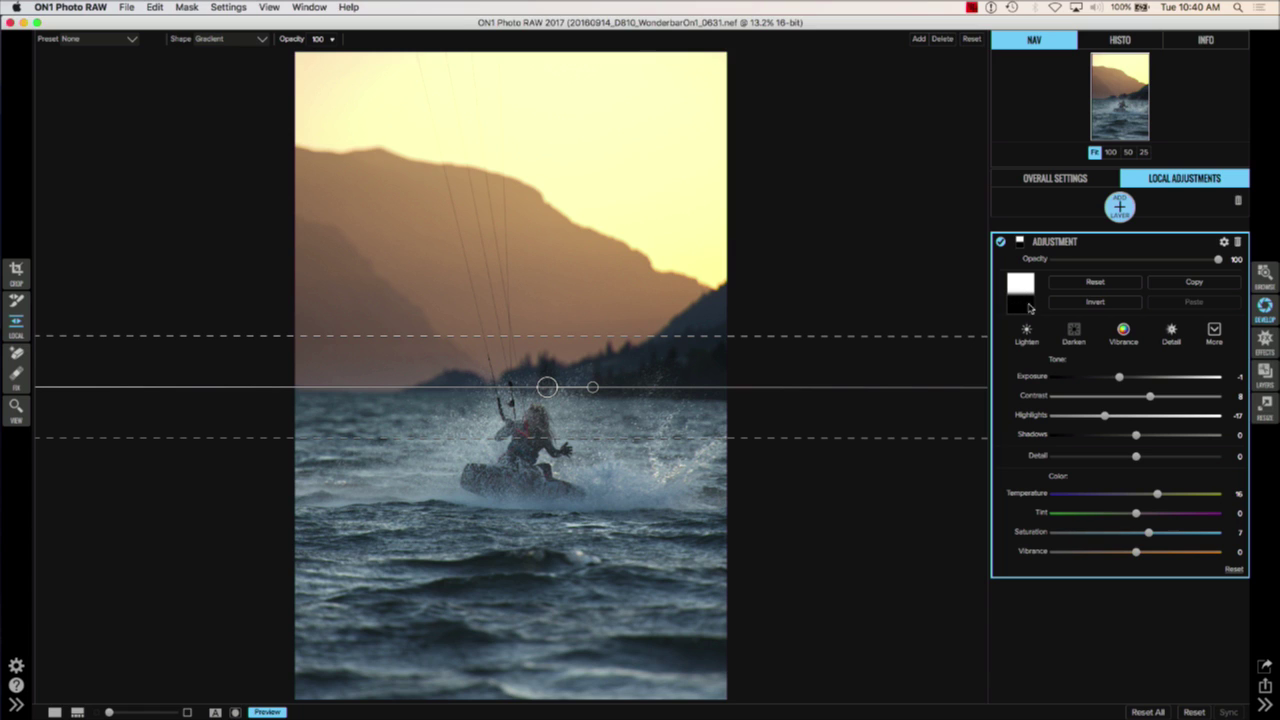
click(1062, 242)
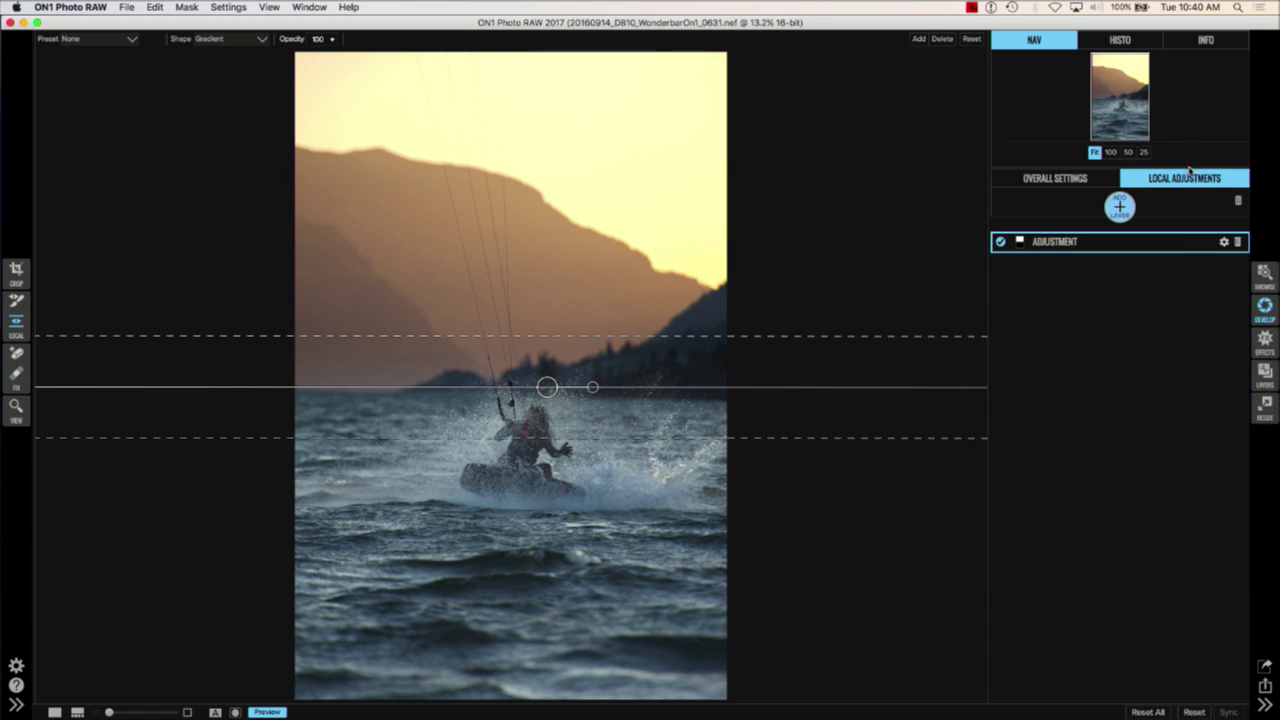
Step: Display the histogram and set the photo's overall Whites to -70 and Exposure to 0.15
click(1074, 180)
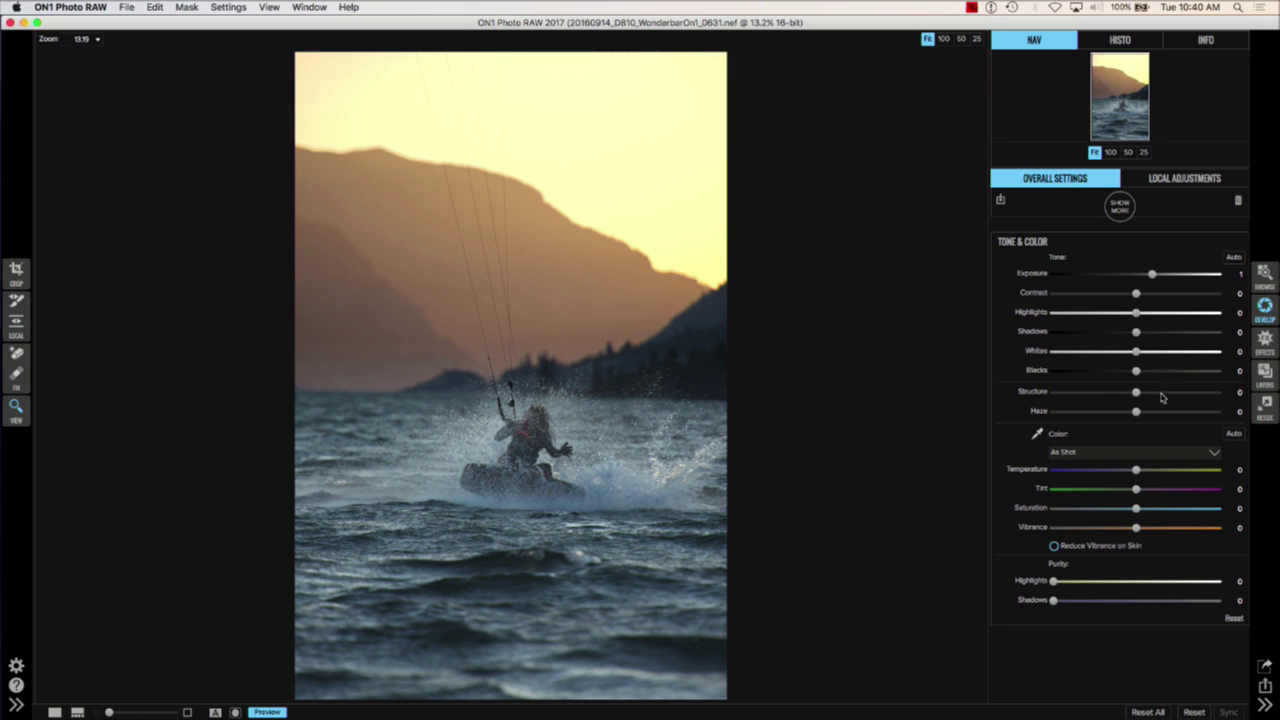
drag(1136, 354, 1165, 358)
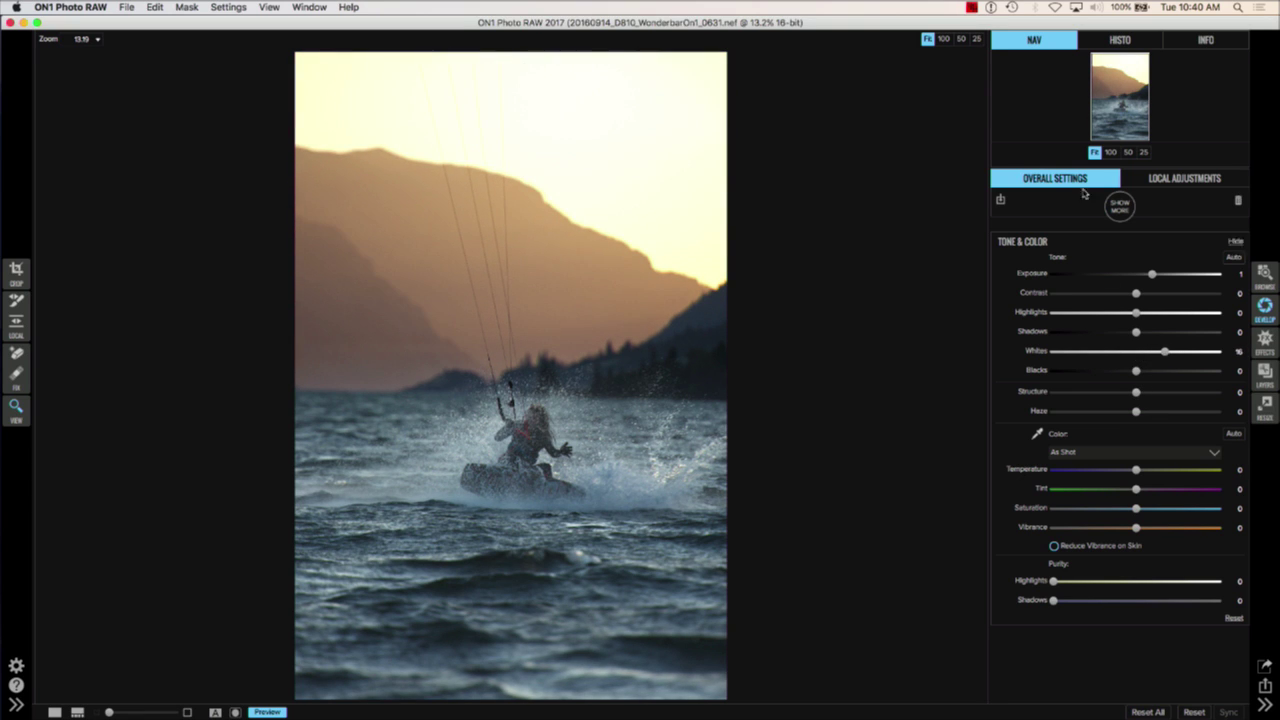
click(1123, 42)
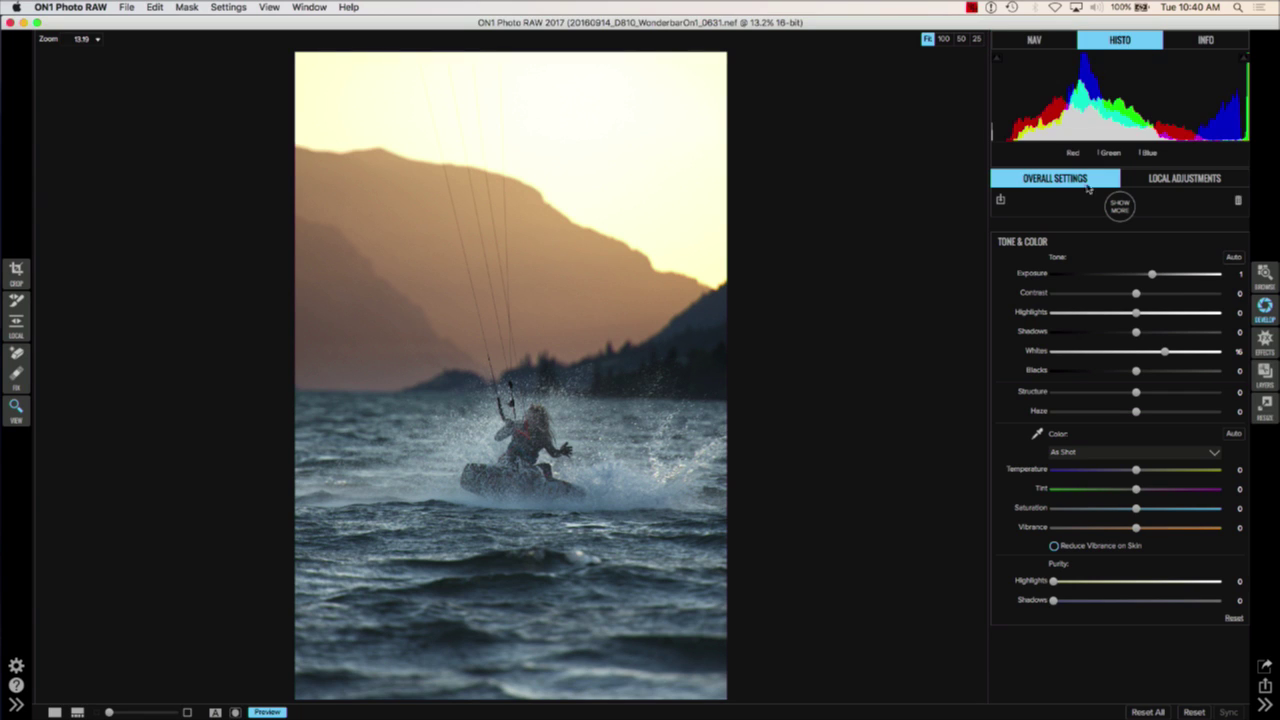
drag(1165, 356, 1148, 357)
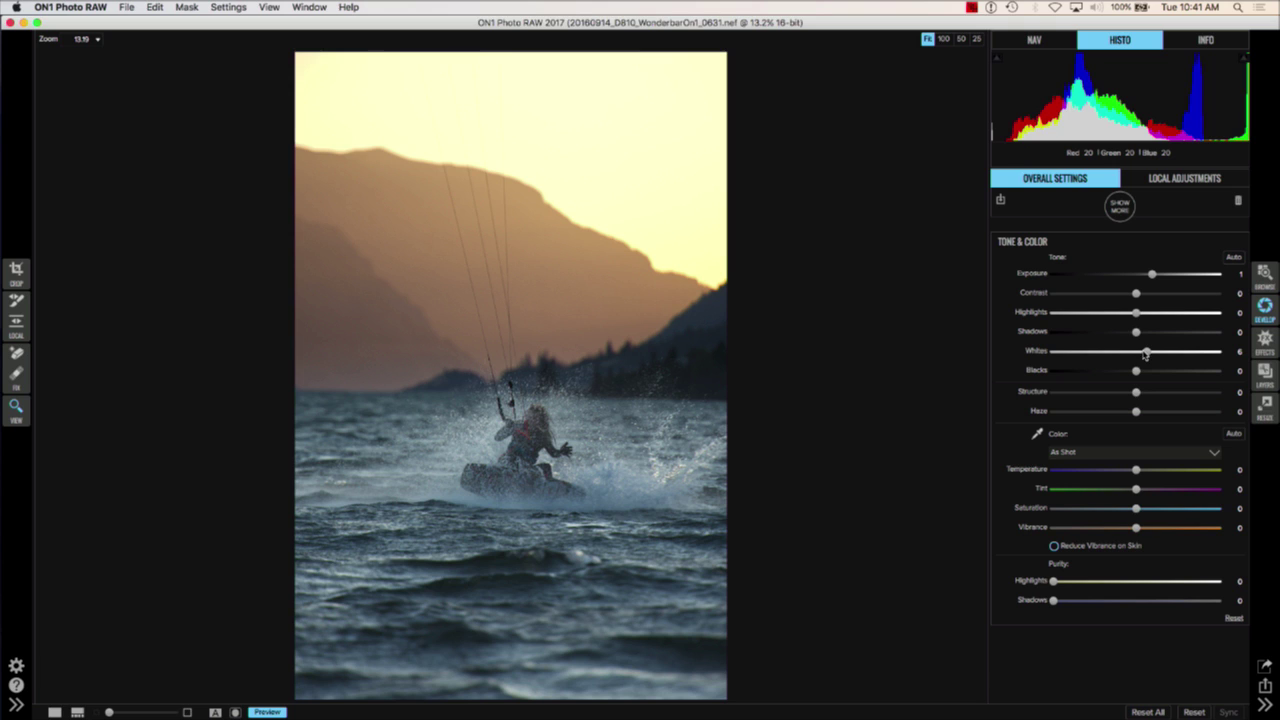
drag(1145, 355, 1064, 359)
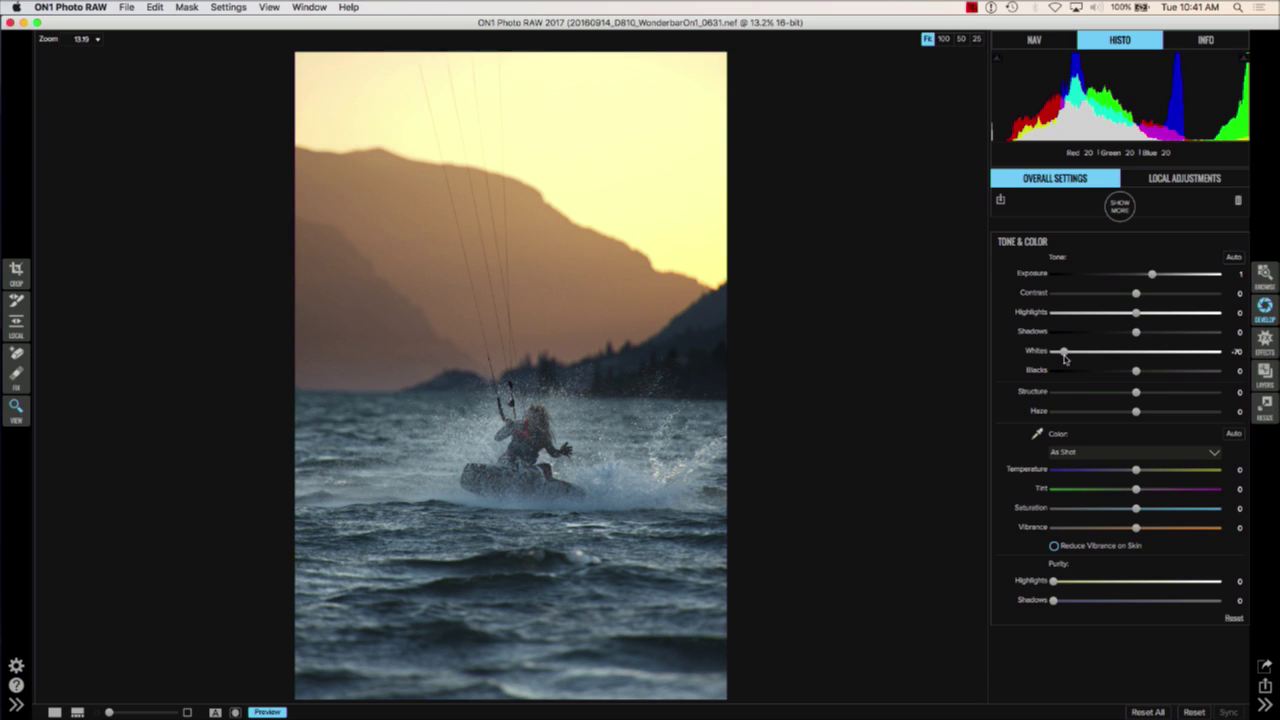
drag(1150, 280, 1138, 282)
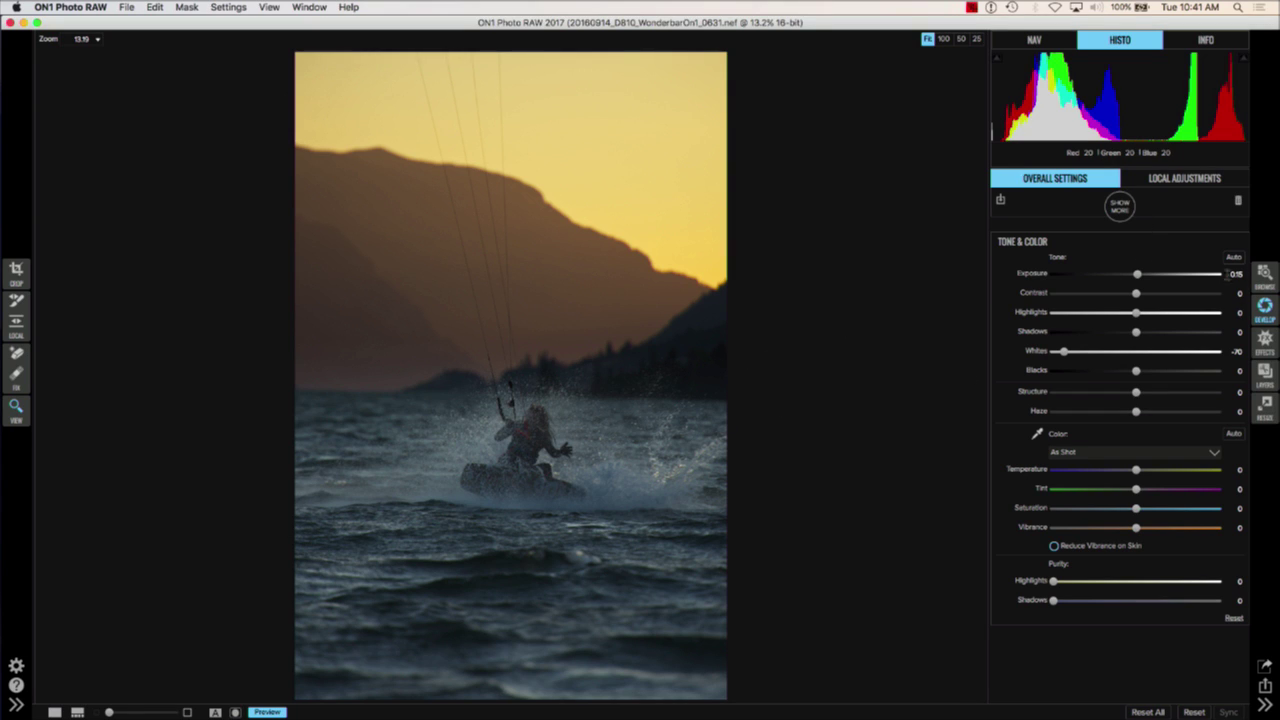
Step: Reopen the local gradient adjustment's settings and set its Exposure to -1.2
click(1178, 184)
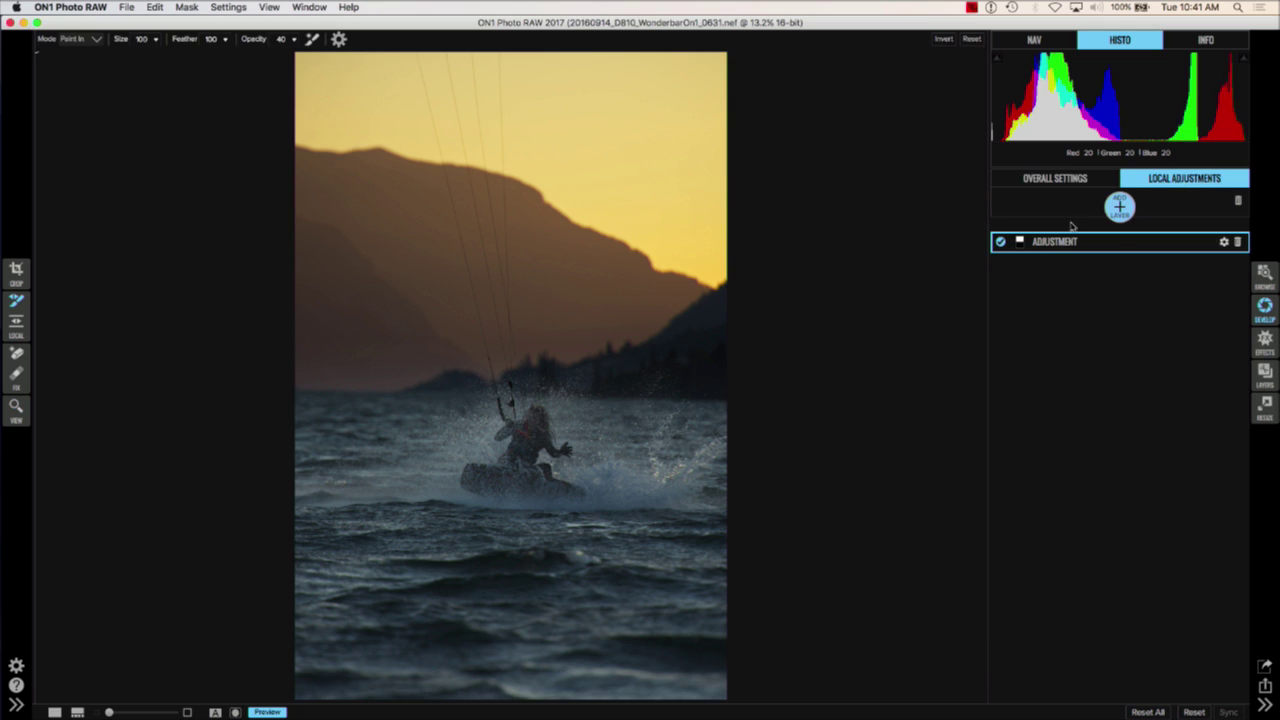
click(1100, 244)
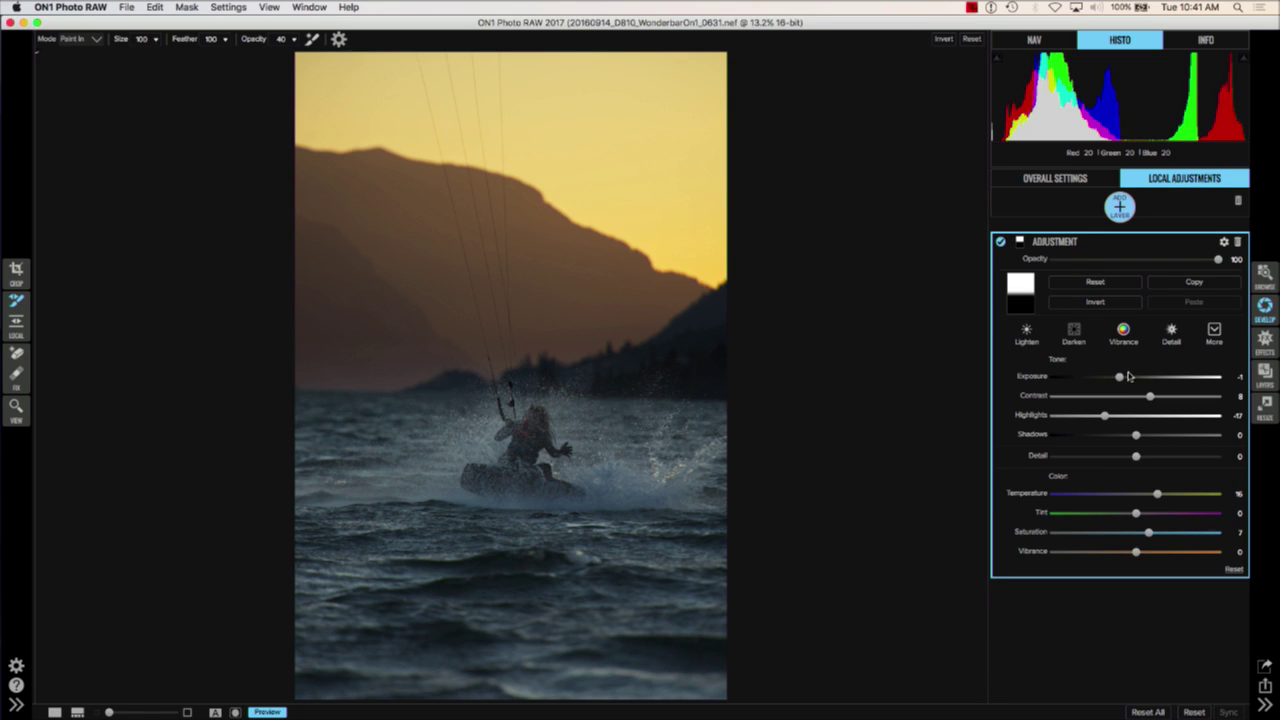
drag(1119, 380, 1116, 381)
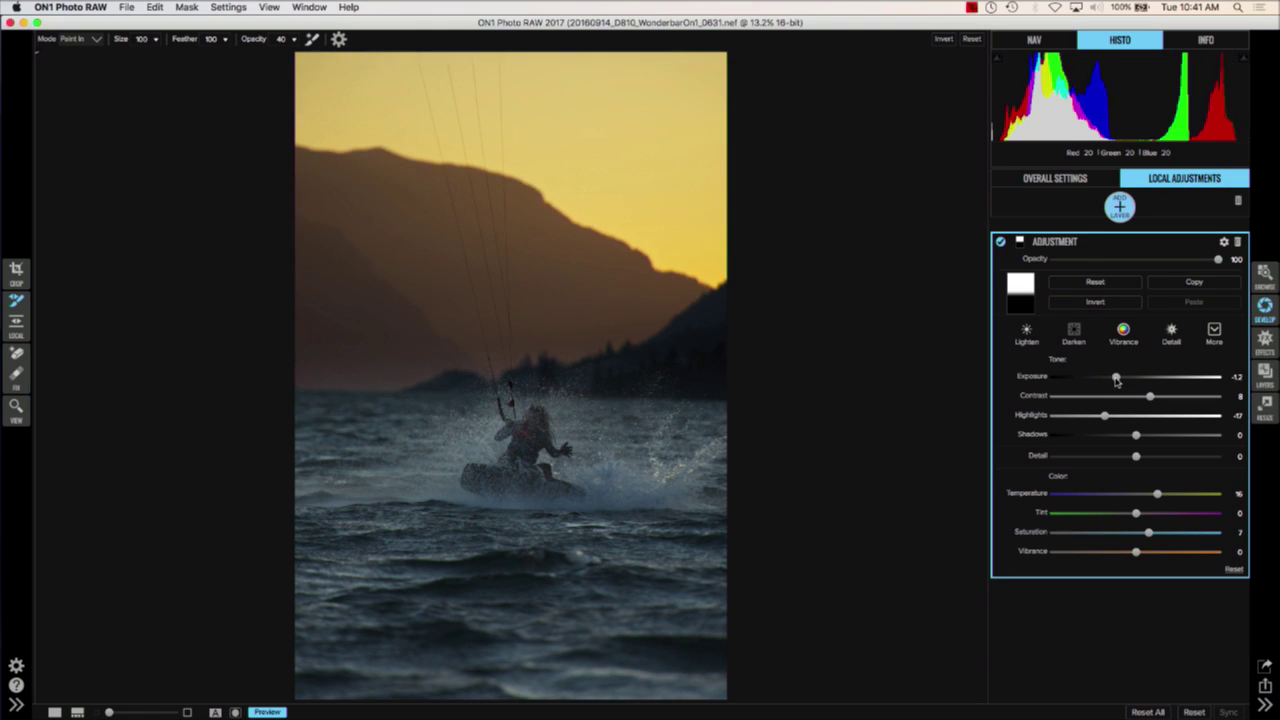
Step: Set the photo's overall Blacks to -28, Highlights to -10 and Shadows to 70
click(1057, 181)
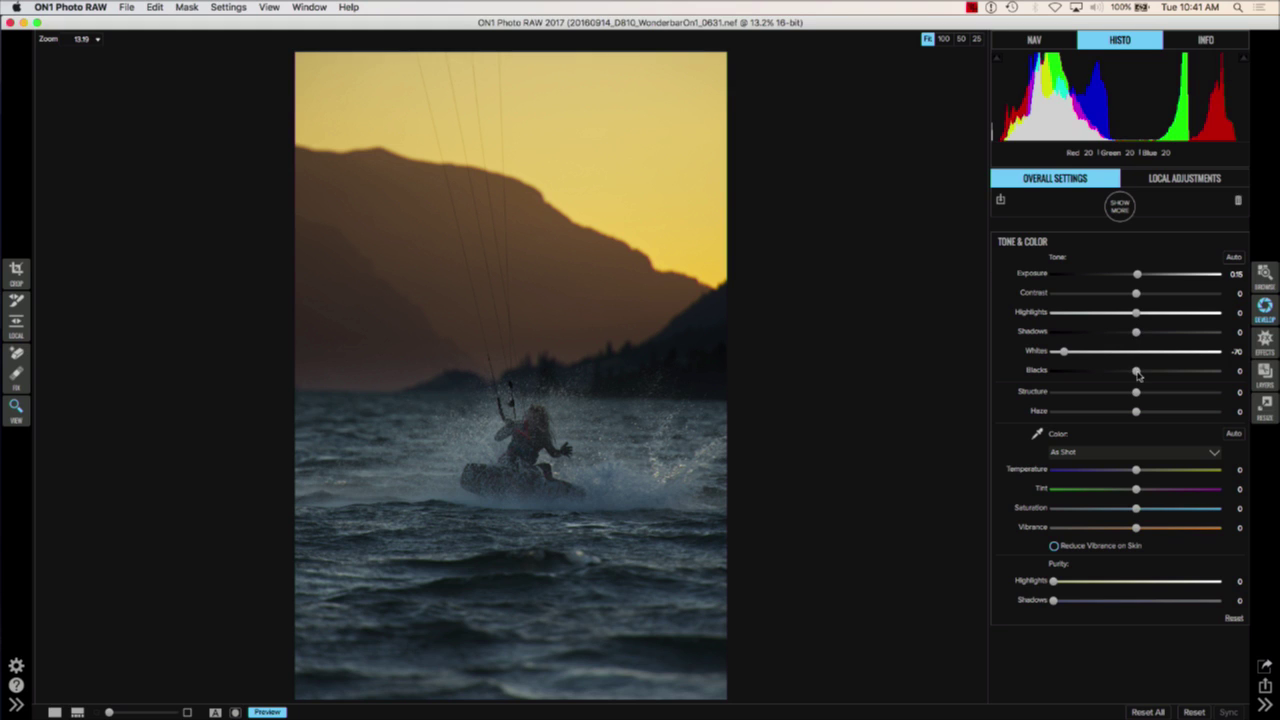
drag(1138, 375, 1095, 374)
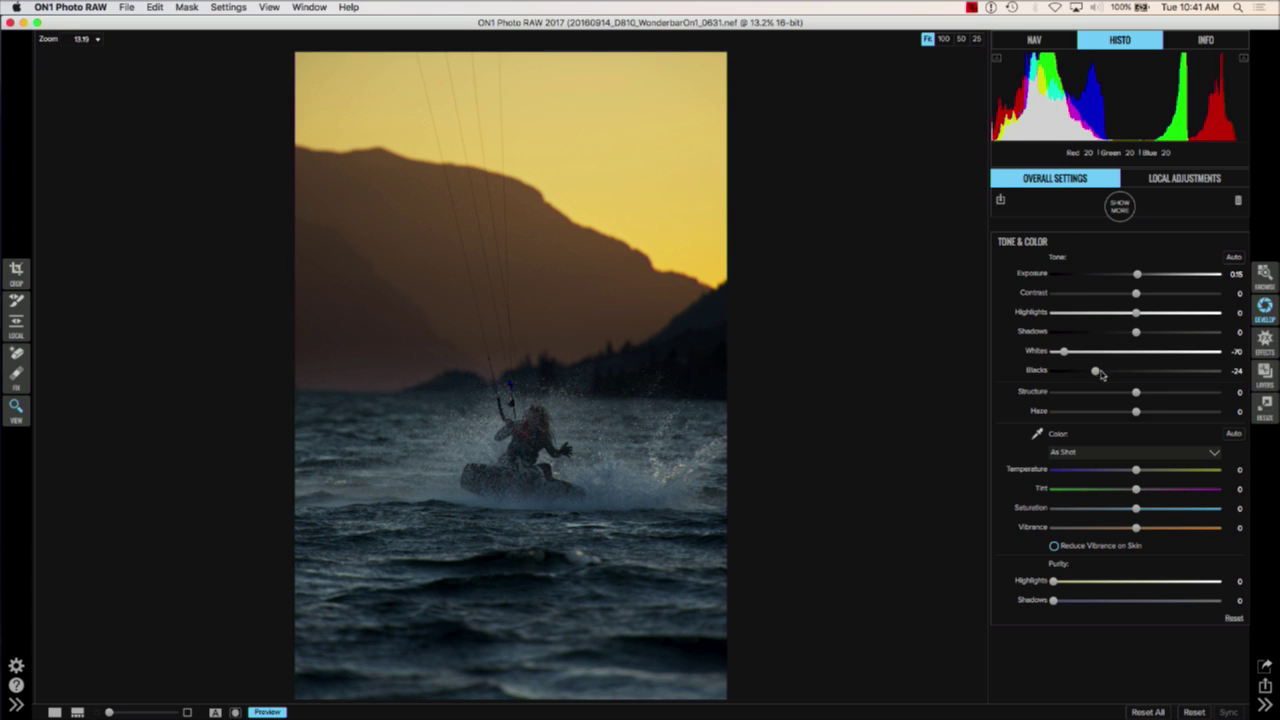
drag(1095, 374, 1092, 375)
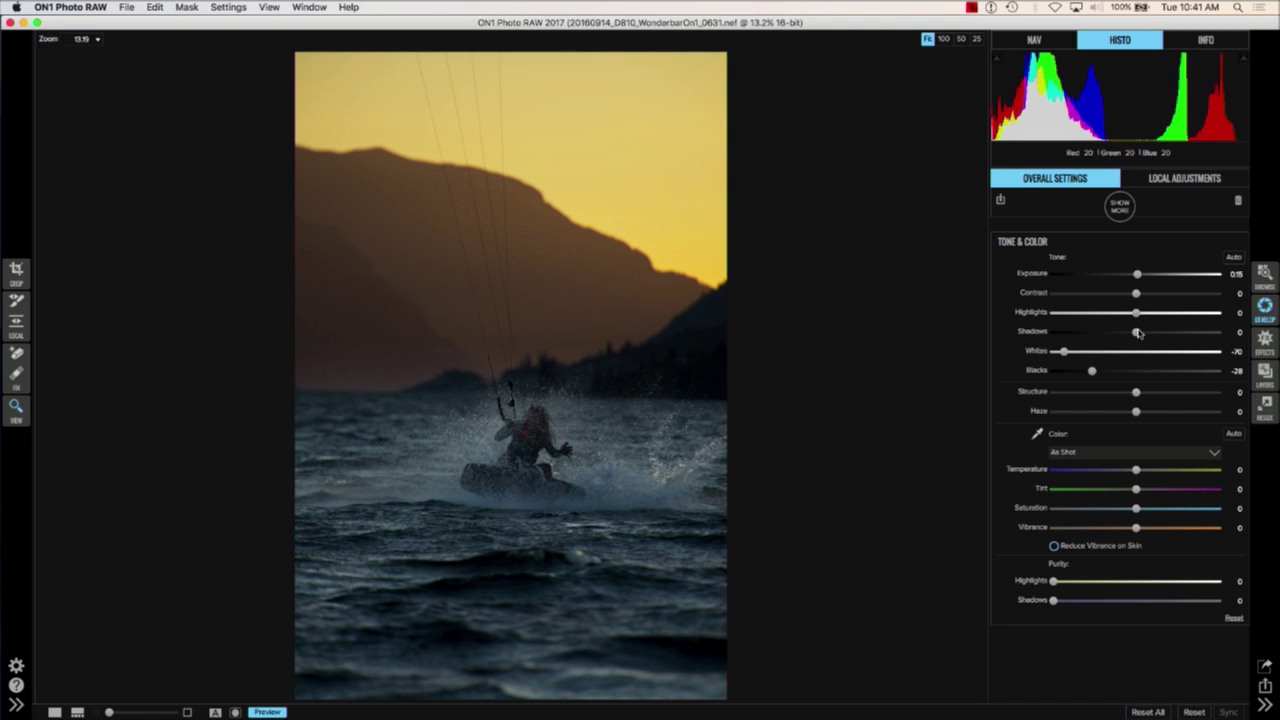
drag(1138, 333, 1200, 339)
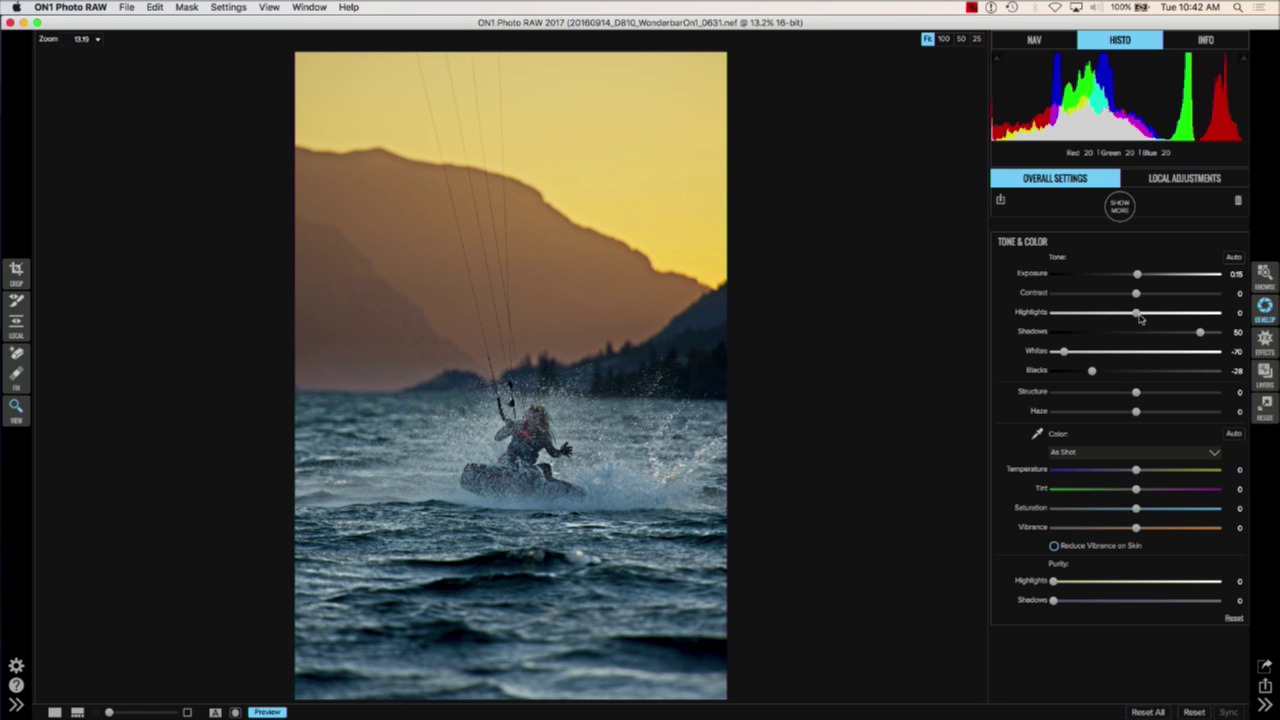
drag(1137, 316, 1118, 316)
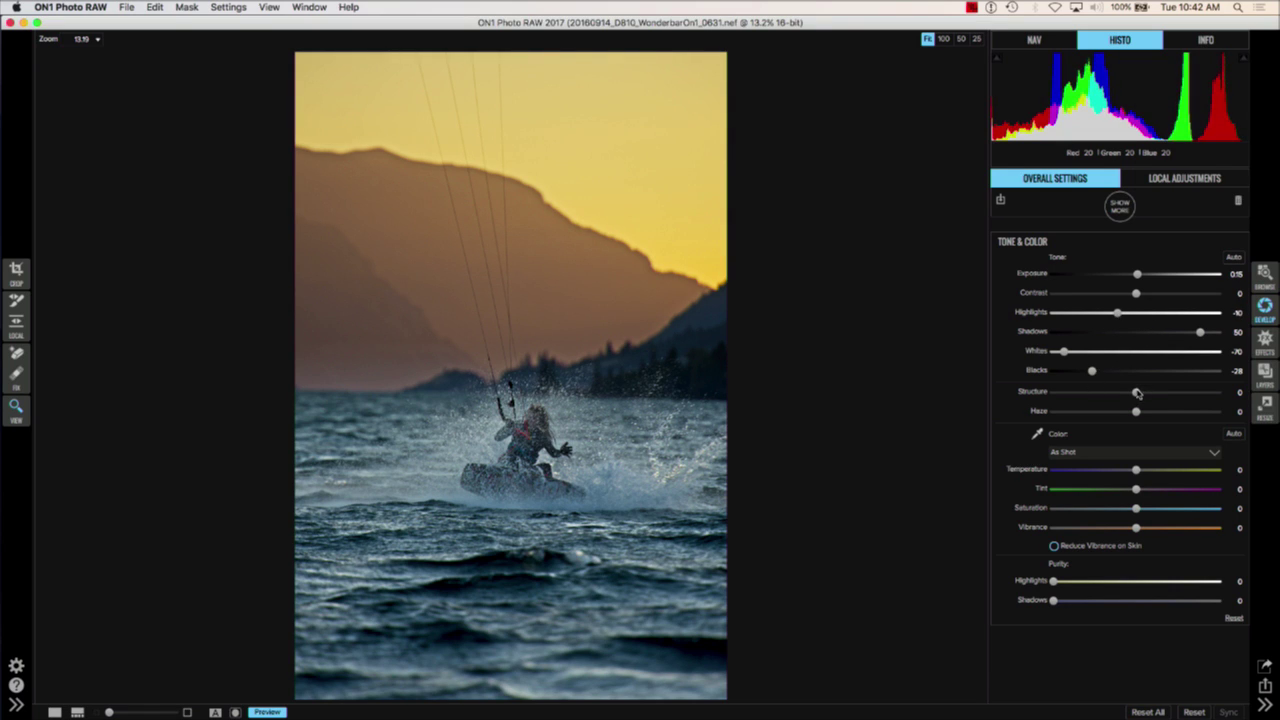
drag(1200, 333, 1207, 333)
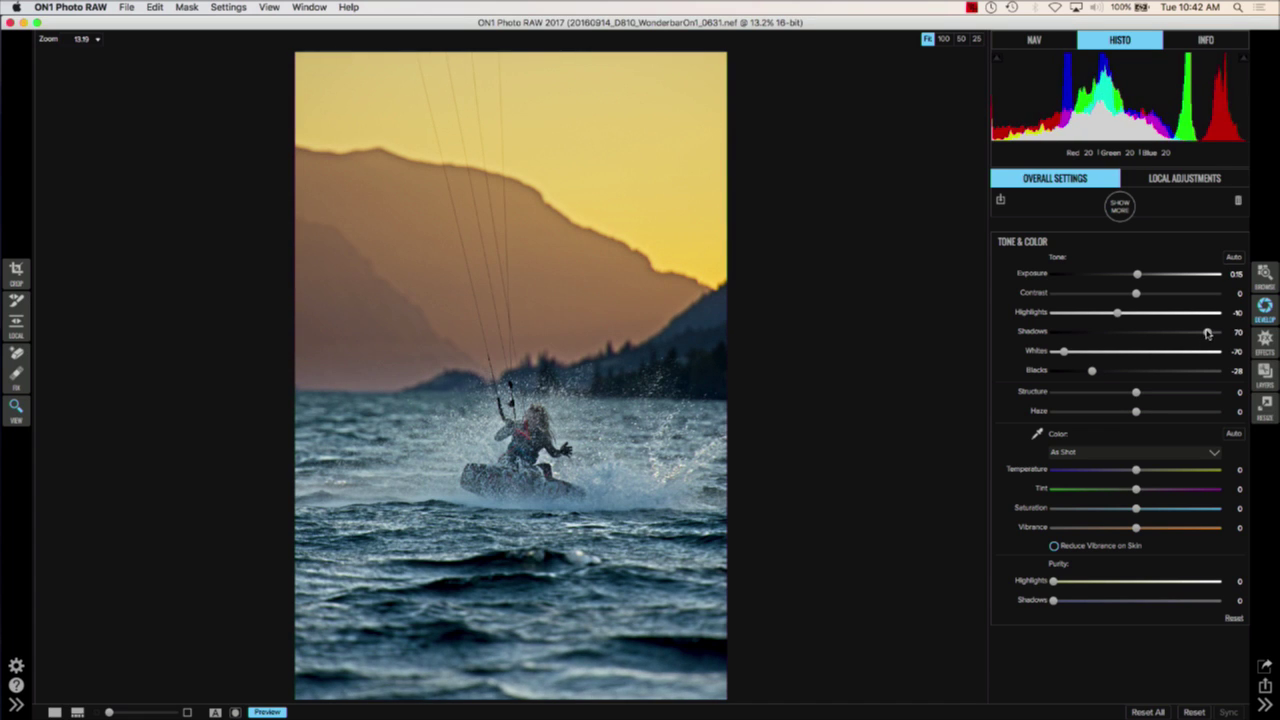
Step: Compare the photo with and without the local gradient adjustment, leaving the adjustment enabled
click(1188, 180)
click(1000, 243)
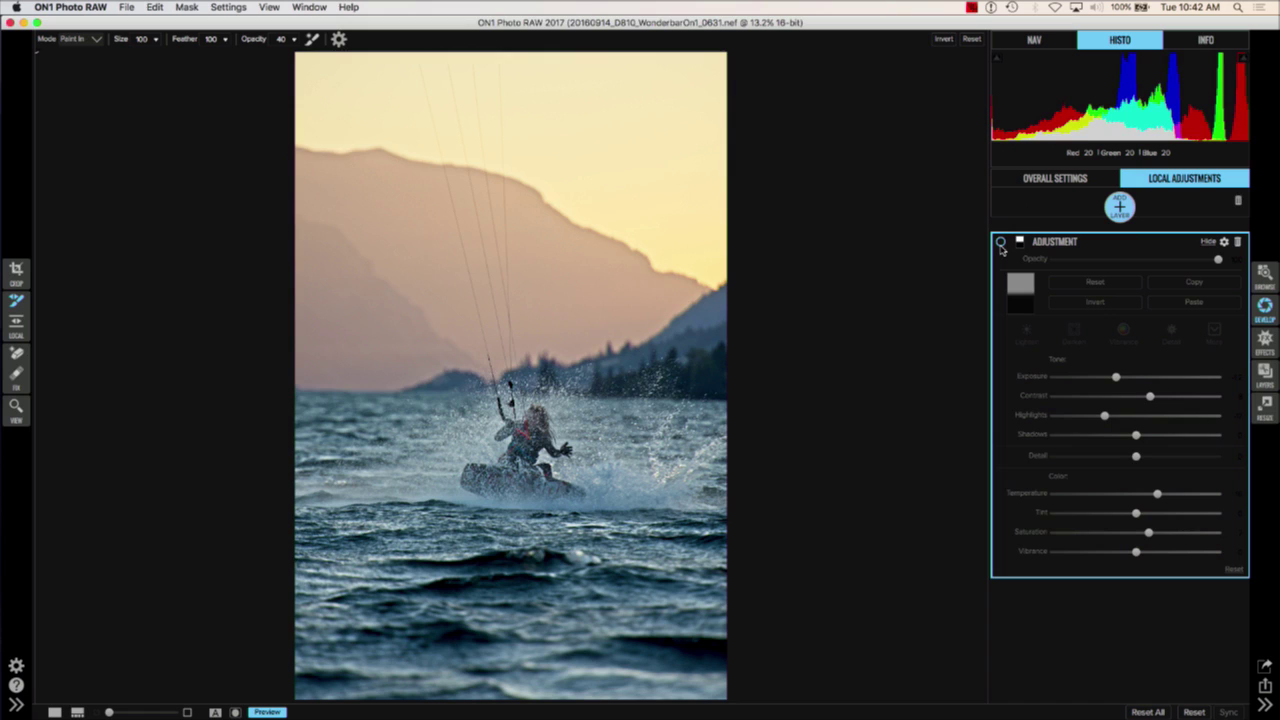
click(1000, 243)
click(1000, 243)
click(1000, 243)
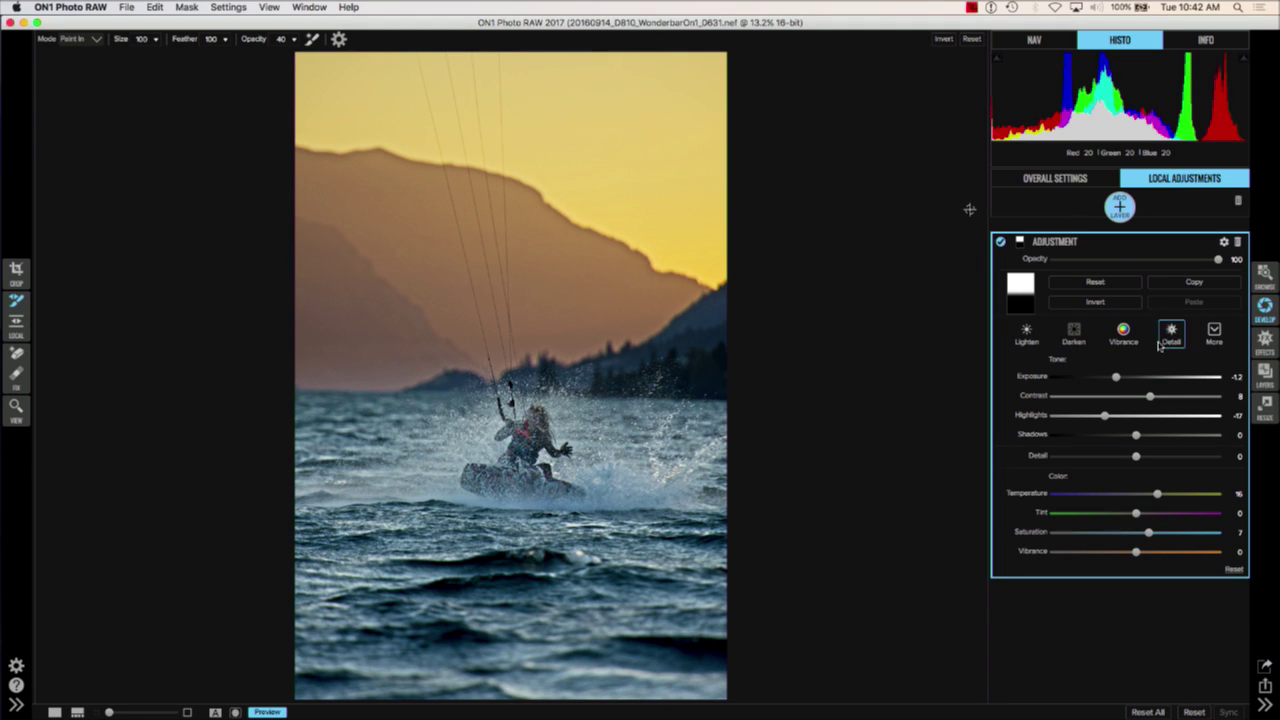
Step: Set the photo's overall Structure to 9
click(1066, 178)
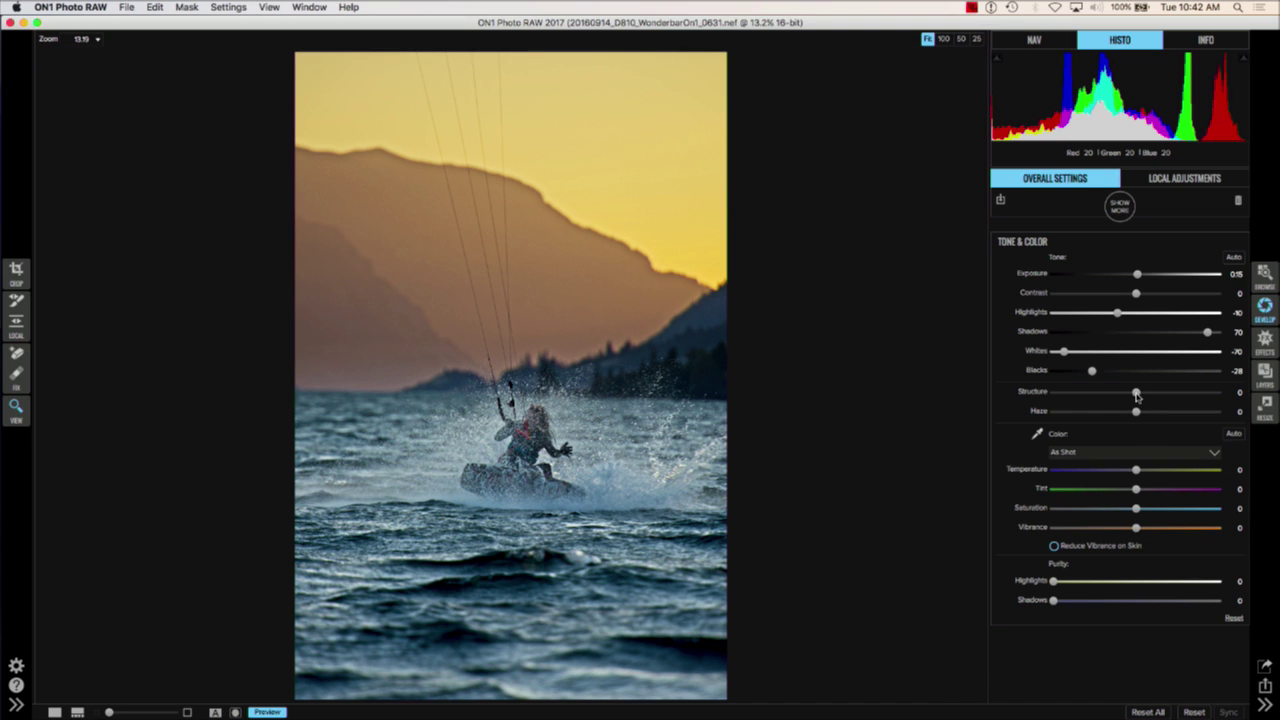
drag(1136, 395, 1182, 398)
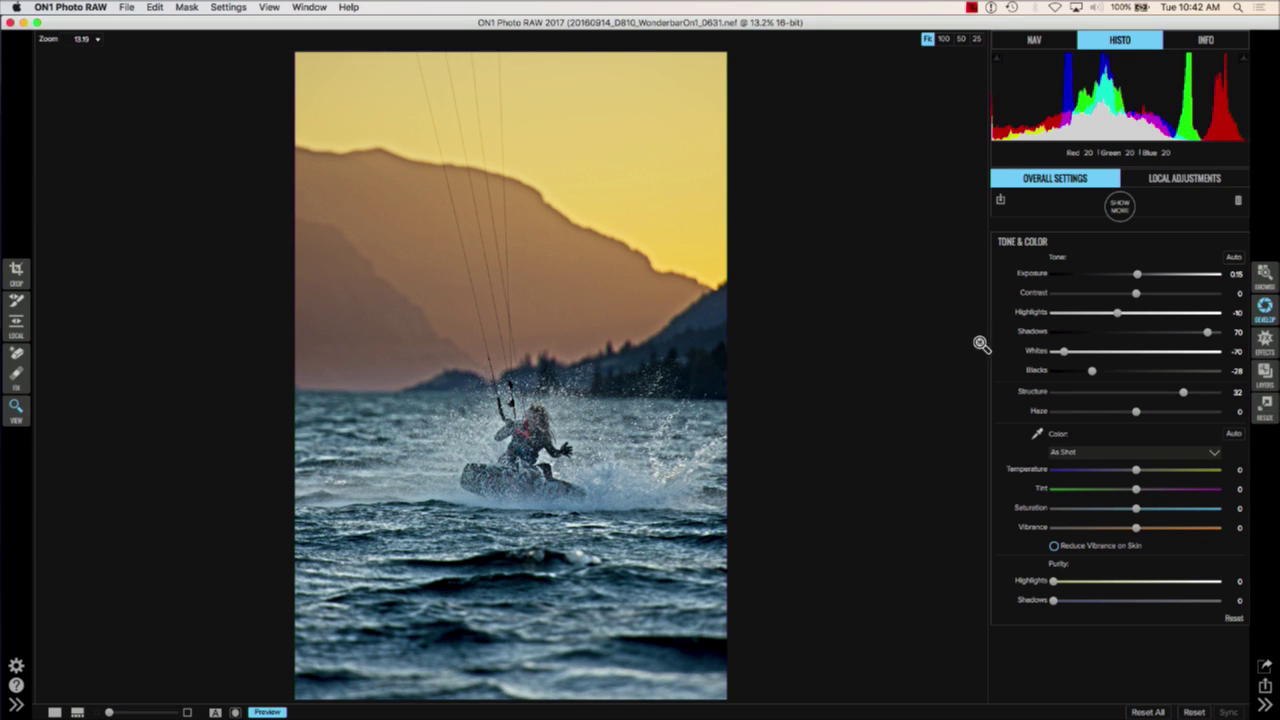
drag(1185, 397, 1150, 399)
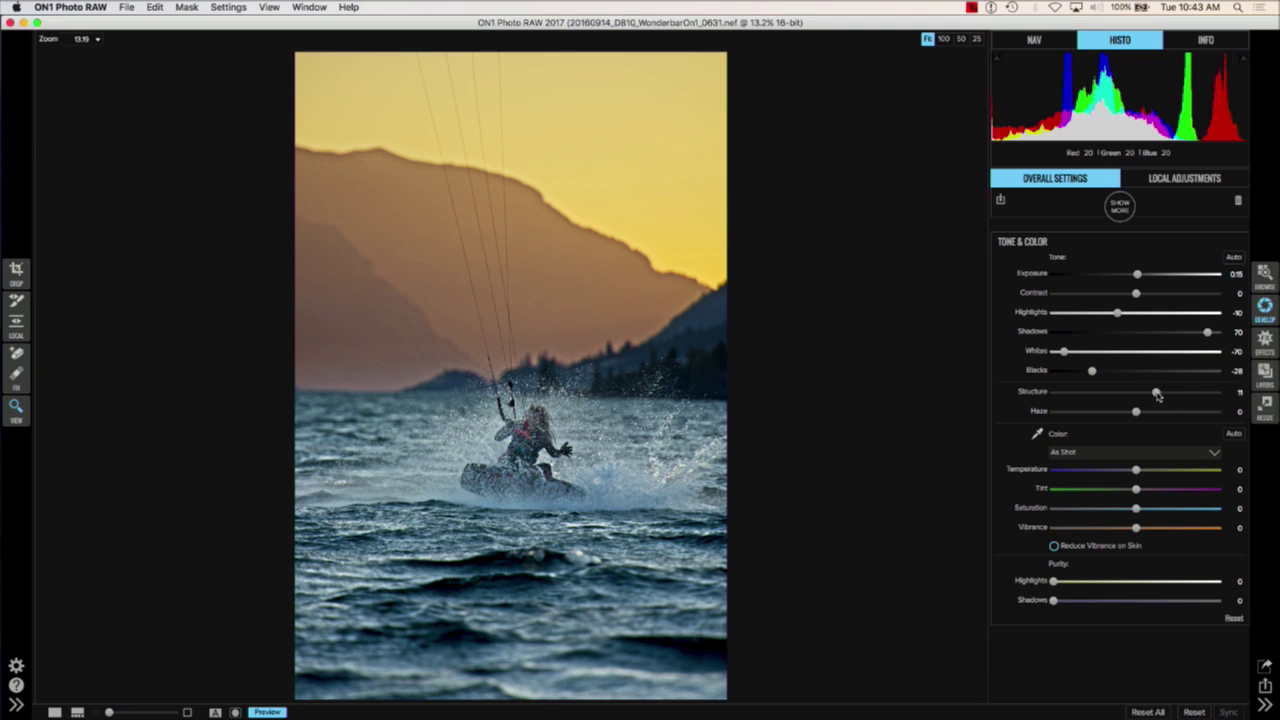
mouse_move(1150, 393)
mouse_down()
mouse_move(1208, 398)
mouse_move(1150, 398)
mouse_up()
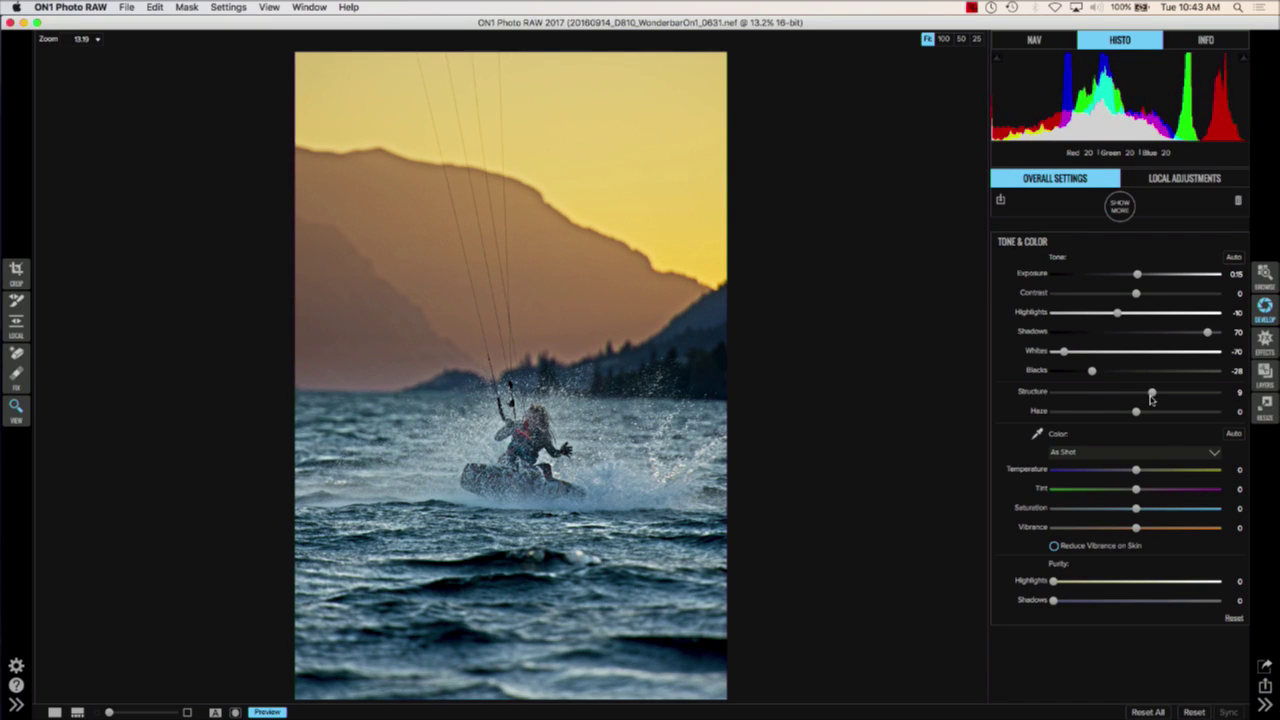
Step: Switch the photo to Effects and add a Dynamic Contrast filter
click(1267, 344)
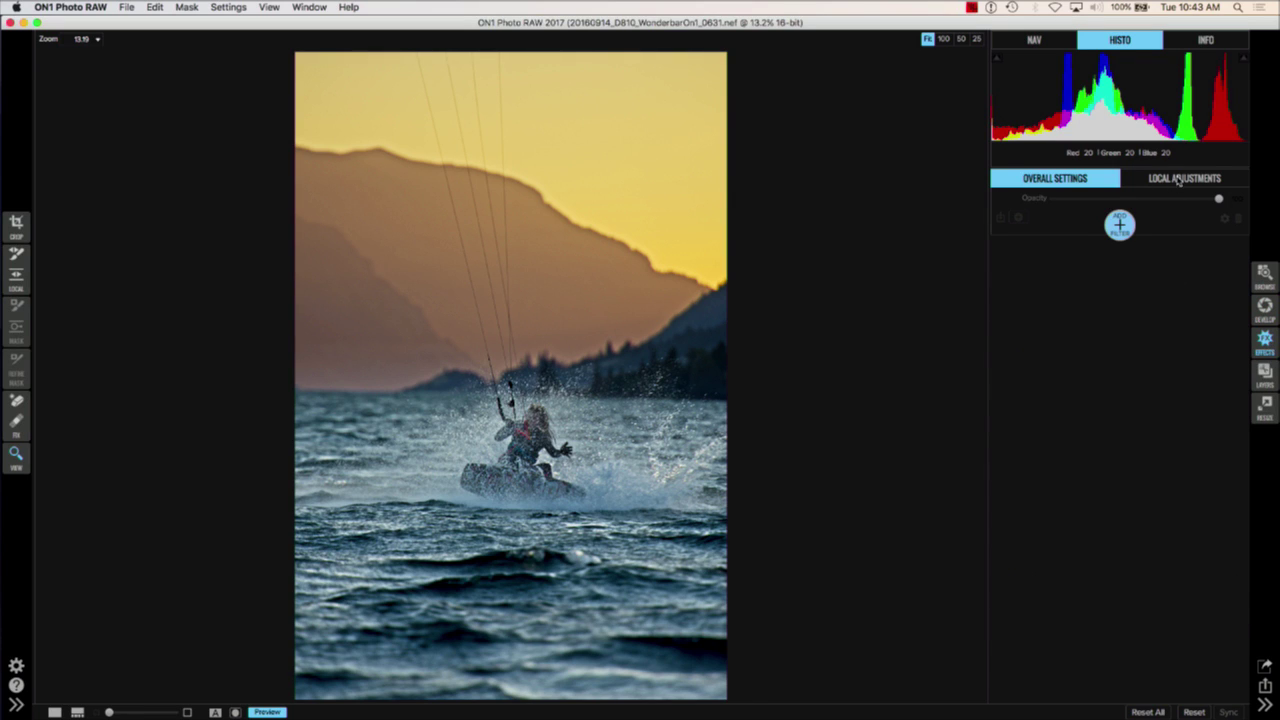
click(1119, 226)
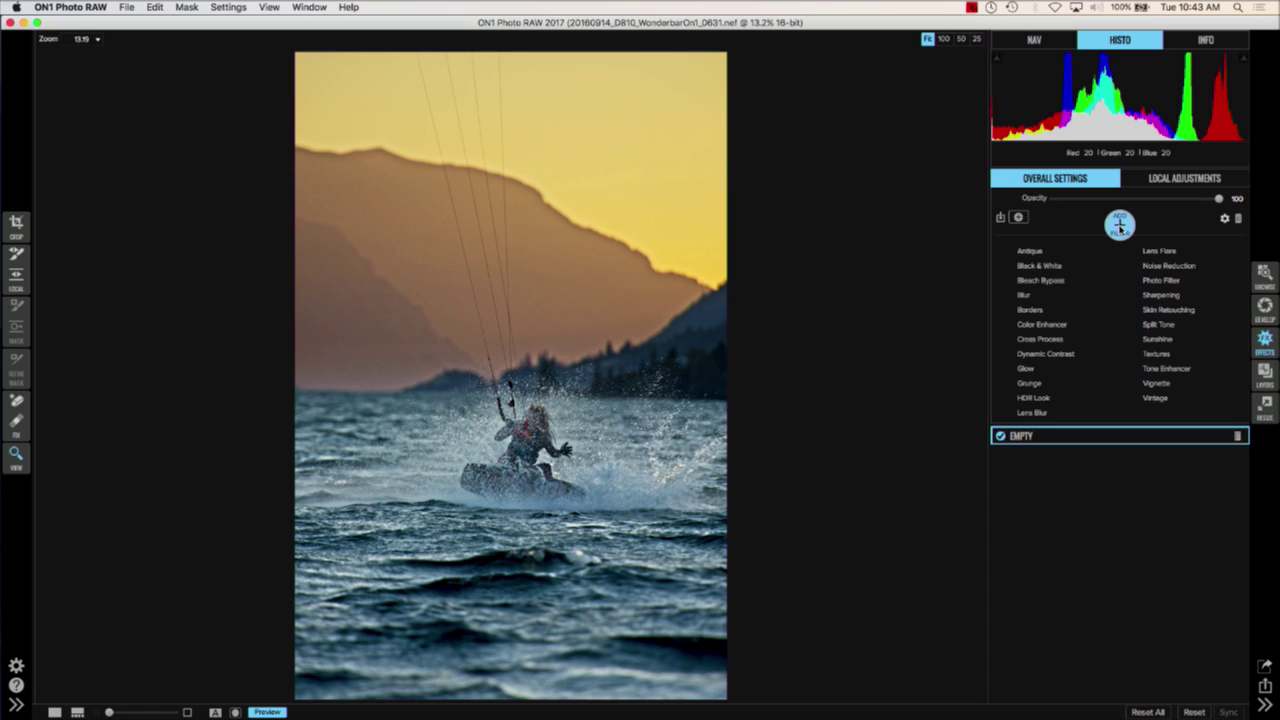
click(1047, 354)
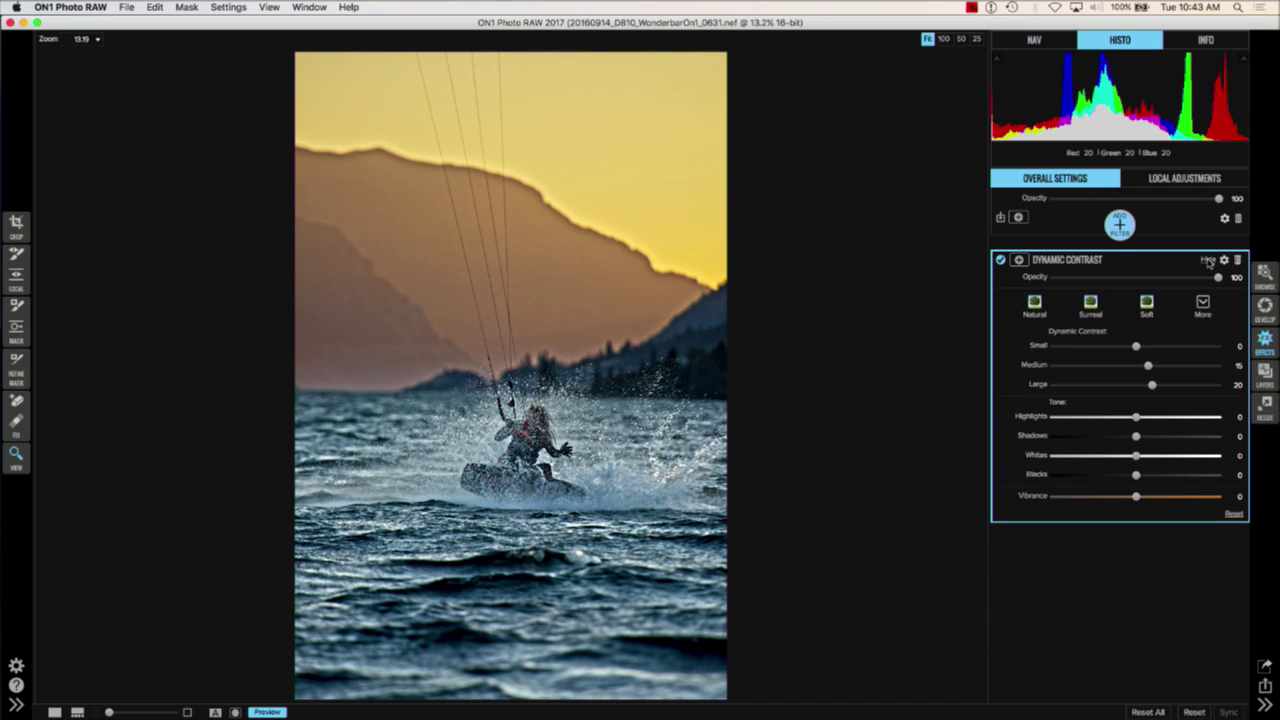
Step: Discard the extra empty filter and apply the saved custom DC style to the Dynamic Contrast filter
click(1120, 224)
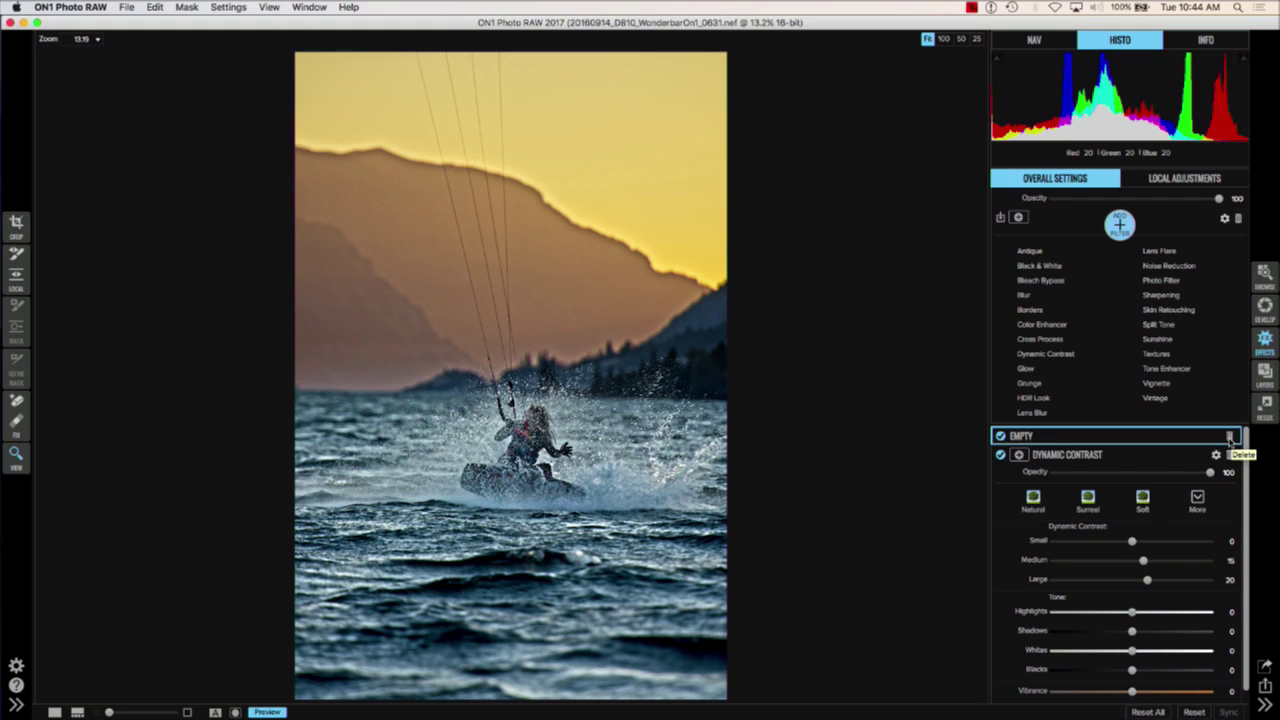
click(1230, 438)
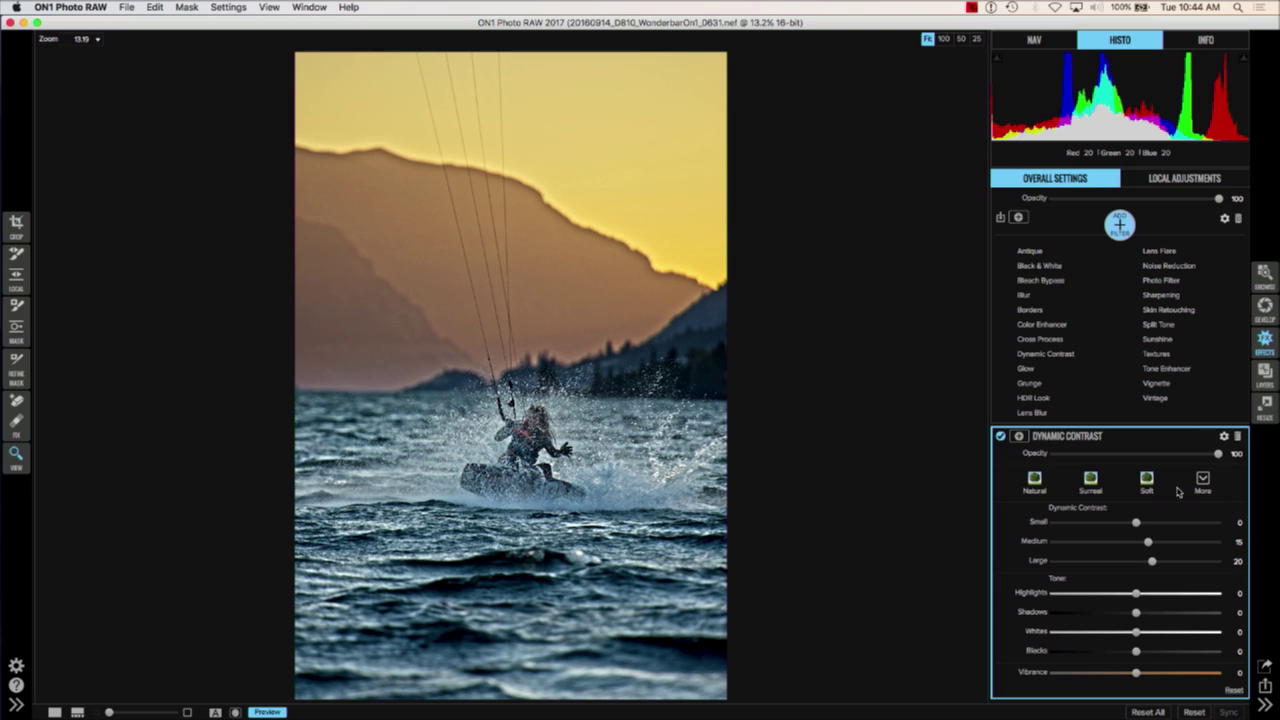
click(1203, 478)
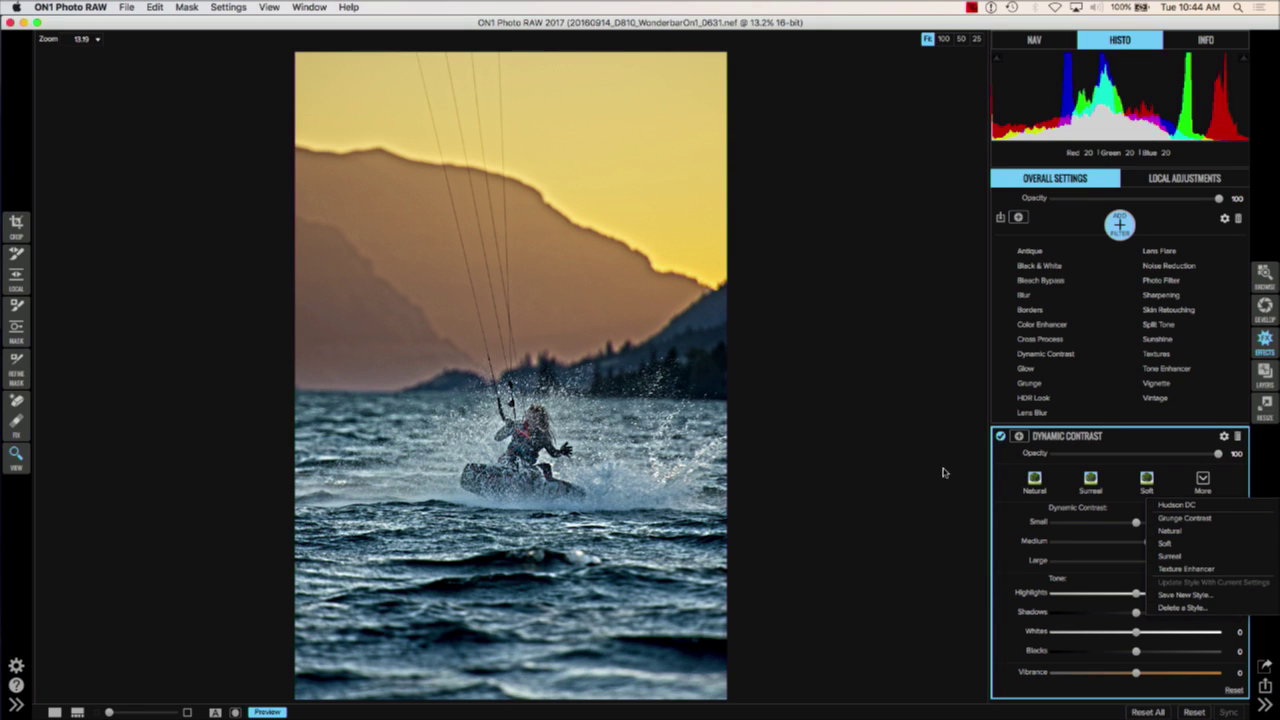
click(1178, 506)
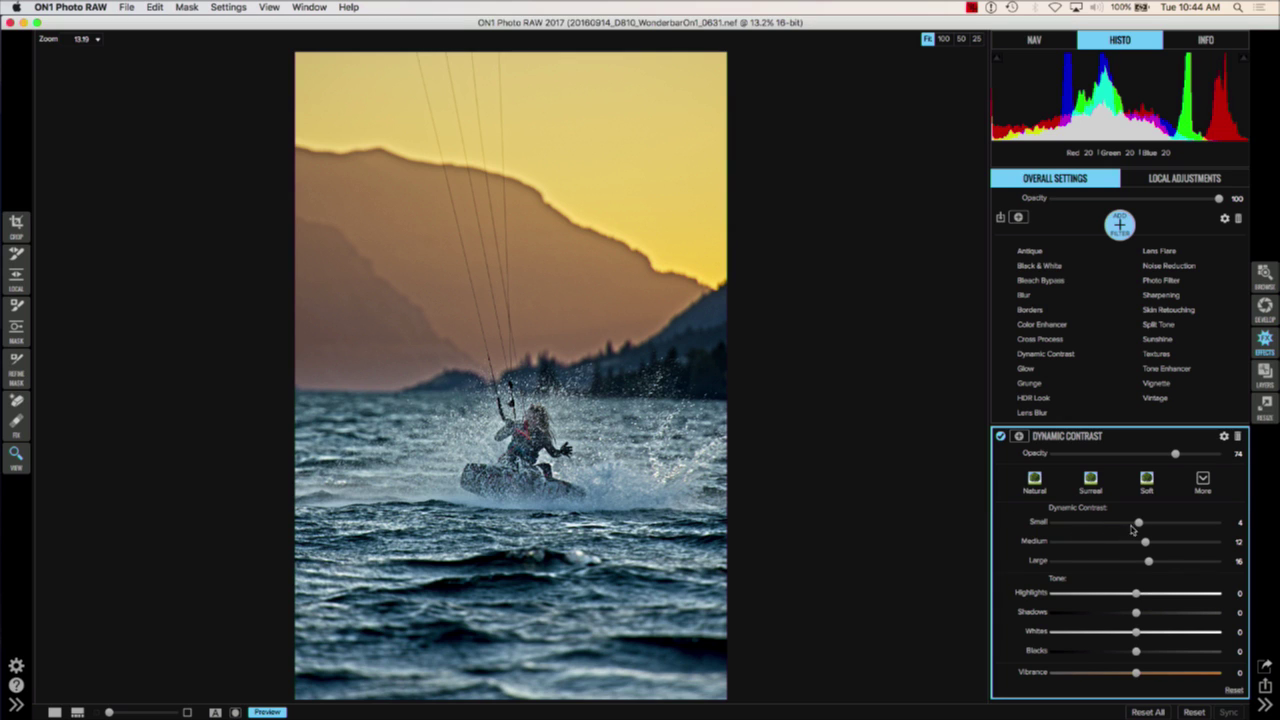
mouse_move(1138, 525)
mouse_down()
mouse_move(1200, 525)
mouse_move(1141, 531)
mouse_up()
mouse_move(1151, 565)
mouse_down()
mouse_move(1200, 566)
mouse_move(1154, 568)
mouse_up()
click(1202, 478)
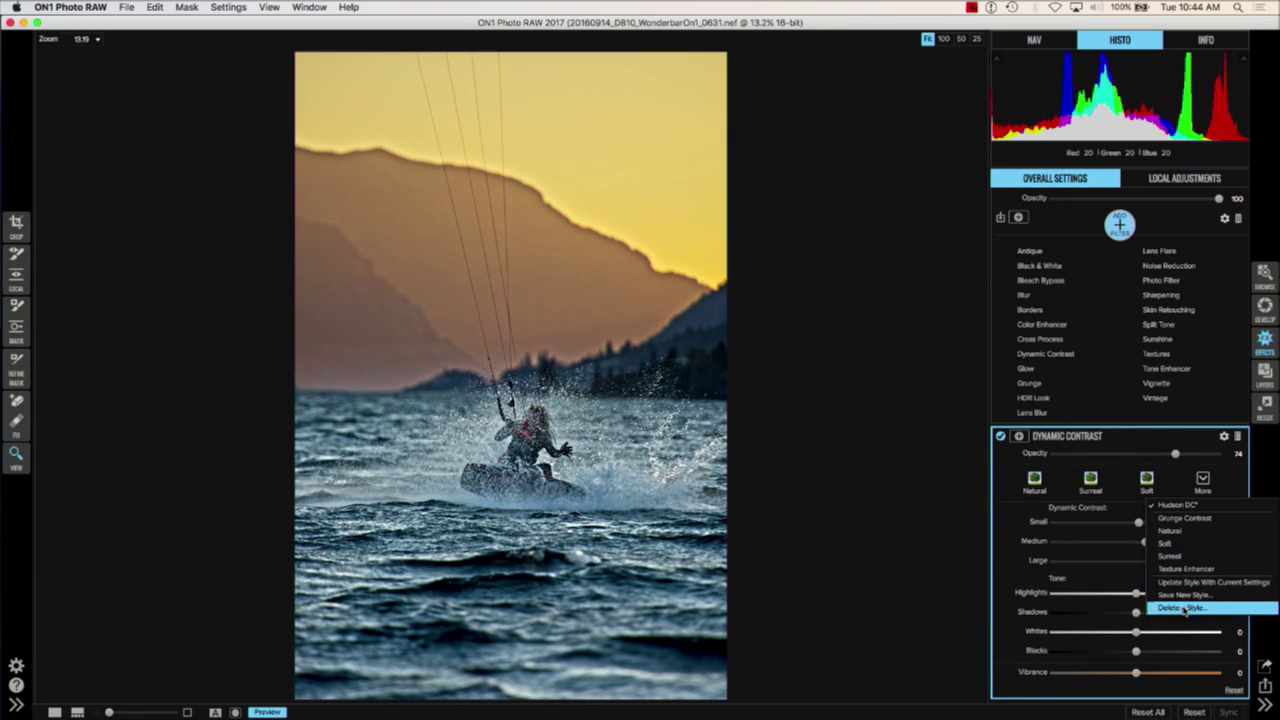
click(1196, 517)
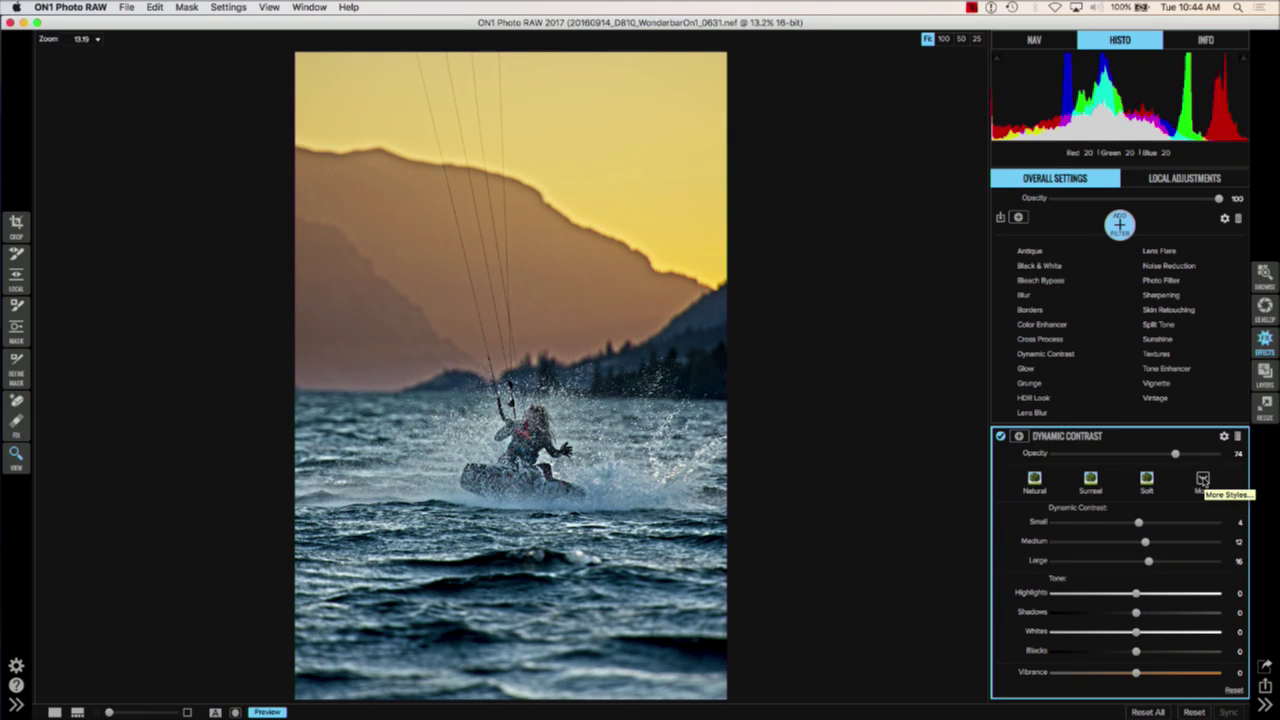
Step: Paint the Dynamic Contrast effect out along the edges of the mountain ridges with the masking brush
click(1098, 440)
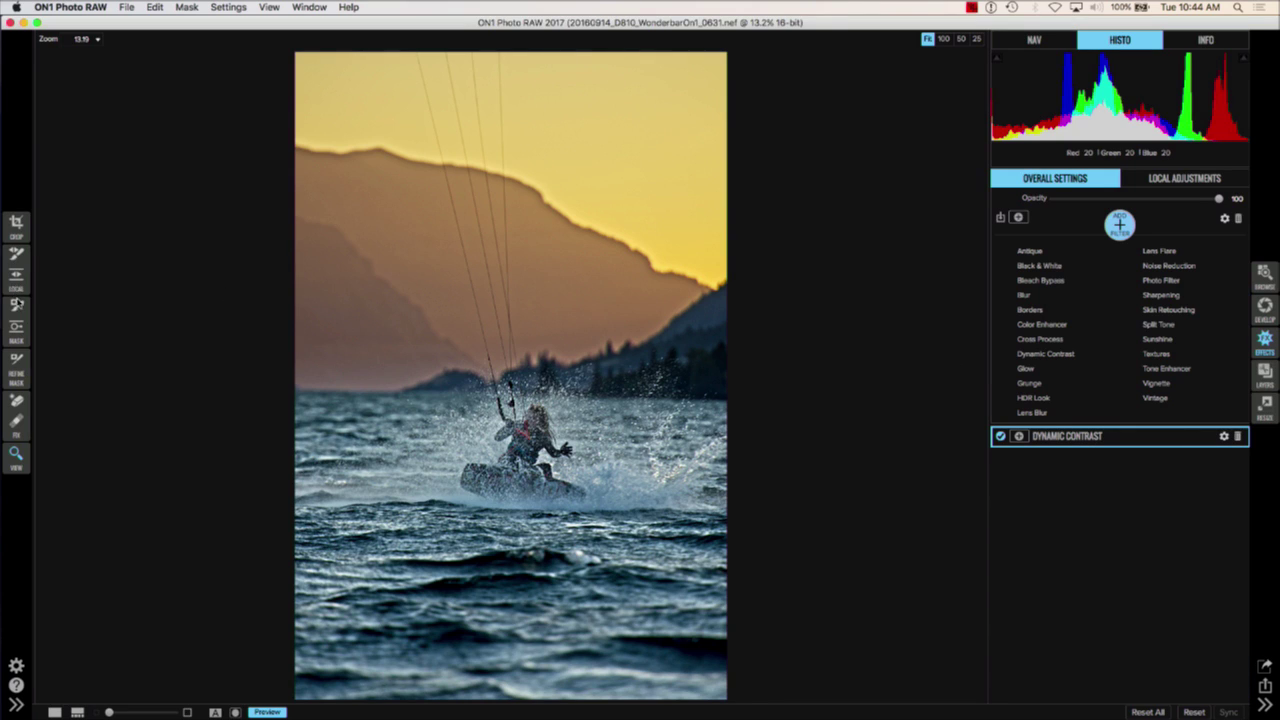
click(17, 304)
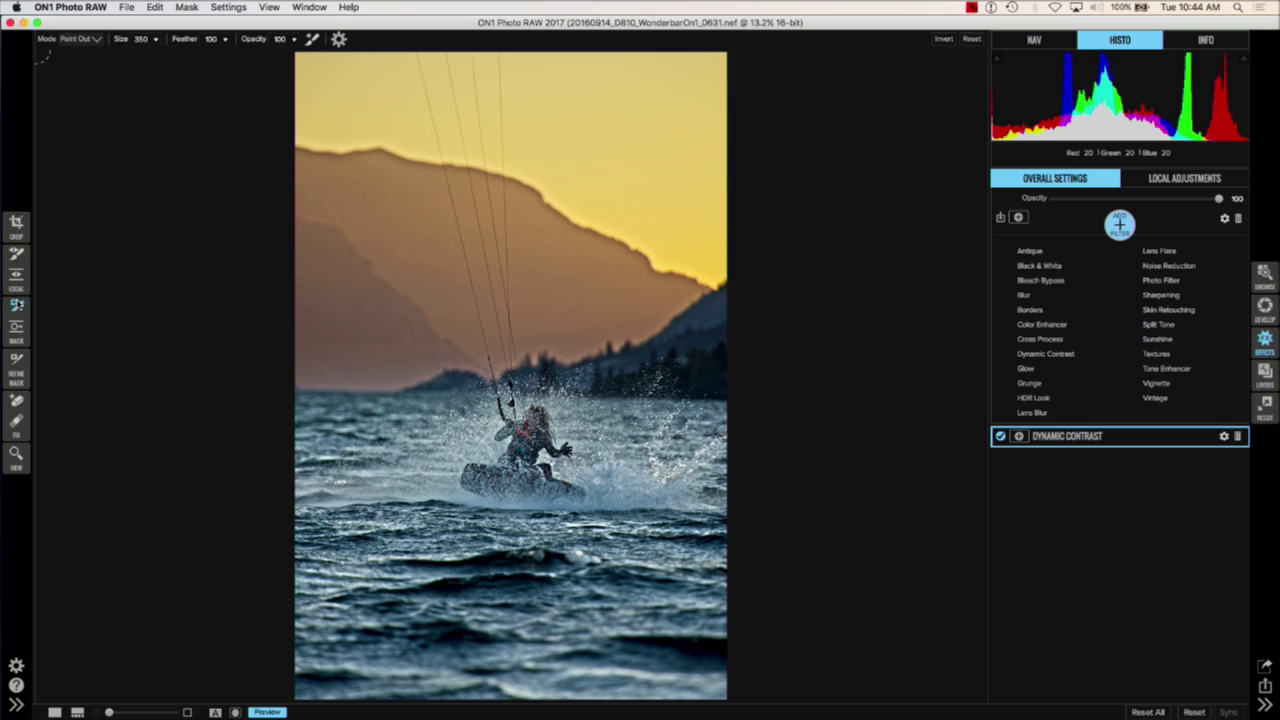
click(1088, 440)
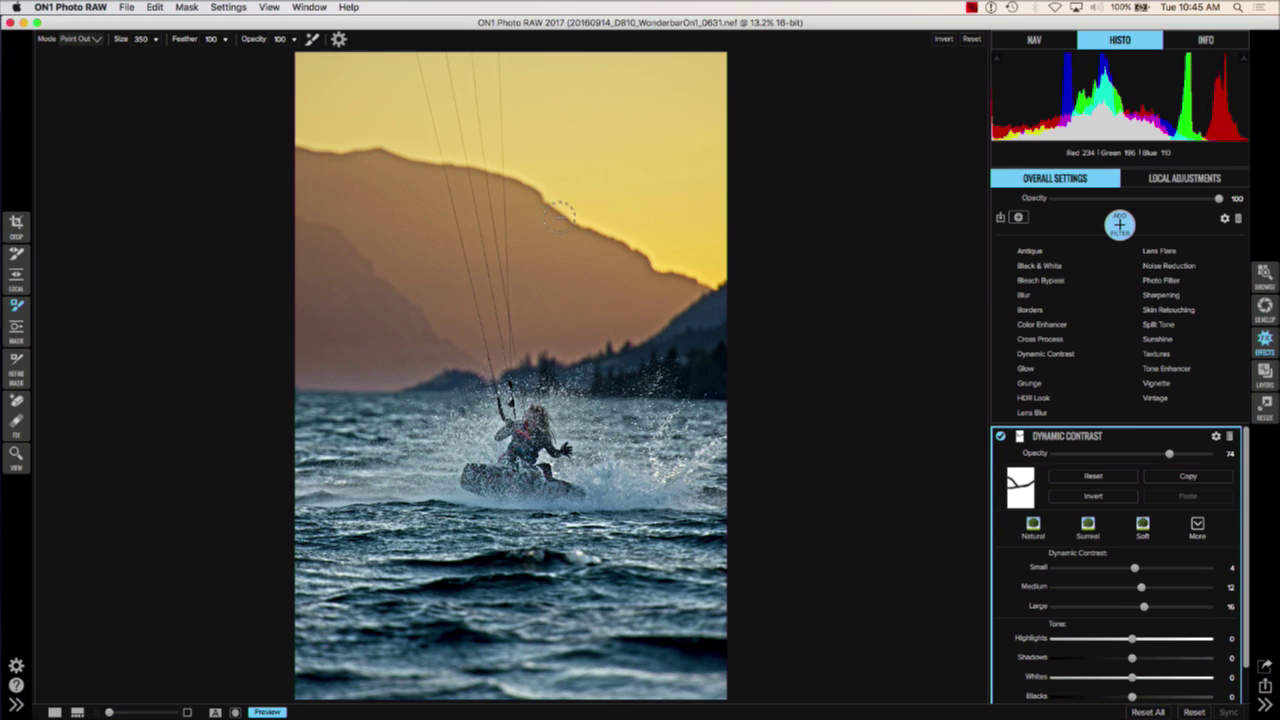
drag(700, 284, 701, 305)
mouse_move(584, 225)
mouse_down()
mouse_move(535, 183)
mouse_move(358, 145)
mouse_up()
Step: Add a Color Enhancer filter on top of the Dynamic Contrast filter
click(1119, 226)
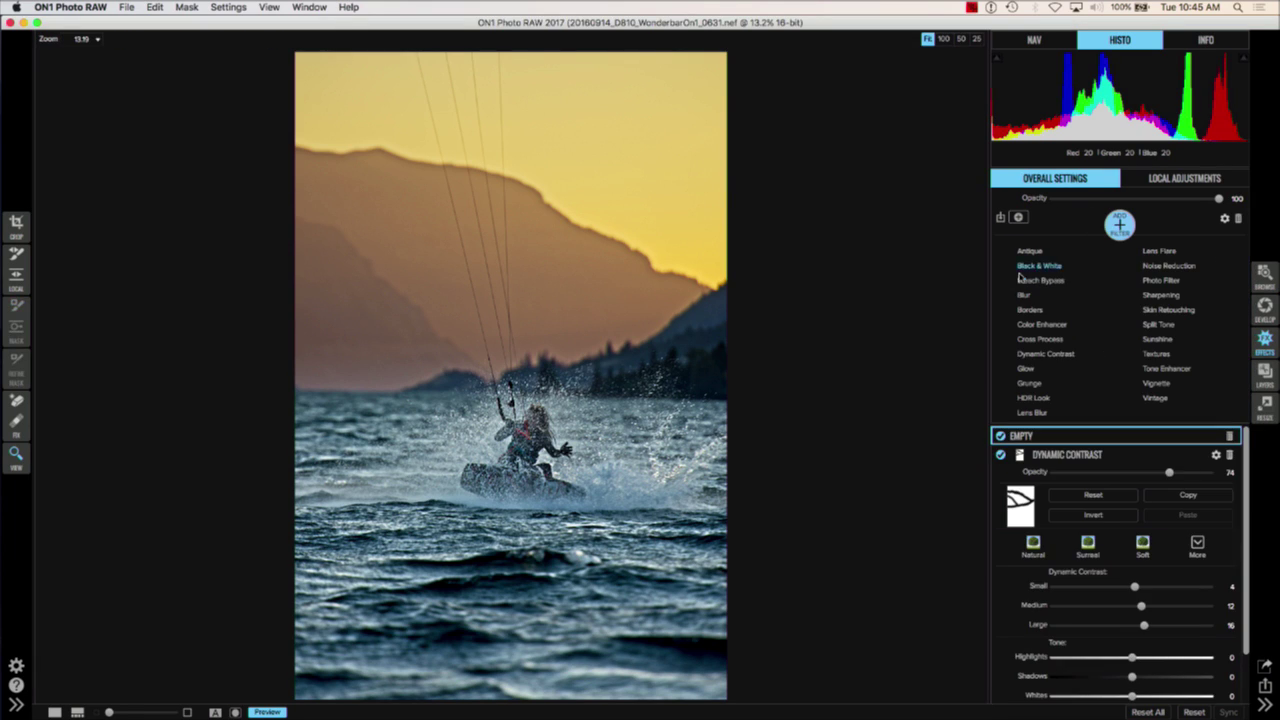
click(1042, 325)
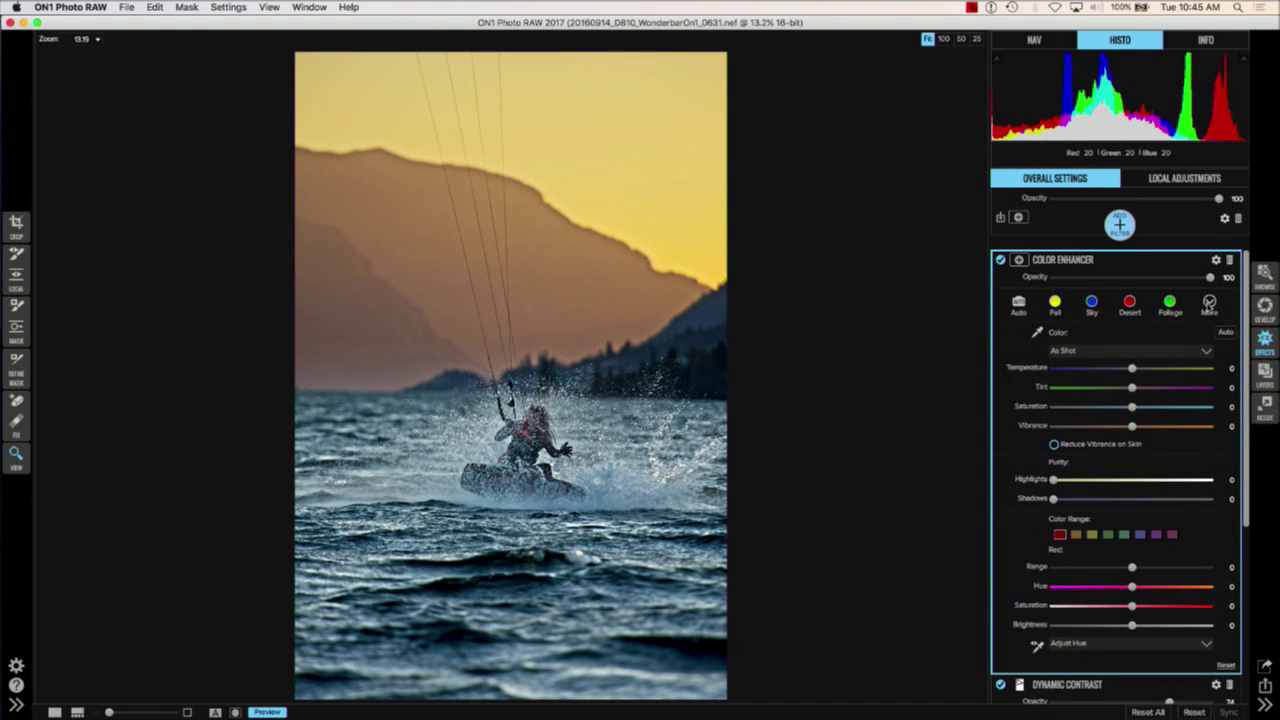
click(1209, 305)
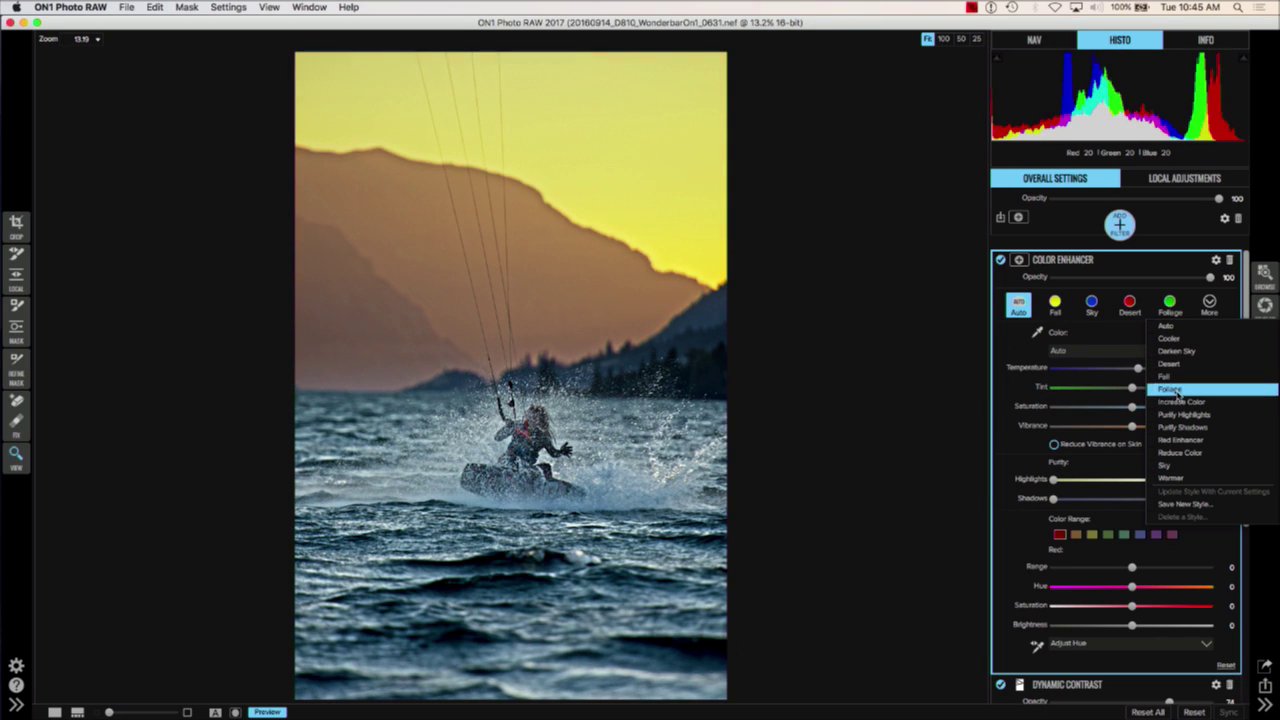
click(1078, 538)
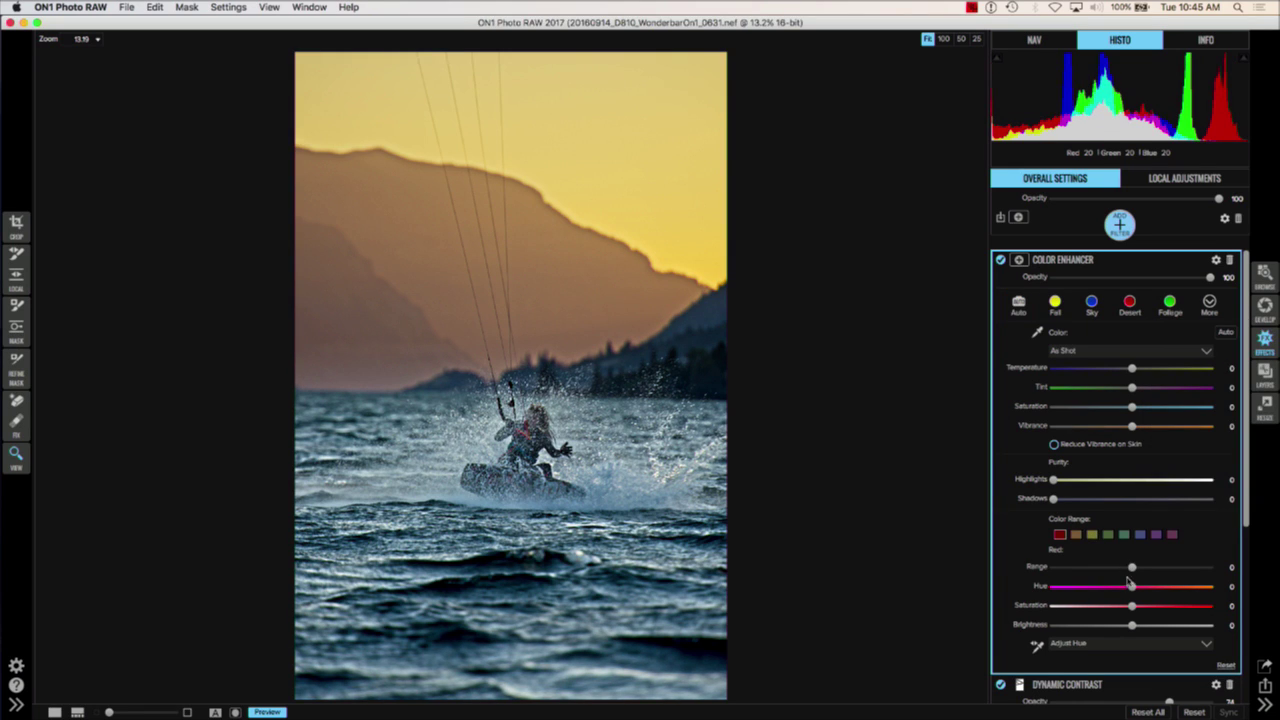
Step: Set the orange color range's Hue to -17 and Saturation to 4, keeping its Brightness at 0
click(1076, 536)
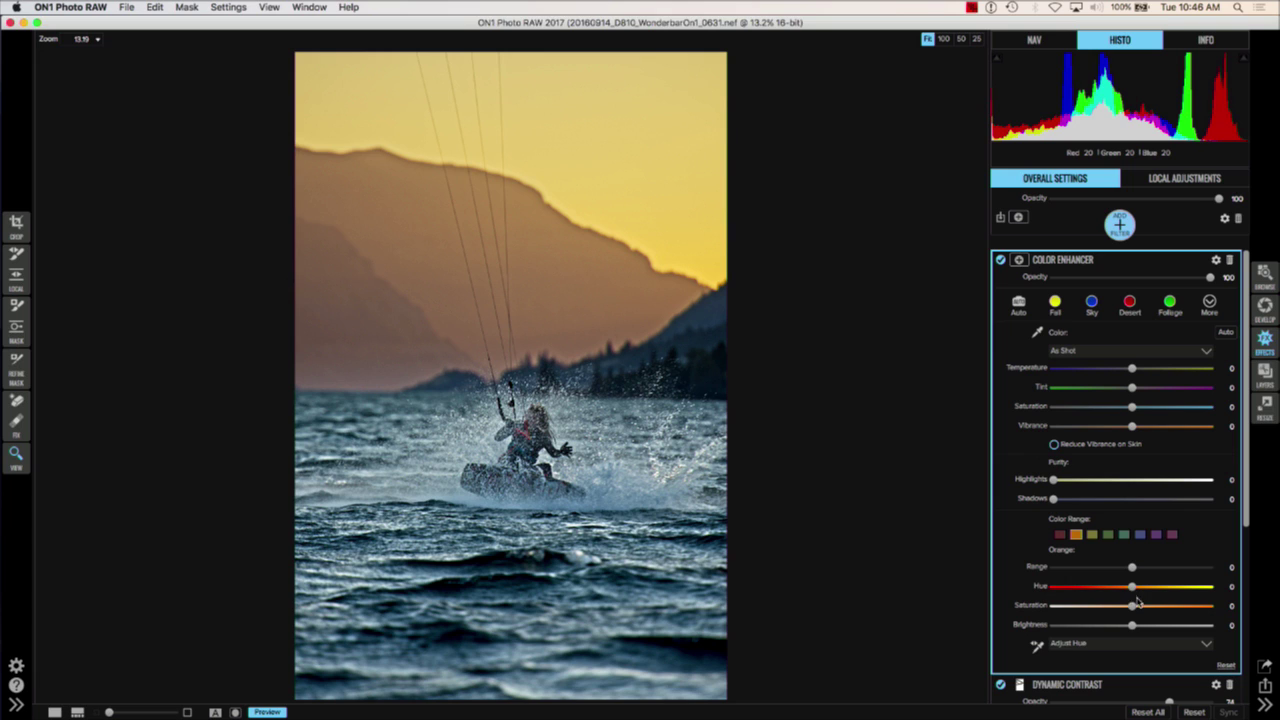
drag(1132, 591, 1101, 594)
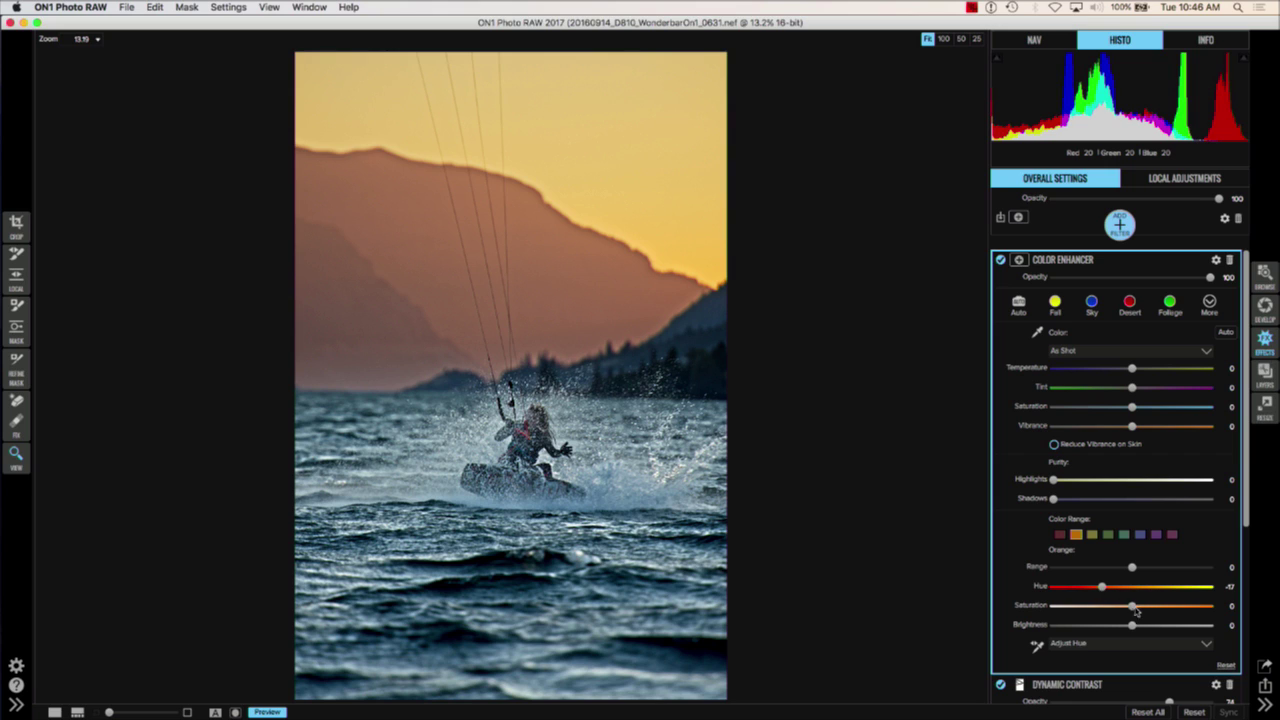
drag(1133, 608, 1120, 643)
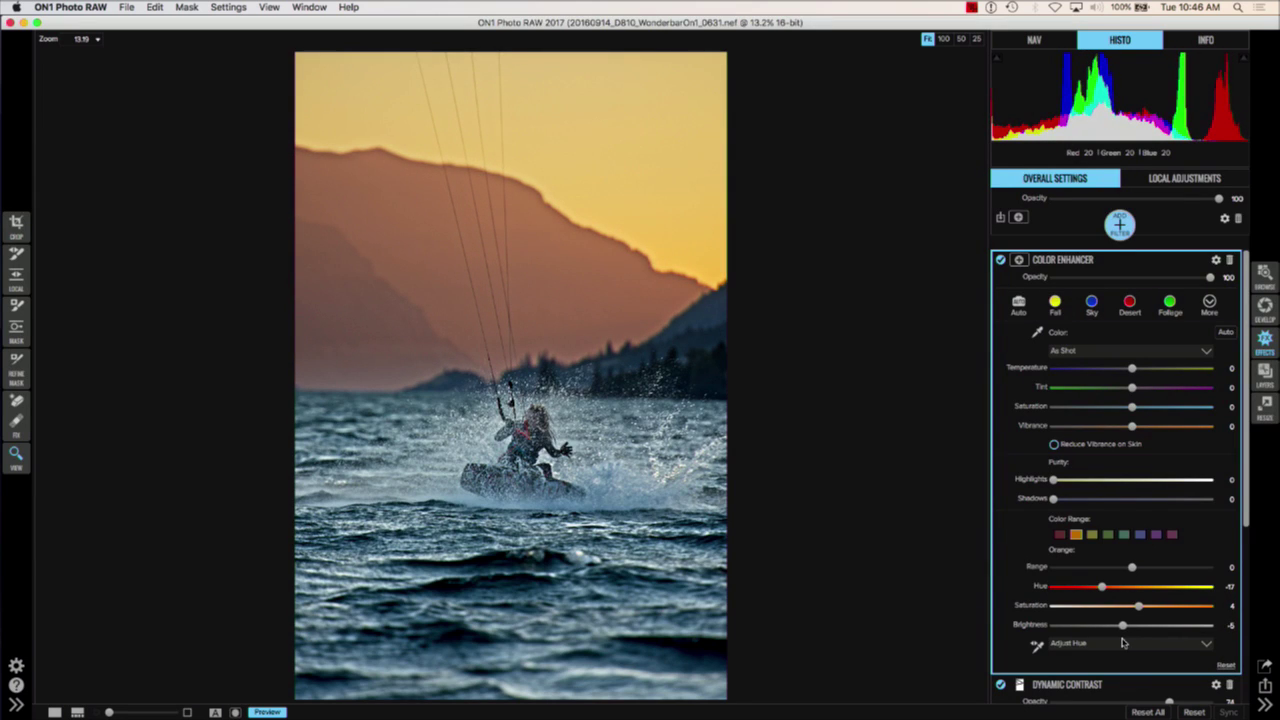
double_click(1029, 630)
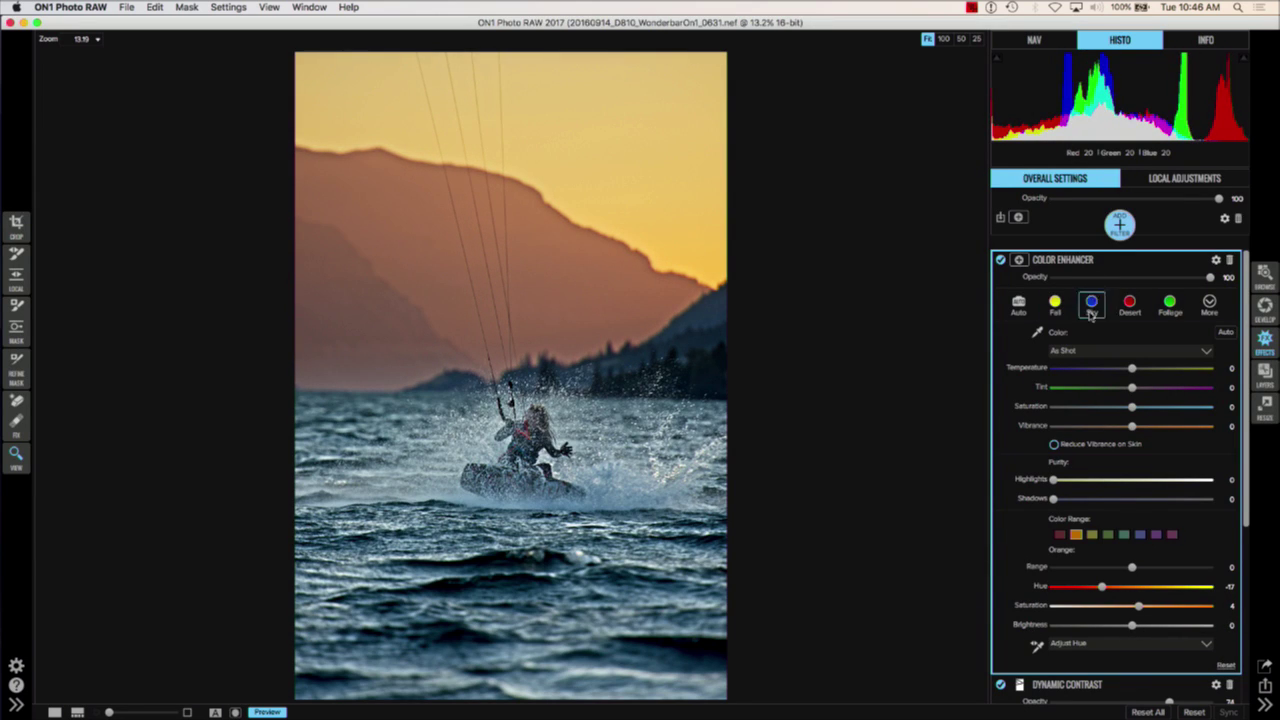
Step: Set the blue color range's Brightness to 10 and collapse both filters
click(1141, 536)
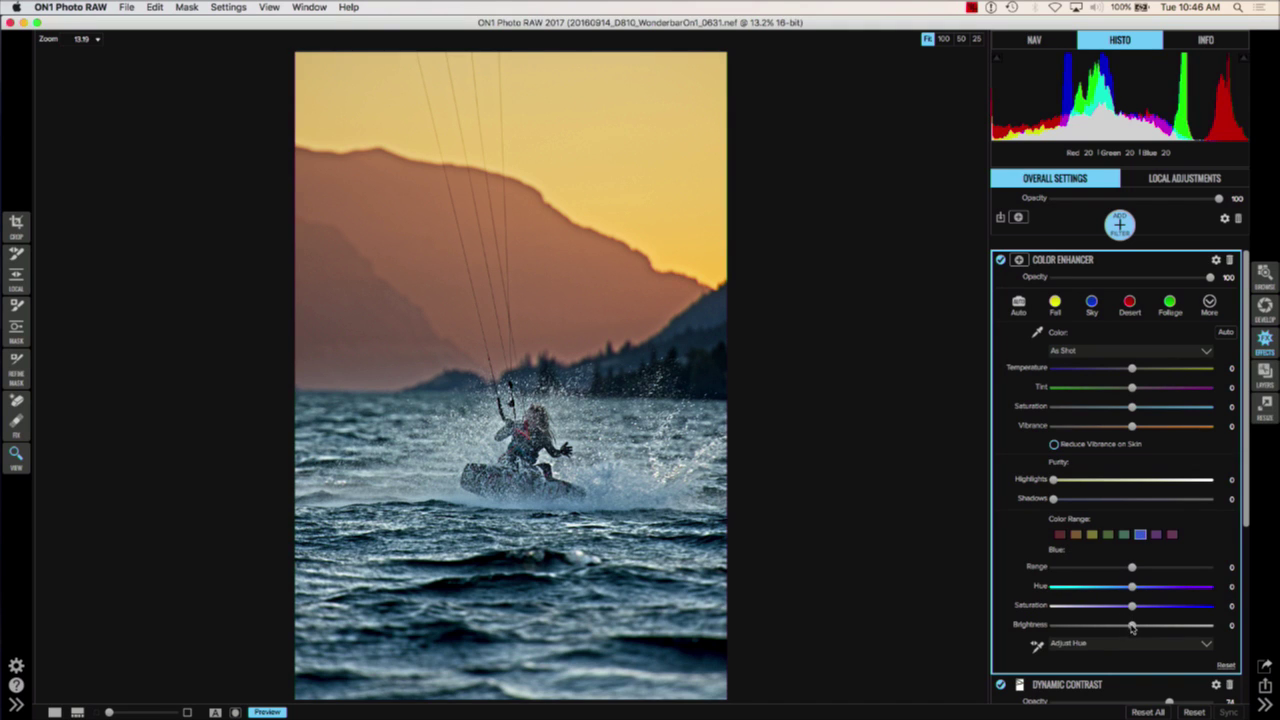
mouse_move(1133, 628)
mouse_down()
mouse_move(1086, 626)
mouse_move(1175, 627)
mouse_move(1148, 642)
mouse_up()
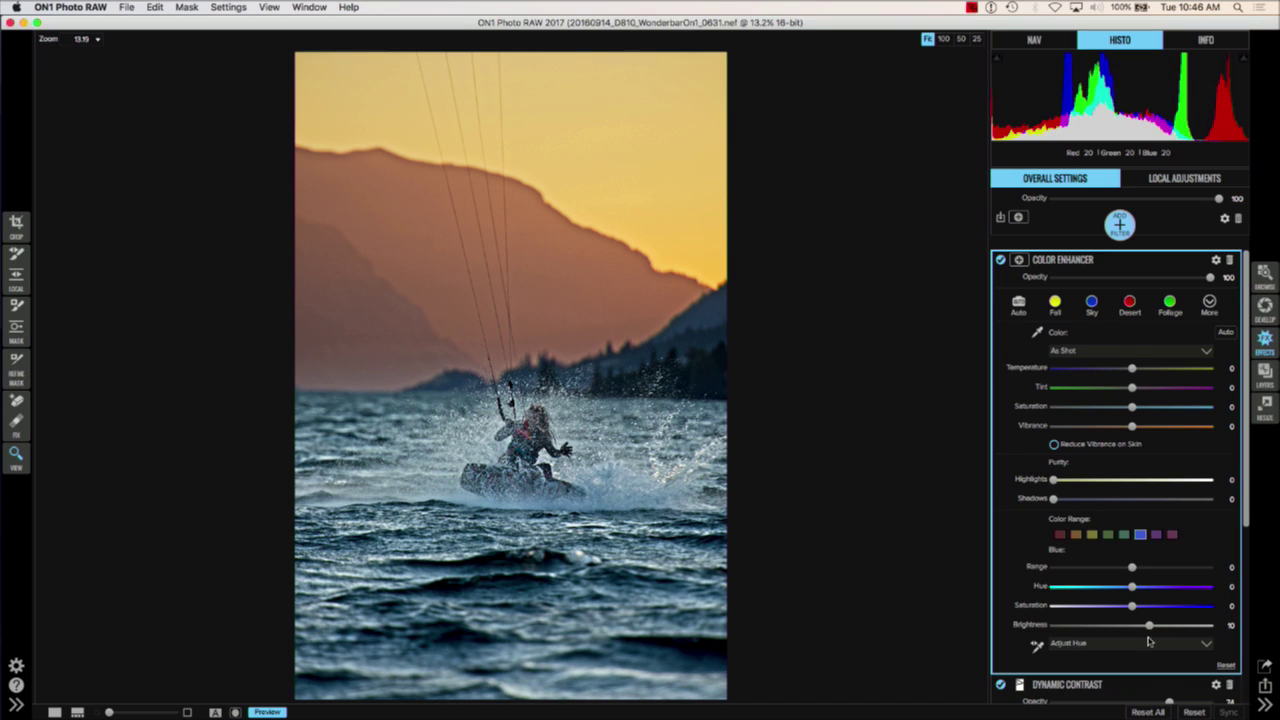
click(1068, 261)
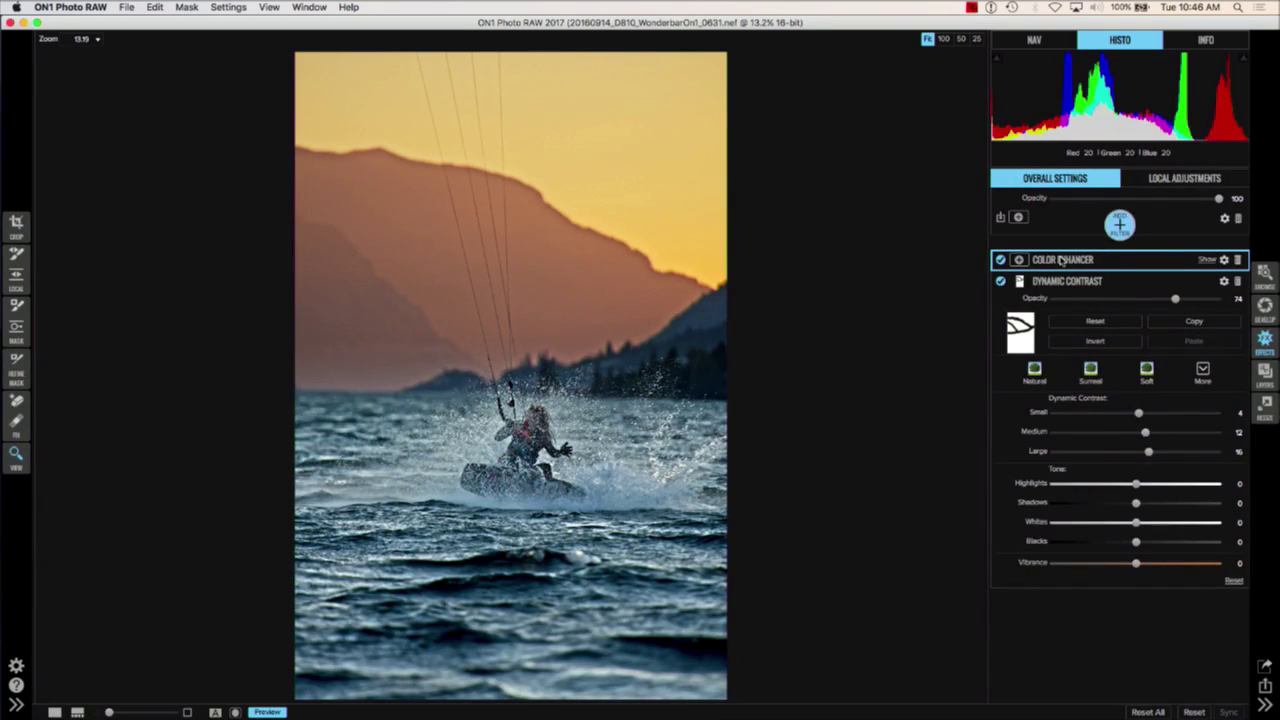
click(1062, 282)
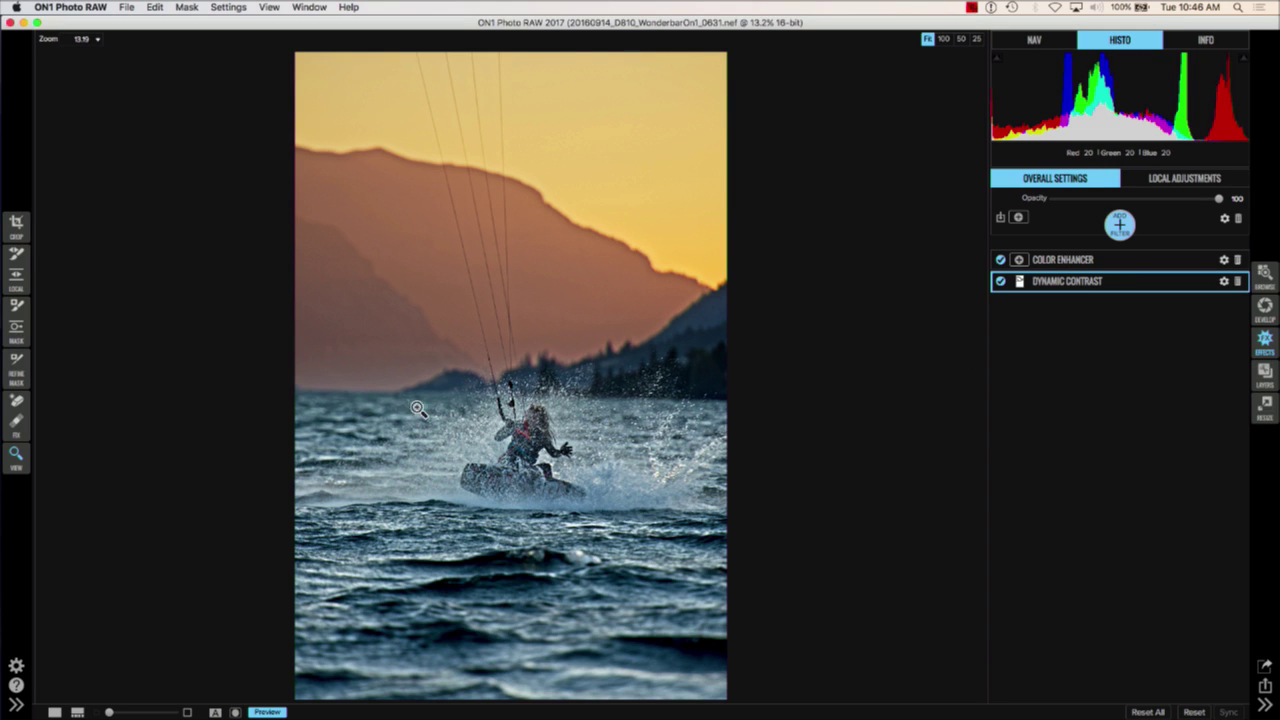
Step: Add a new local adjustment layer for the kiteboarder and set its Exposure to 1
click(540, 431)
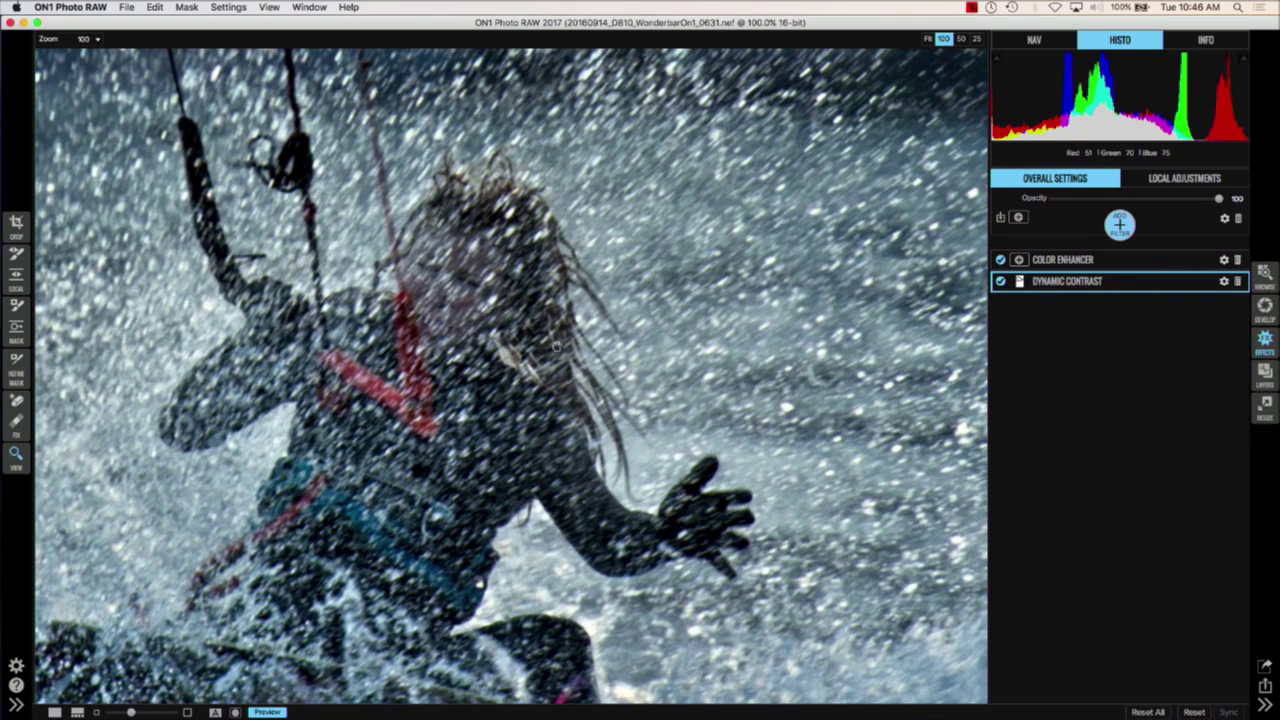
scroll(489, 380, left, 5)
scroll(489, 380, down, 4)
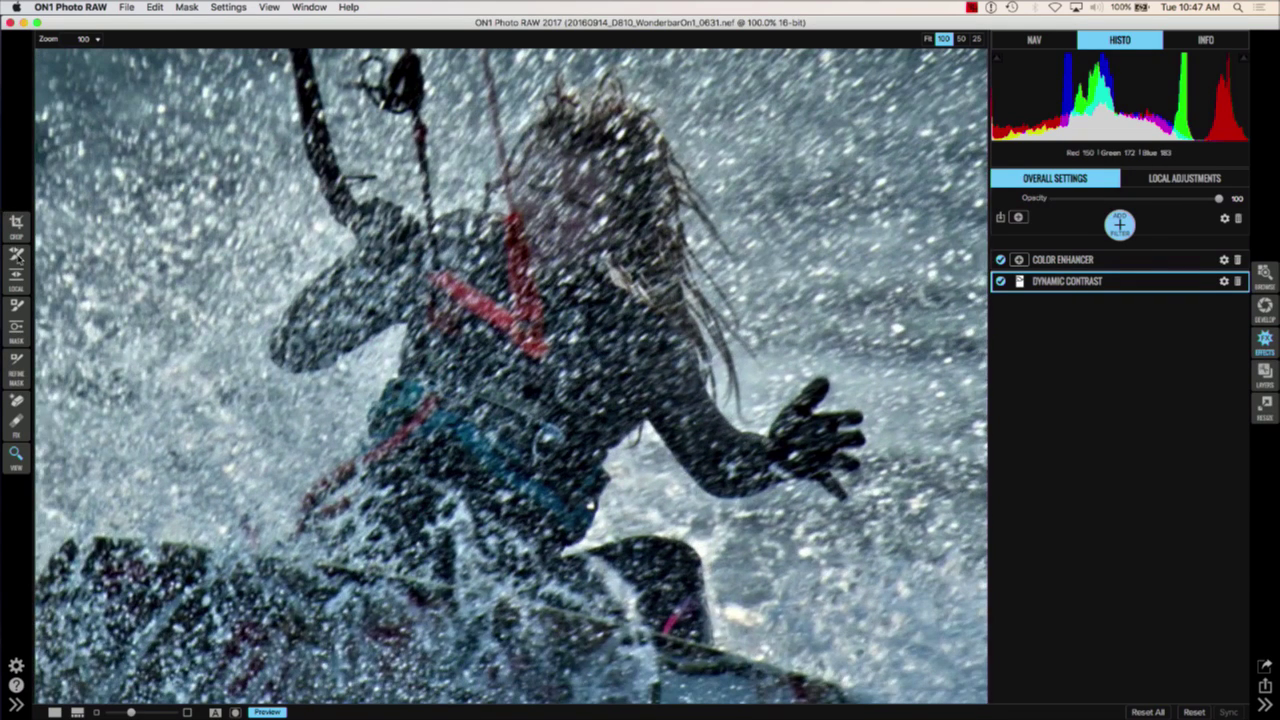
click(16, 254)
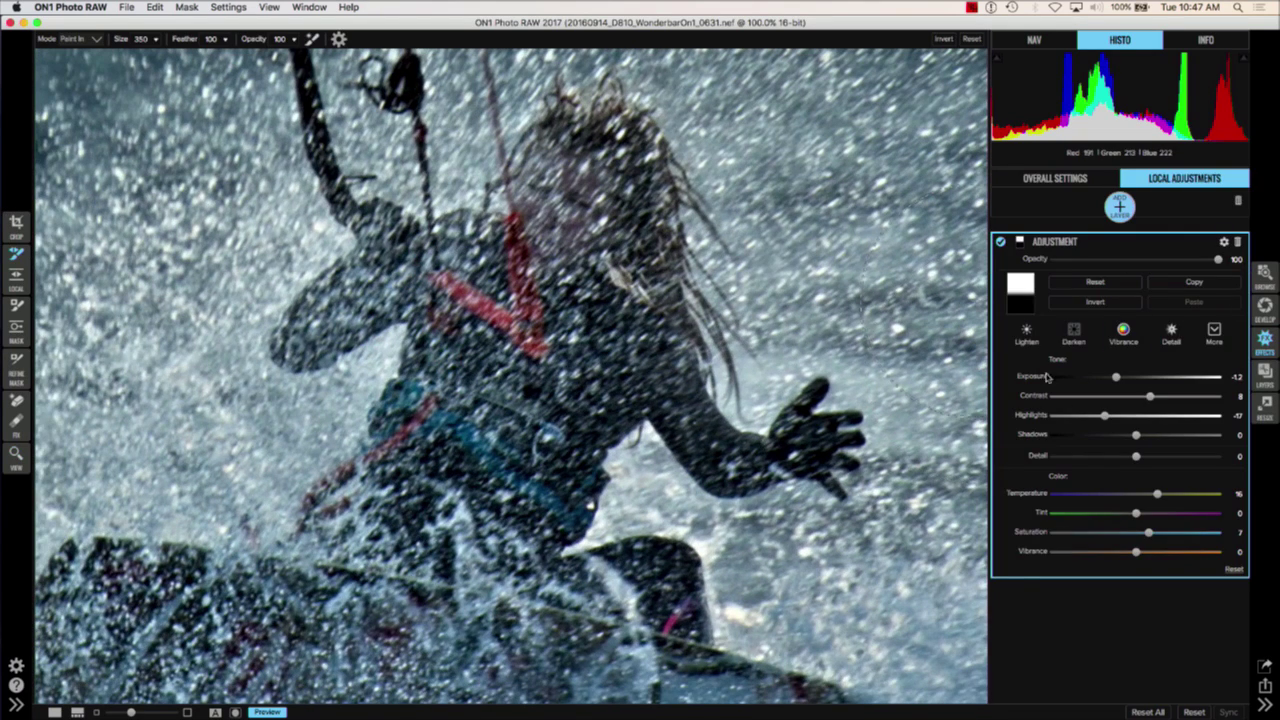
click(1119, 207)
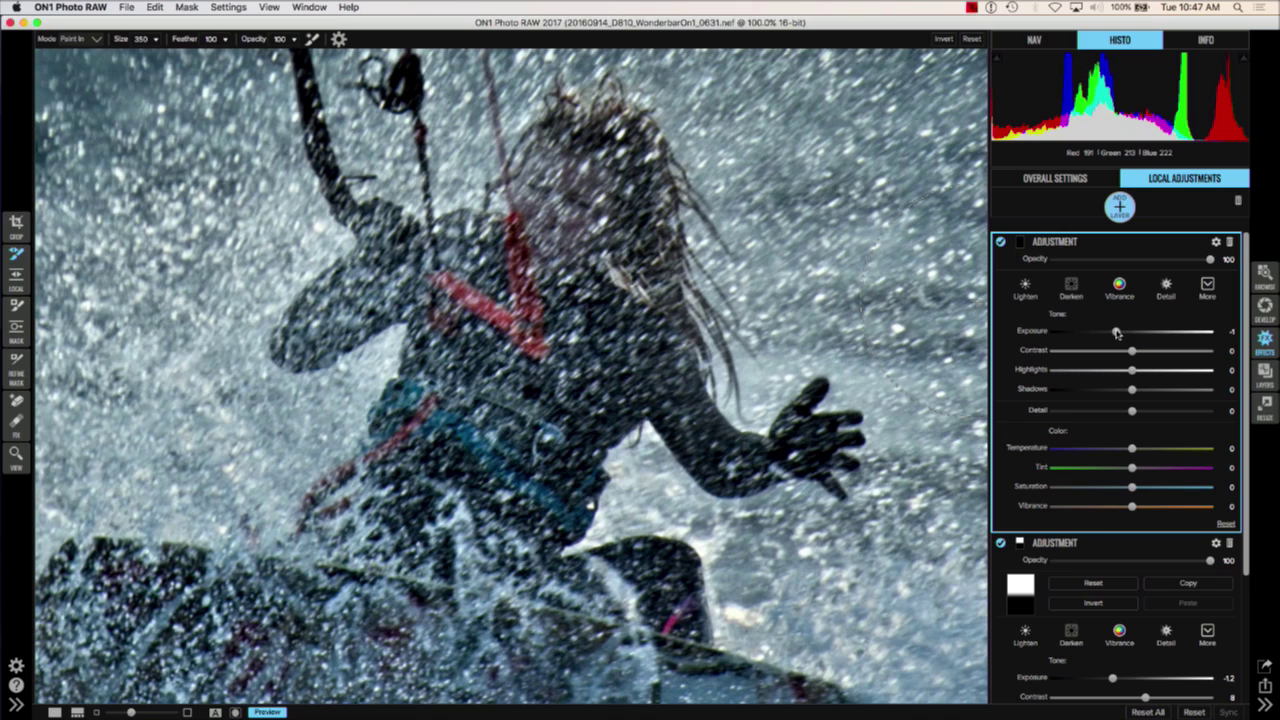
drag(1117, 333, 1148, 340)
Step: Reduce the adjustment brush size to 50 and brush the brightening over the kiteboarder's face
key(bracketleft)
key(bracketleft)
key(bracketleft)
mouse_move(560, 235)
mouse_down()
mouse_move(568, 210)
mouse_move(555, 190)
mouse_move(537, 220)
mouse_move(564, 244)
mouse_move(595, 195)
mouse_move(530, 180)
mouse_move(525, 225)
mouse_move(565, 266)
mouse_up()
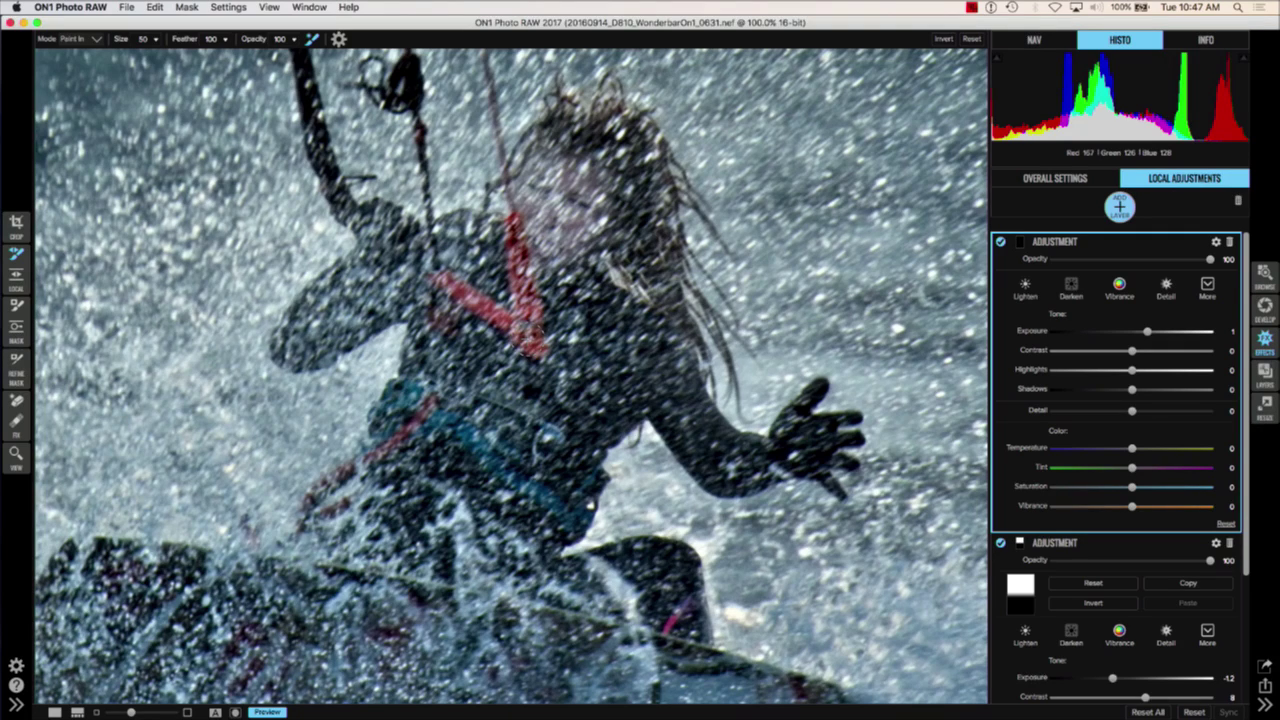
Step: Brush the brightening over the kiteboarder's red and blue harness details, and change the brush to size 80 and opacity 41
drag(515, 340, 451, 277)
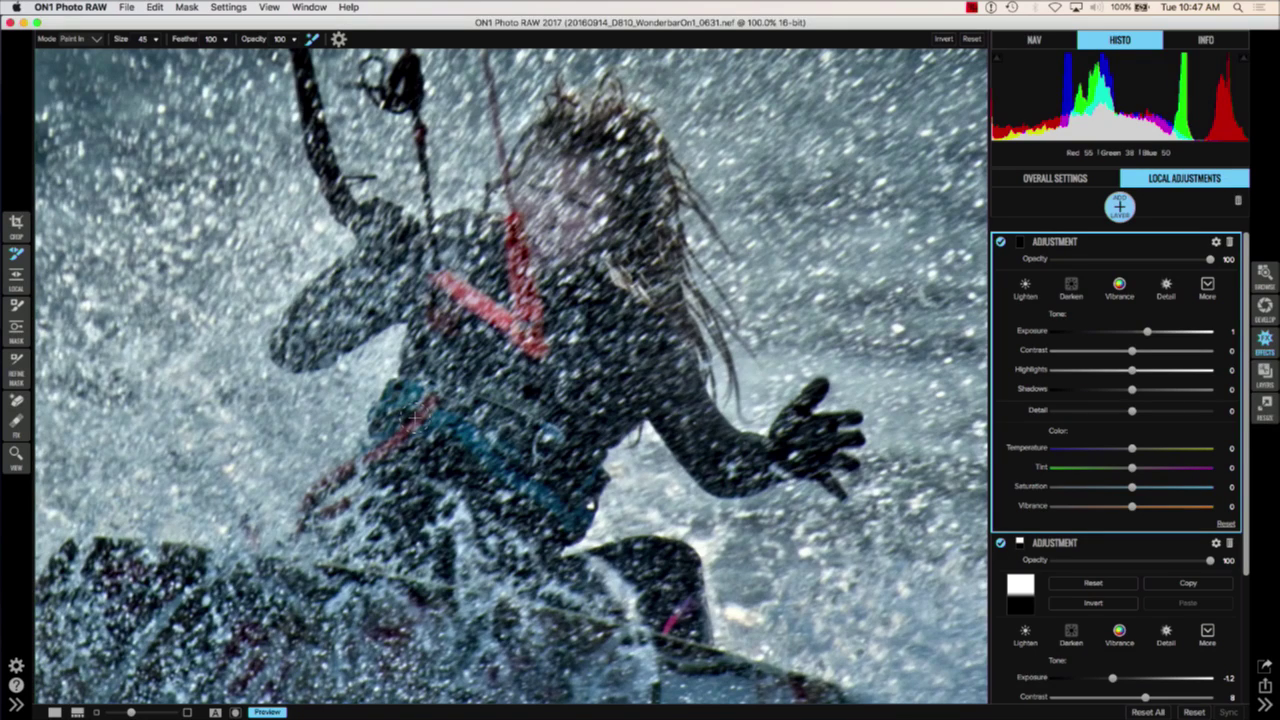
drag(414, 416, 312, 488)
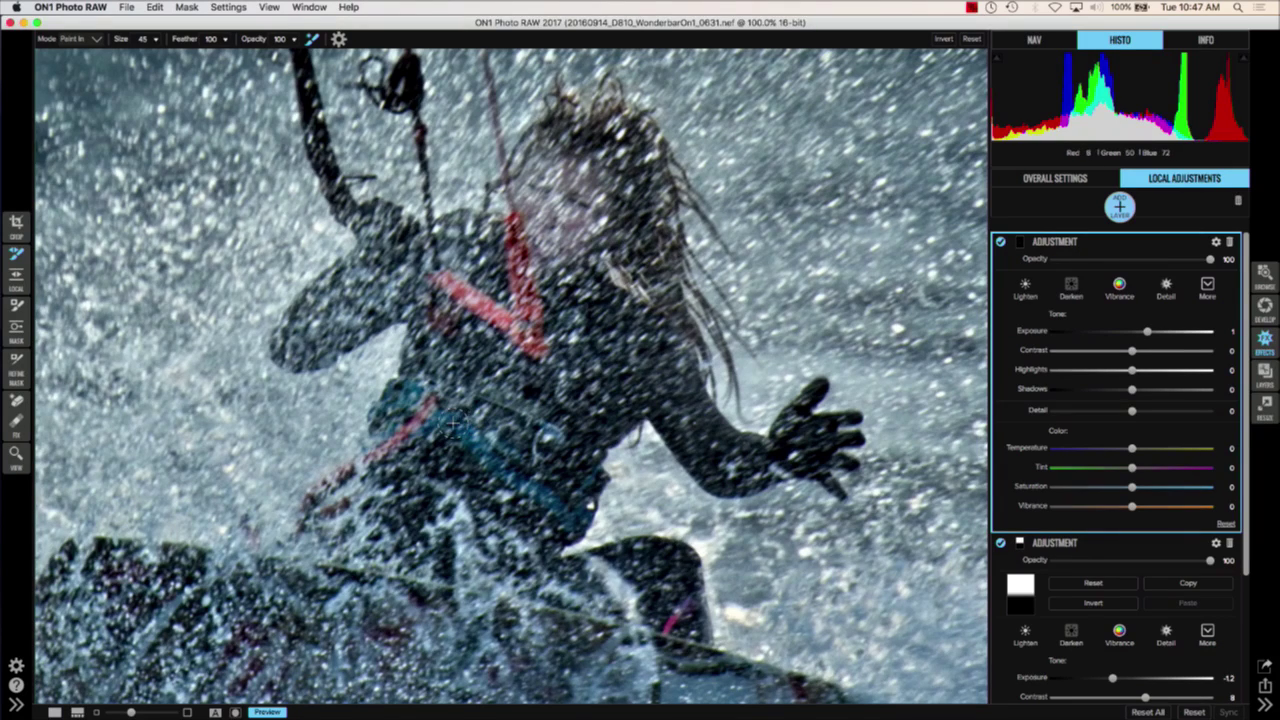
mouse_move(454, 422)
mouse_down()
mouse_move(493, 439)
mouse_move(548, 496)
mouse_up()
mouse_move(410, 388)
mouse_down()
mouse_move(426, 428)
mouse_move(386, 420)
mouse_move(385, 438)
mouse_up()
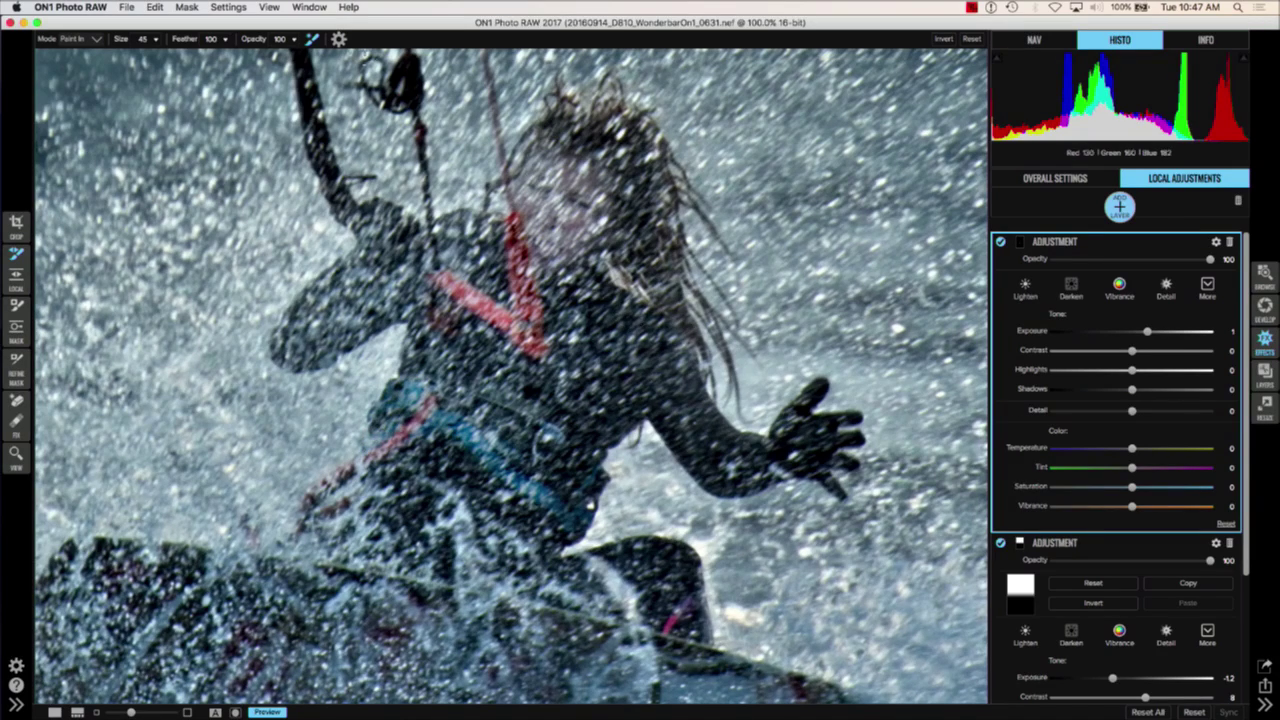
drag(263, 39, 241, 39)
key(bracketright)
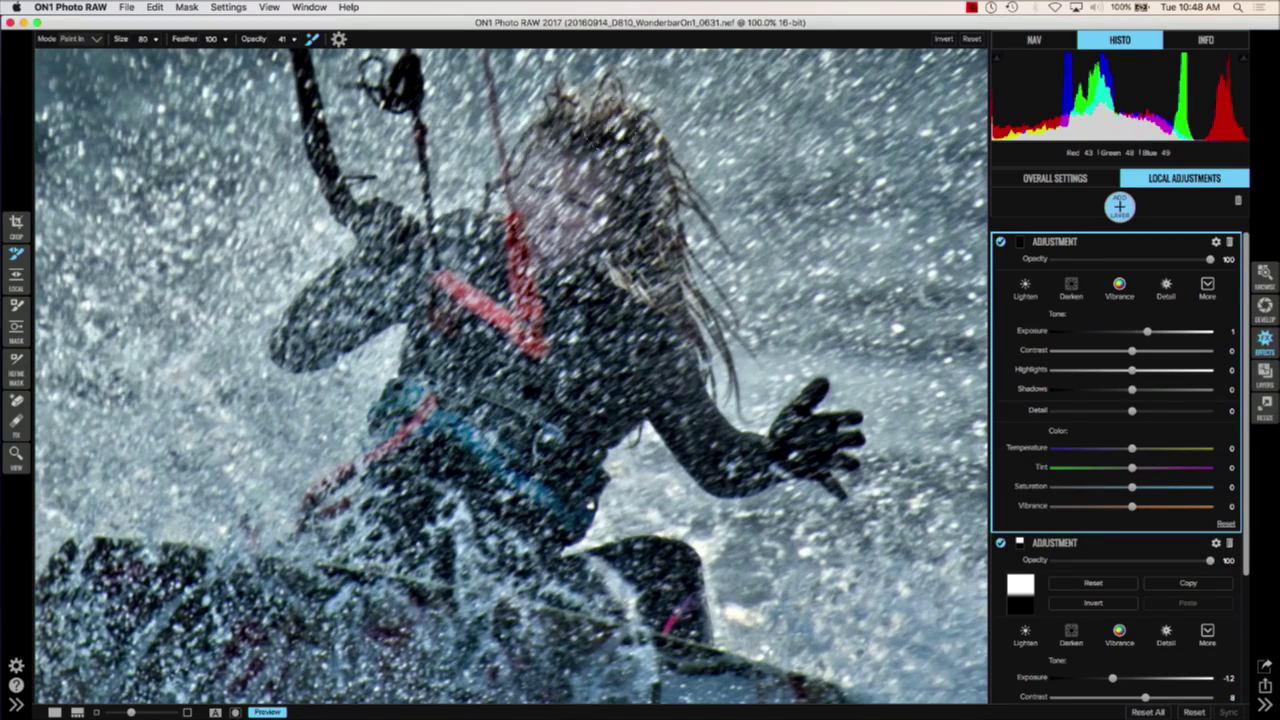
Step: Compare the whole photo with and without the kiteboarder's local adjustment and lower its Exposure slightly
click(1044, 46)
click(1094, 152)
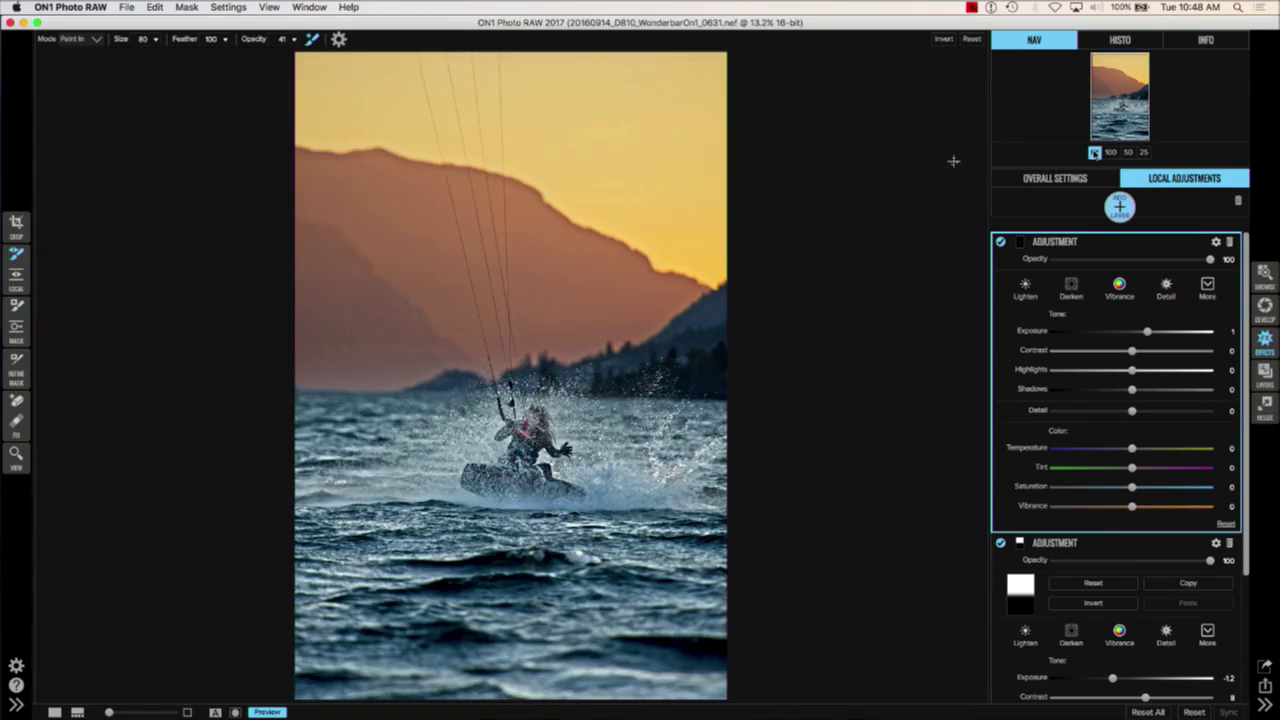
click(1000, 243)
click(1000, 243)
mouse_move(1147, 334)
mouse_down()
mouse_move(1167, 336)
mouse_move(1143, 338)
mouse_up()
click(1061, 245)
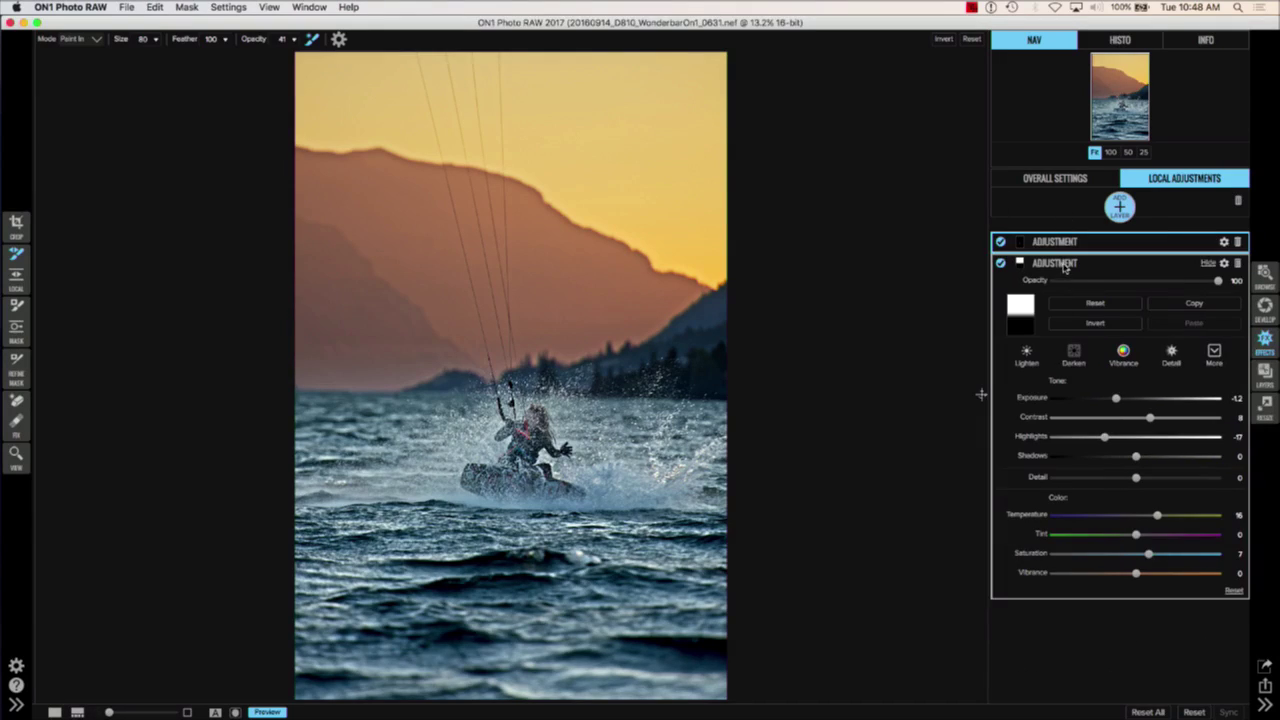
click(1062, 263)
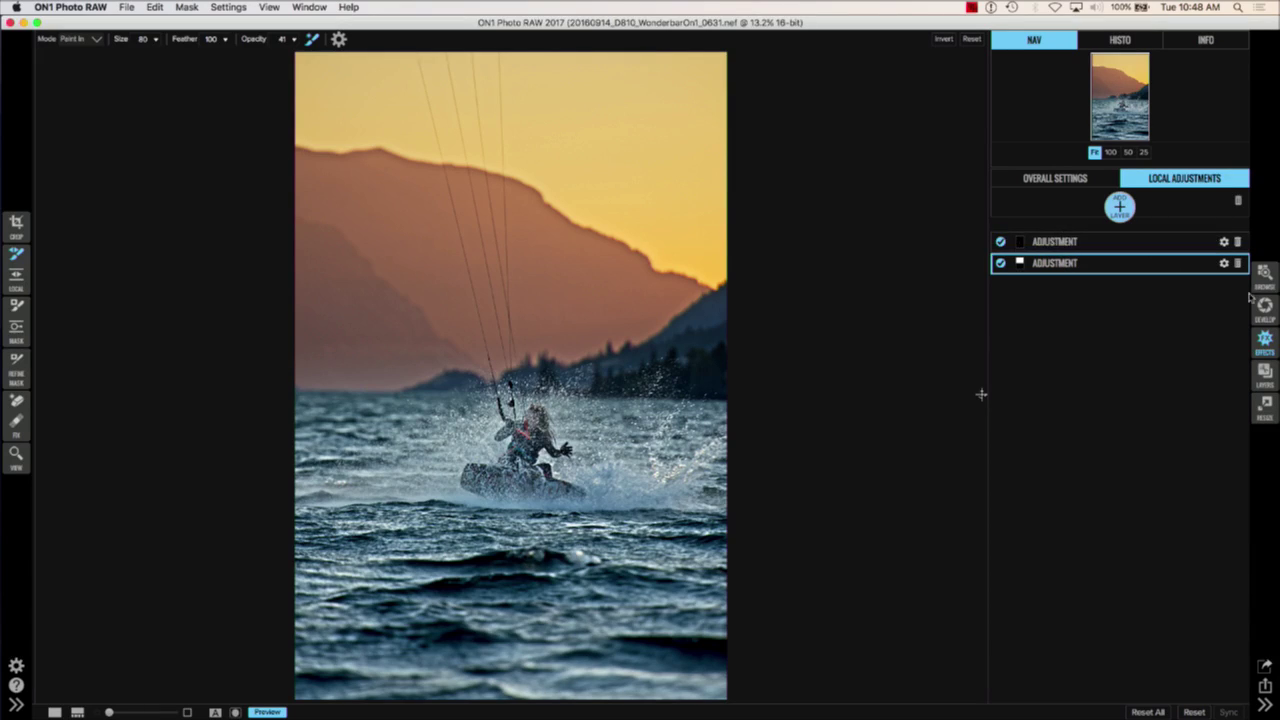
Step: Add a Vignette filter to the overall settings with the Big Softy style and set its Feather to 0
click(1066, 181)
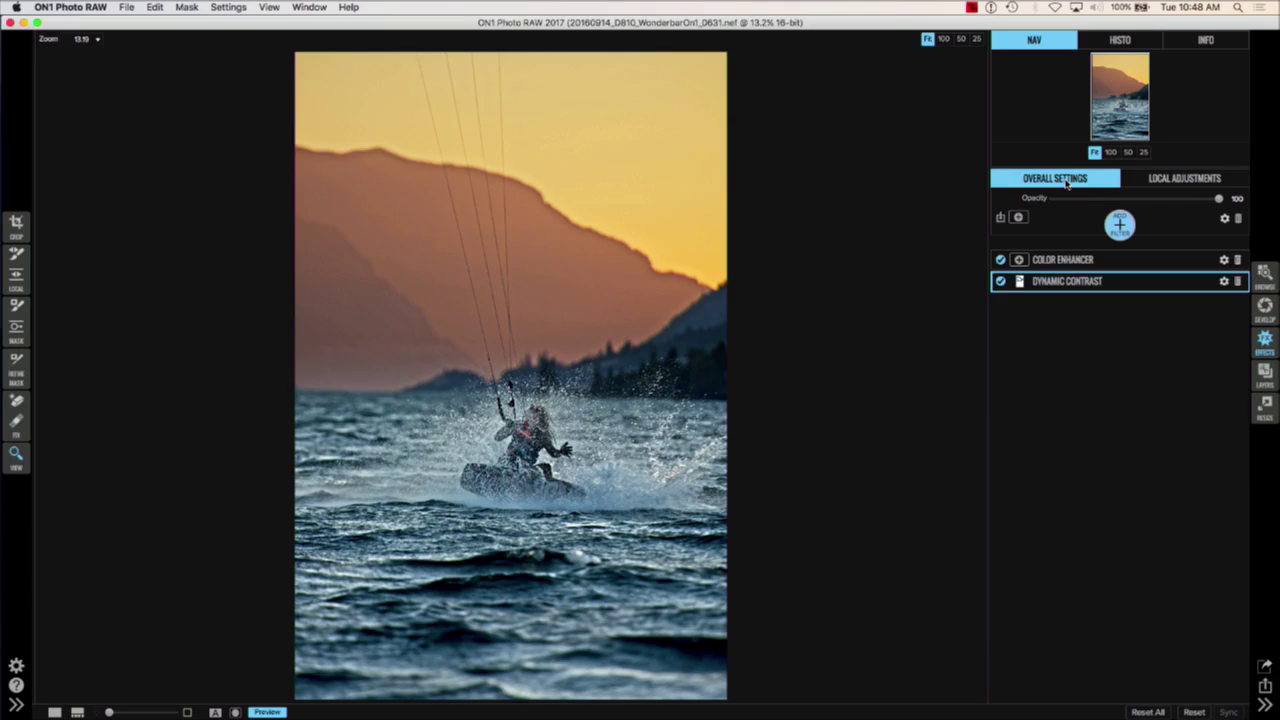
click(1120, 259)
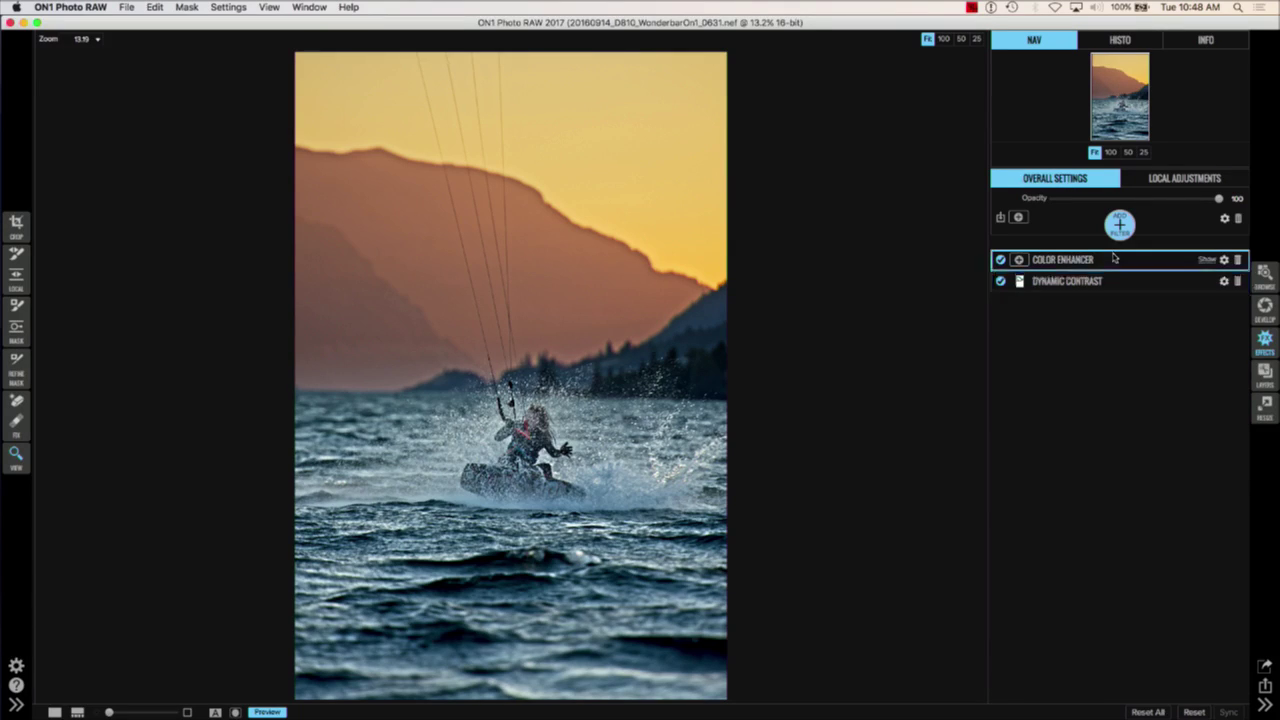
click(1119, 229)
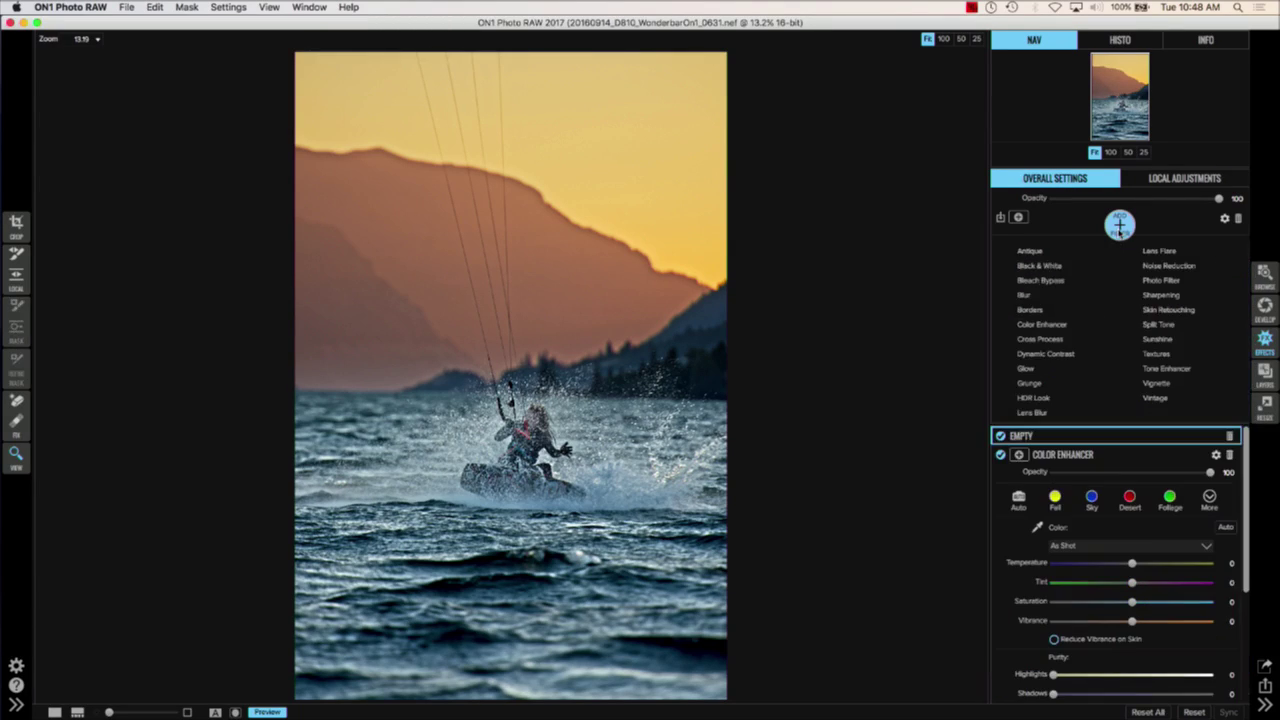
click(1157, 396)
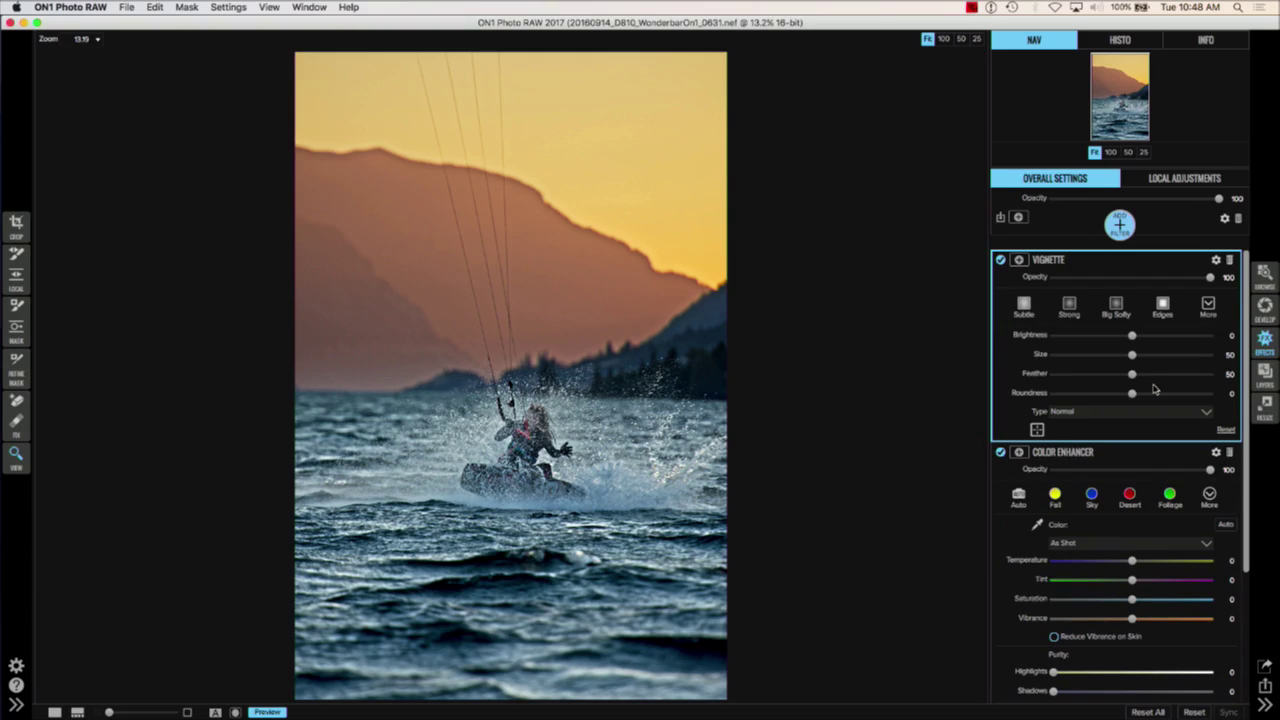
click(1116, 310)
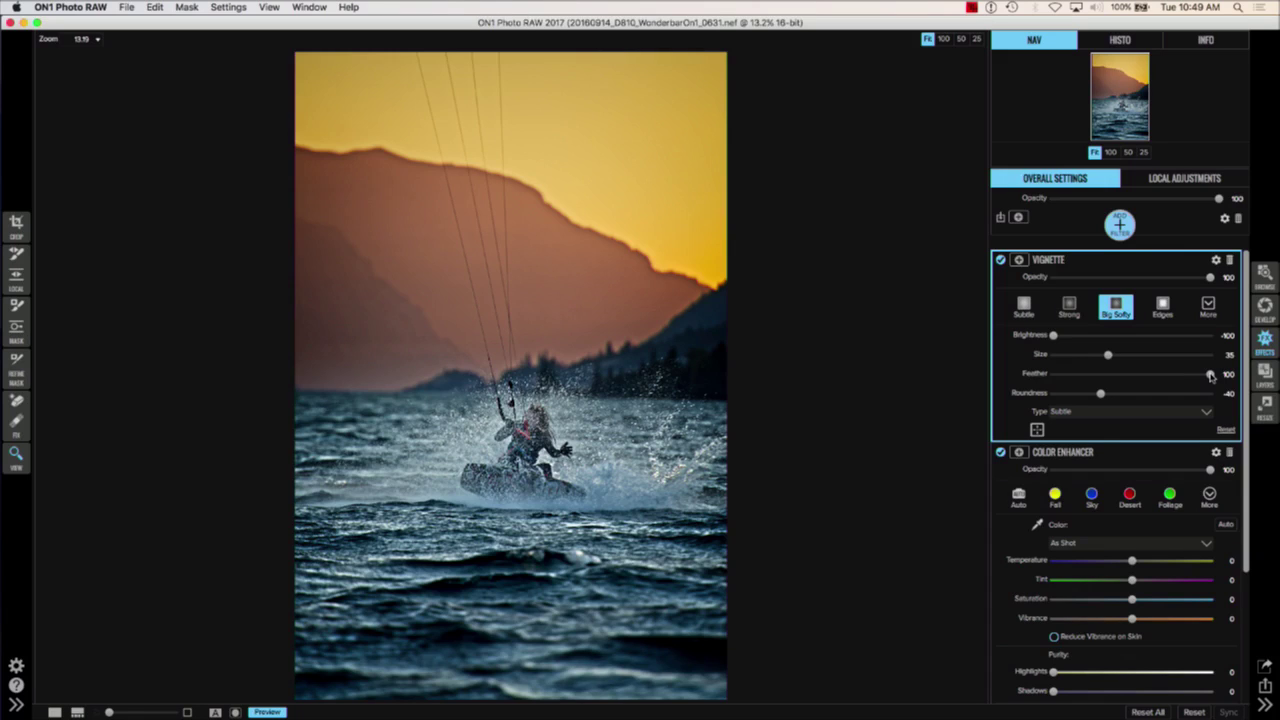
drag(1211, 376, 1051, 376)
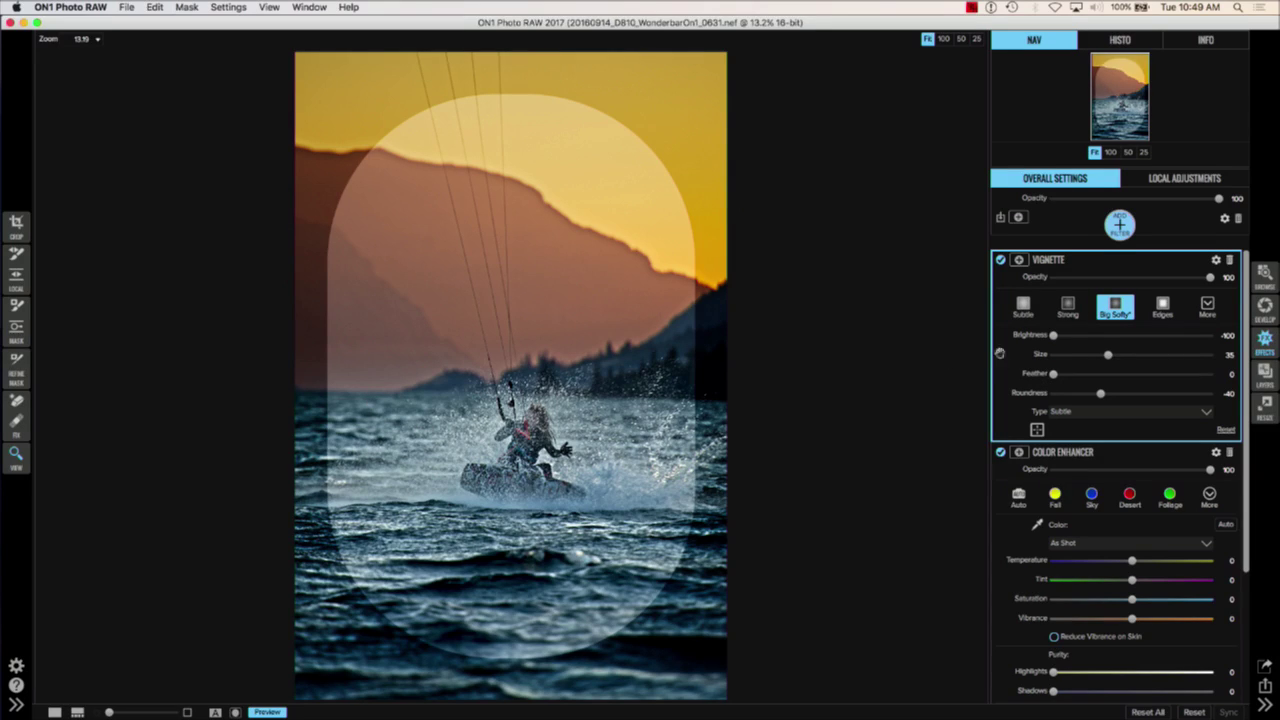
Step: Set the Vignette size to 9 and reposition its centre lower in the photo, over the kiteboarder
drag(1108, 357, 1066, 362)
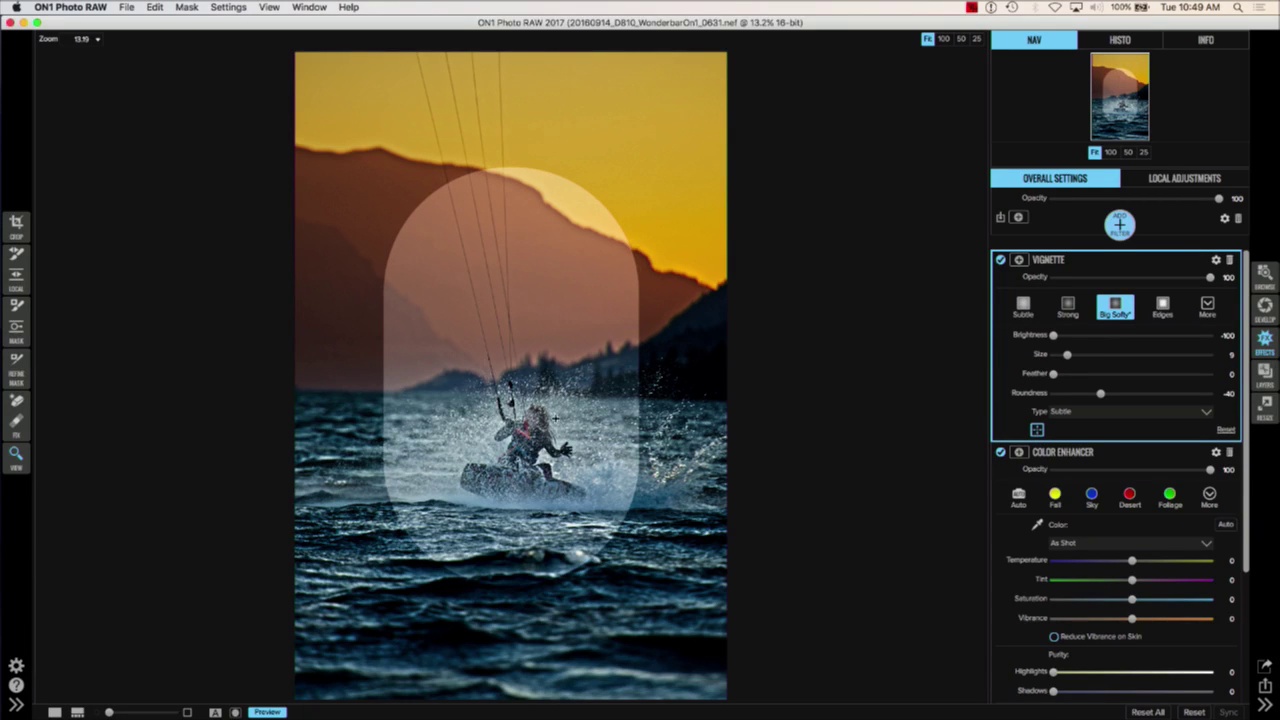
drag(510, 345, 532, 375)
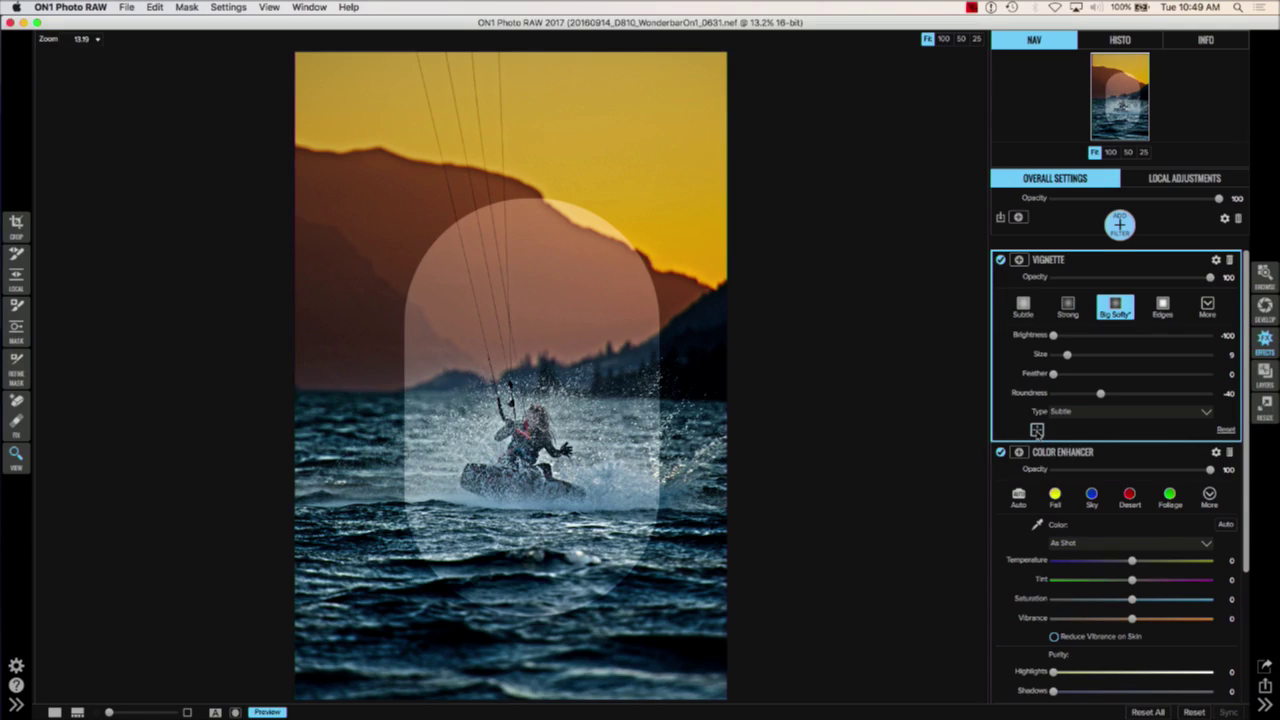
drag(528, 456, 522, 508)
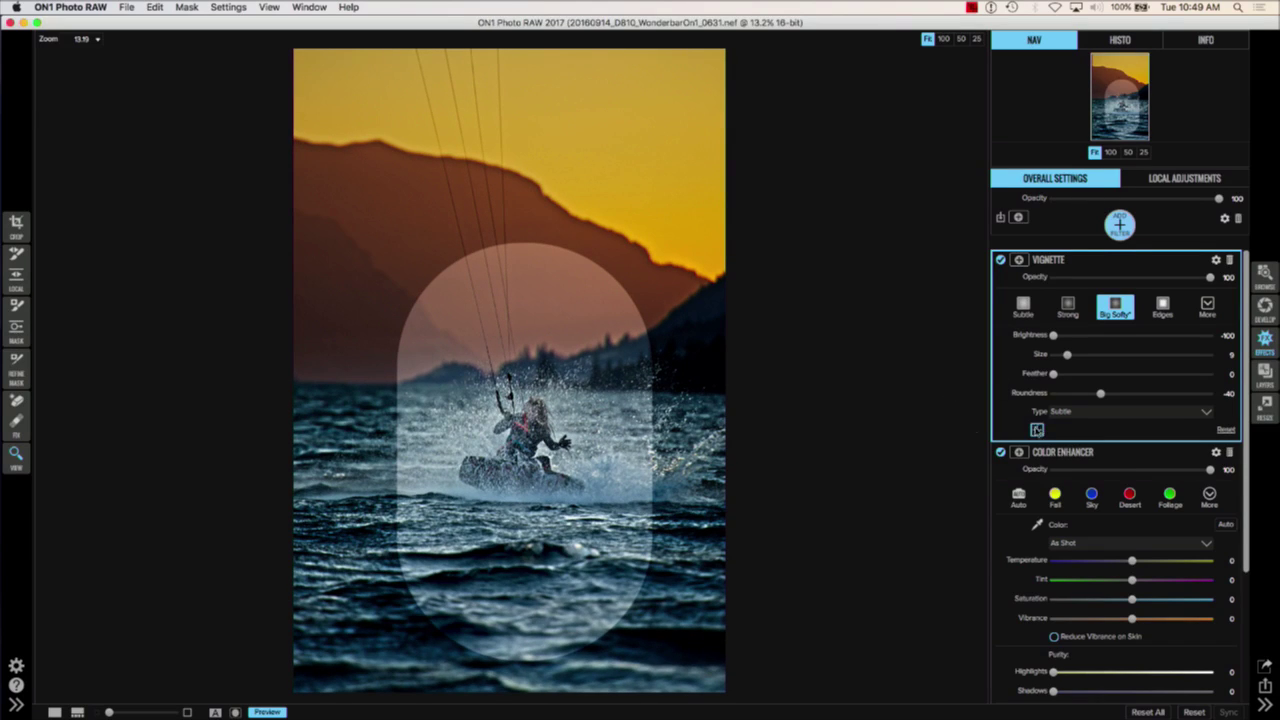
click(1037, 429)
mouse_move(530, 447)
mouse_down()
mouse_move(581, 454)
mouse_move(522, 455)
mouse_move(508, 442)
mouse_move(507, 455)
mouse_up()
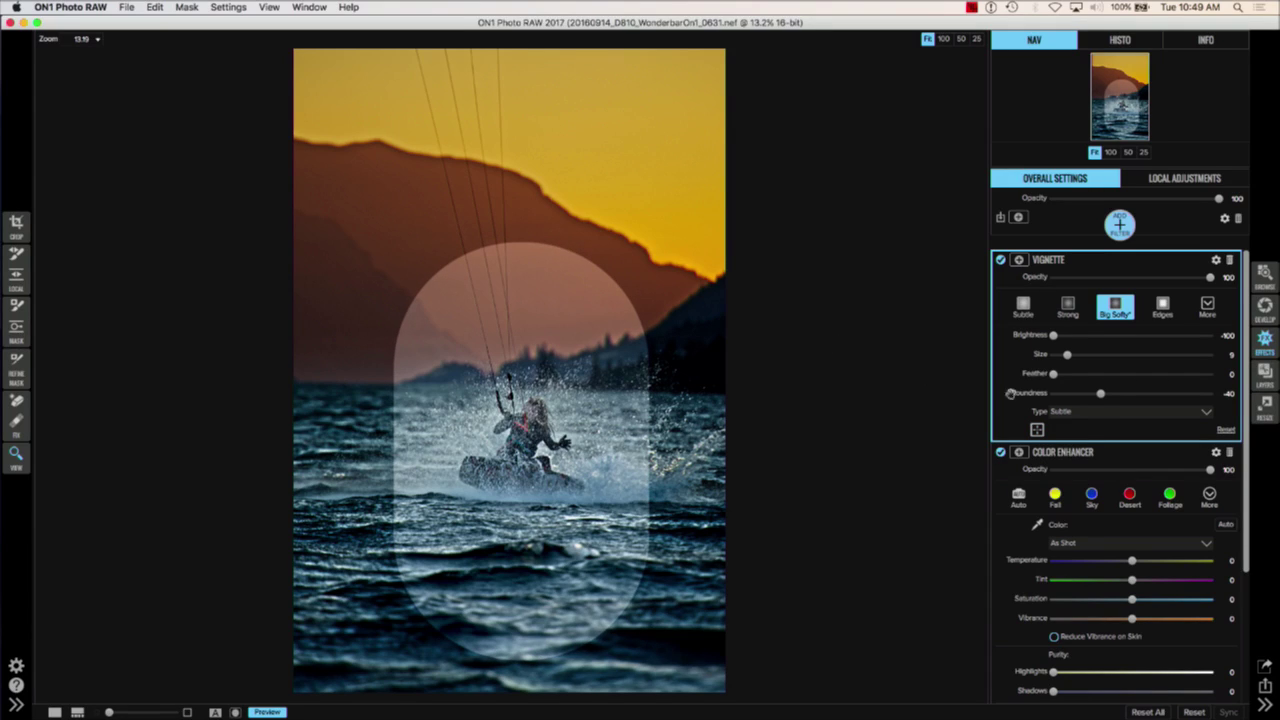
Step: Set the Vignette's Feather to 100 and its Brightness to -19
drag(1054, 374, 1241, 384)
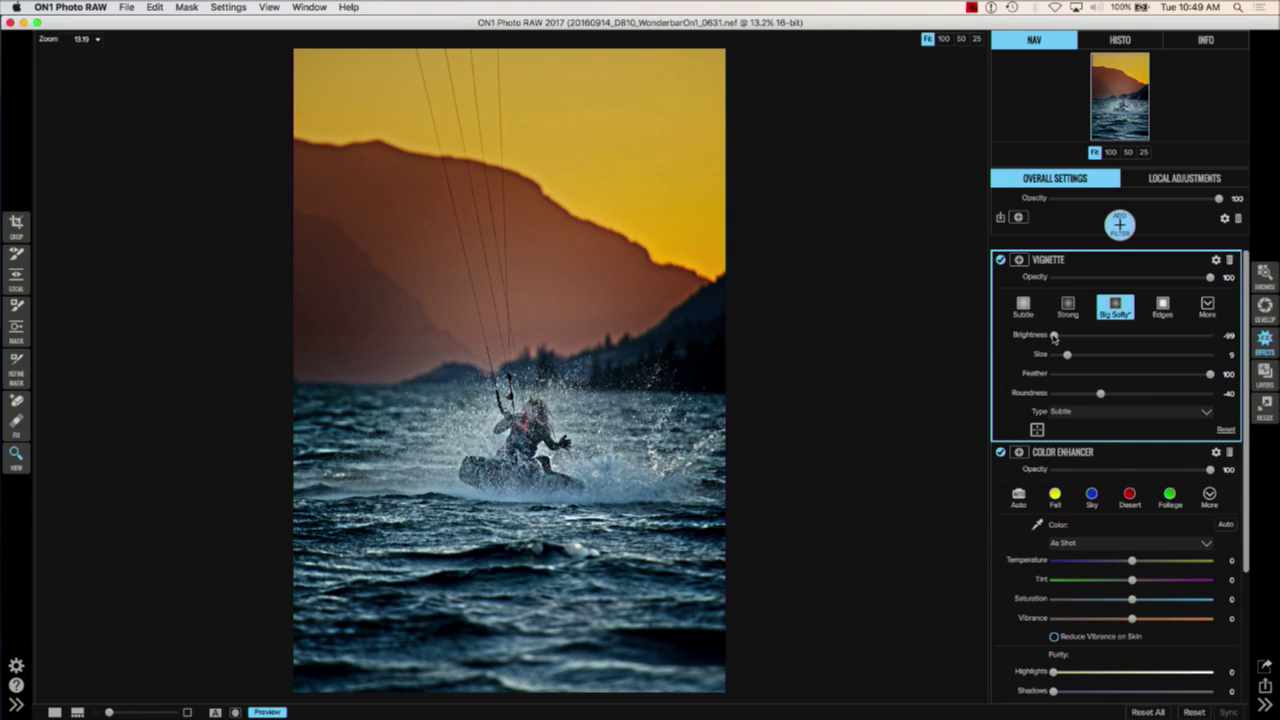
drag(1053, 337, 1117, 343)
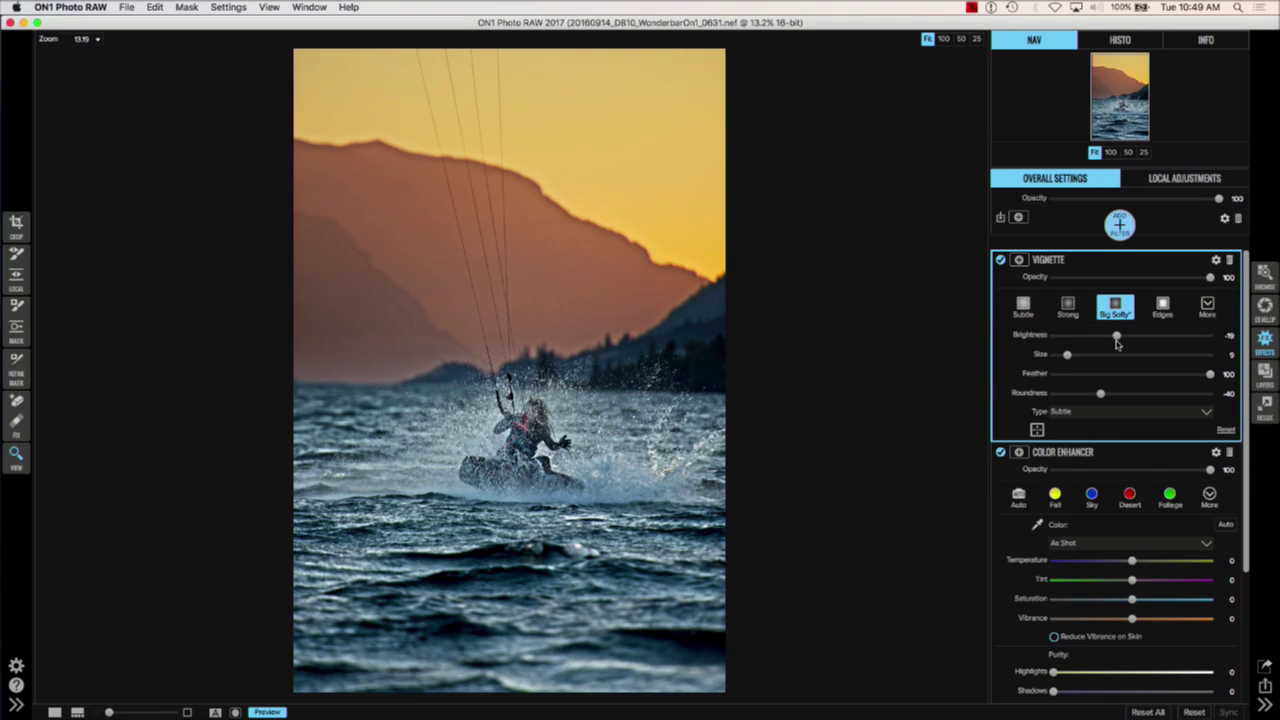
Step: Compare the photo with and without the Vignette, leaving it enabled, and collapse the Vignette and Color Enhancer settings
click(1001, 260)
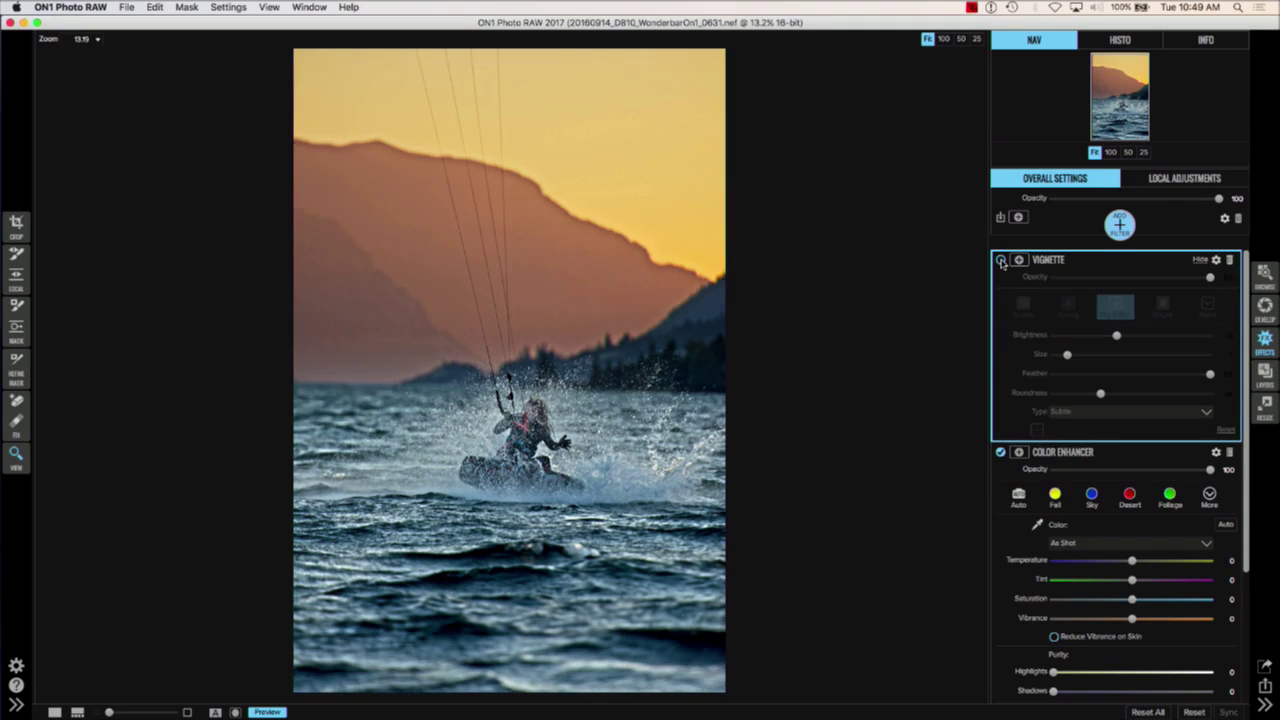
click(1001, 260)
click(1001, 260)
click(1001, 260)
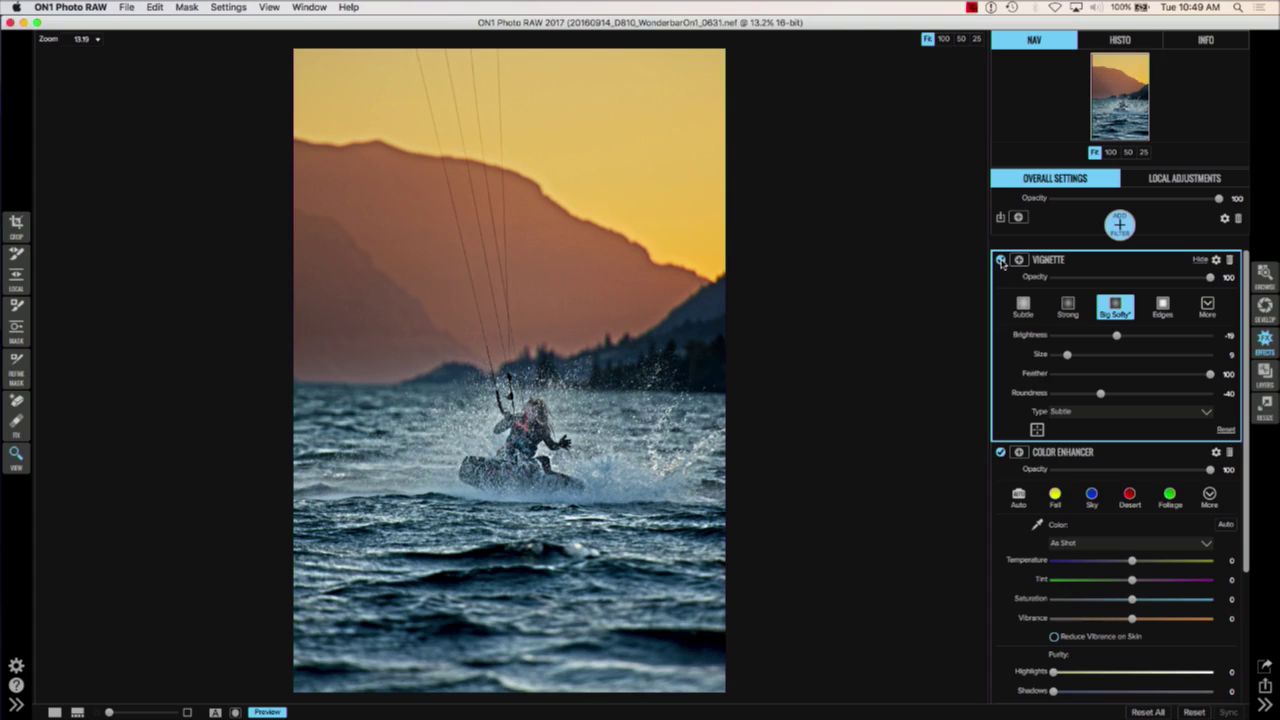
click(1001, 260)
click(1003, 261)
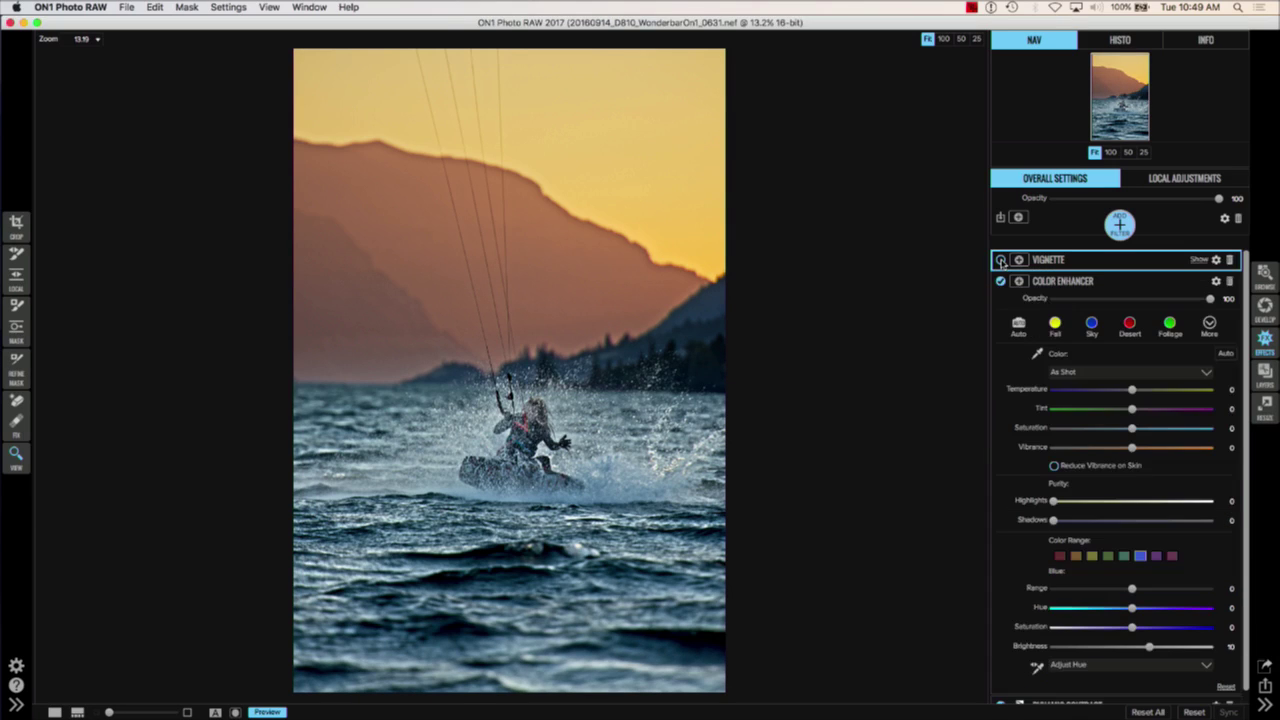
click(1001, 260)
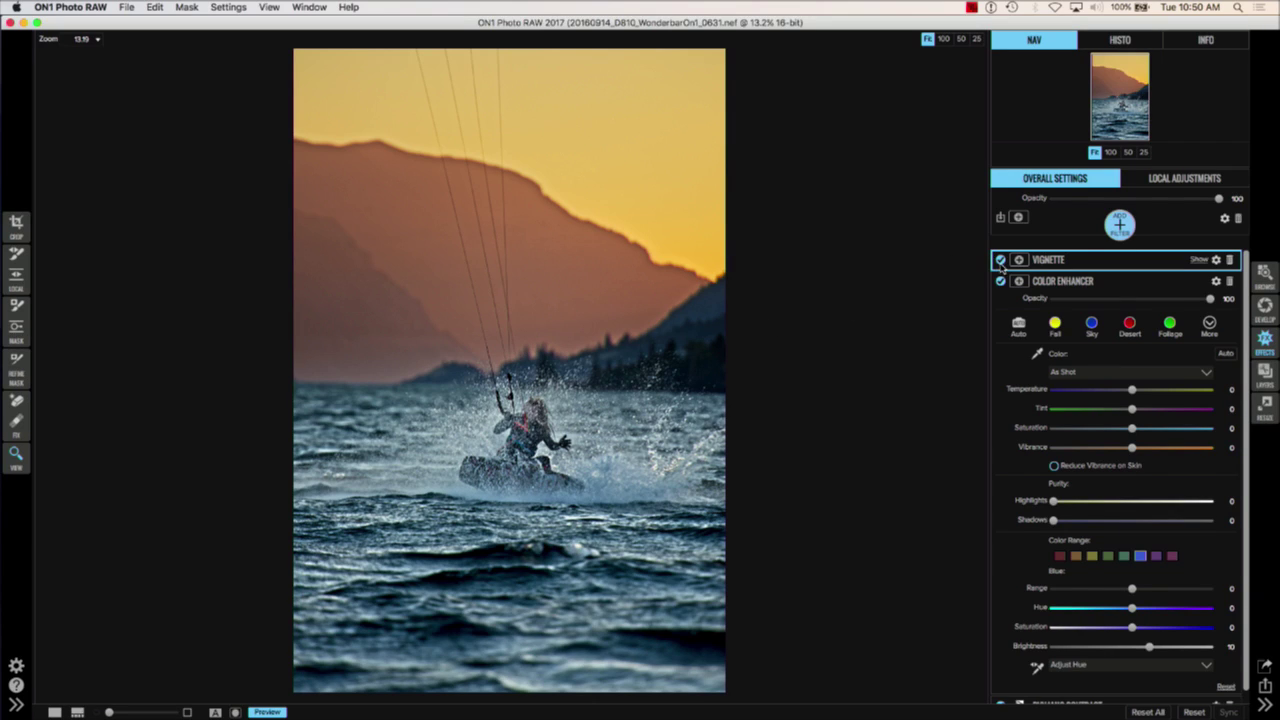
click(1002, 264)
click(1002, 261)
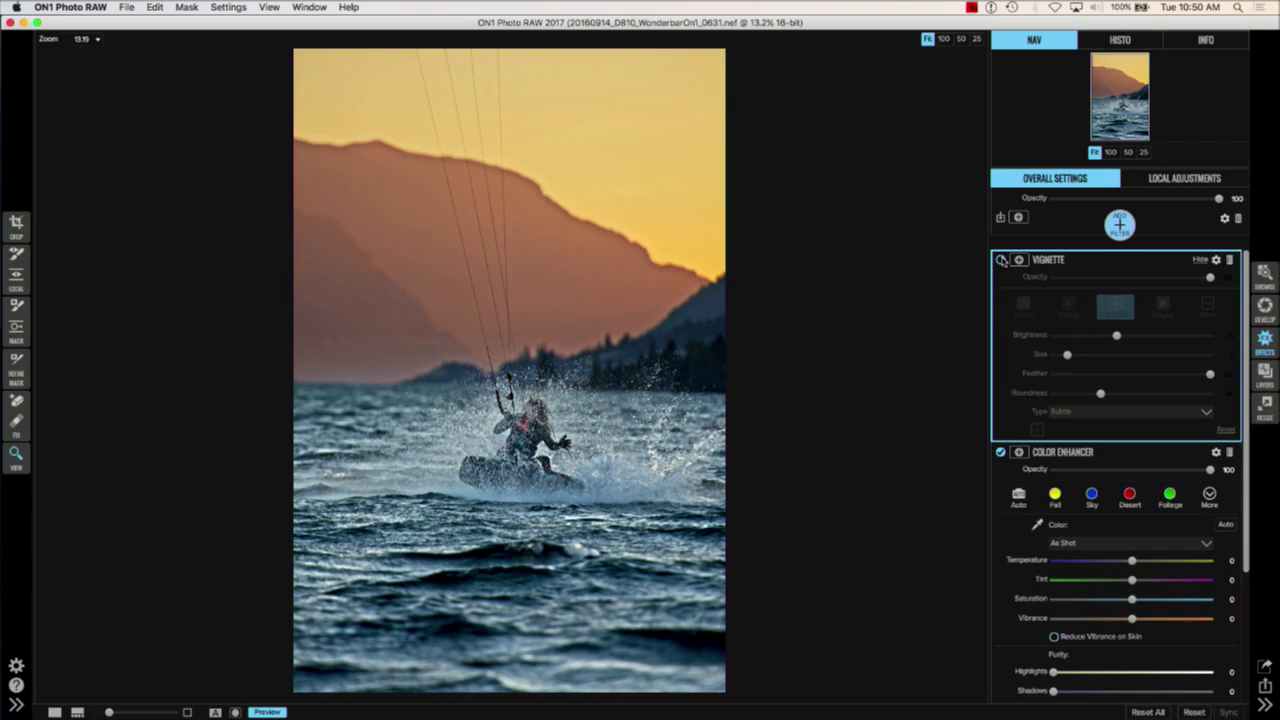
click(1002, 261)
click(1097, 262)
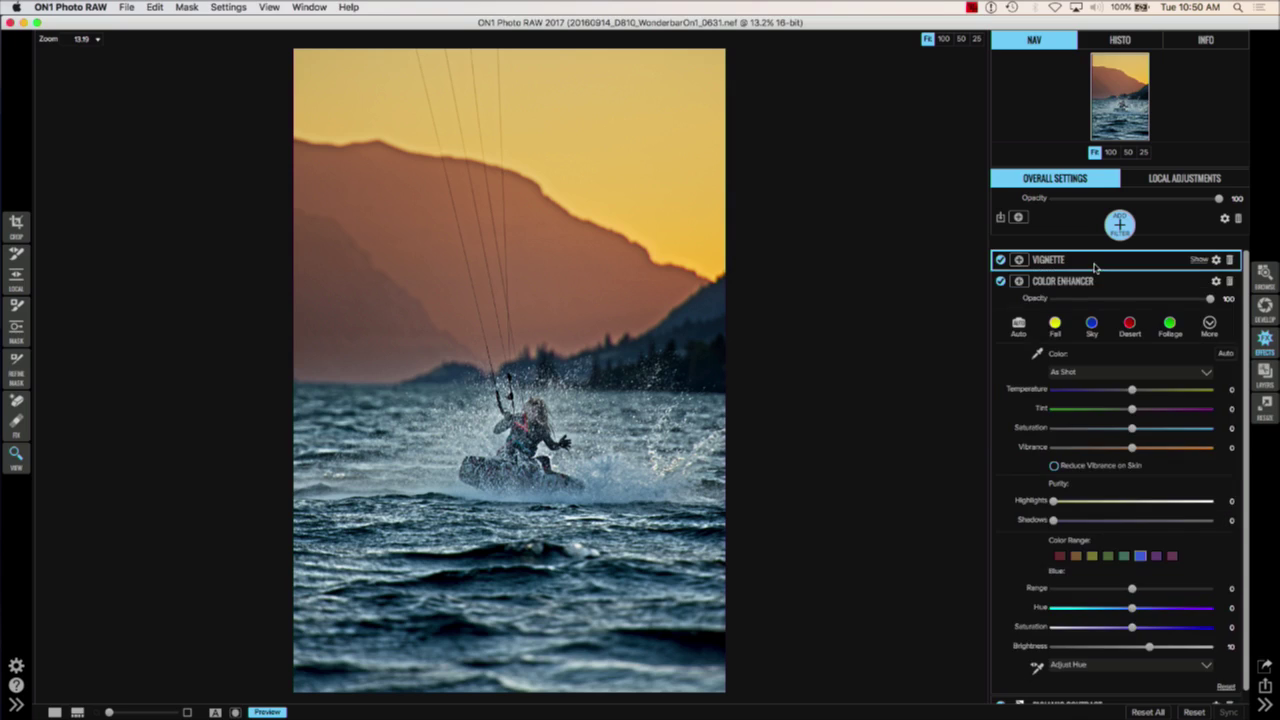
click(1097, 281)
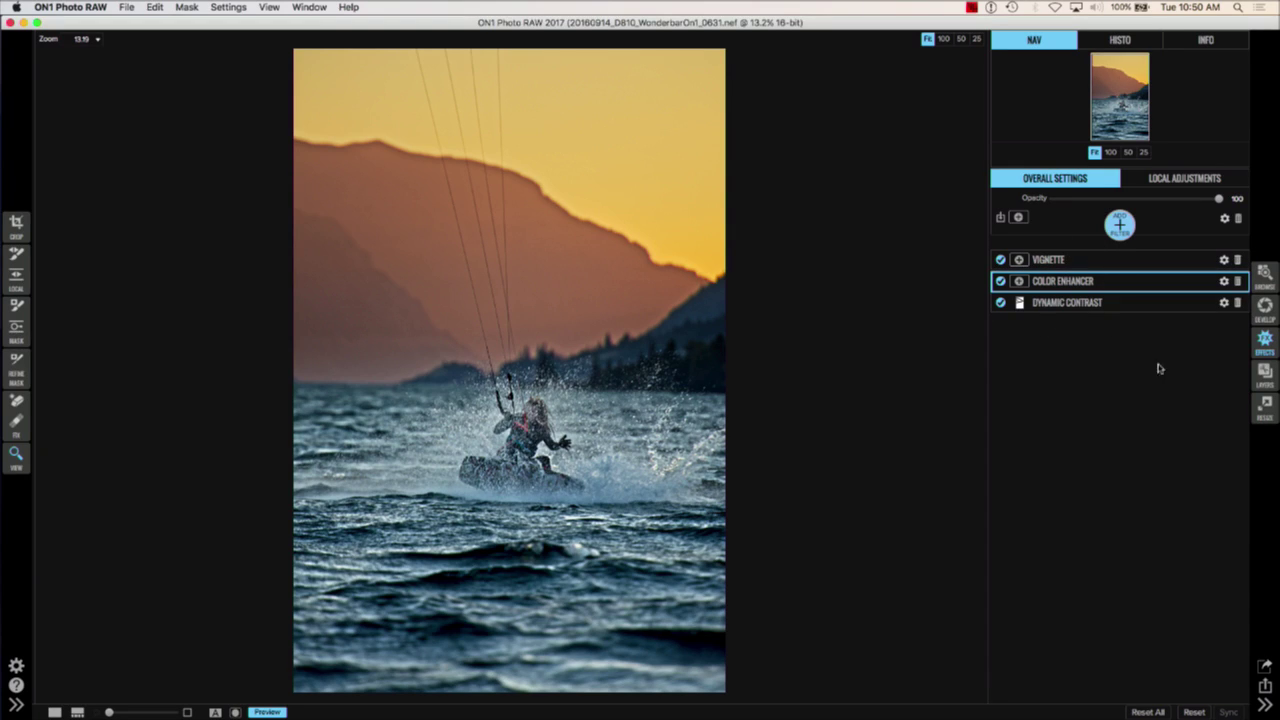
Step: Raise the Develop Shadows setting to 85 and compare the edited photo with the original
click(1265, 305)
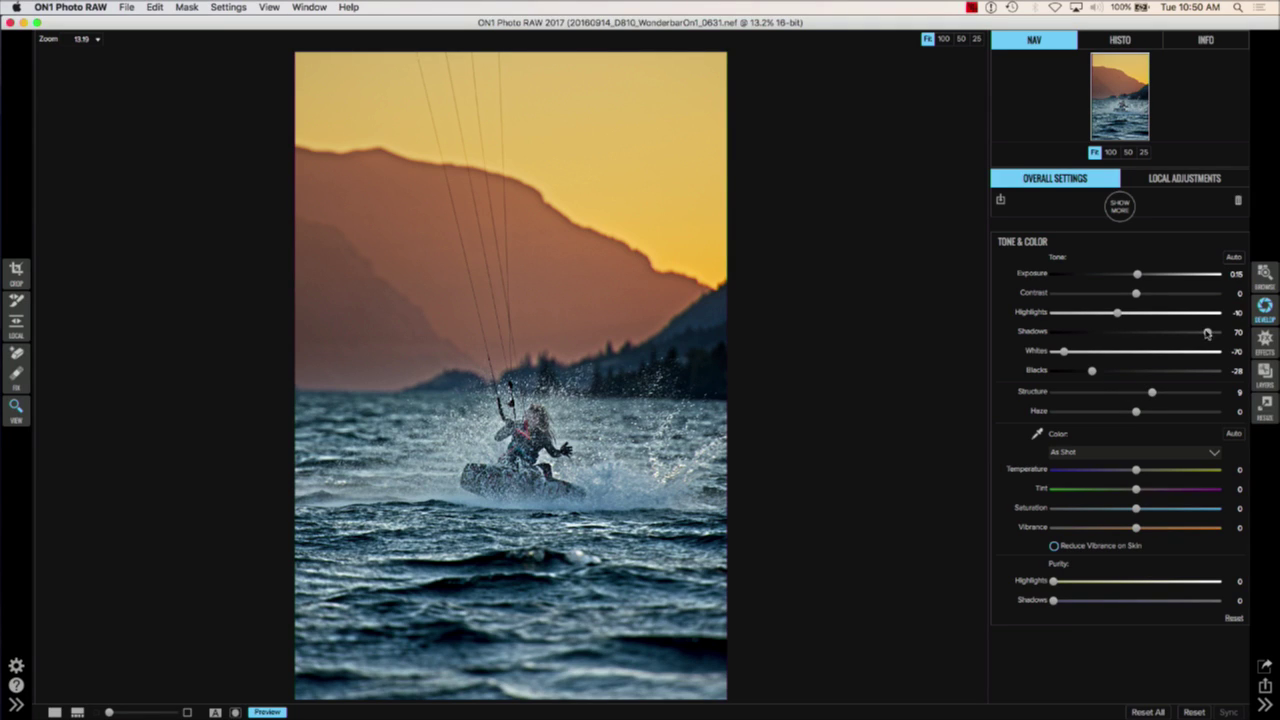
drag(1209, 333, 1212, 334)
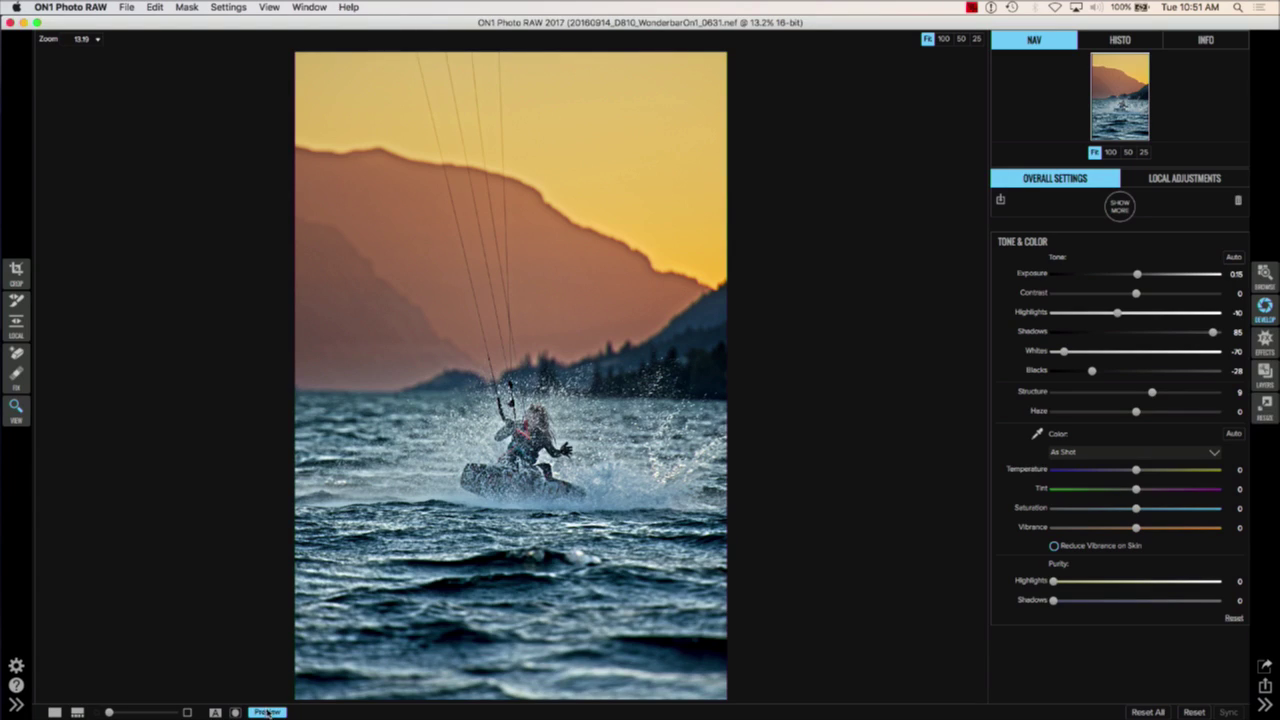
click(268, 712)
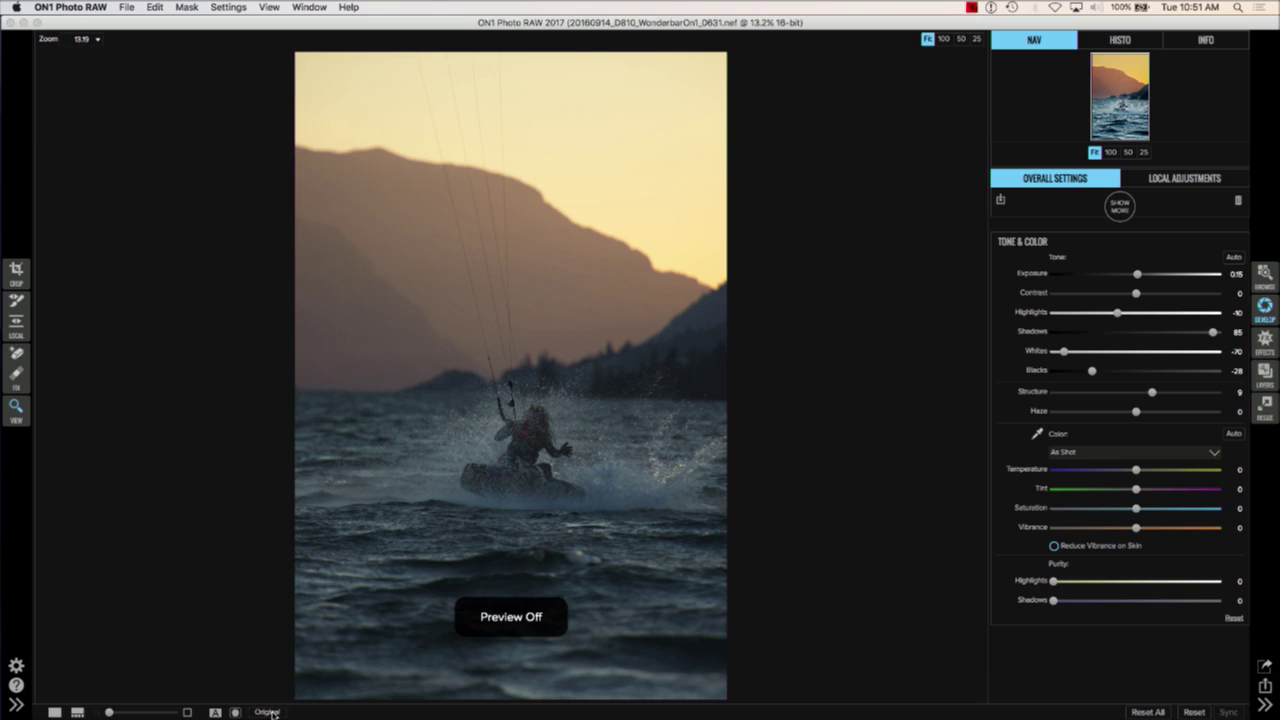
click(268, 712)
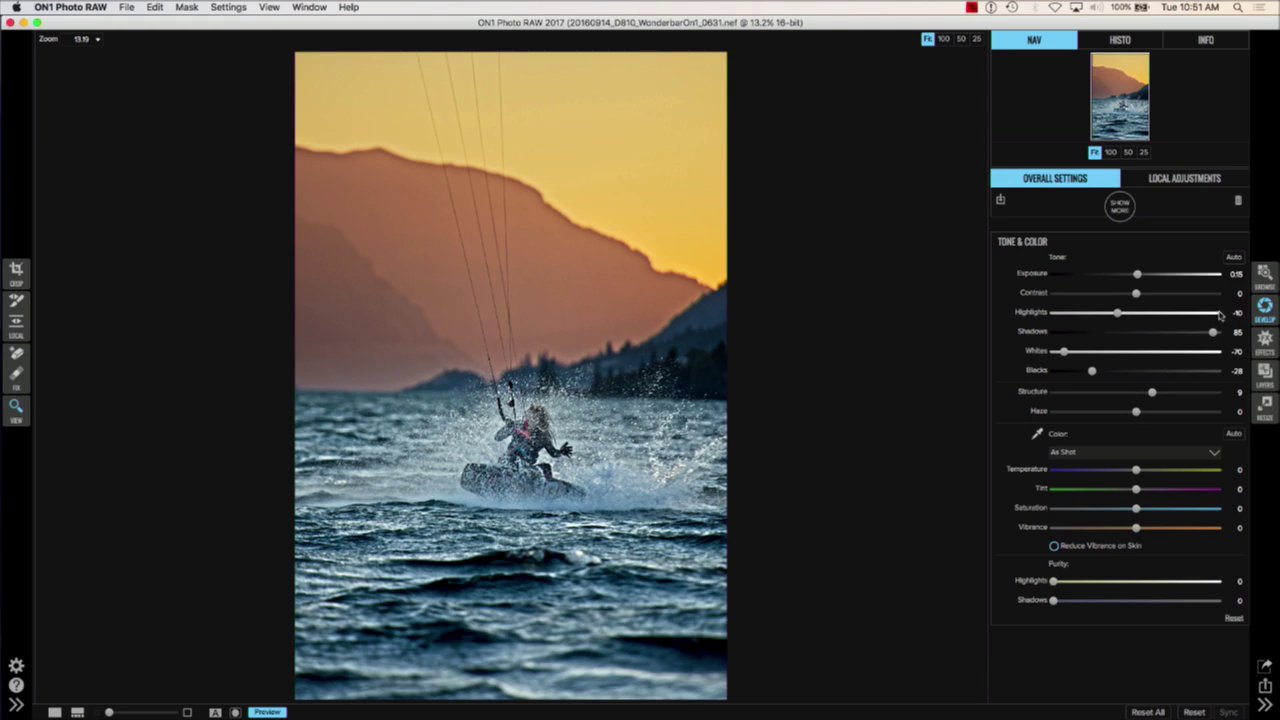
Step: Lower the overall opacity of the Effects filters to 63 and compare the result with the original photo
click(1266, 342)
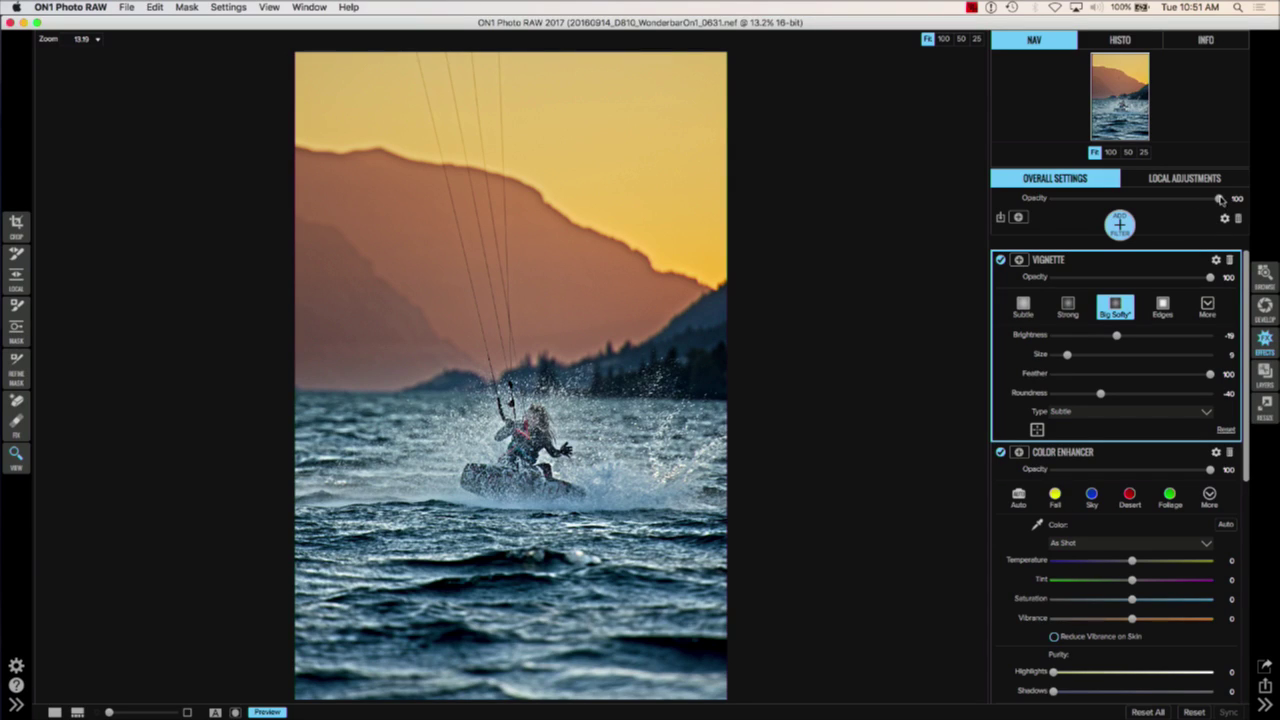
drag(1219, 200, 1156, 201)
click(260, 714)
click(260, 714)
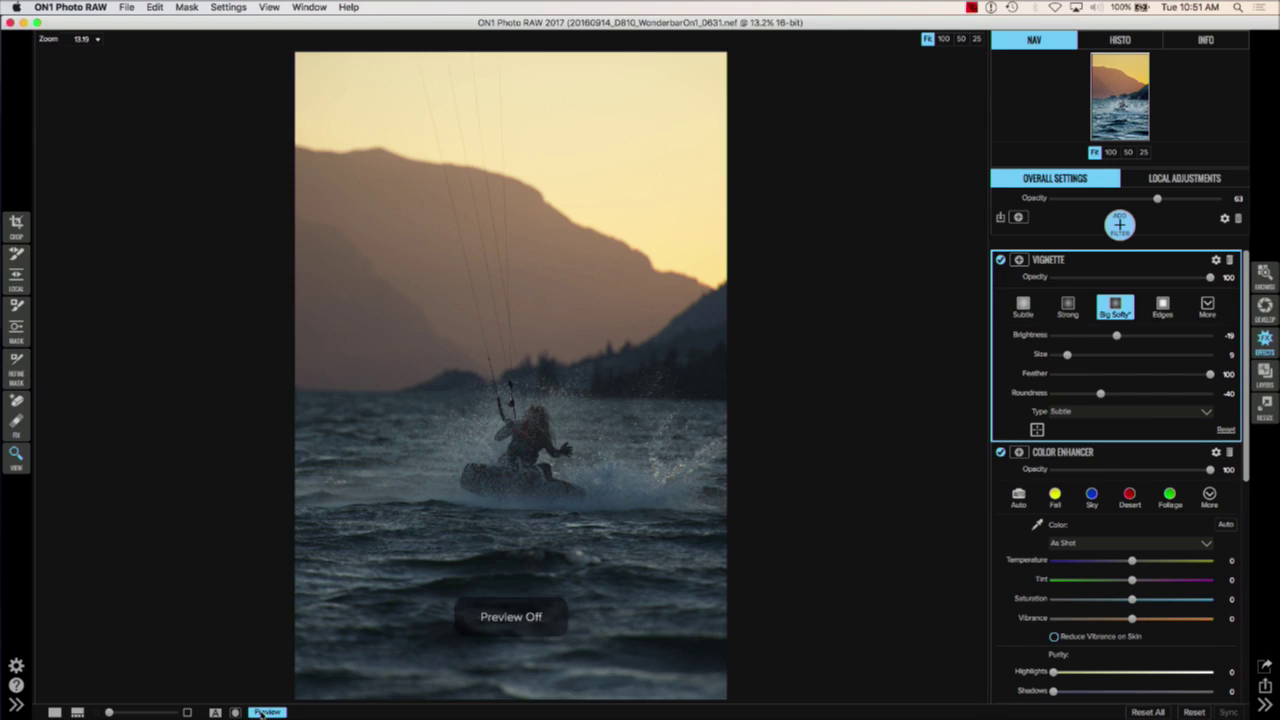
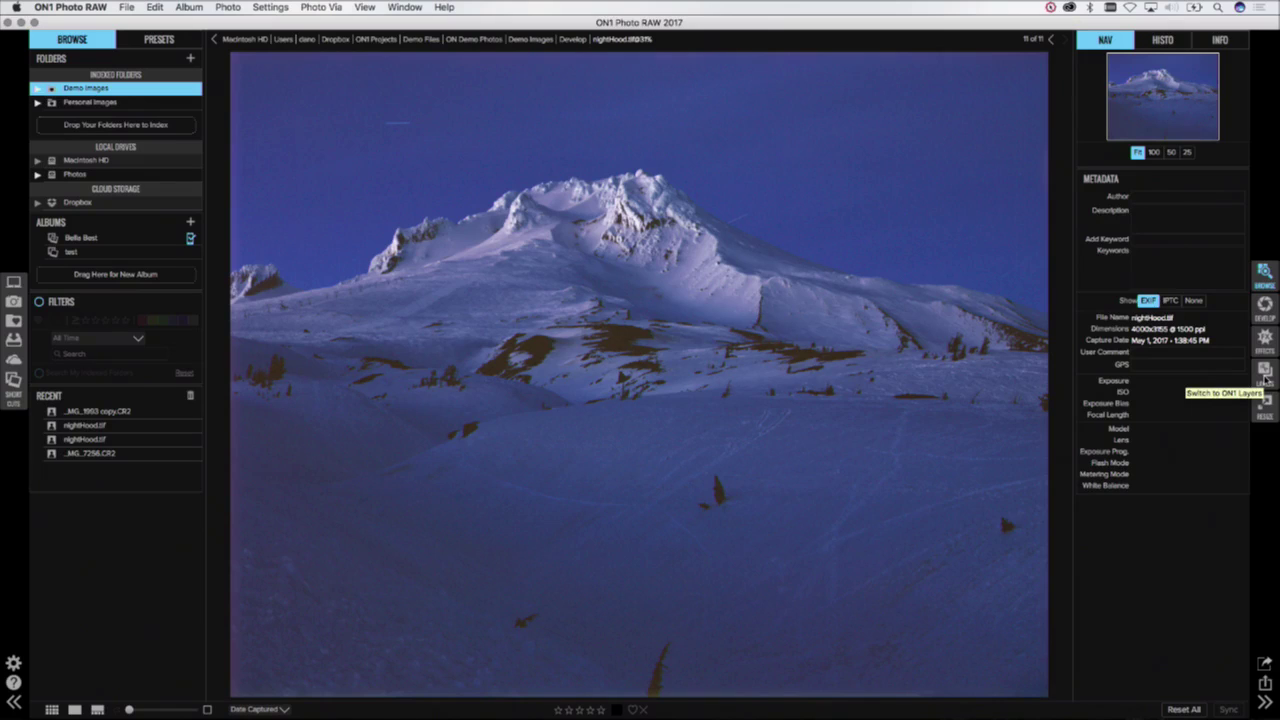
Step: Open nightHood.tif as a PSD copy in Layers, duplicate its layer and hide the upper copy
click(1265, 374)
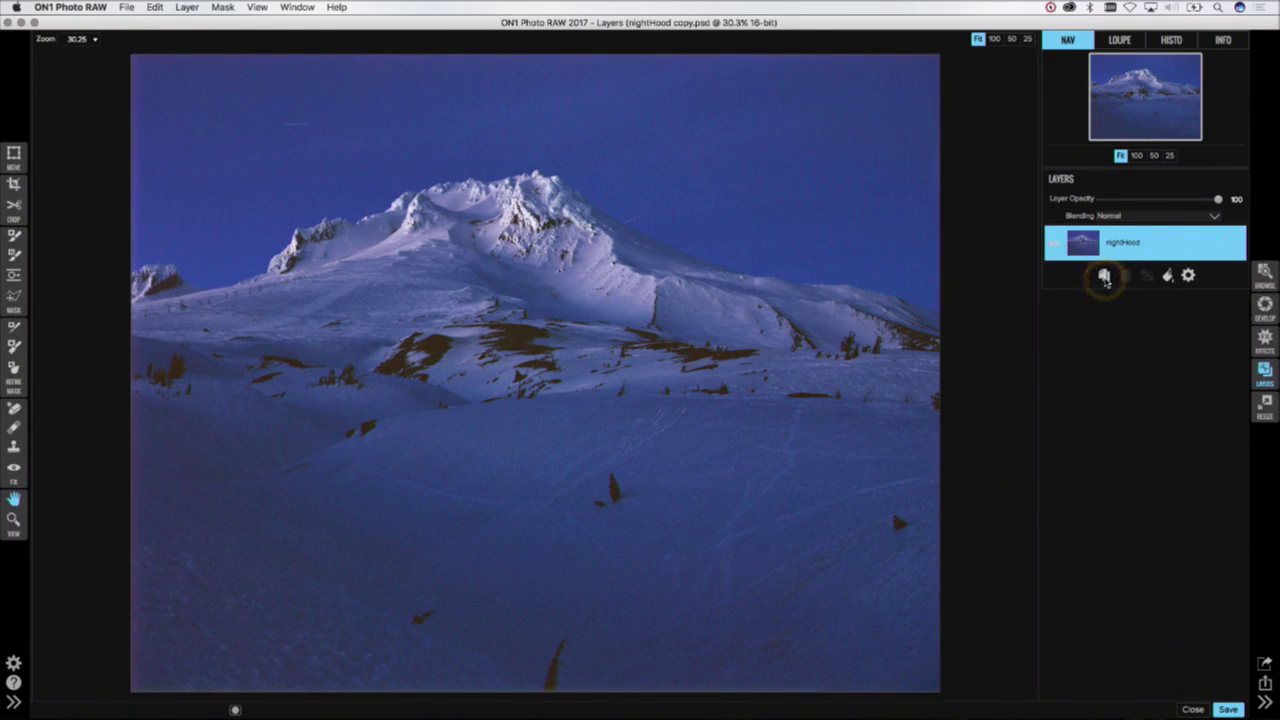
click(1104, 278)
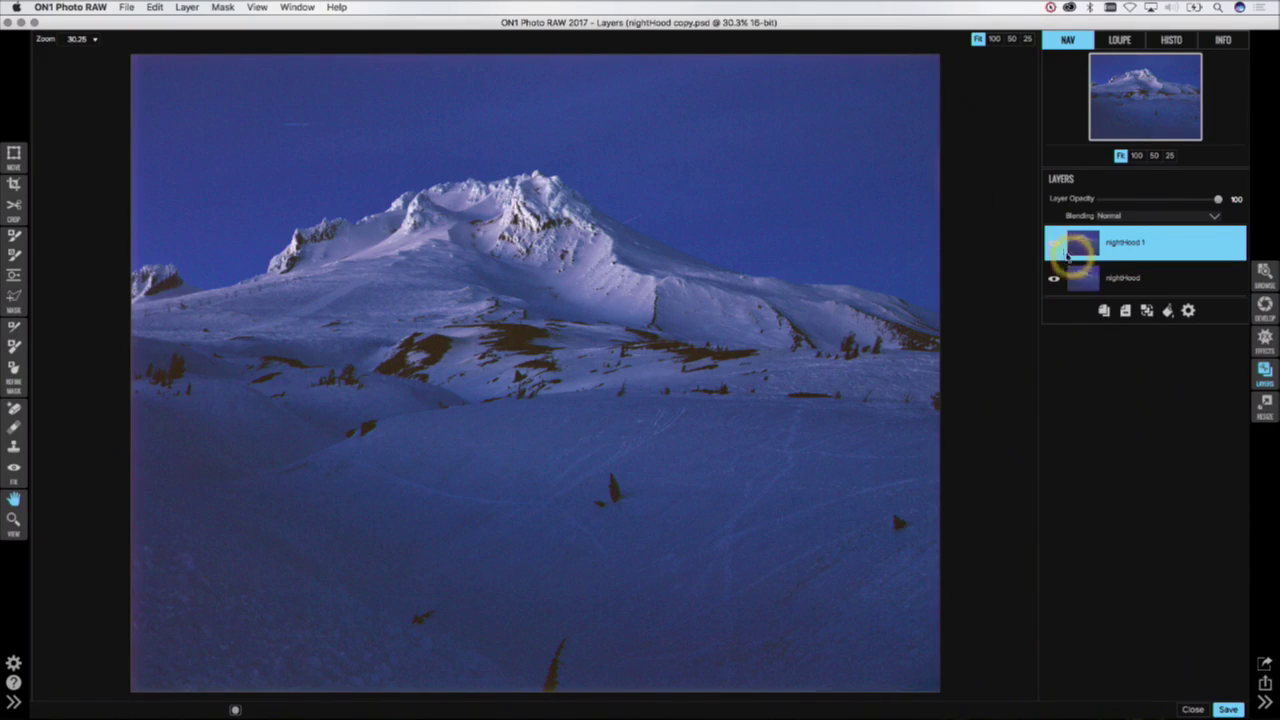
click(1055, 246)
Step: Mask out the whole sky above the mountain on the lower nightHood layer with the Quick Mask brush at size 250
click(1118, 284)
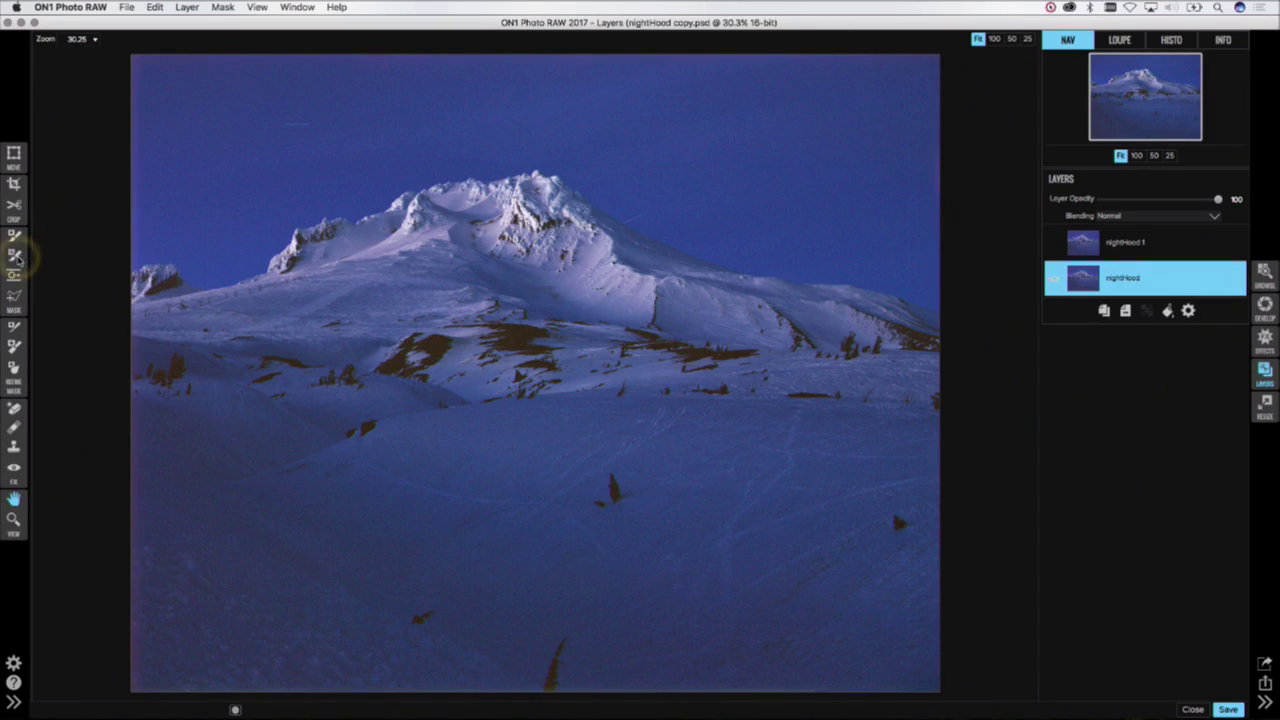
click(15, 254)
mouse_move(204, 175)
mouse_down()
mouse_move(347, 118)
mouse_move(436, 115)
mouse_move(670, 130)
mouse_move(811, 193)
mouse_up()
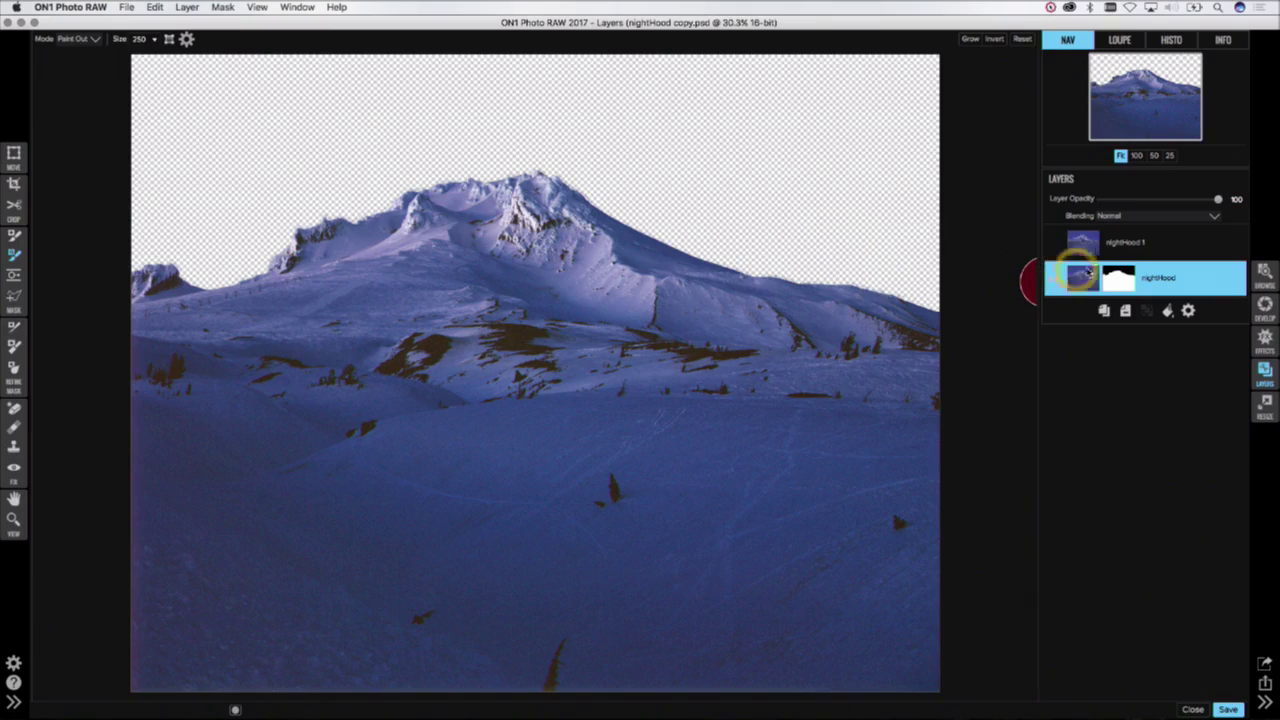
Step: Make the upper nightHood 1 layer visible again and select it
click(1067, 248)
click(1056, 244)
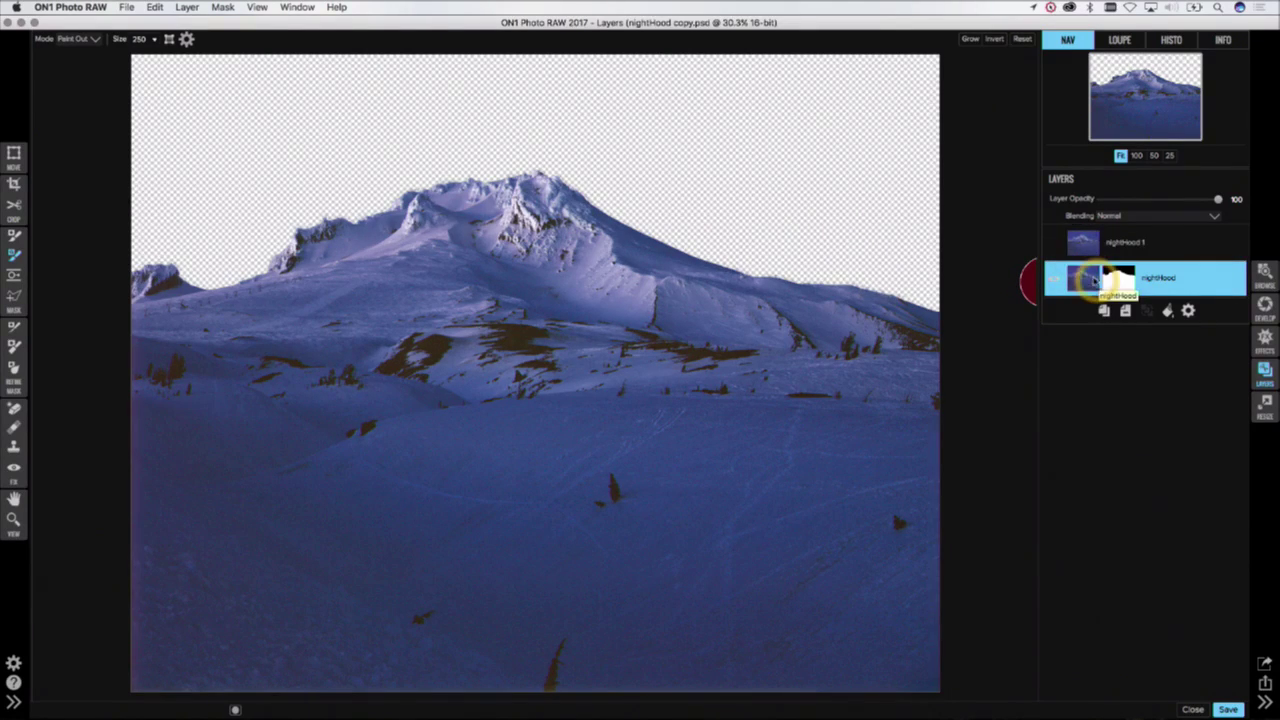
click(1094, 257)
click(1062, 250)
click(1062, 250)
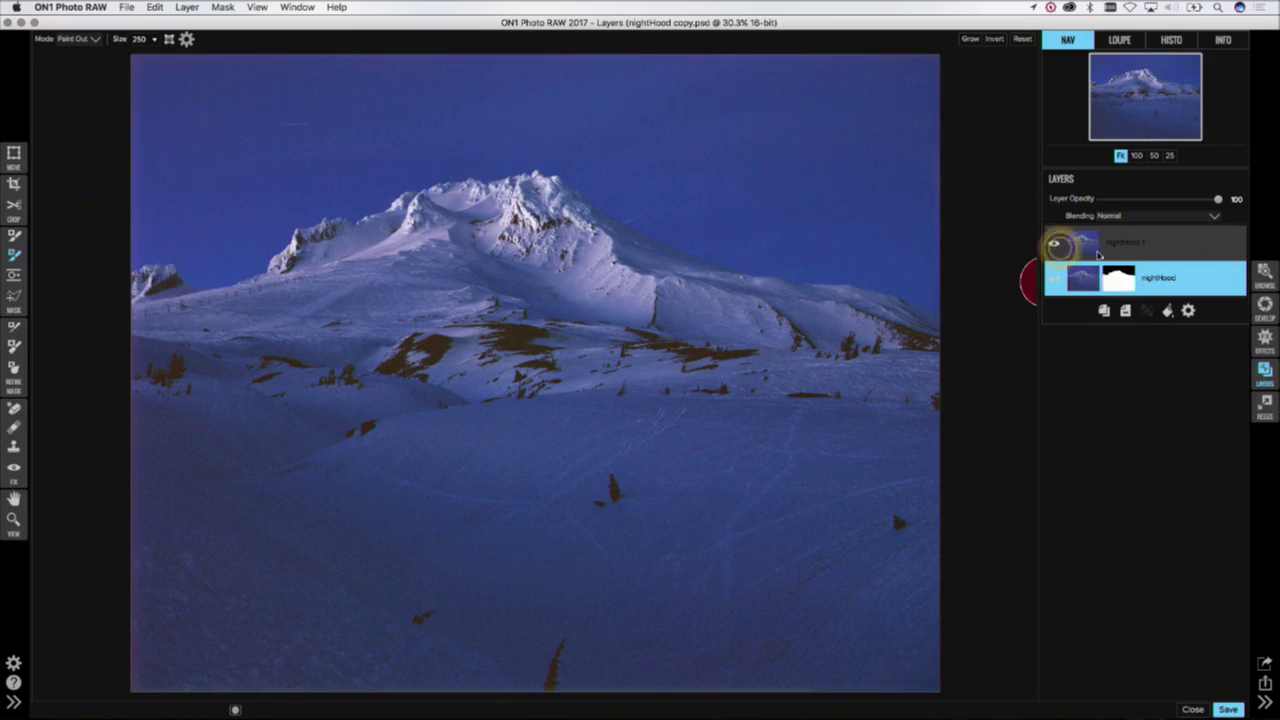
click(1115, 251)
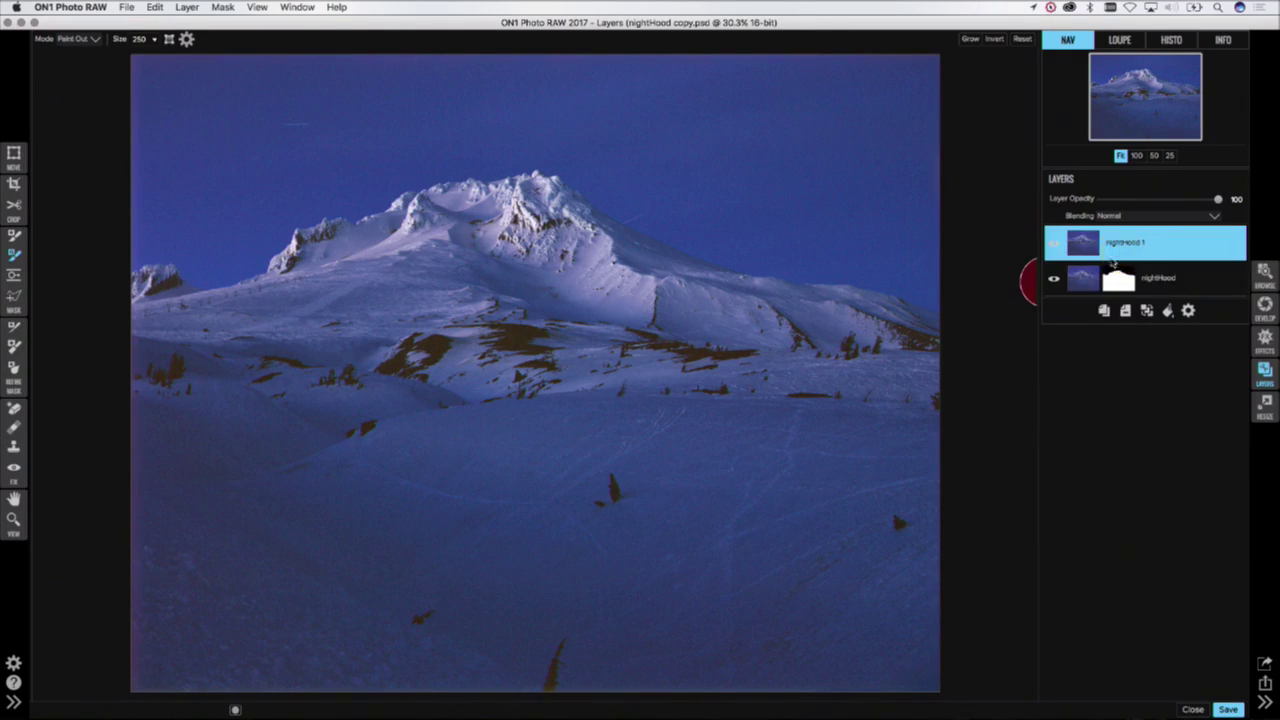
Step: Start the Crop tool on the mountain image and reset its frame to the full picture
click(1029, 334)
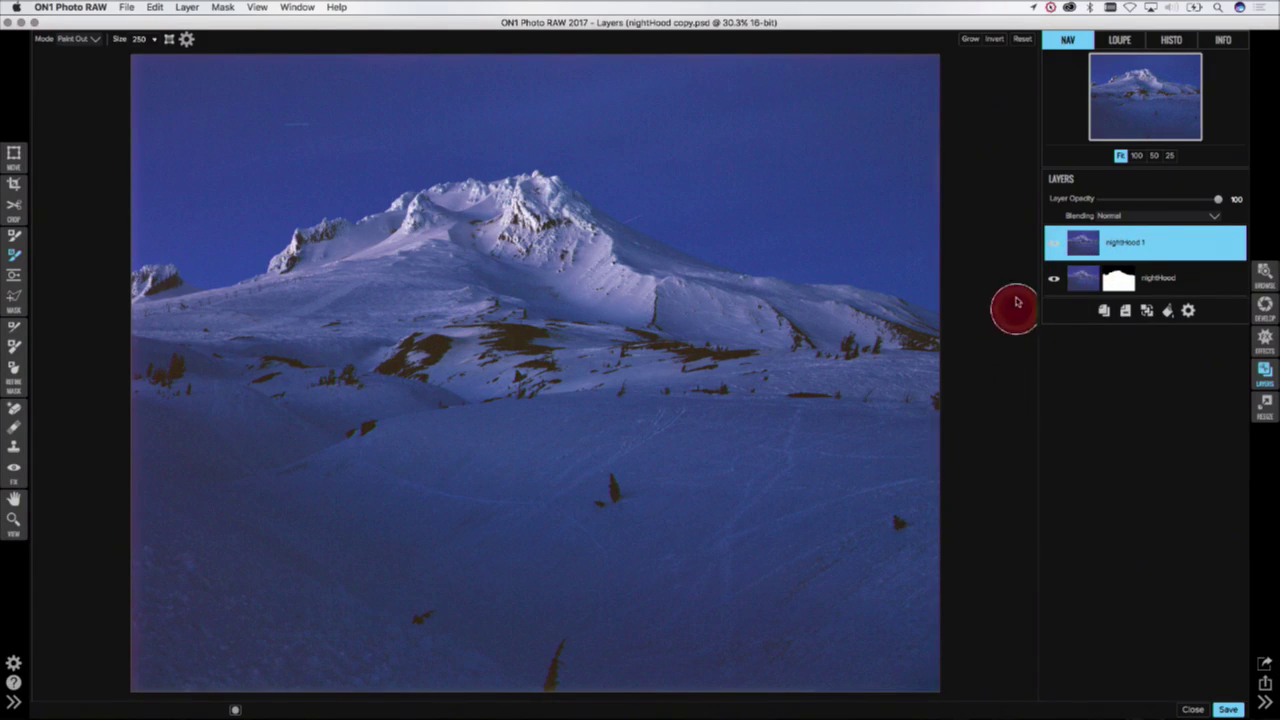
click(273, 160)
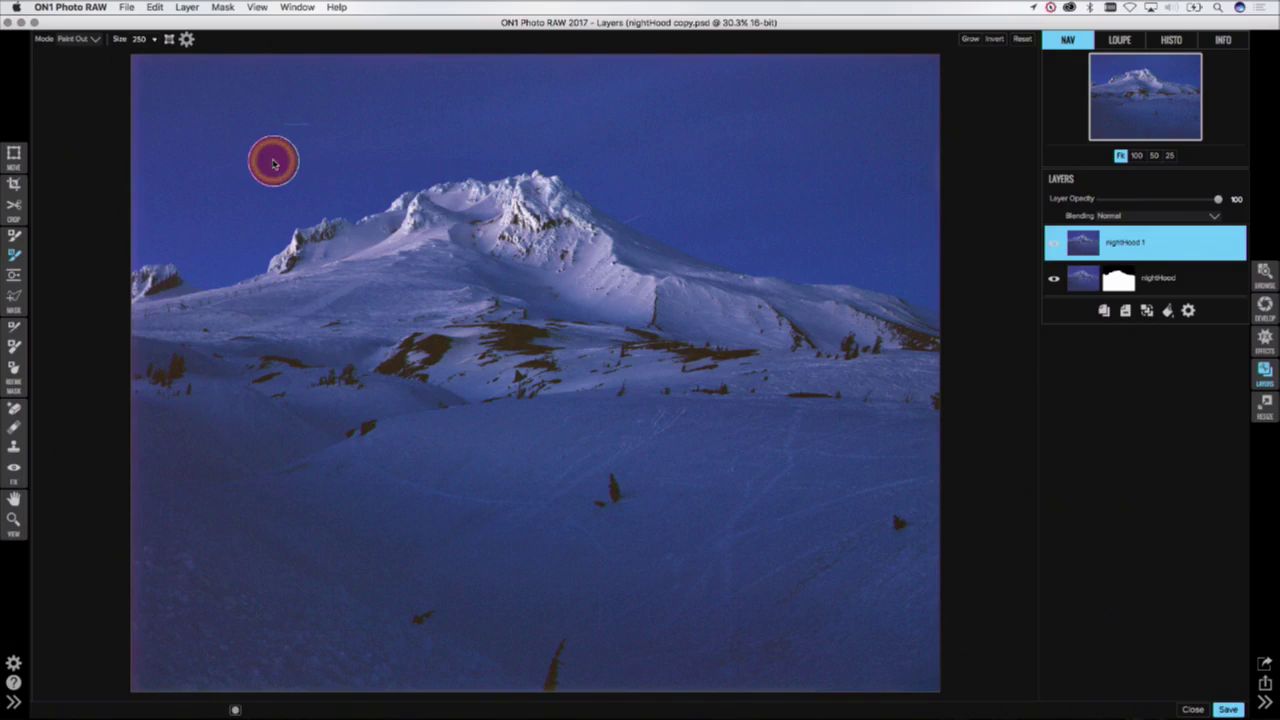
click(27, 193)
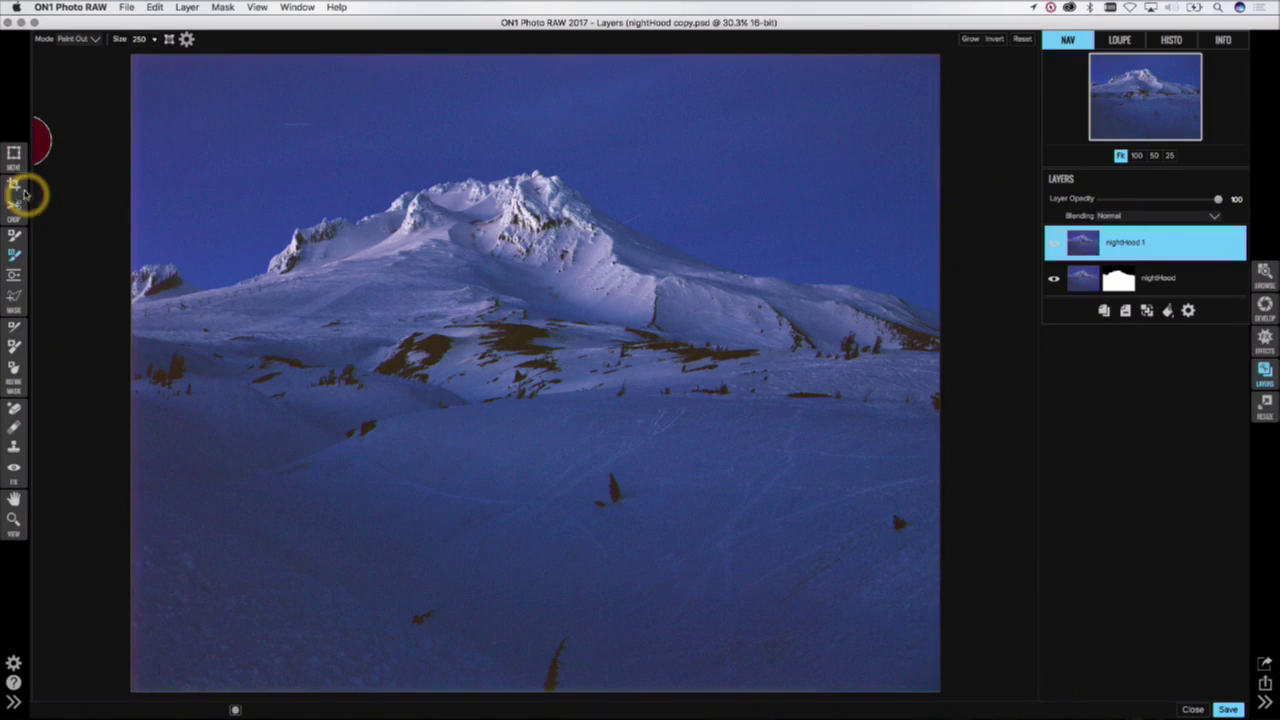
click(379, 432)
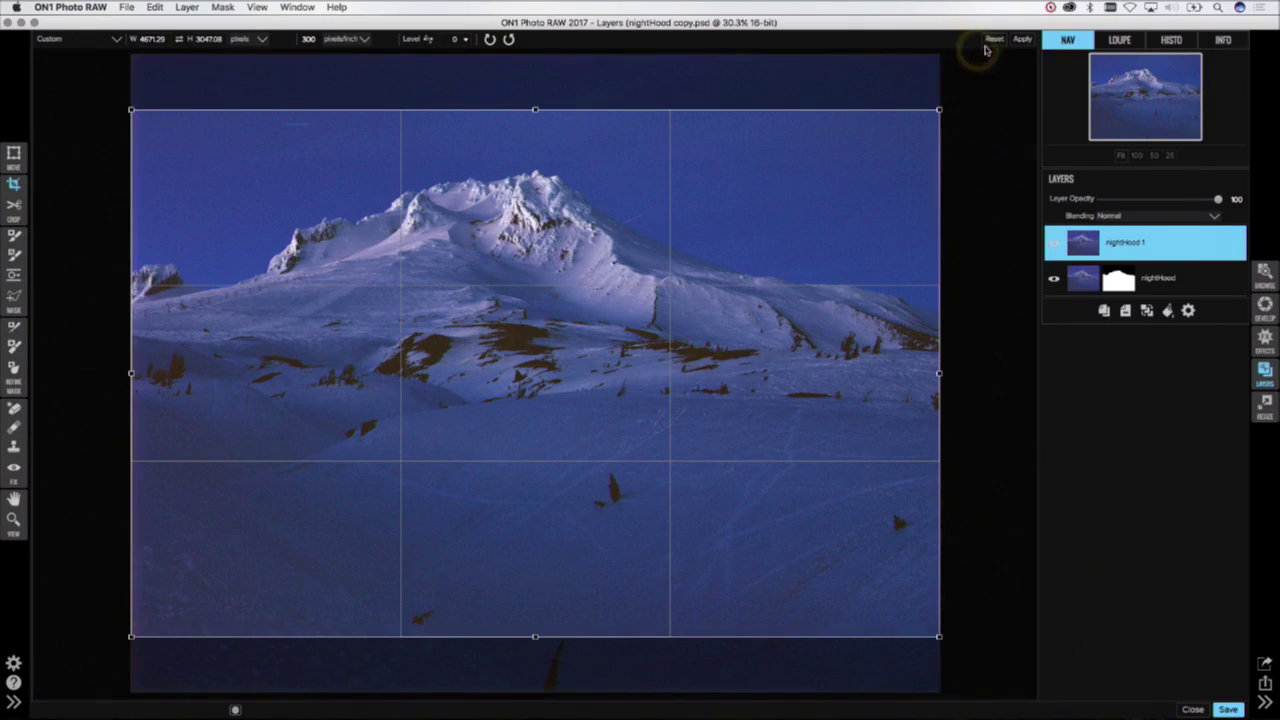
click(993, 39)
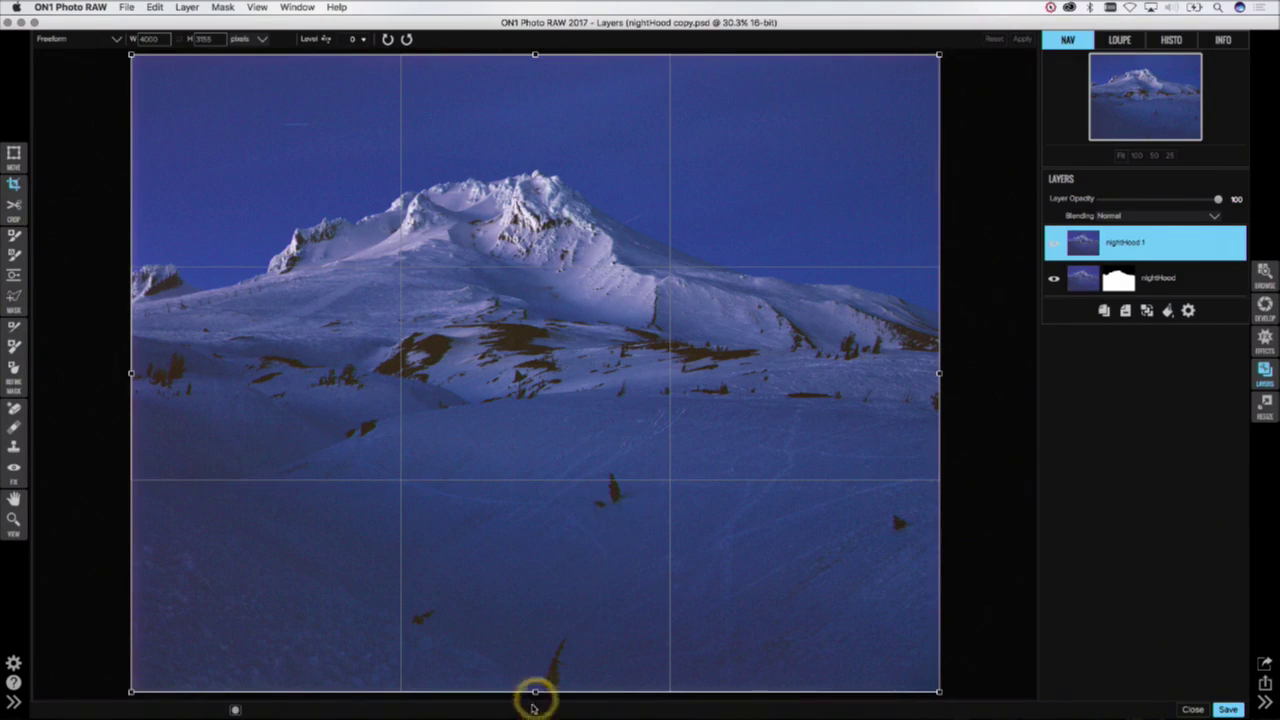
Step: Crop the image freeform to about 3445 by 2276 pixels, trimming the foreground and both sides around the mountain, and apply it
drag(534, 694, 531, 605)
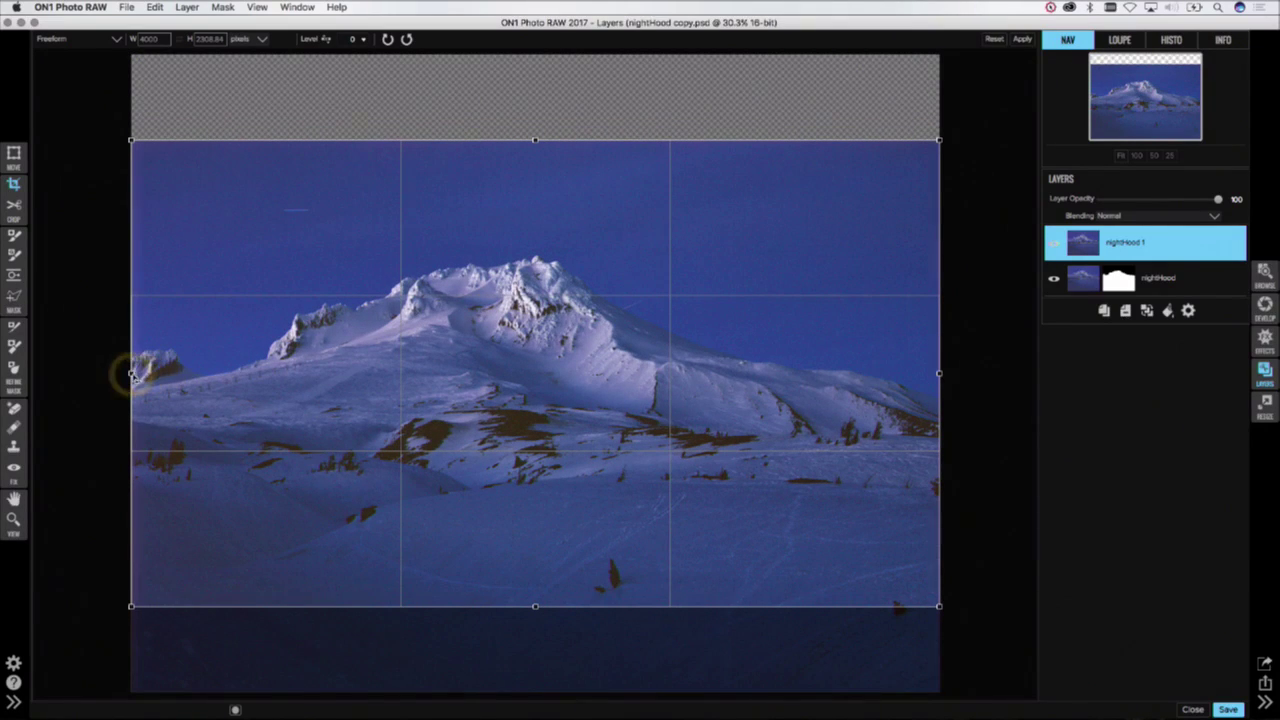
drag(131, 373, 157, 366)
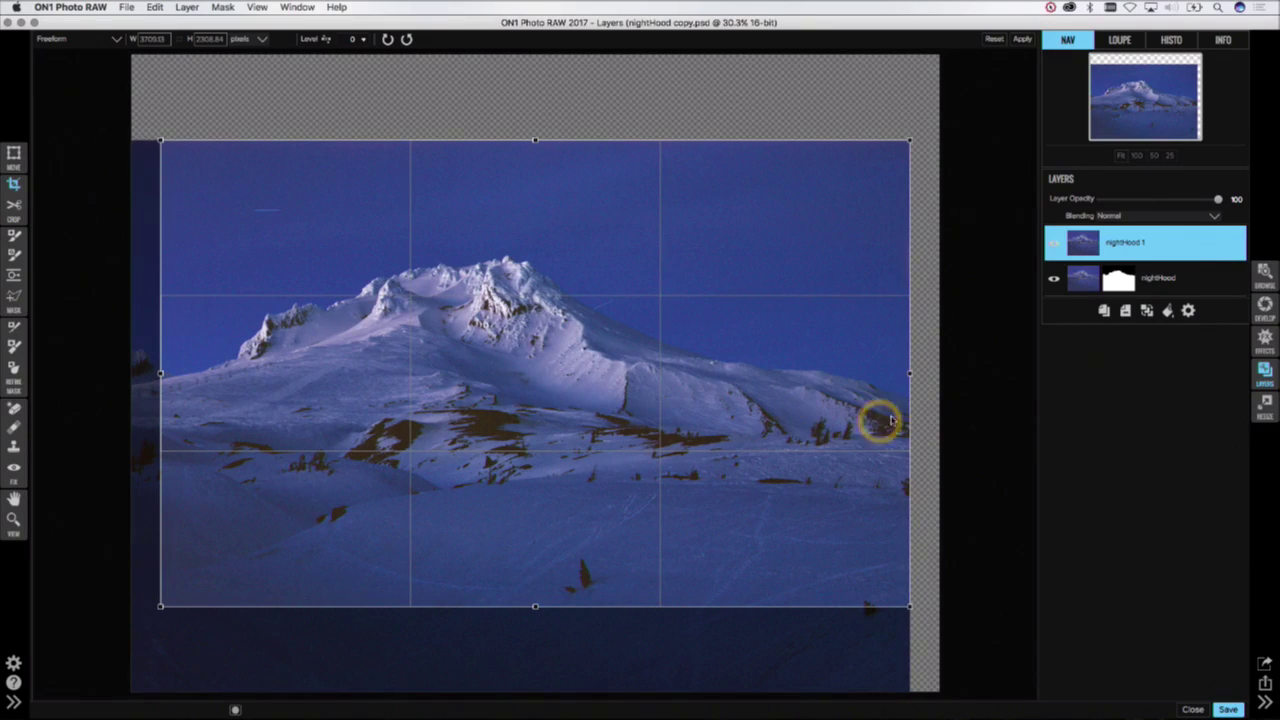
drag(910, 375, 887, 372)
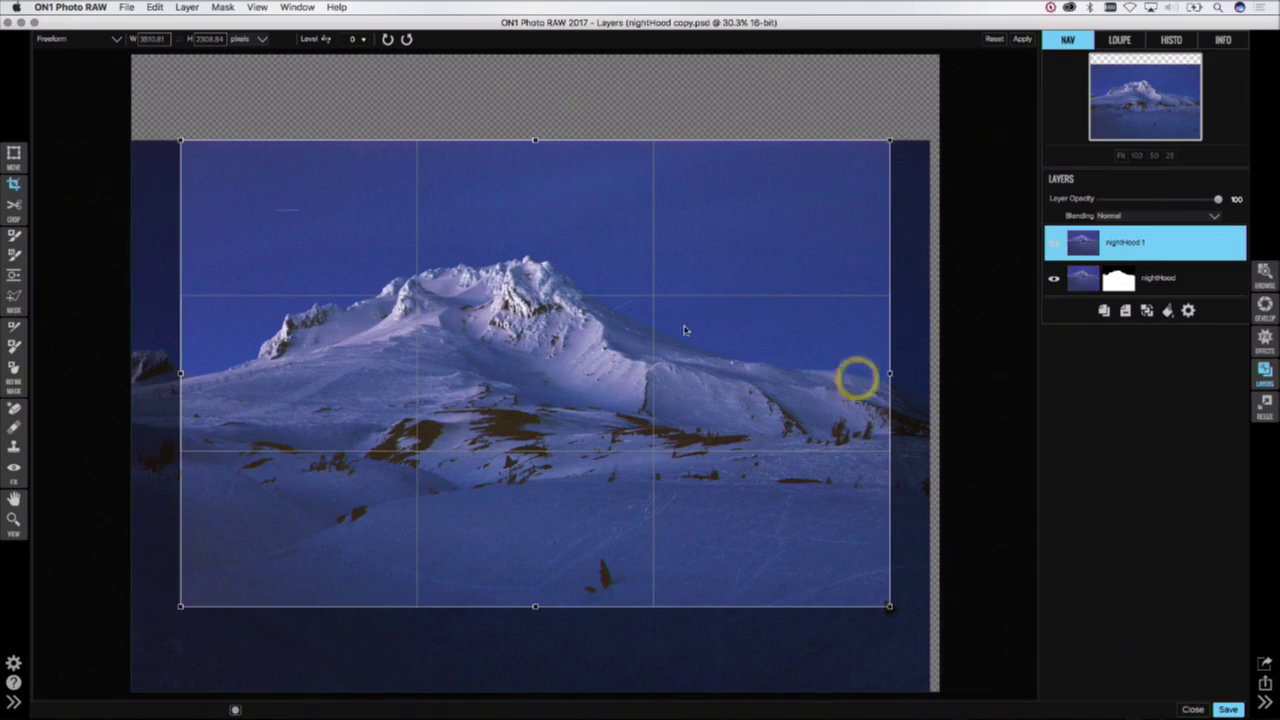
click(416, 303)
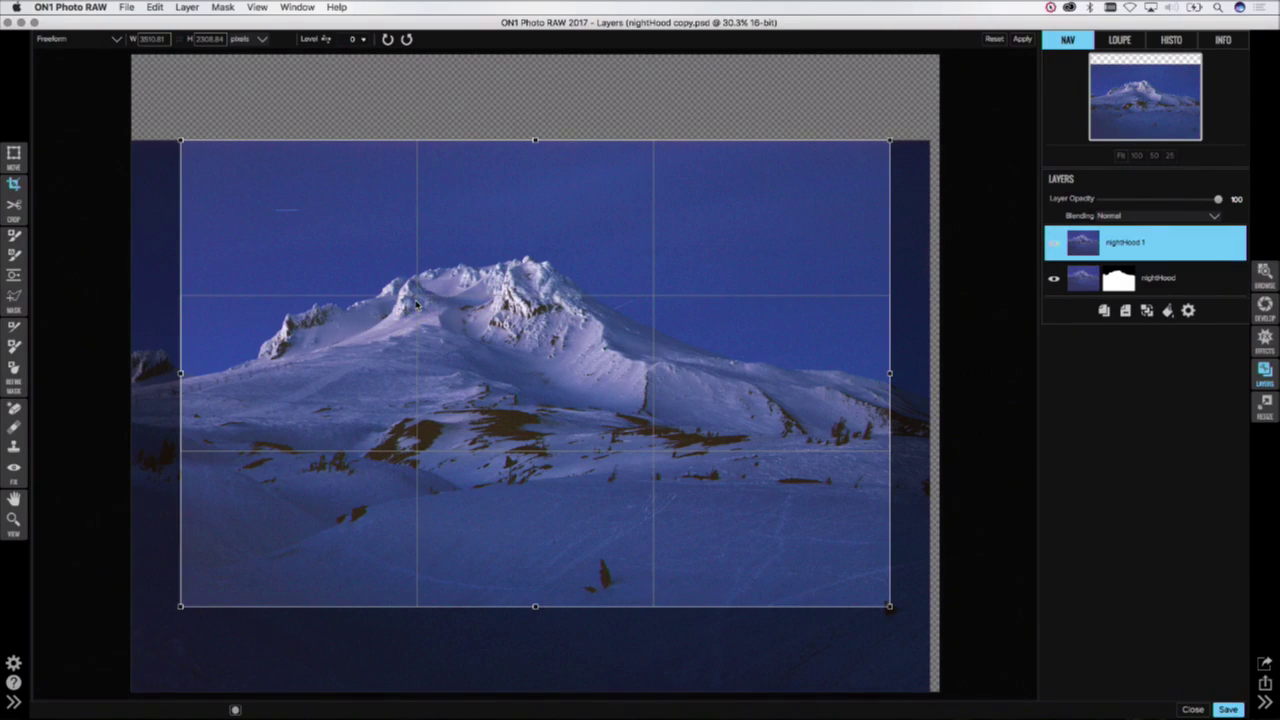
click(417, 305)
click(889, 606)
drag(889, 606, 883, 604)
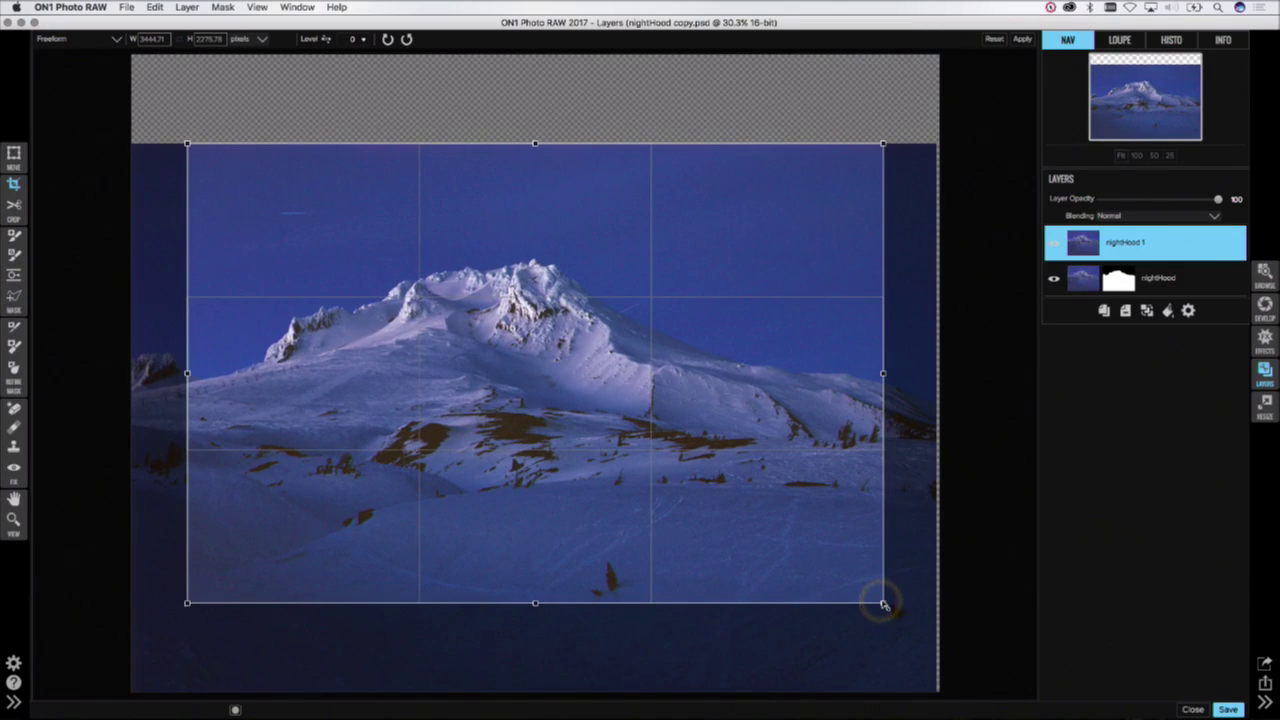
key(Return)
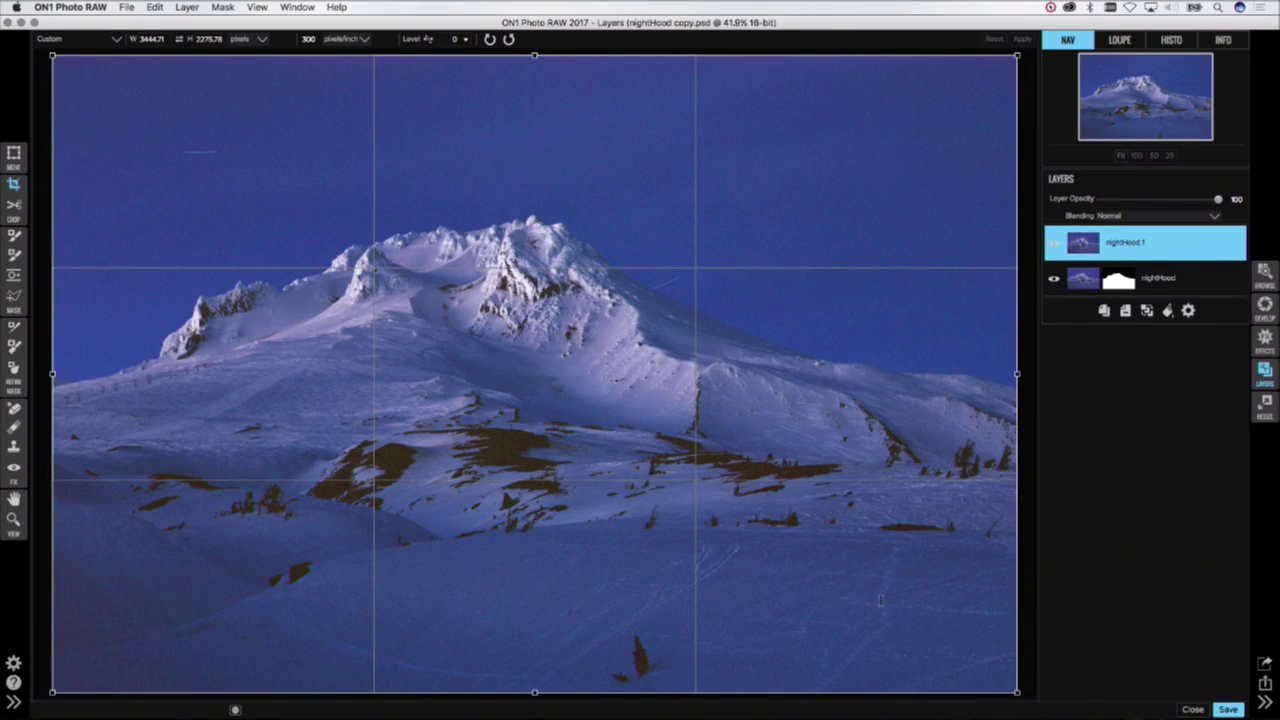
Step: Remove the lone tree and its small neighbour from the foreground snow with the Perfect Eraser at brush size 90
click(600, 400)
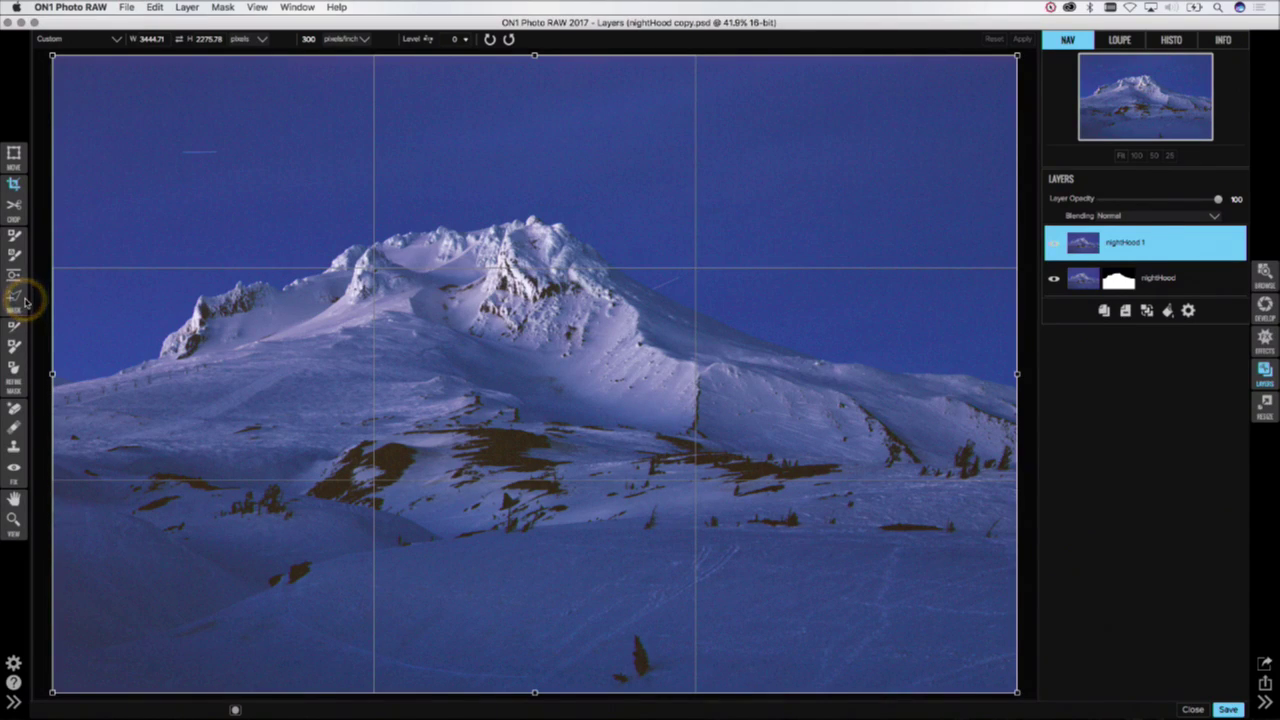
click(18, 408)
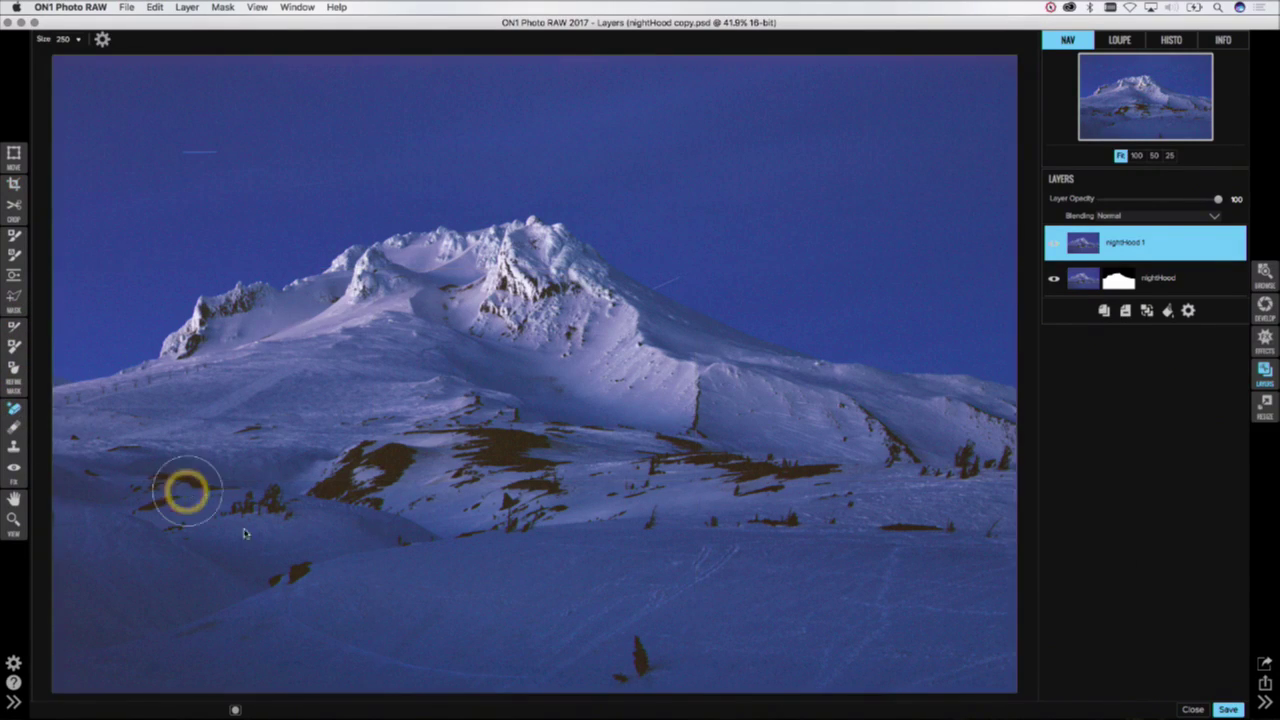
key(bracketleft)
key(bracketleft)
key(bracketleft)
key(bracketleft)
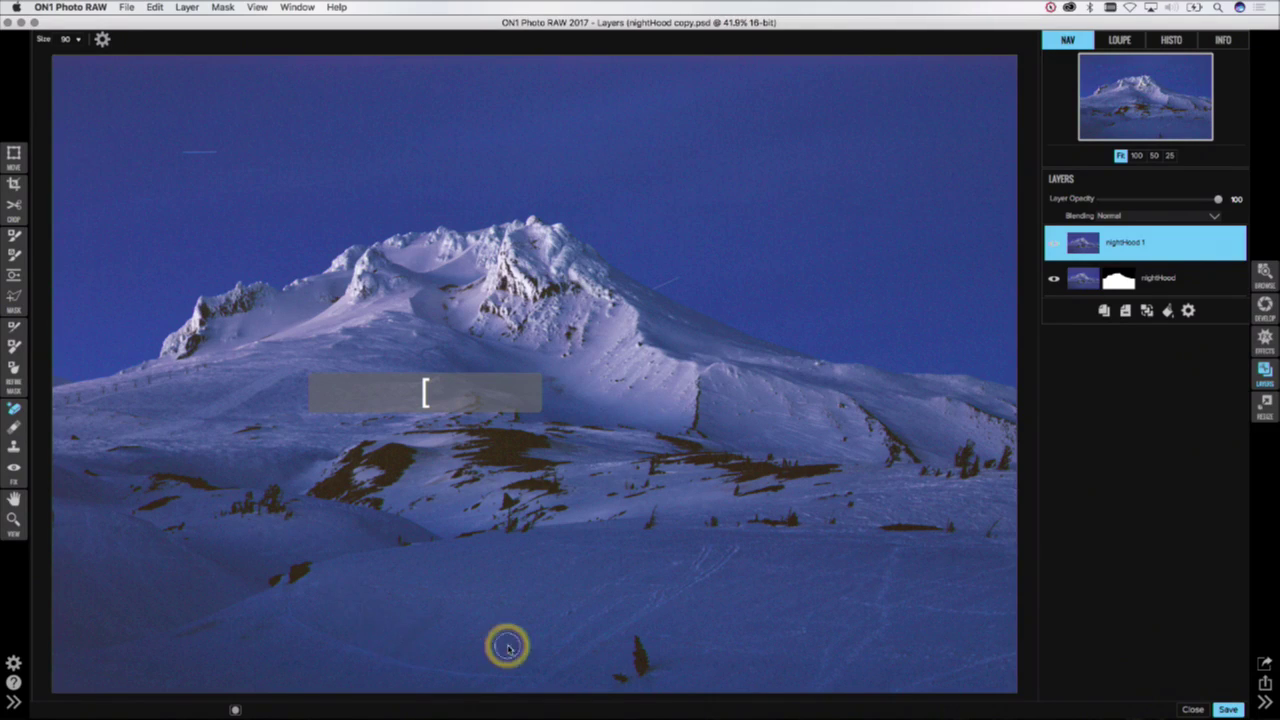
drag(636, 646, 620, 680)
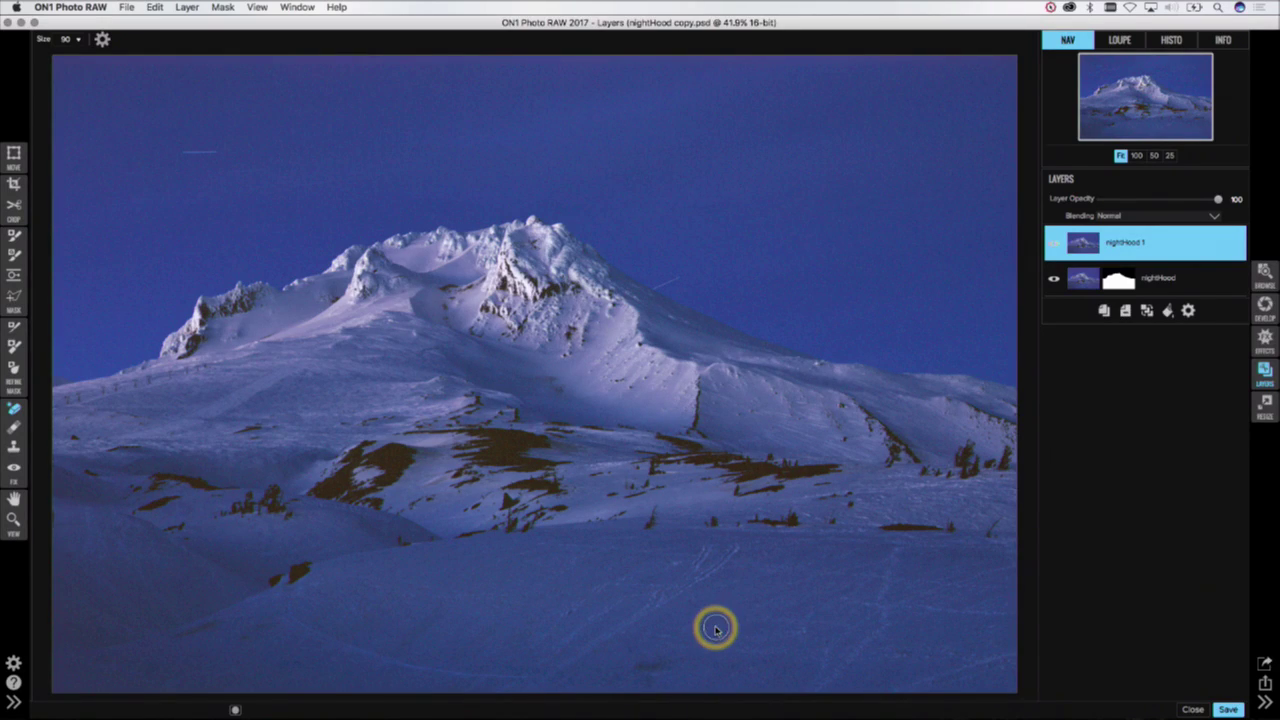
Step: Erase the small dark shrubs and patches scattered along the snow ridge in the right half of the foreground
mouse_move(885, 530)
mouse_down()
mouse_move(994, 526)
mouse_move(988, 540)
mouse_move(977, 531)
mouse_up()
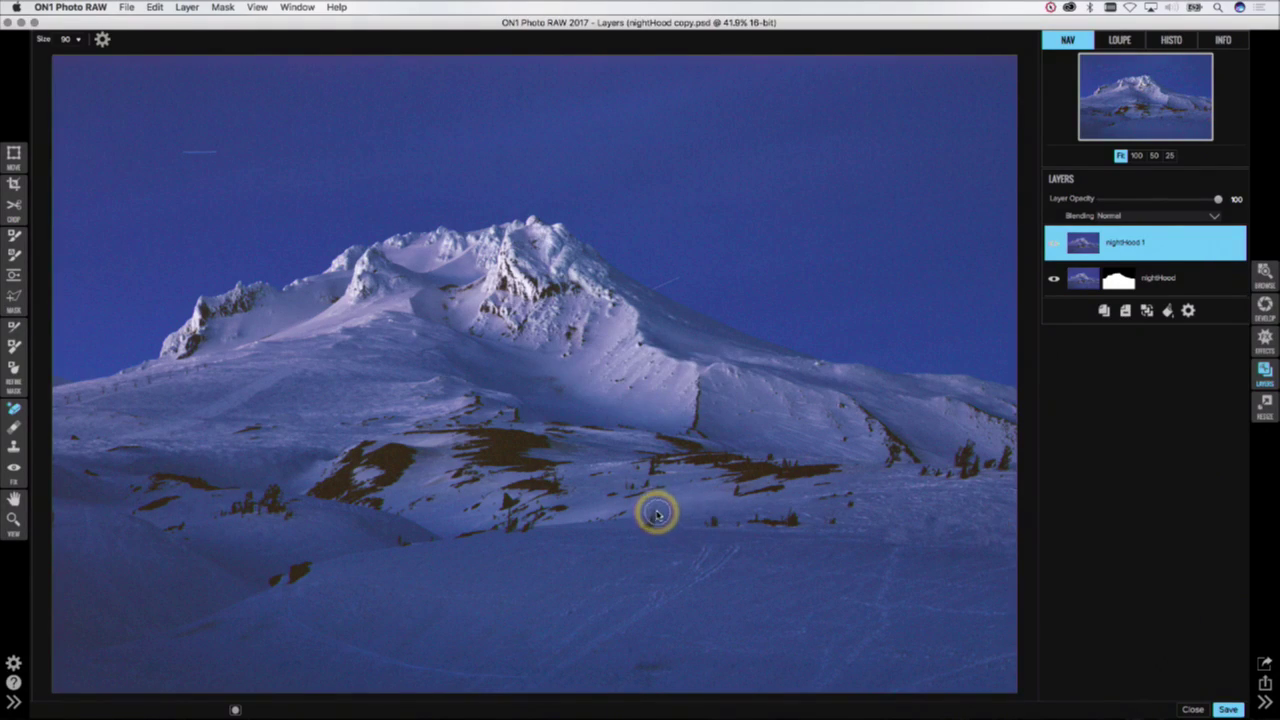
drag(657, 515, 653, 525)
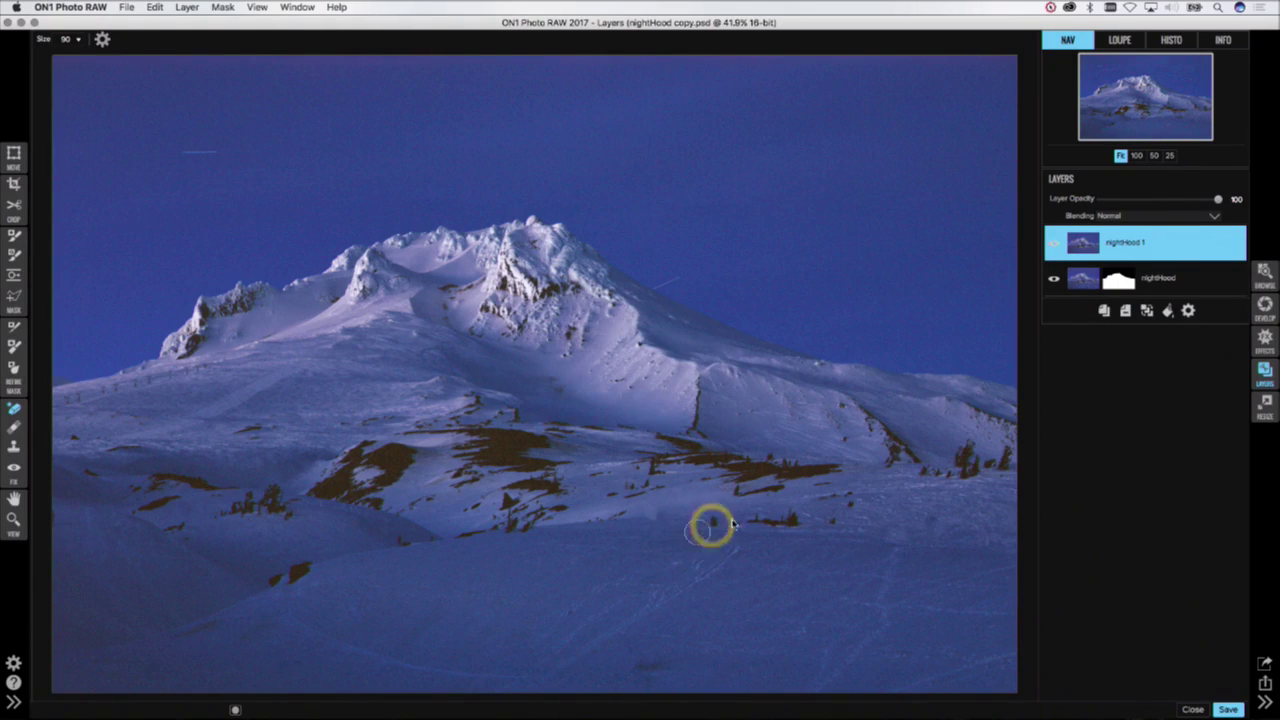
click(711, 522)
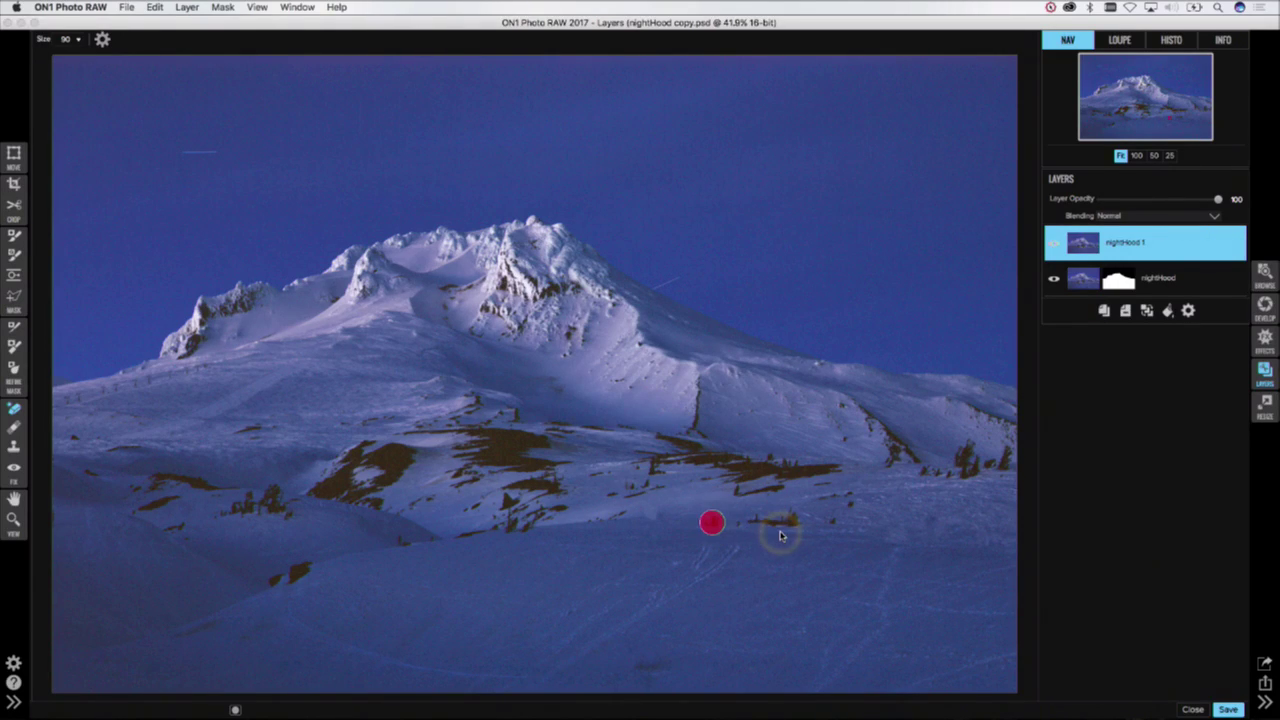
click(738, 525)
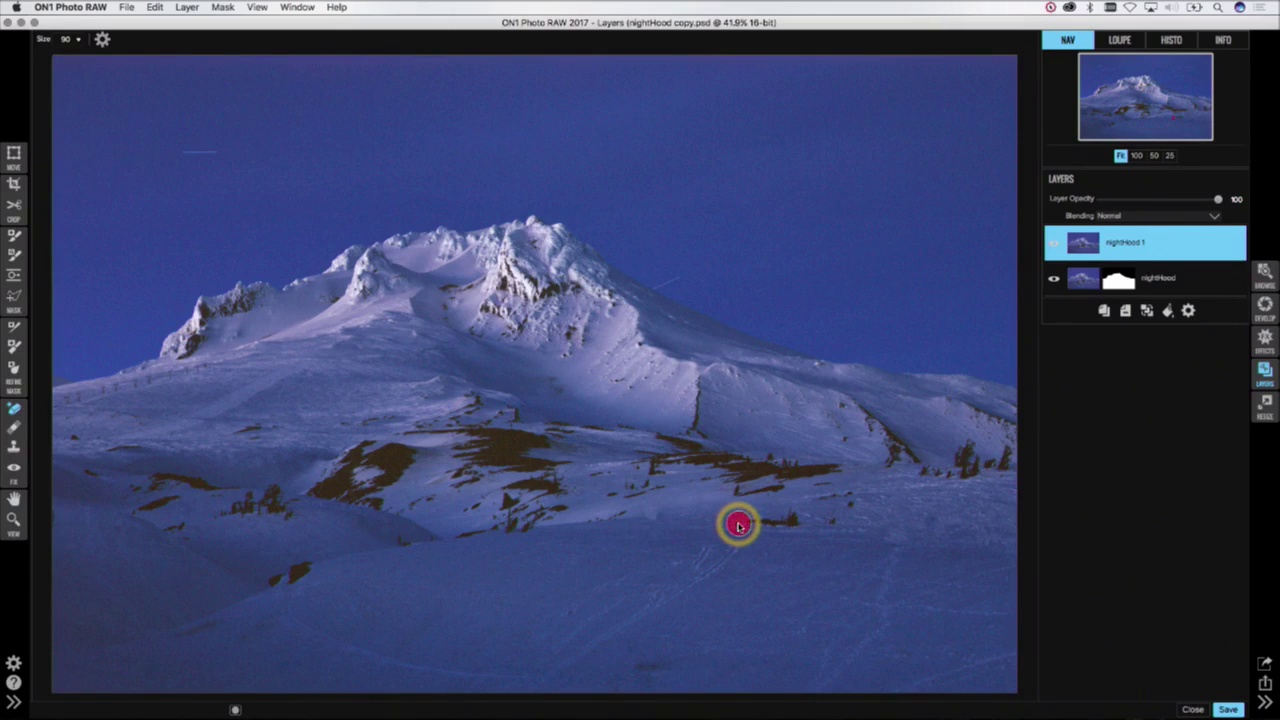
drag(738, 525, 790, 519)
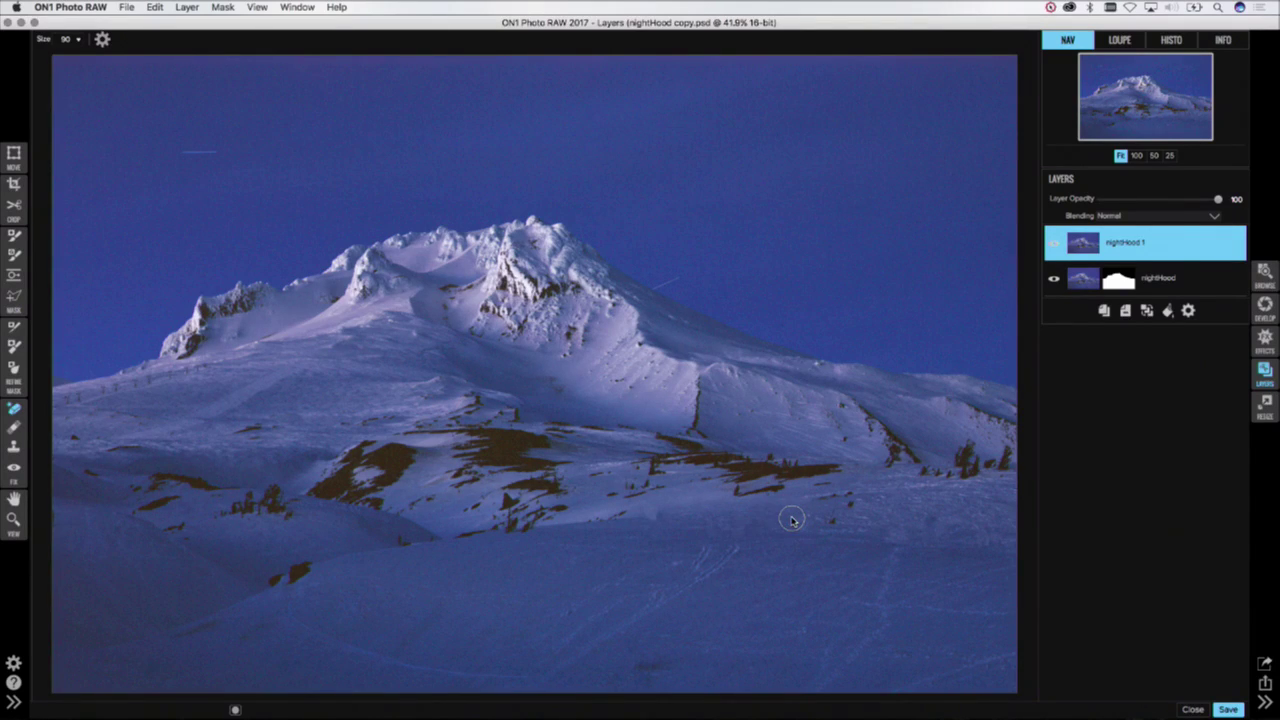
click(660, 549)
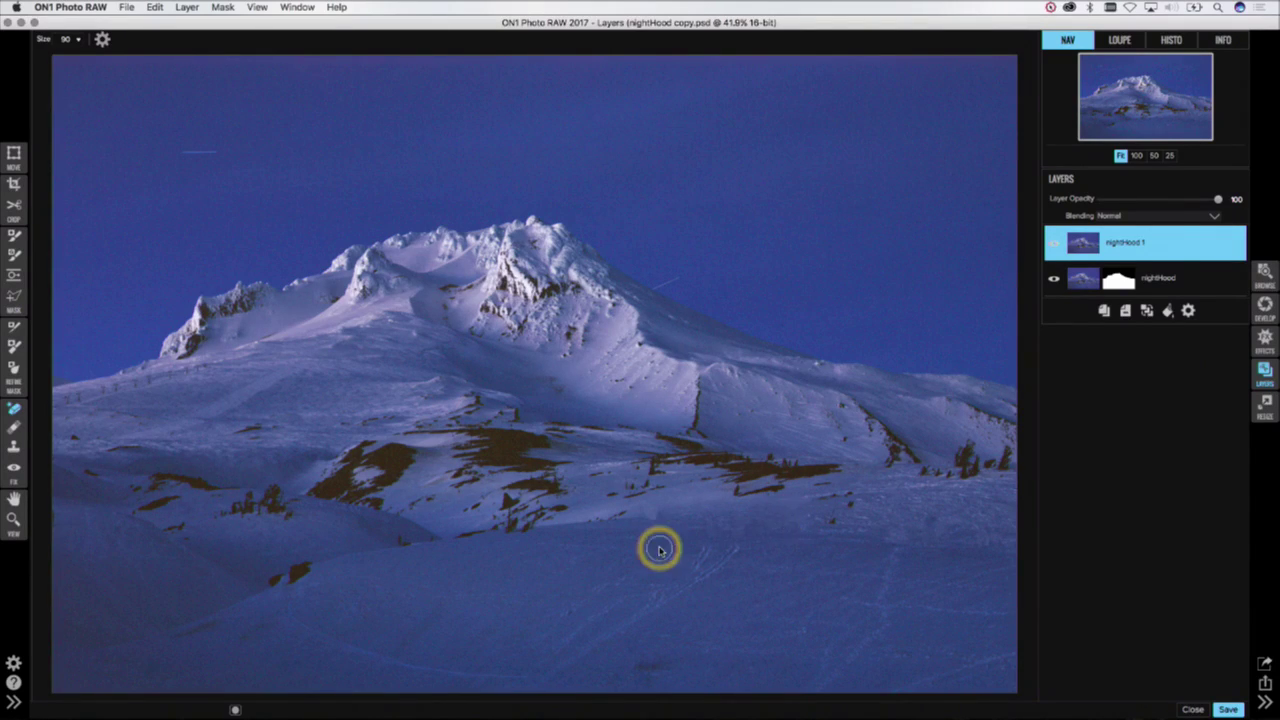
click(831, 521)
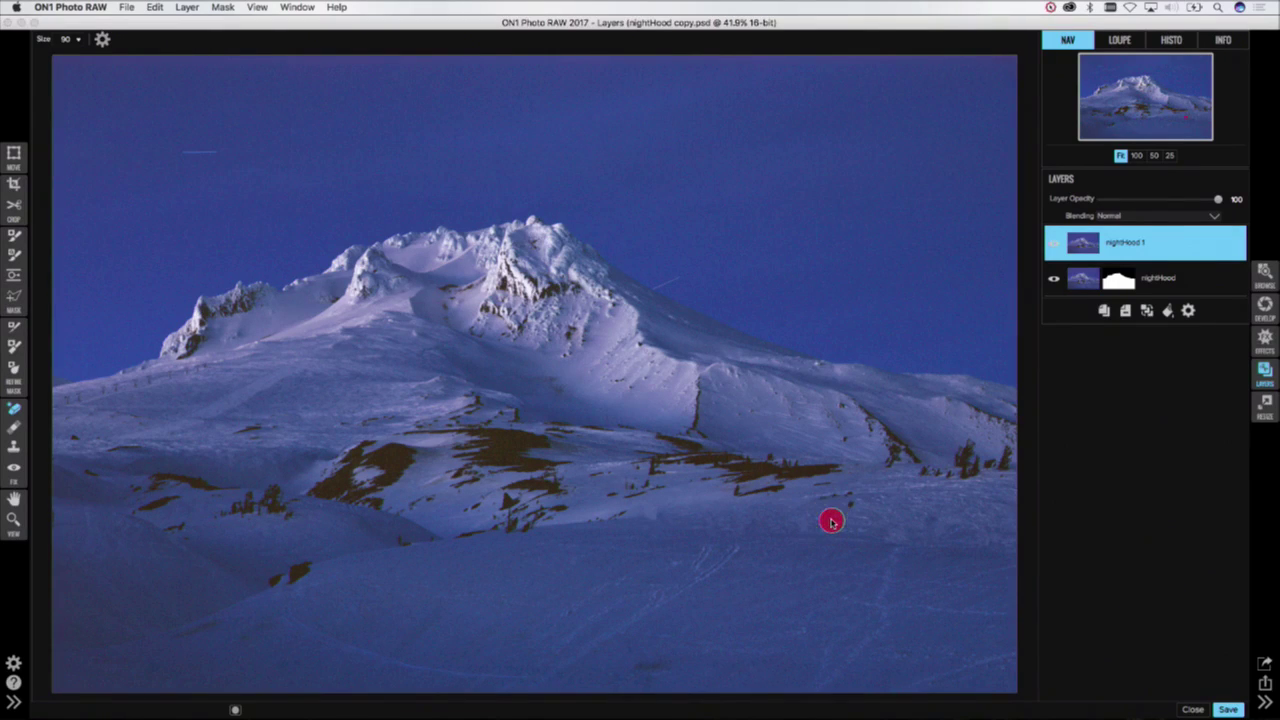
click(528, 478)
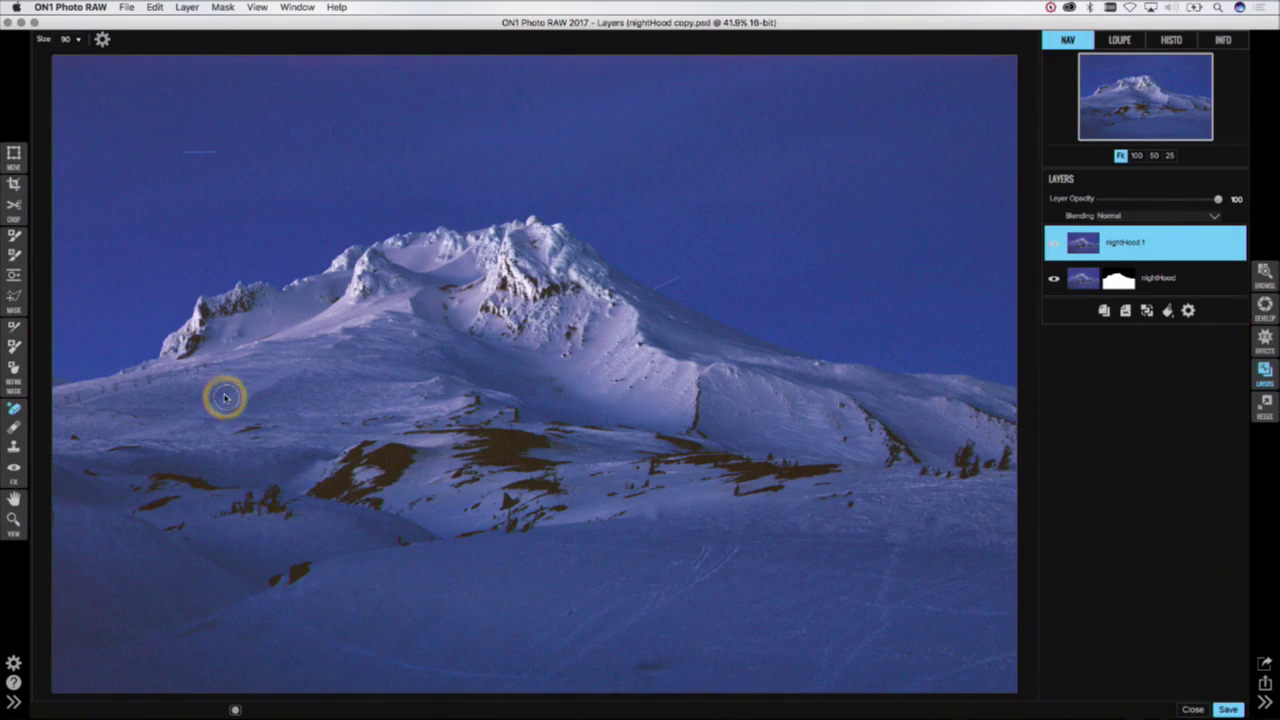
Step: Reduce the eraser brush to size 60 and remove the fence line along the mountain's left slope
key(bracketleft)
key(bracketleft)
key(bracketleft)
key(bracketleft)
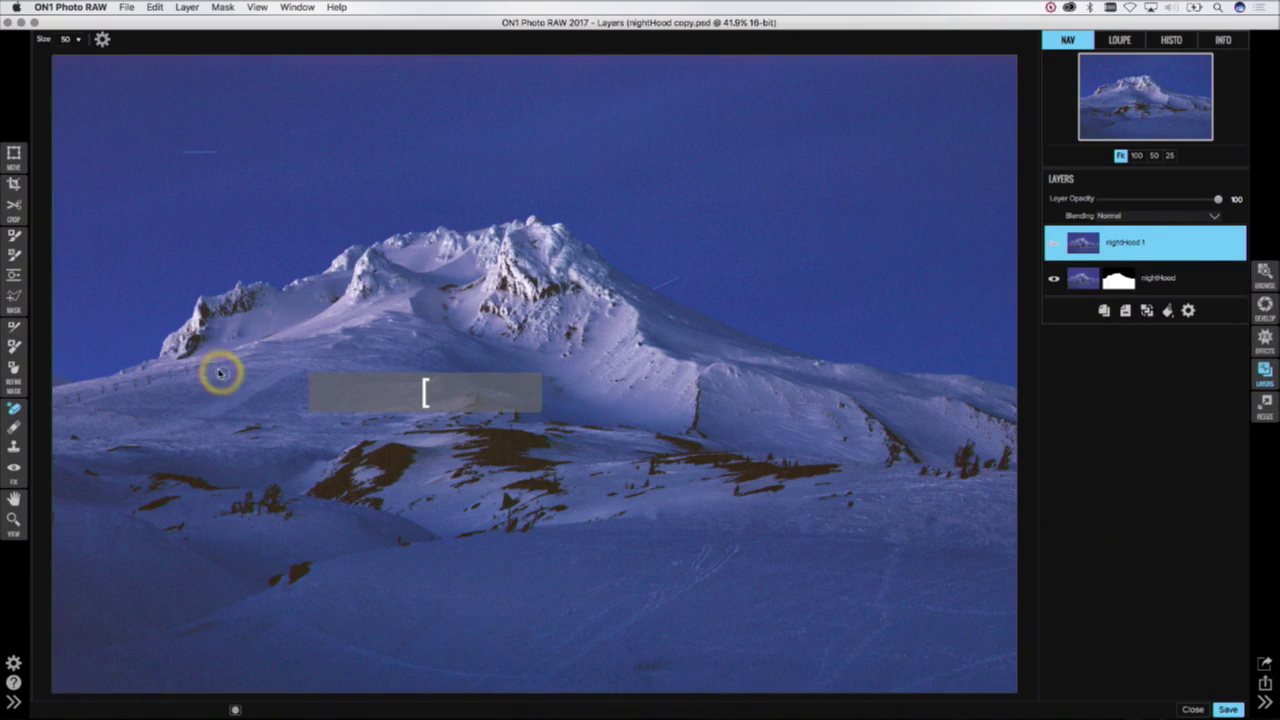
key(bracketright)
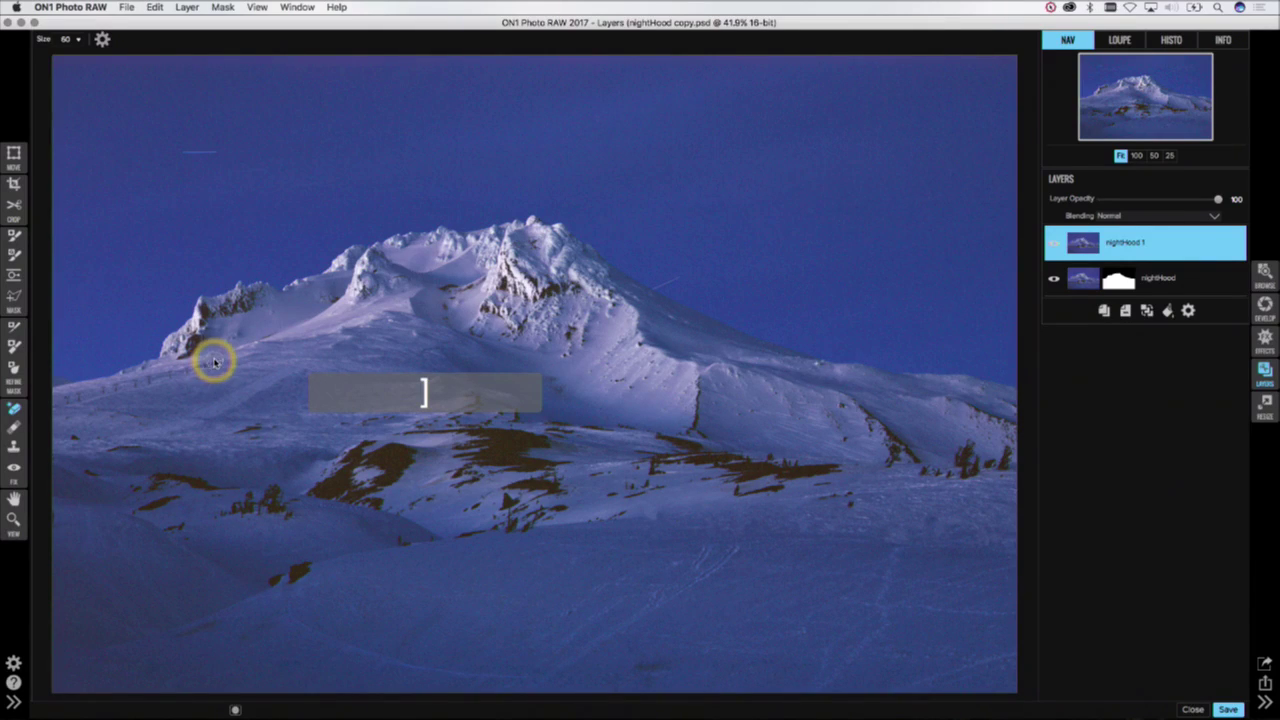
drag(210, 361, 67, 402)
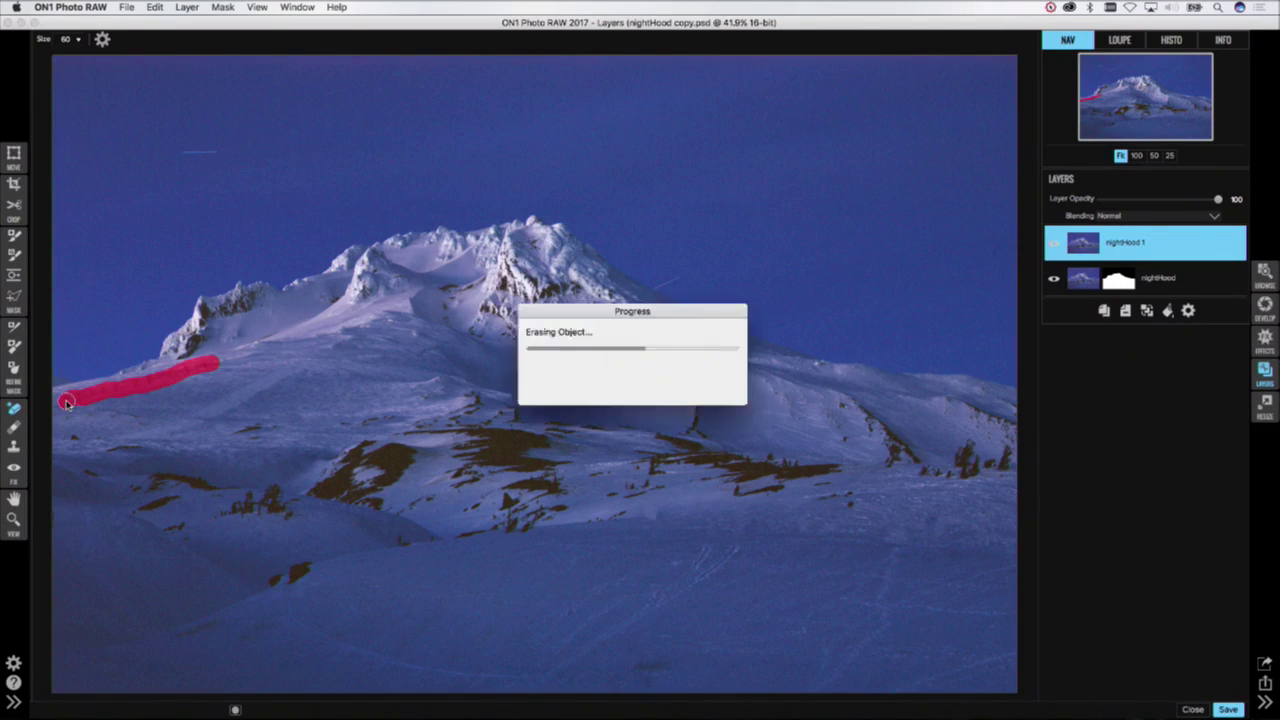
click(150, 396)
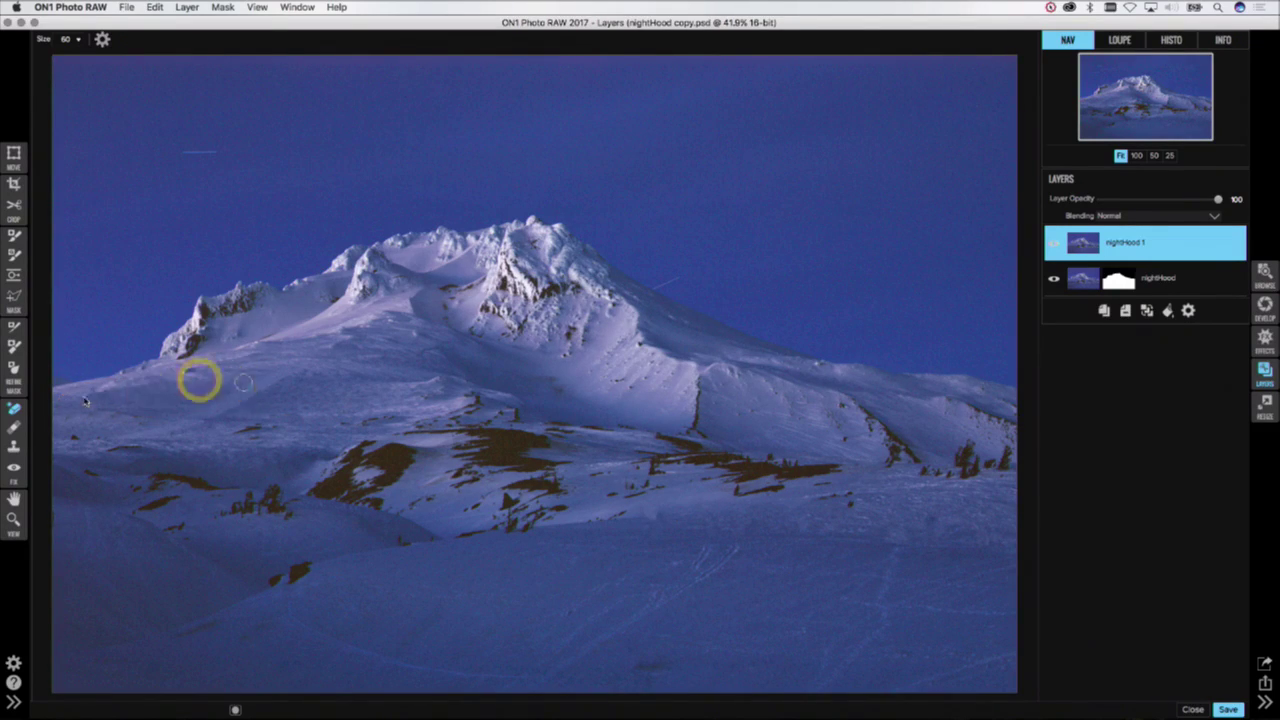
Step: Switch to the Clone Stamp and set its opacity to 50 and feather to 32
click(14, 449)
click(486, 582)
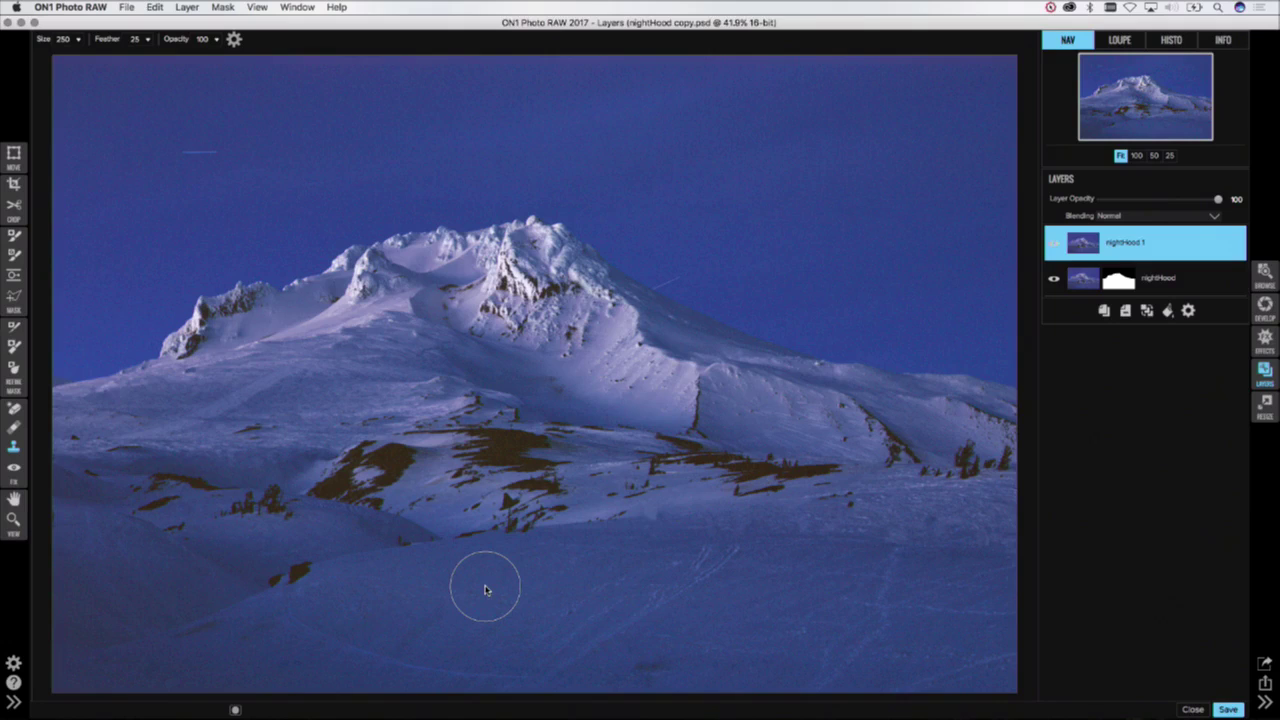
click(500, 590)
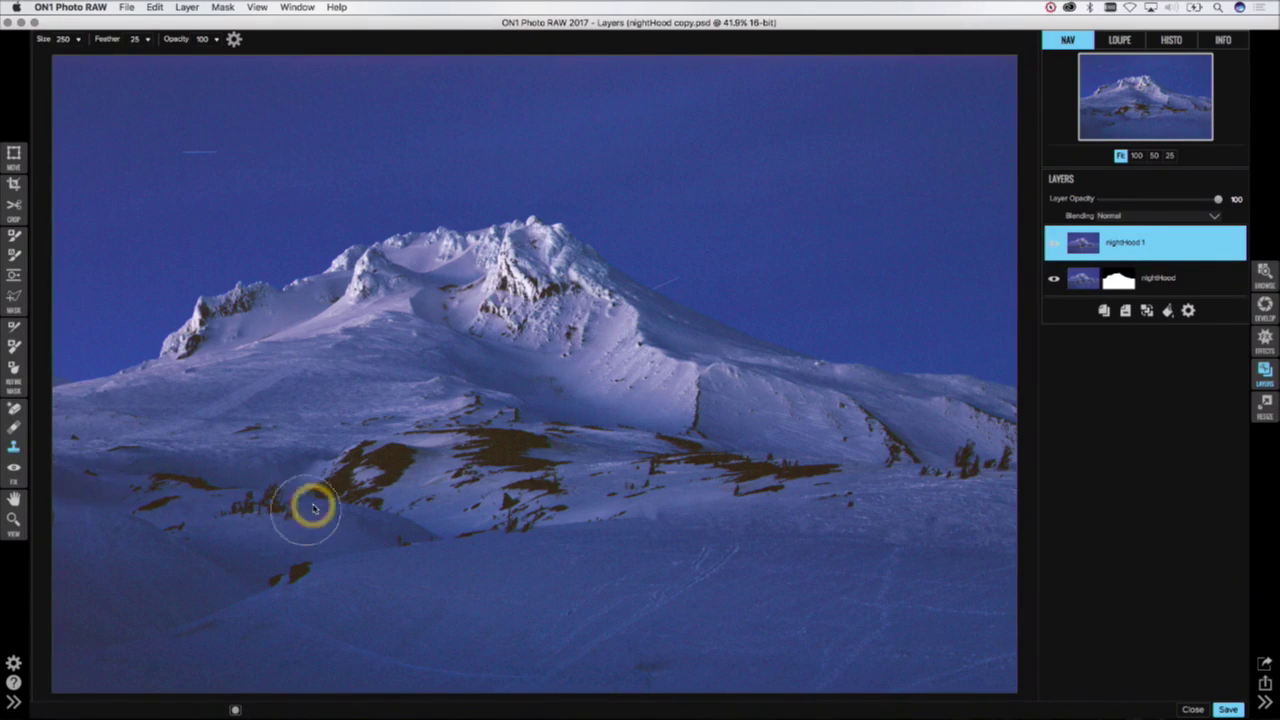
drag(202, 39, 131, 40)
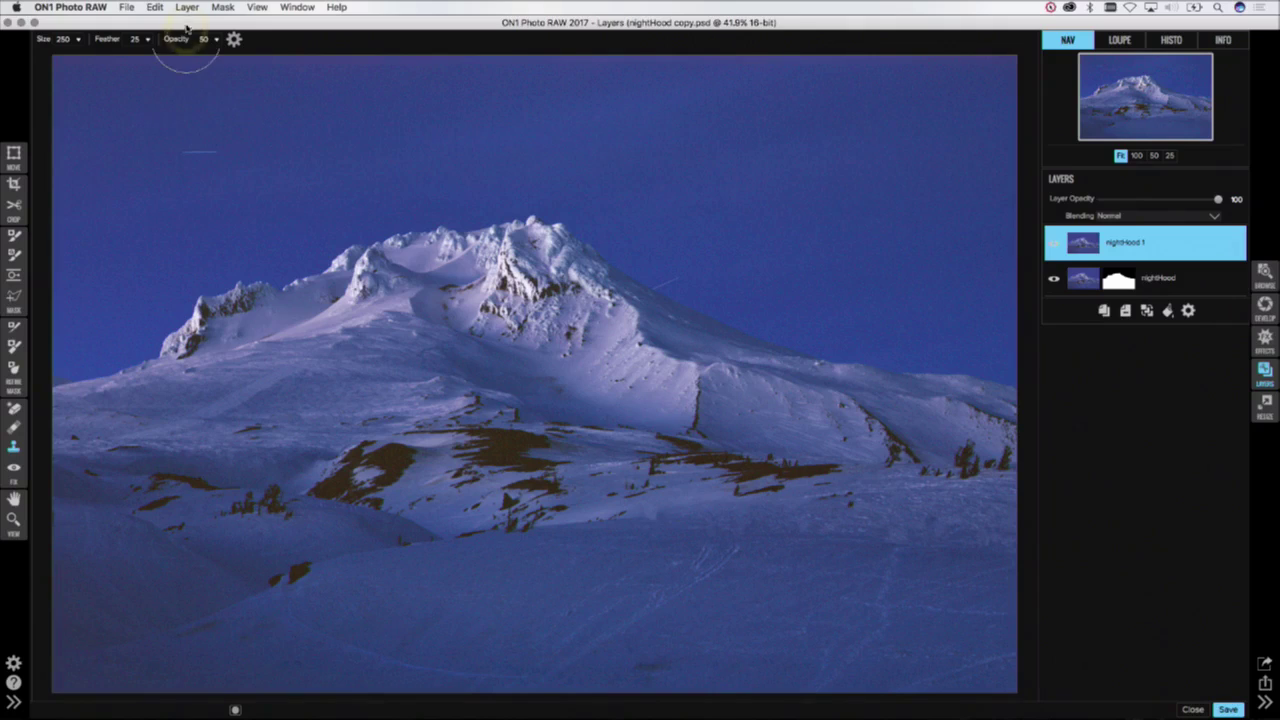
click(205, 40)
click(205, 48)
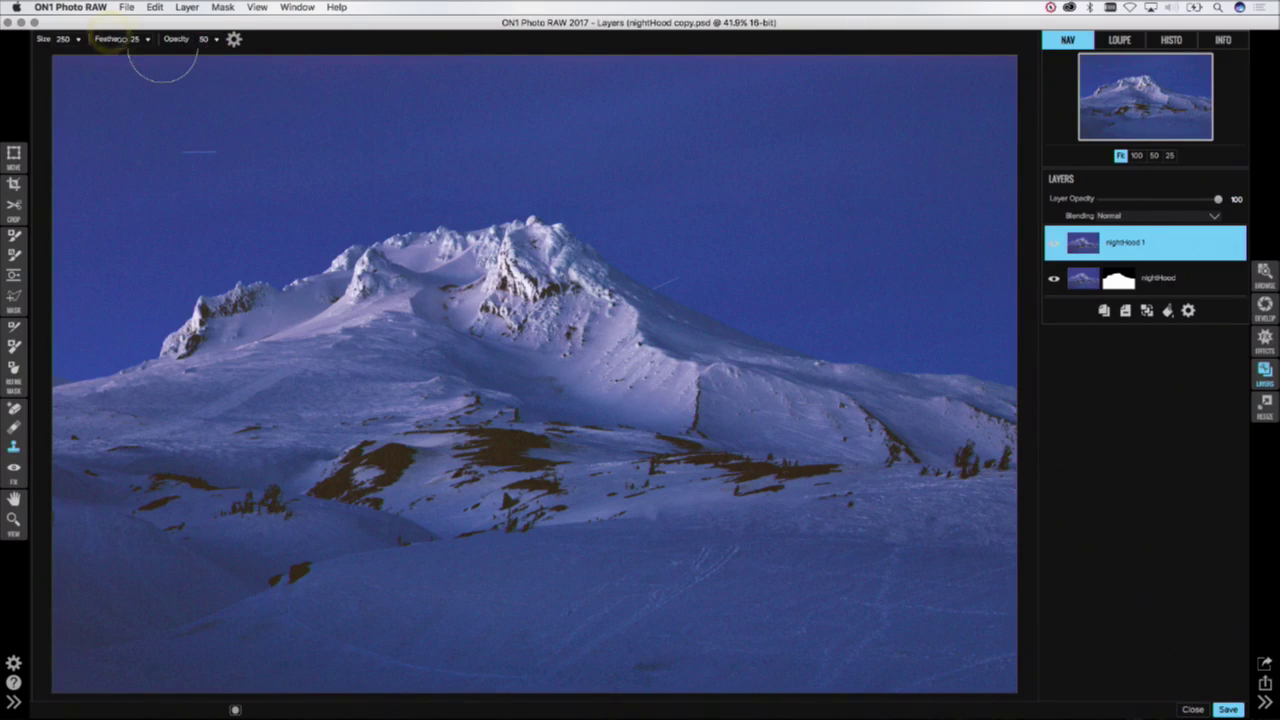
click(110, 40)
drag(110, 40, 123, 40)
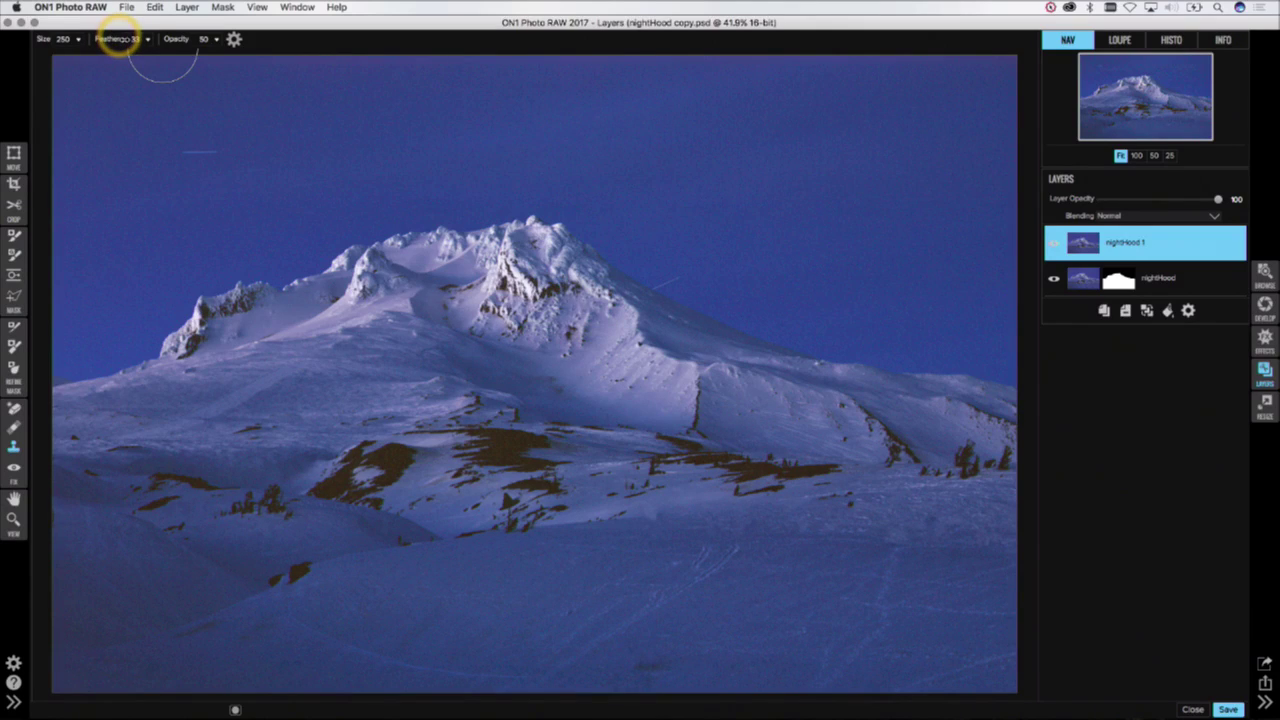
Step: Clone clean snow over the ski tracks in the middle of the foreground
mouse_move(700, 598)
mouse_down()
mouse_move(722, 596)
mouse_move(749, 563)
mouse_move(669, 634)
mouse_move(766, 586)
mouse_up()
mouse_move(868, 627)
mouse_down()
mouse_move(855, 645)
mouse_move(483, 637)
mouse_move(626, 603)
mouse_move(337, 587)
mouse_move(289, 603)
mouse_move(351, 651)
mouse_move(480, 672)
mouse_move(614, 634)
mouse_move(754, 572)
mouse_move(767, 552)
mouse_move(723, 557)
mouse_move(688, 593)
mouse_move(614, 626)
mouse_move(580, 666)
mouse_move(694, 598)
mouse_up()
key(alt)
key(alt)
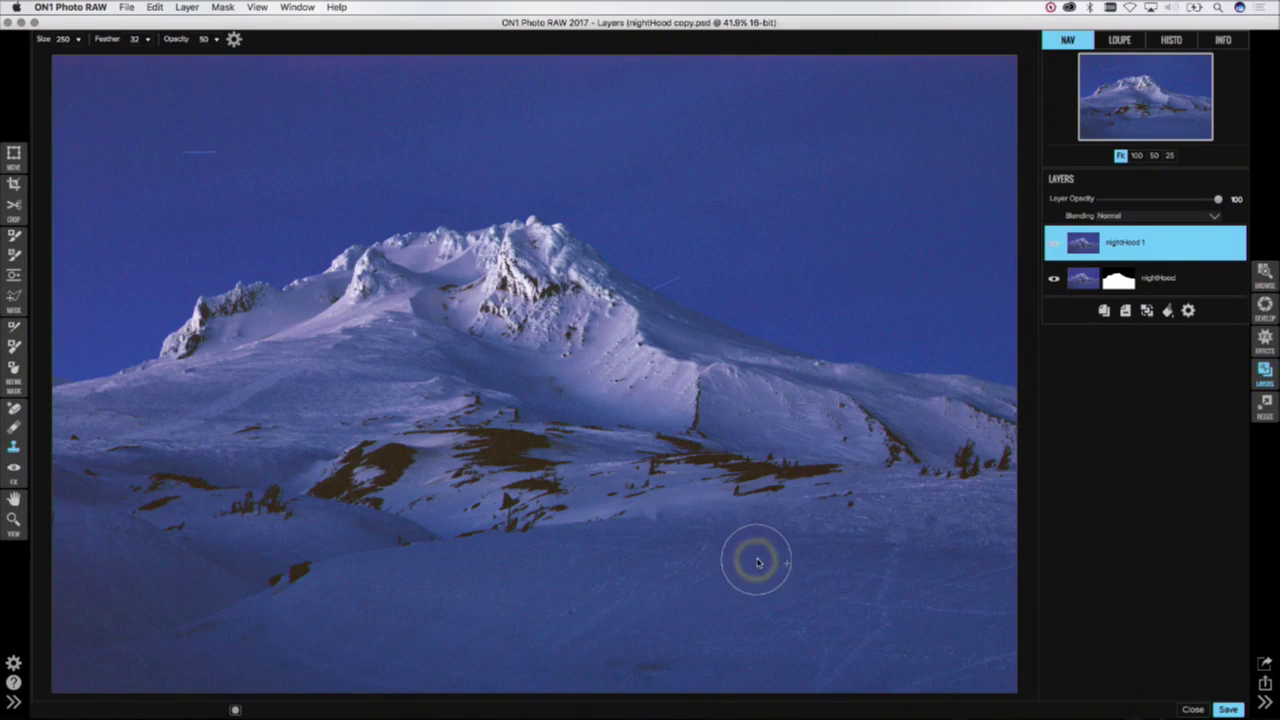
Step: Sample further clean snow areas and clone over the remaining tracks across the right side of the foreground
key(alt)
mouse_move(751, 557)
mouse_down()
mouse_move(723, 560)
mouse_move(588, 661)
mouse_move(723, 614)
mouse_move(743, 563)
mouse_move(691, 551)
mouse_move(560, 617)
mouse_move(543, 666)
mouse_move(834, 600)
mouse_move(802, 570)
mouse_move(909, 583)
mouse_move(851, 546)
mouse_move(889, 583)
mouse_up()
key(alt)
key(alt)
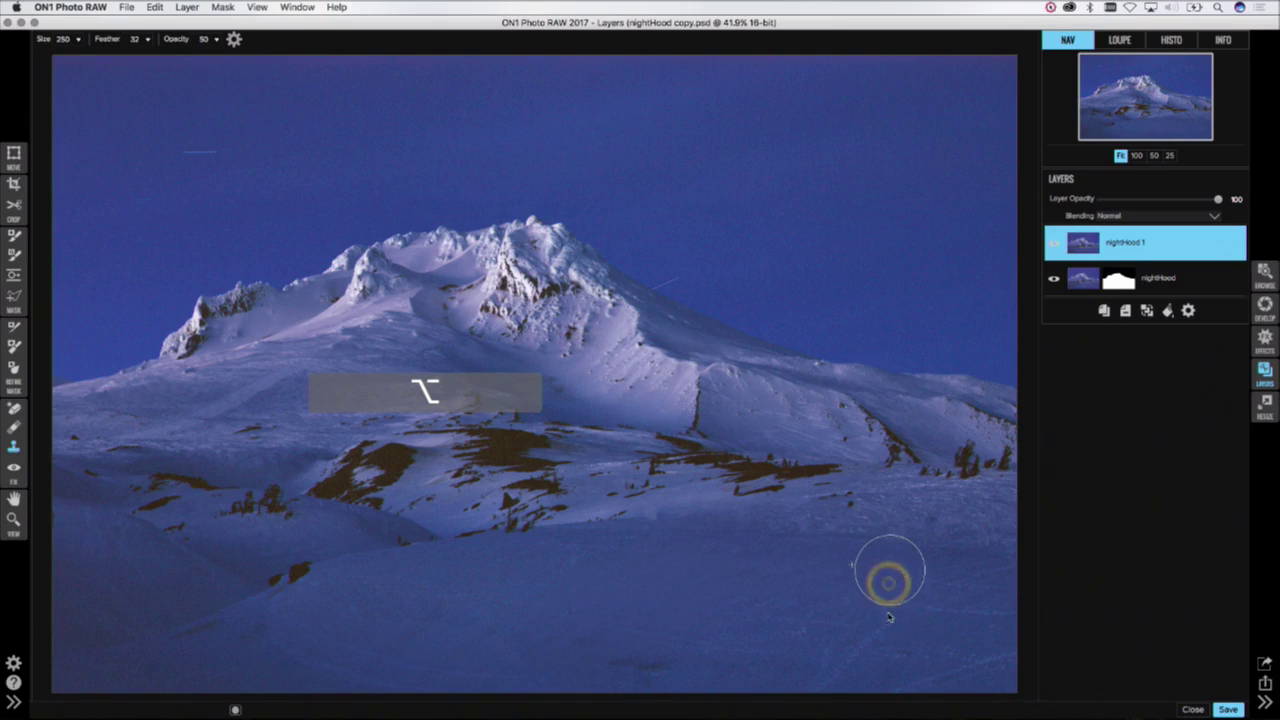
mouse_move(820, 687)
mouse_down()
mouse_move(871, 611)
mouse_move(811, 586)
mouse_move(986, 622)
mouse_move(980, 640)
mouse_move(992, 645)
mouse_move(920, 683)
mouse_move(977, 651)
mouse_up()
key(alt)
key(alt)
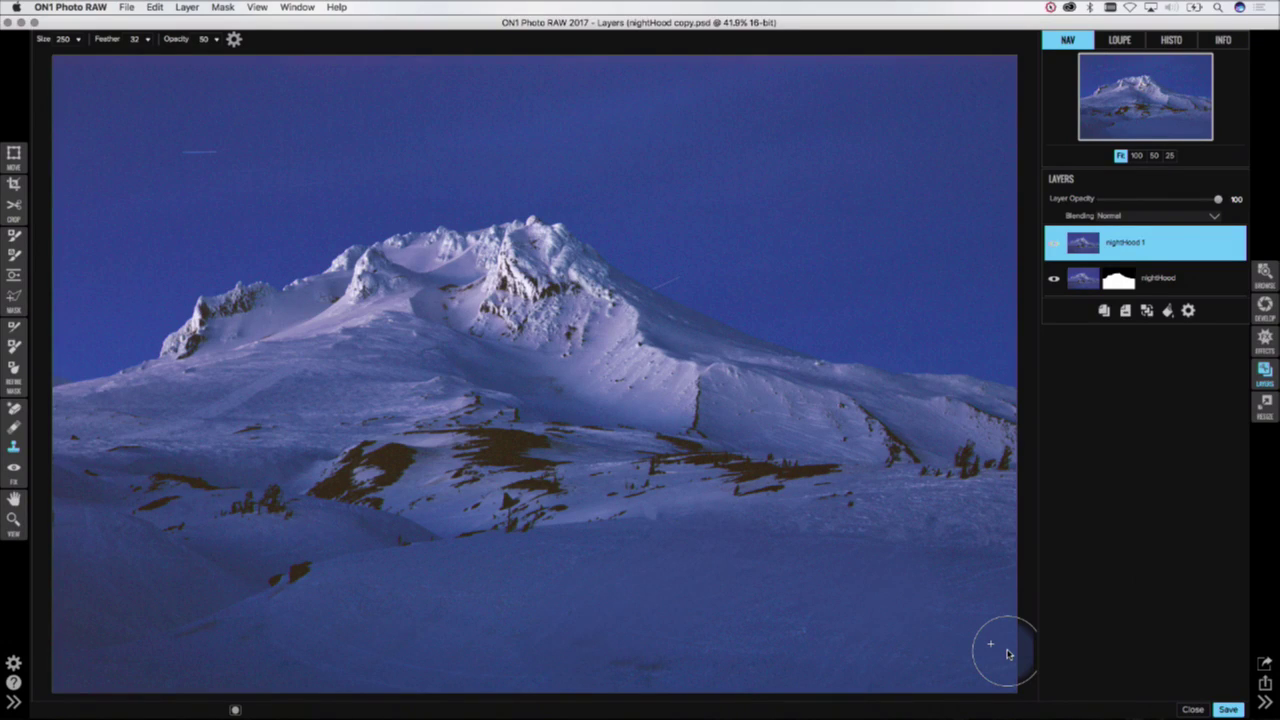
Step: Convert the nightHood 1 layer into a Smart Layer
click(1214, 278)
click(1229, 243)
click(1188, 311)
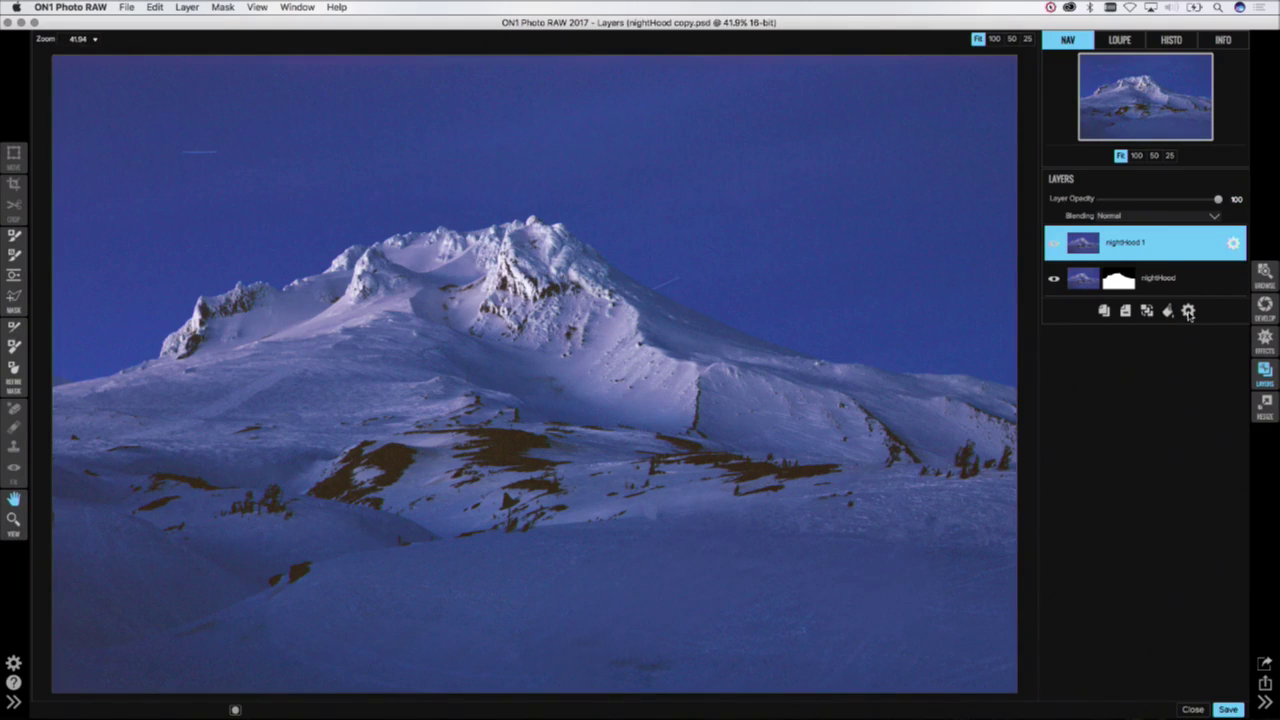
click(1189, 312)
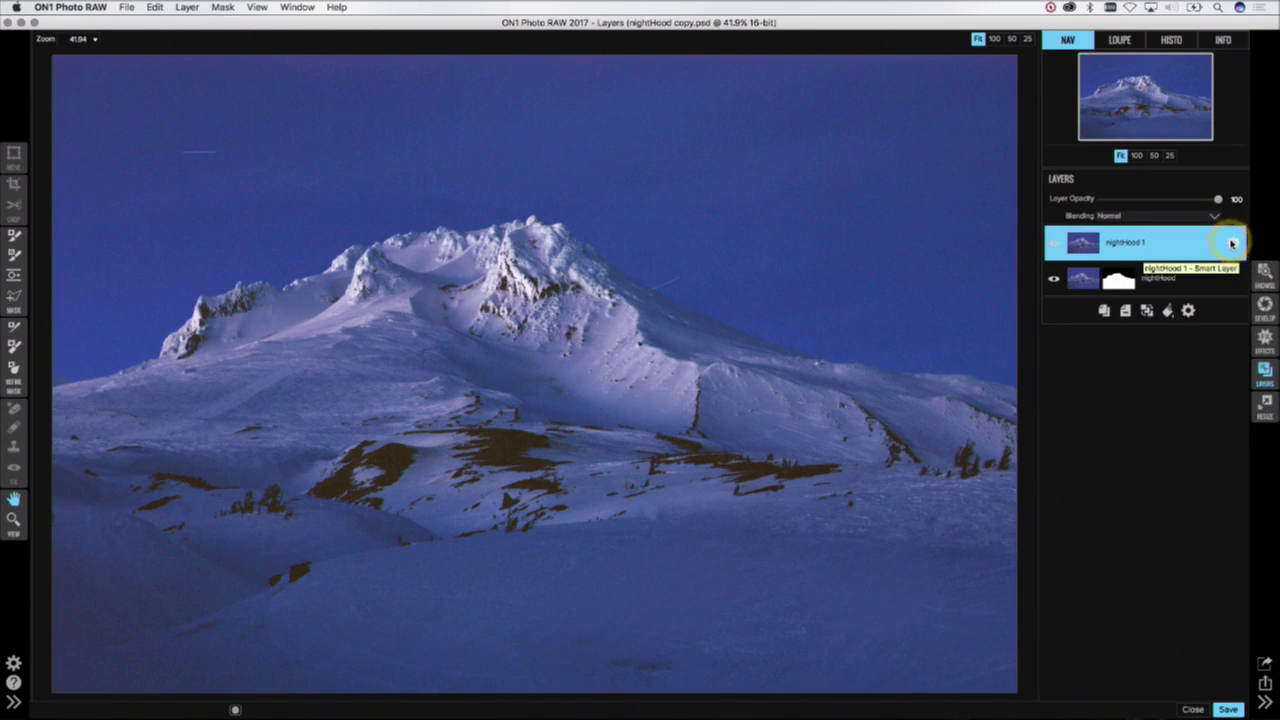
Step: Open the nightHood 1 layer in Develop, apply automatic tone correction and compare it with the original
click(1263, 307)
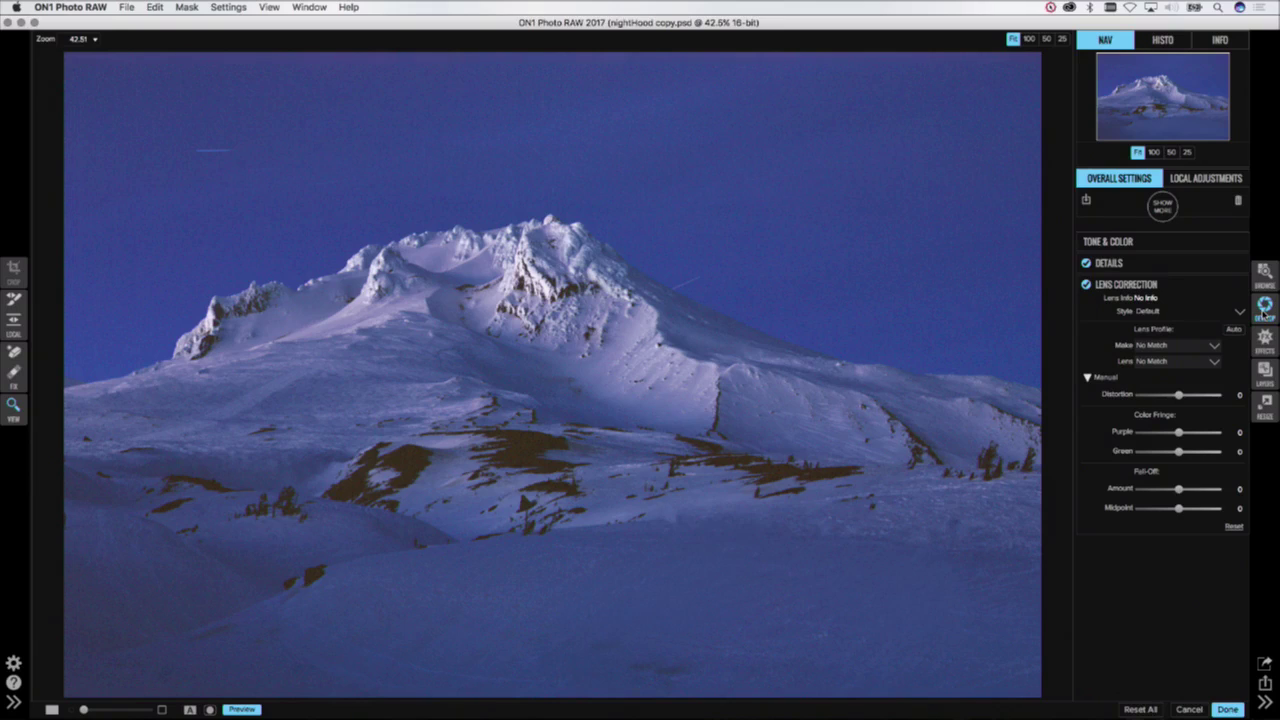
click(1170, 242)
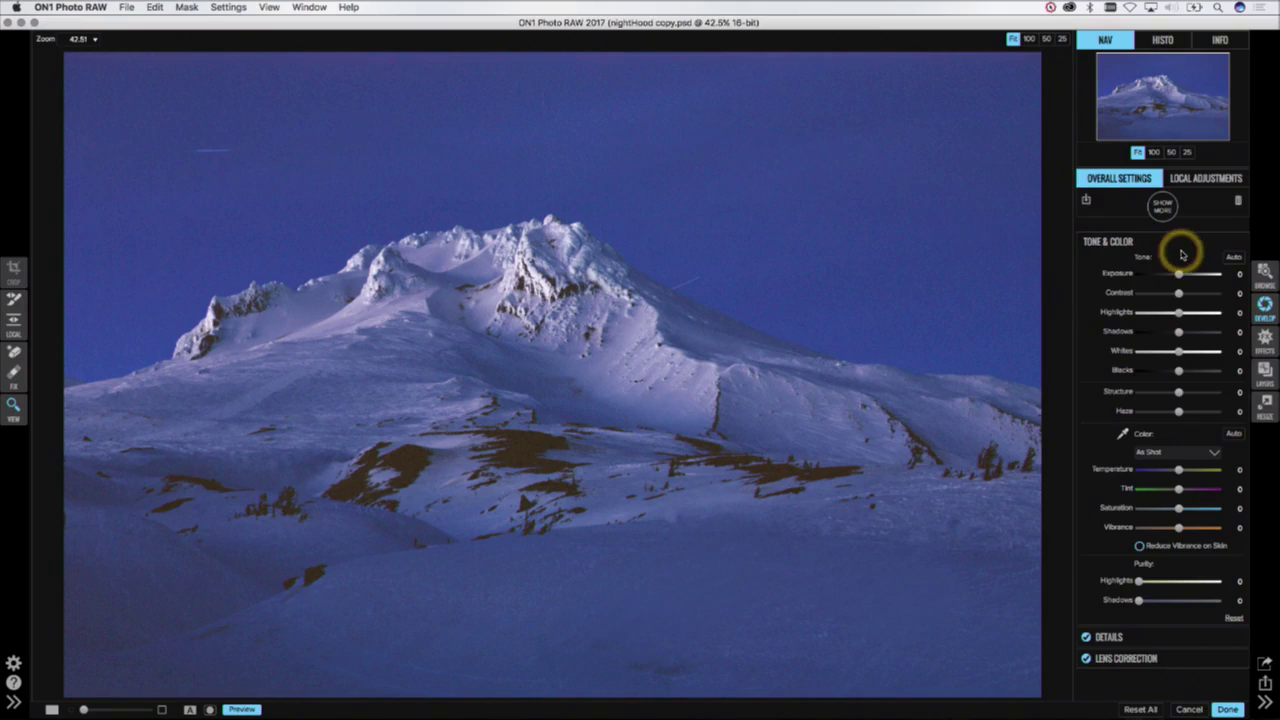
click(1233, 259)
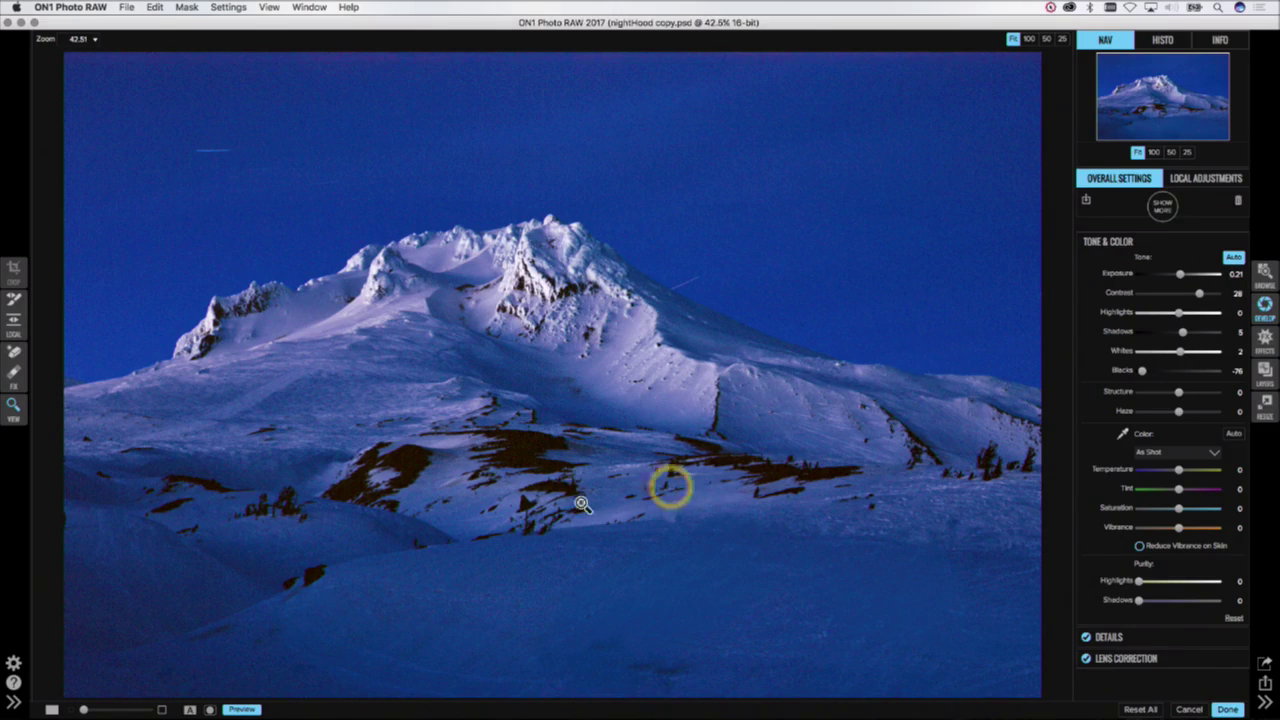
click(241, 710)
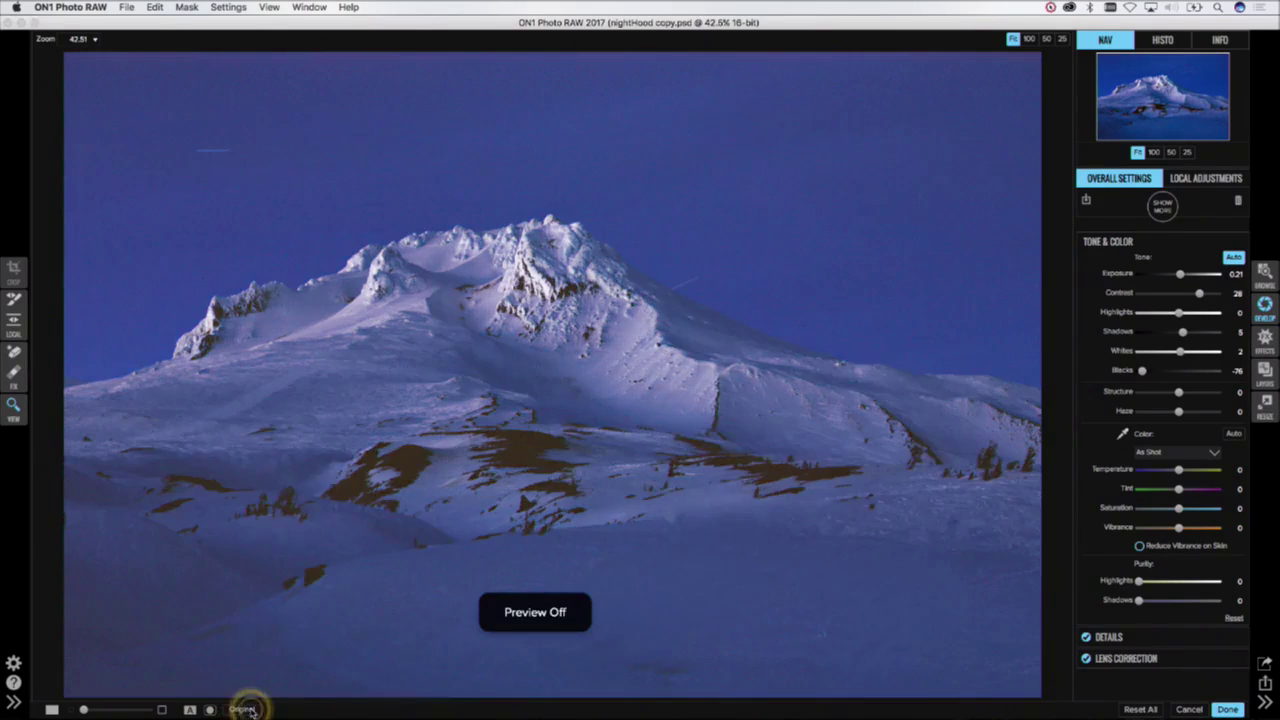
click(241, 710)
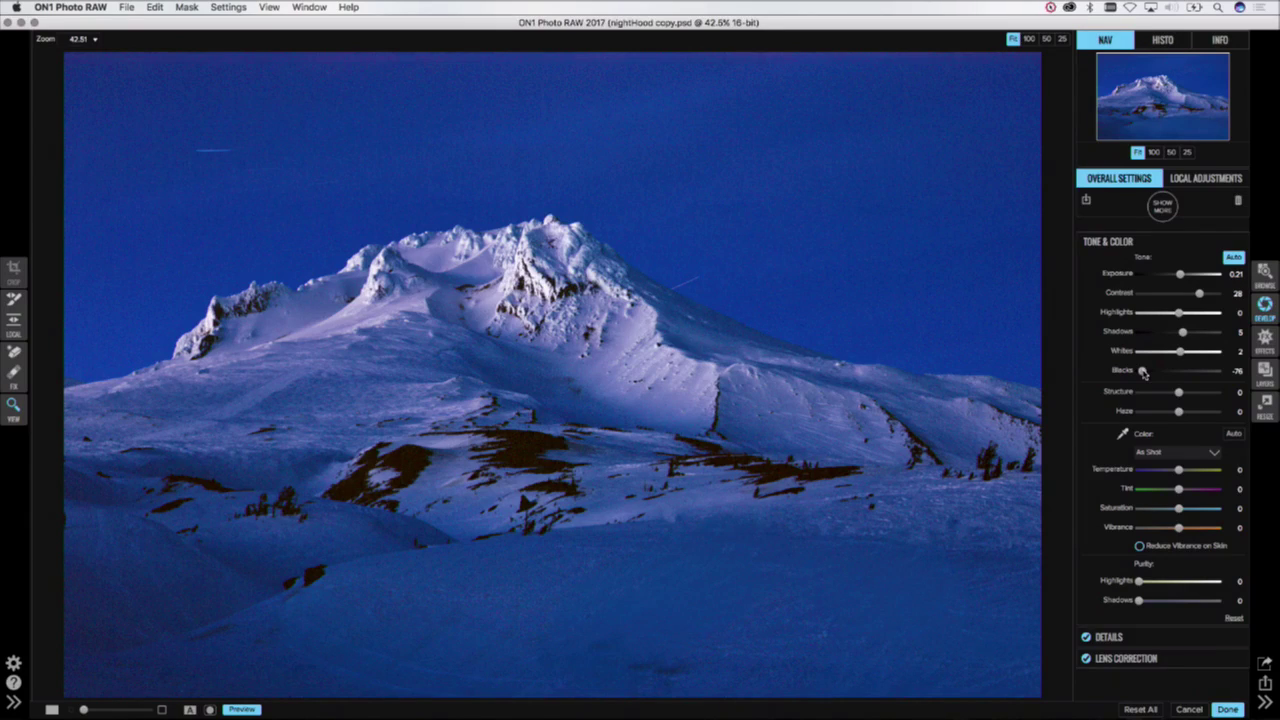
Step: Set the Blacks to -100 and the Whites to 1, using the clipping view for guidance
key(j)
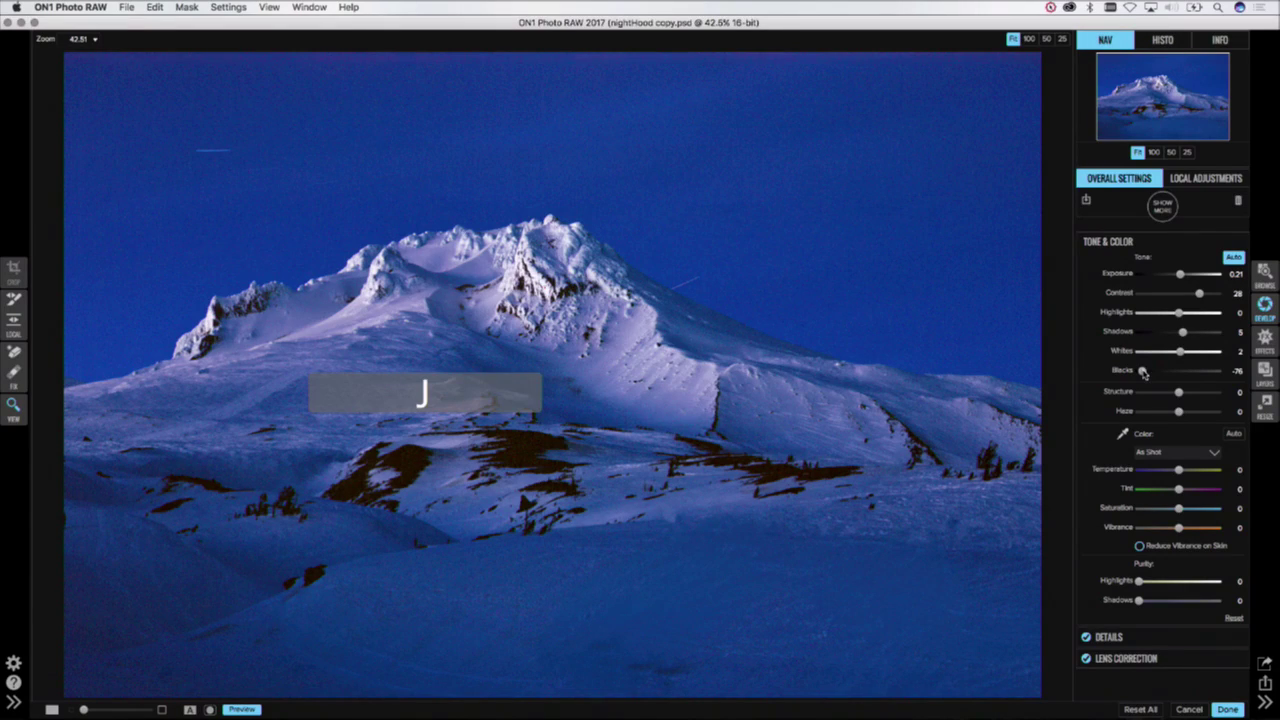
mouse_move(1143, 371)
mouse_down()
mouse_move(1171, 366)
mouse_move(1122, 370)
mouse_move(1206, 371)
mouse_move(1126, 371)
mouse_move(1140, 372)
mouse_up()
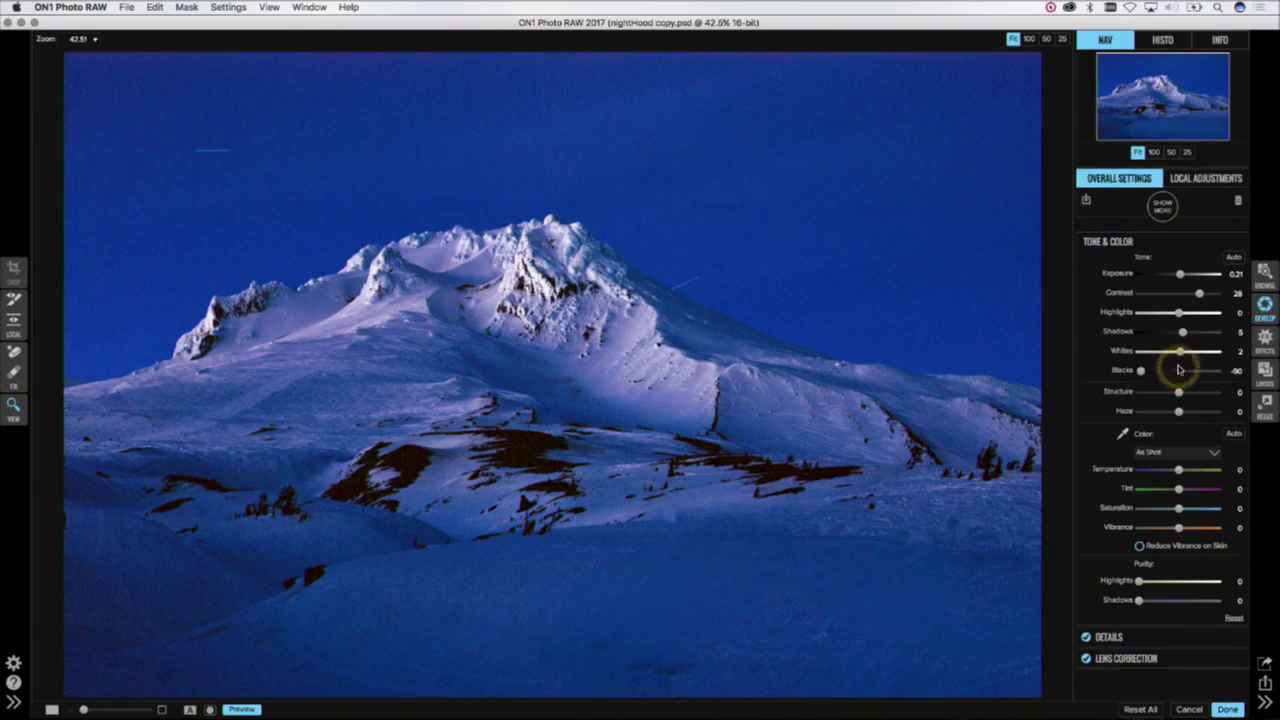
key(j)
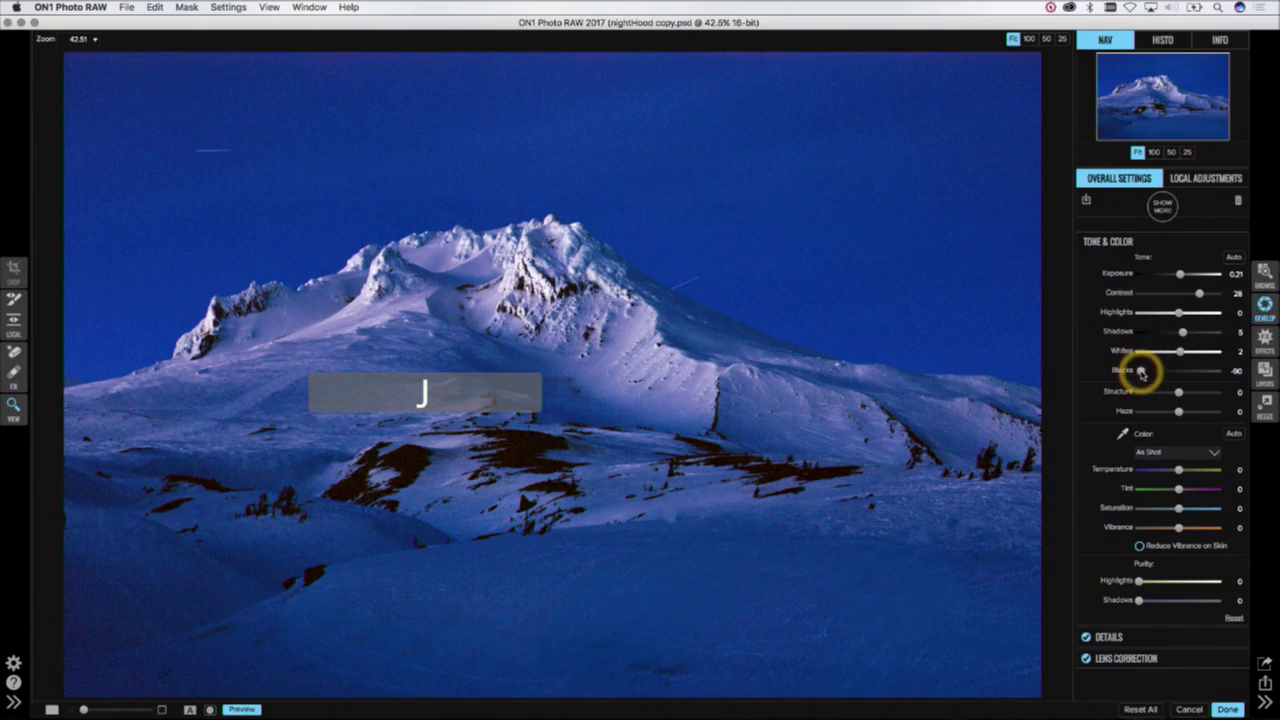
click(1138, 372)
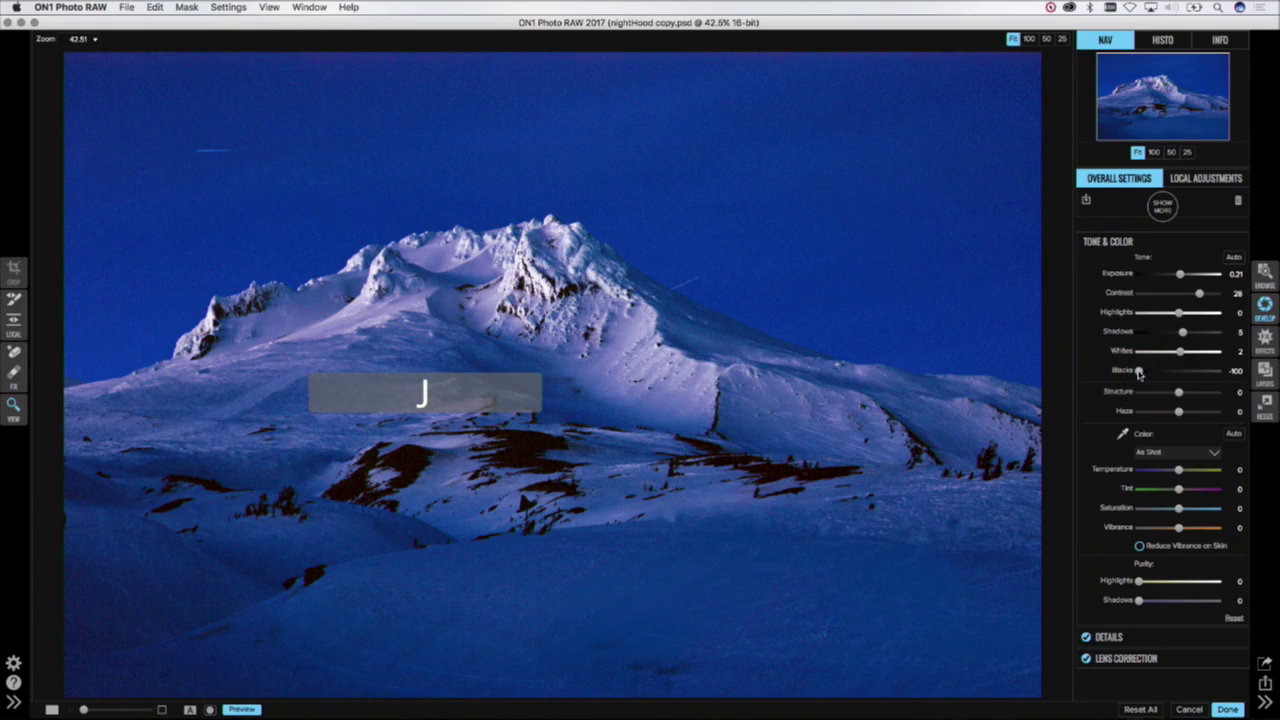
click(1180, 349)
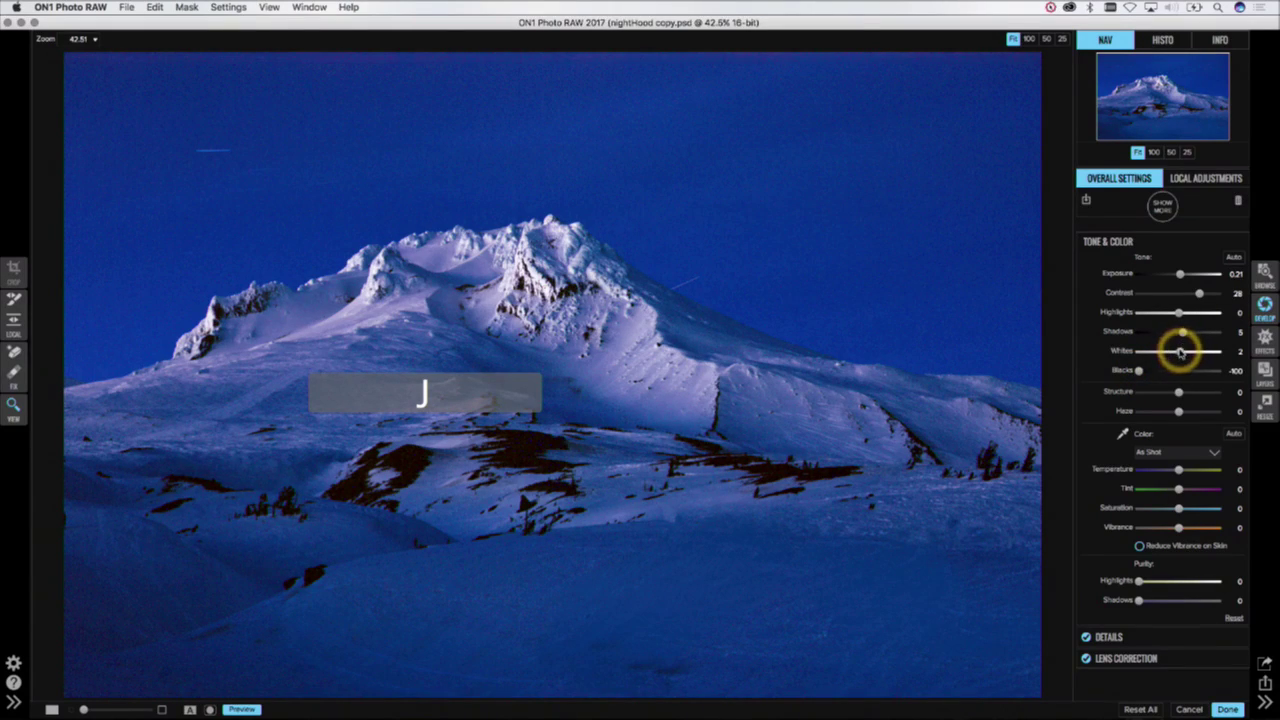
mouse_move(1180, 349)
mouse_down()
mouse_move(1195, 351)
mouse_move(1180, 354)
mouse_up()
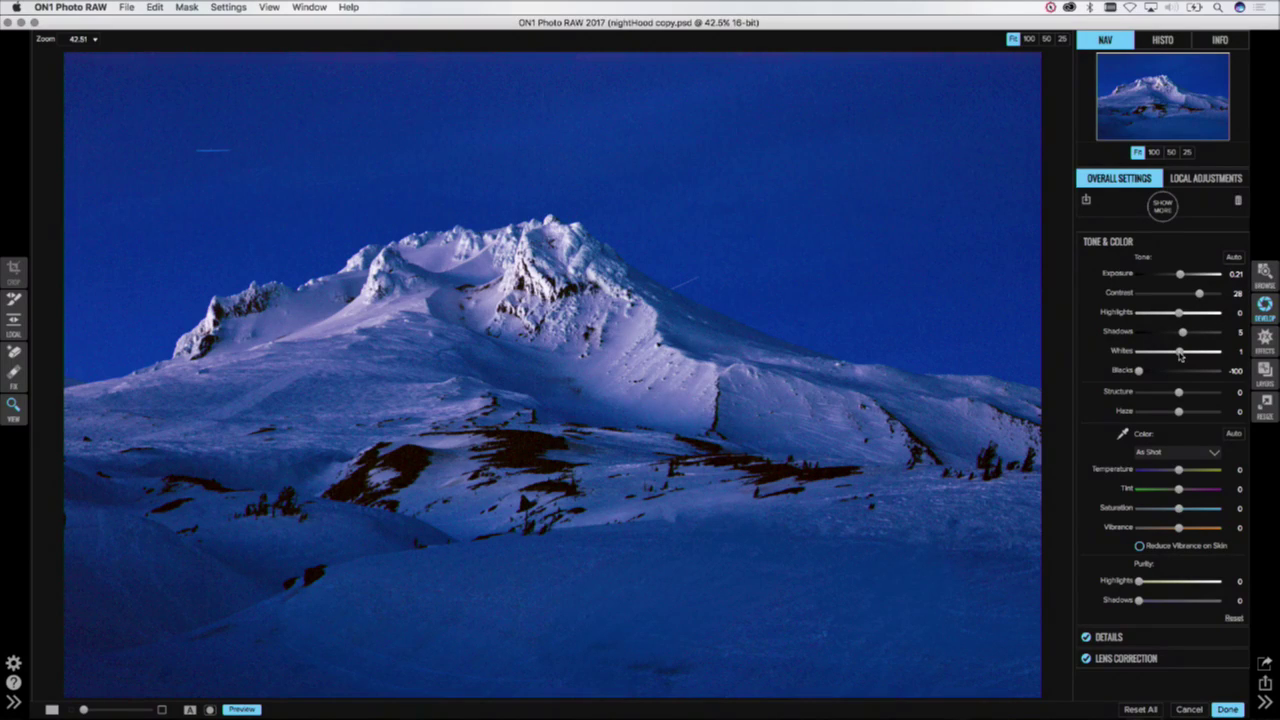
Step: Show the mountain's right slope and sky at 100% and open the Details settings for sharpening and noise reduction
click(1154, 152)
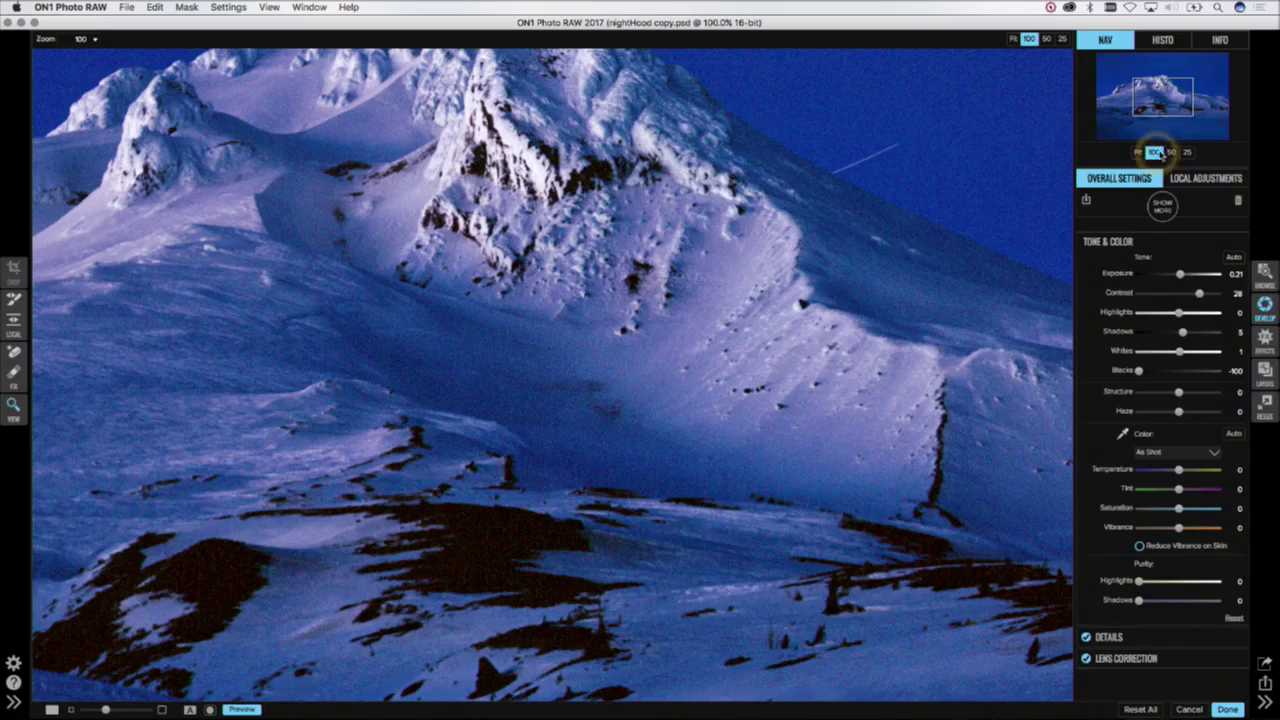
drag(1162, 102, 1177, 92)
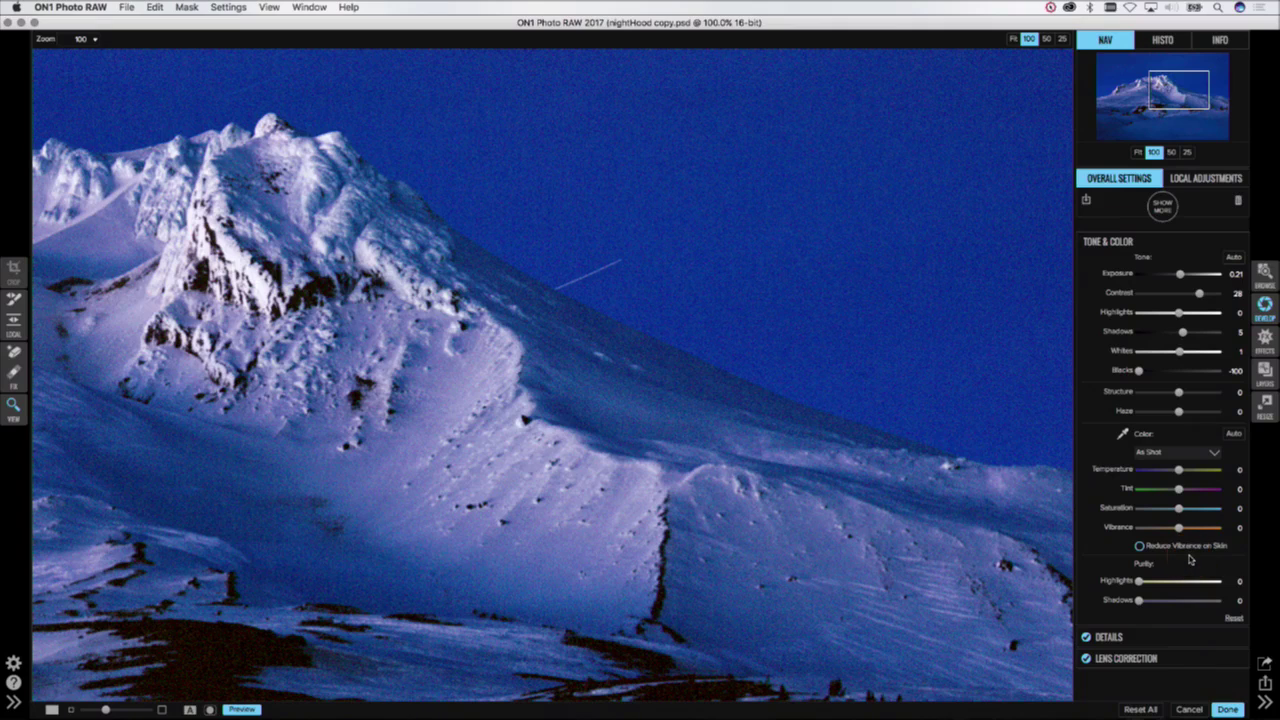
mouse_move(1130, 643)
click(1137, 646)
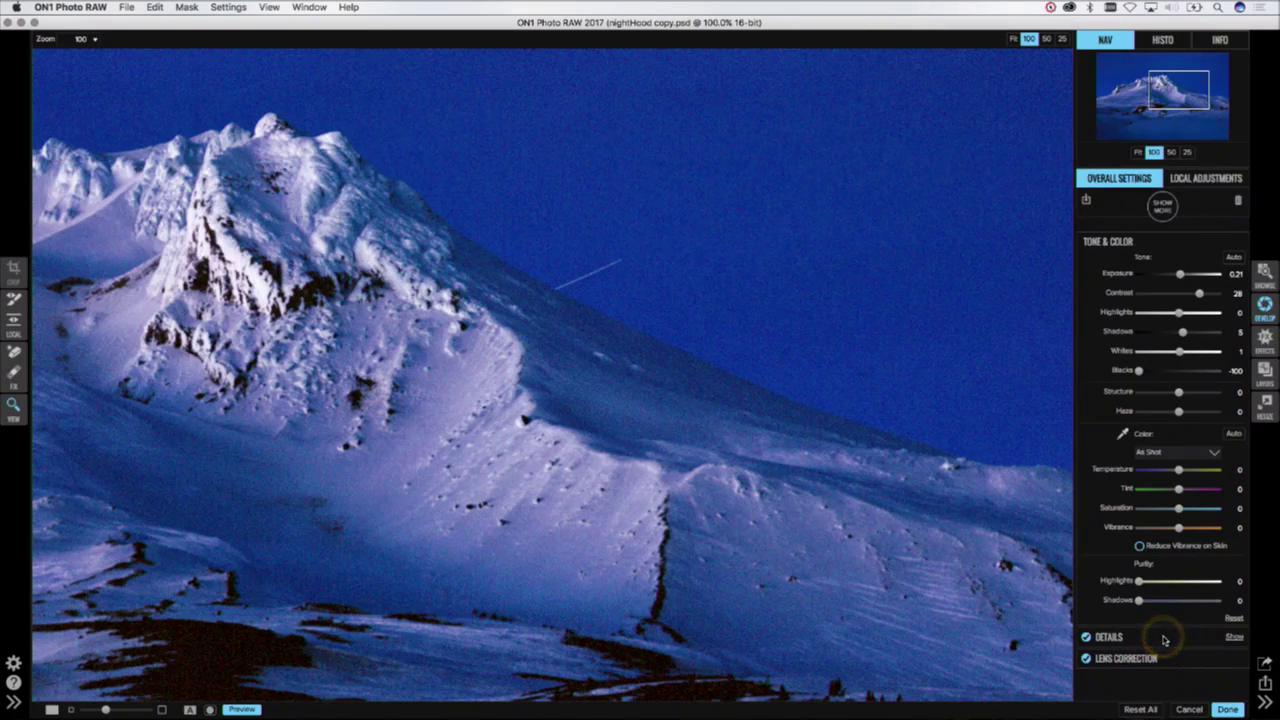
click(1164, 640)
click(1168, 529)
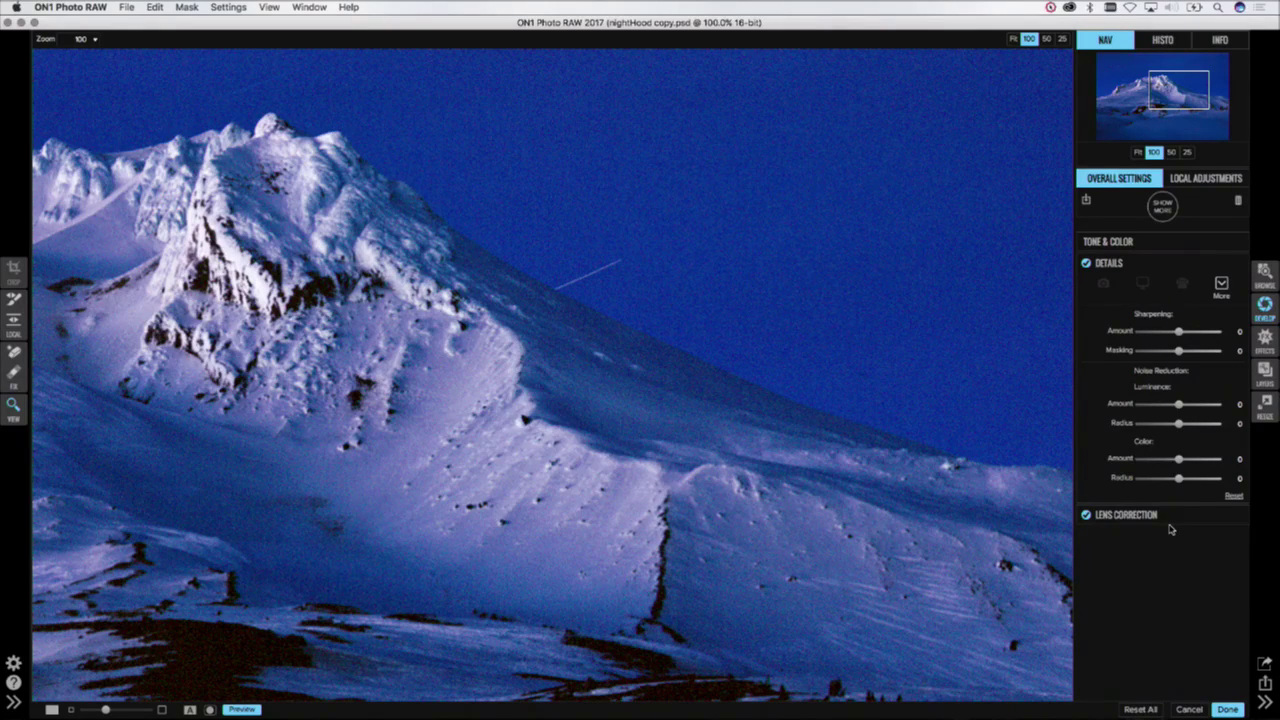
click(1157, 505)
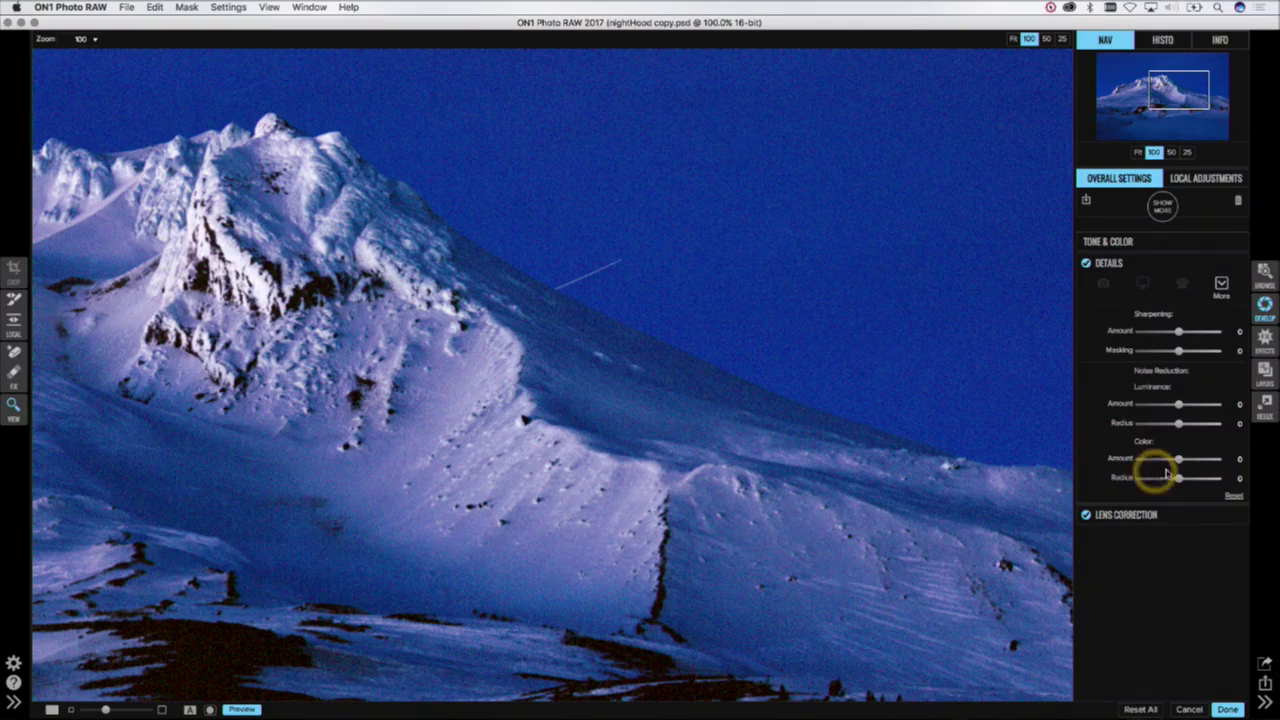
Step: Try a color noise reduction amount of 100 and reset it
drag(1178, 460, 1234, 466)
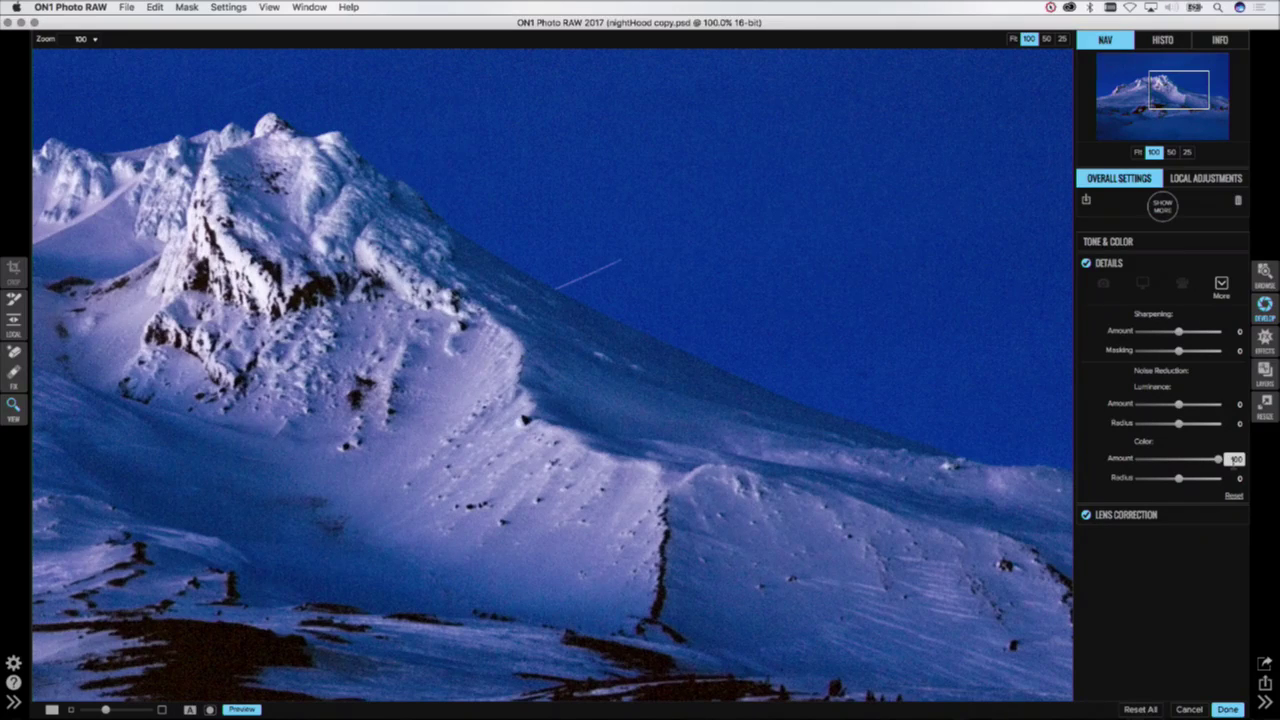
drag(1217, 460, 1118, 457)
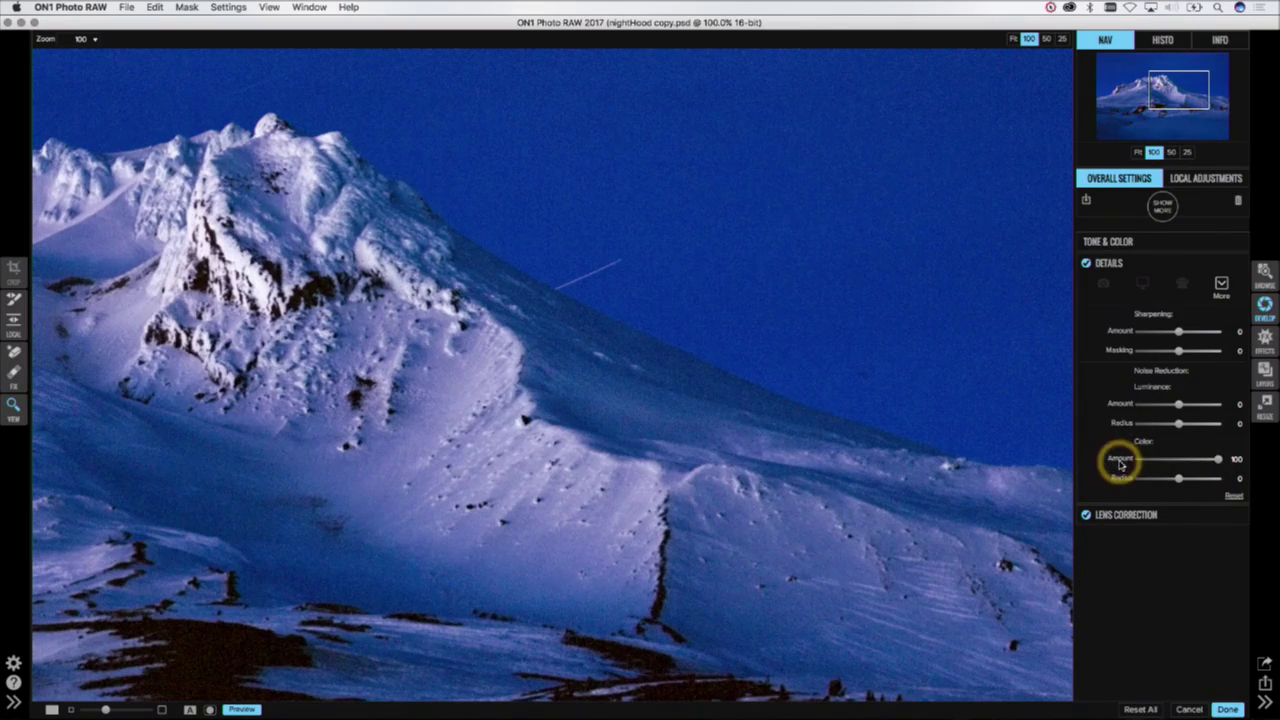
alt+click(1171, 457)
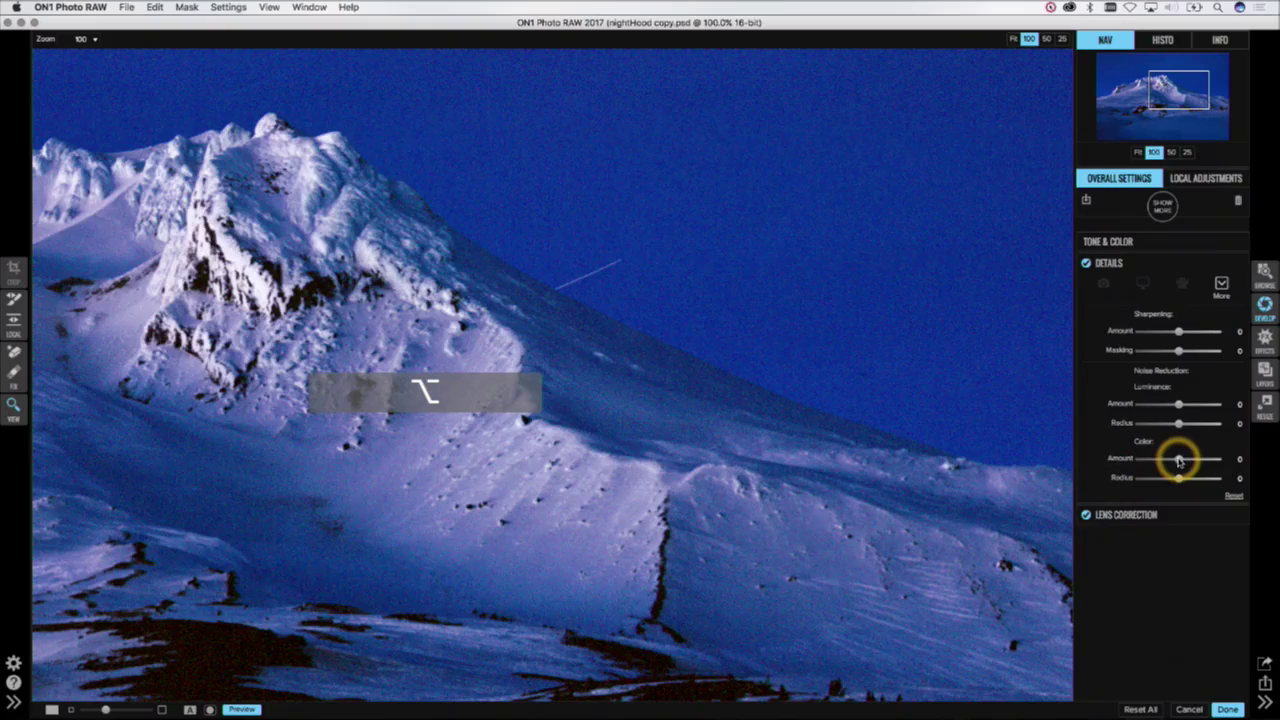
Step: Set the color noise reduction to amount 60 and radius 3, checking the masked preview
drag(1178, 459, 1184, 461)
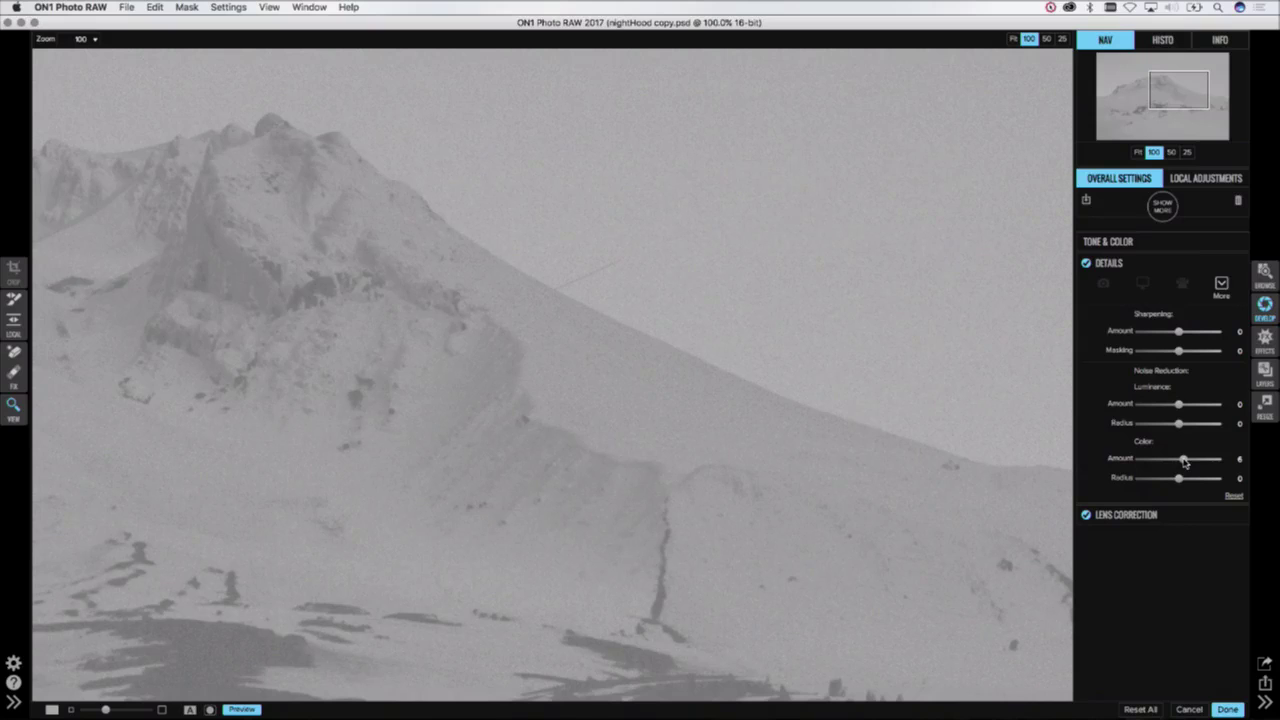
drag(1184, 461, 1212, 460)
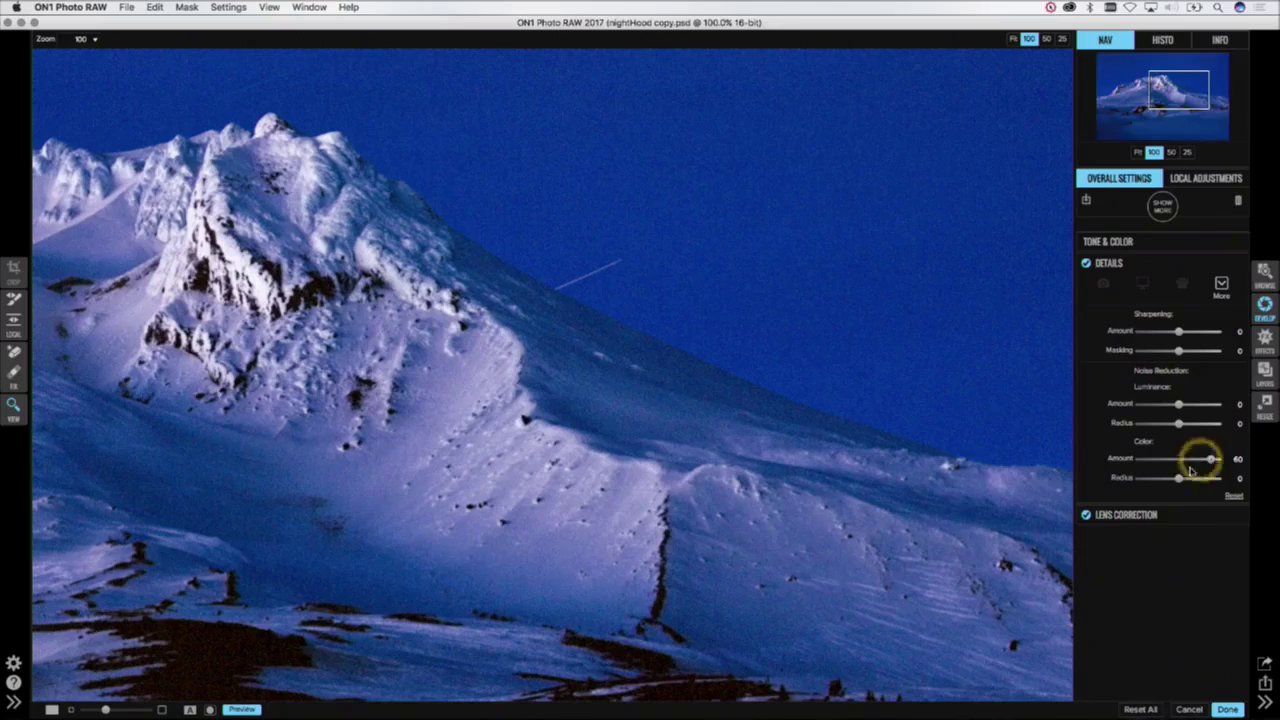
mouse_move(1179, 479)
mouse_down()
mouse_move(1208, 480)
mouse_move(1152, 479)
mouse_move(1181, 482)
mouse_up()
key(alt)
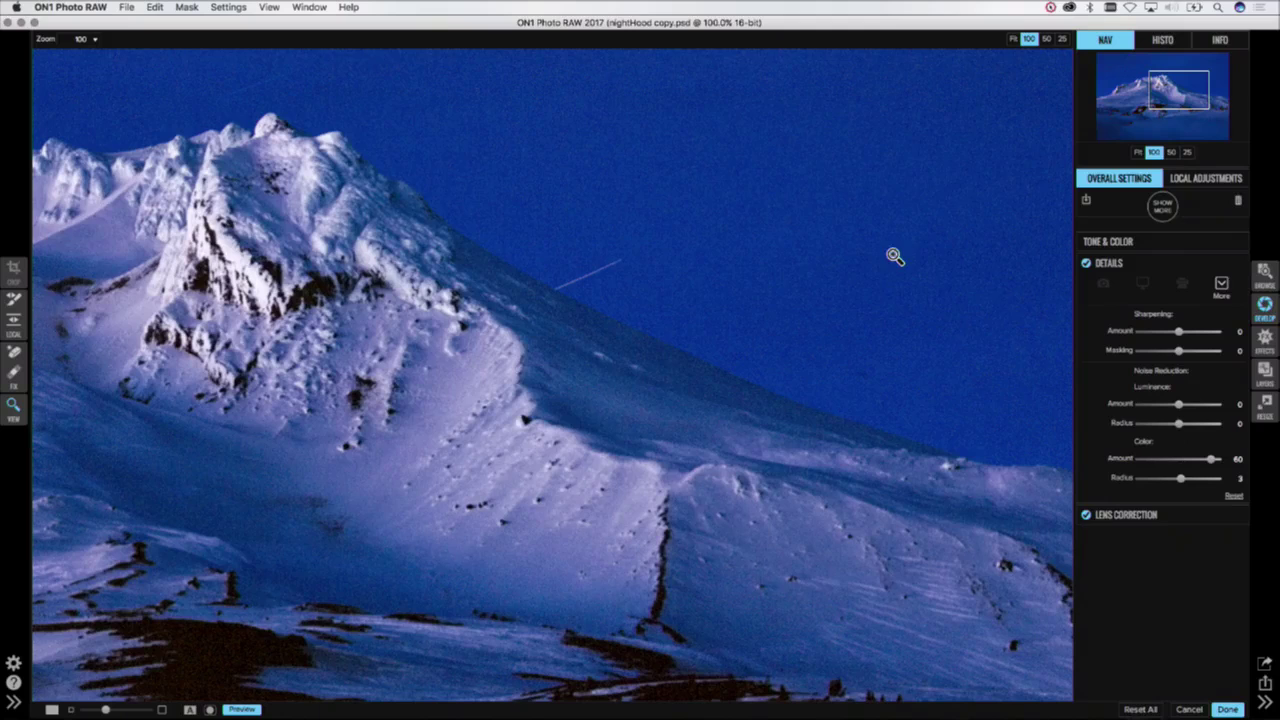
Step: Set the luminance noise reduction to amount 36 and radius 2, checking the grayscale preview
click(1180, 405)
key(alt)
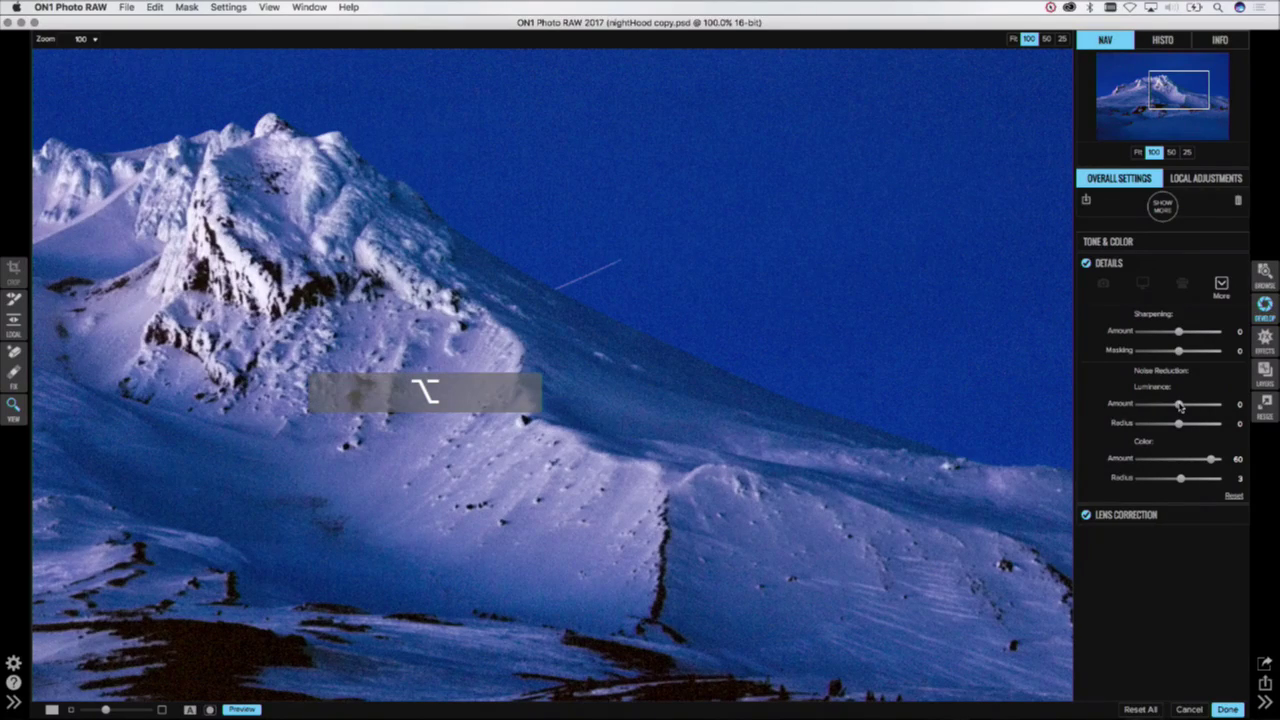
drag(1180, 405, 1186, 405)
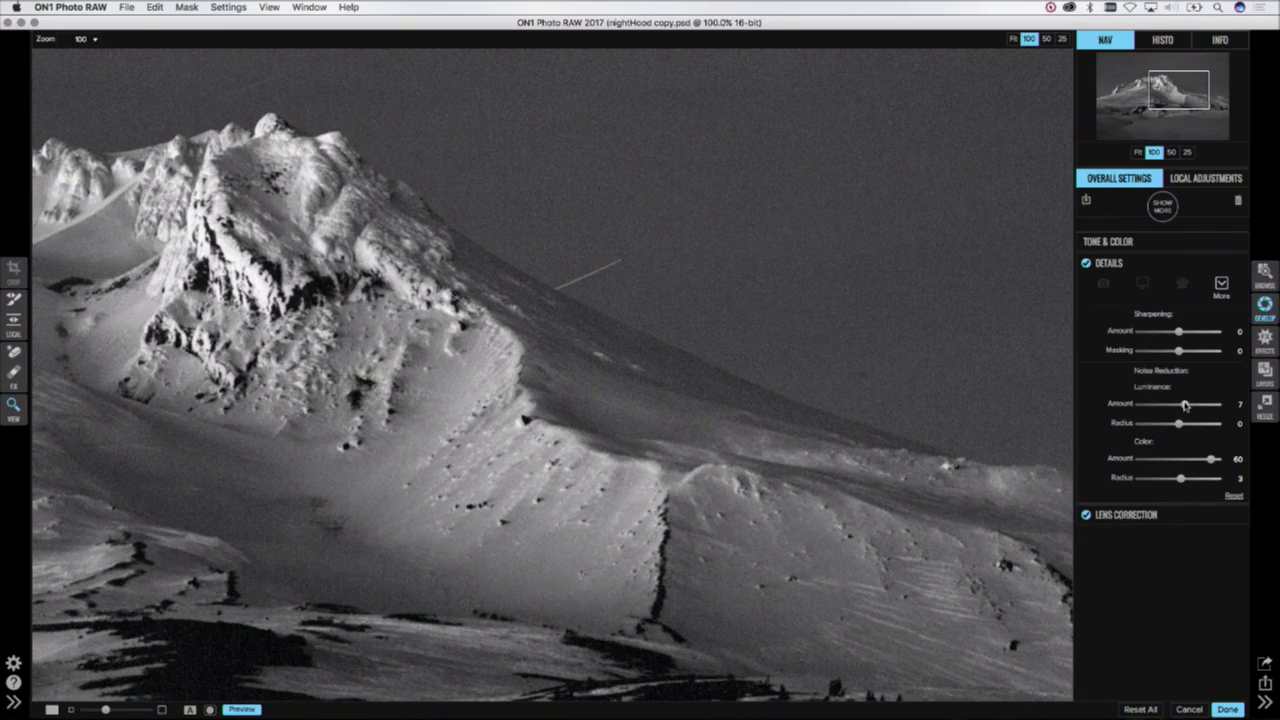
mouse_move(1186, 405)
mouse_down()
mouse_move(1214, 404)
mouse_move(1192, 404)
mouse_move(1208, 404)
mouse_move(1177, 426)
mouse_move(1211, 421)
mouse_move(1150, 423)
mouse_move(1206, 427)
mouse_move(1180, 425)
mouse_up()
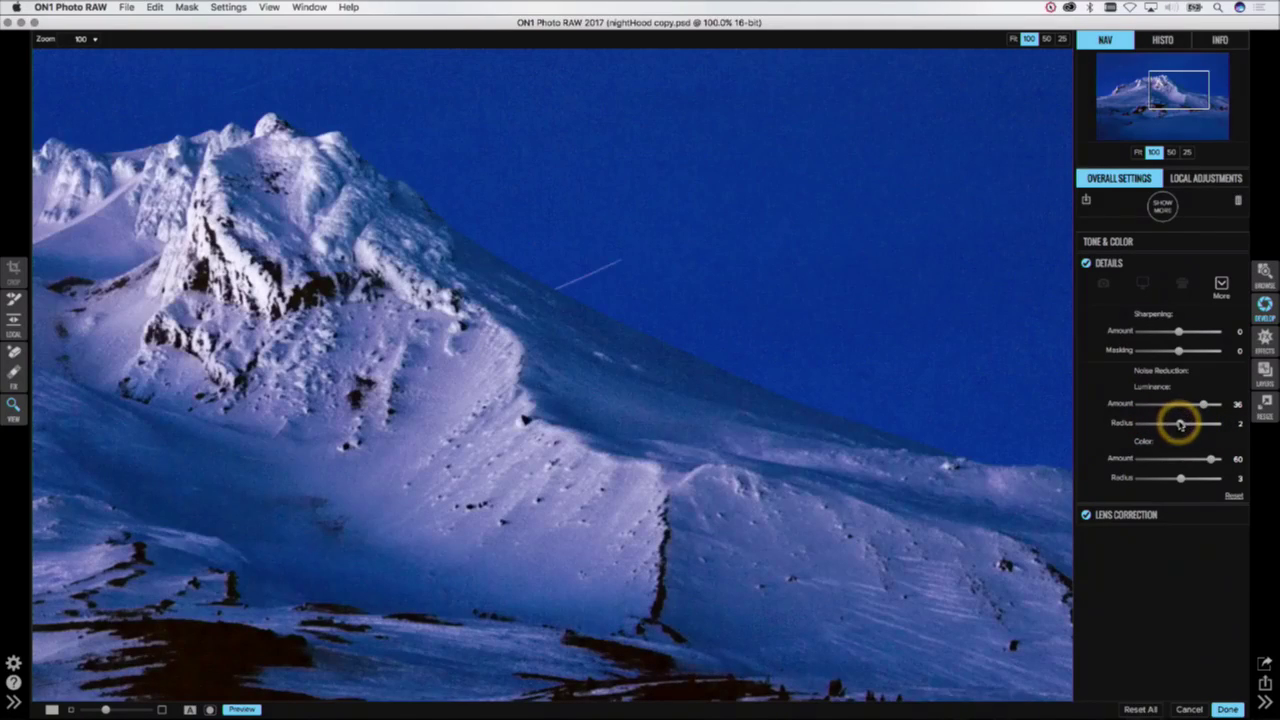
Step: Set the sharpening amount to 3 with masking at 90
key(alt)
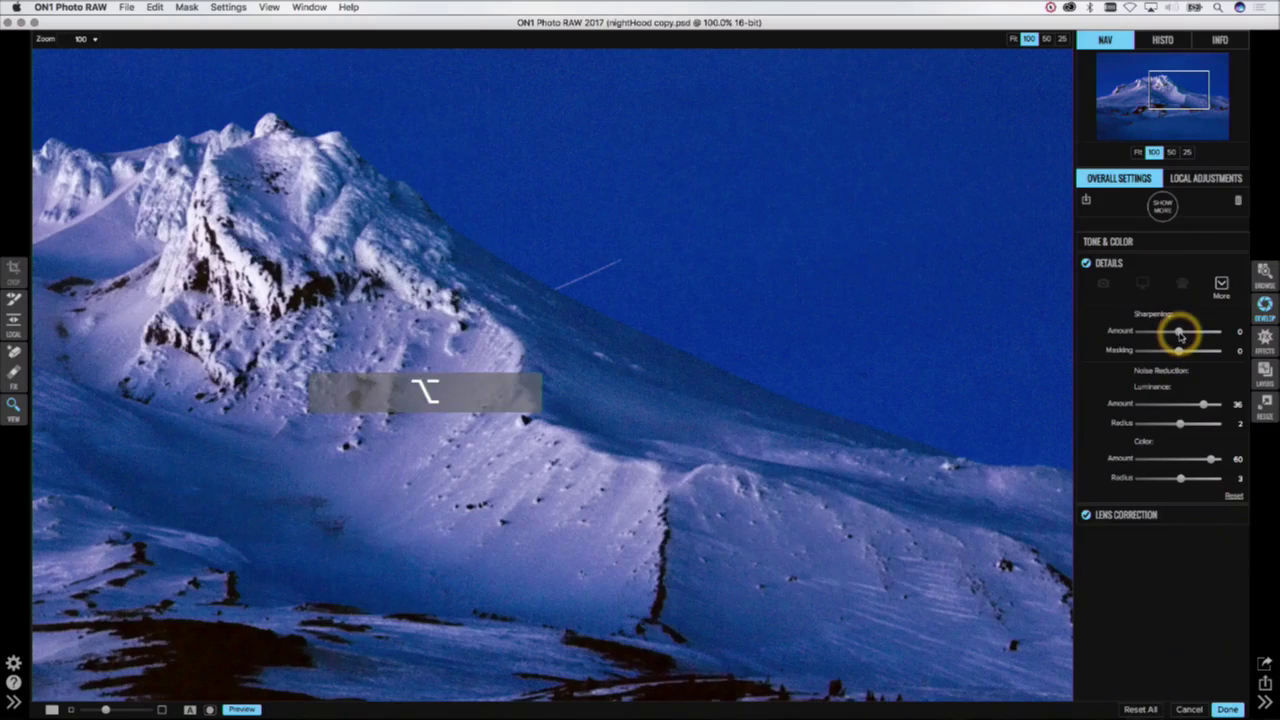
drag(1181, 337, 1216, 355)
key(alt)
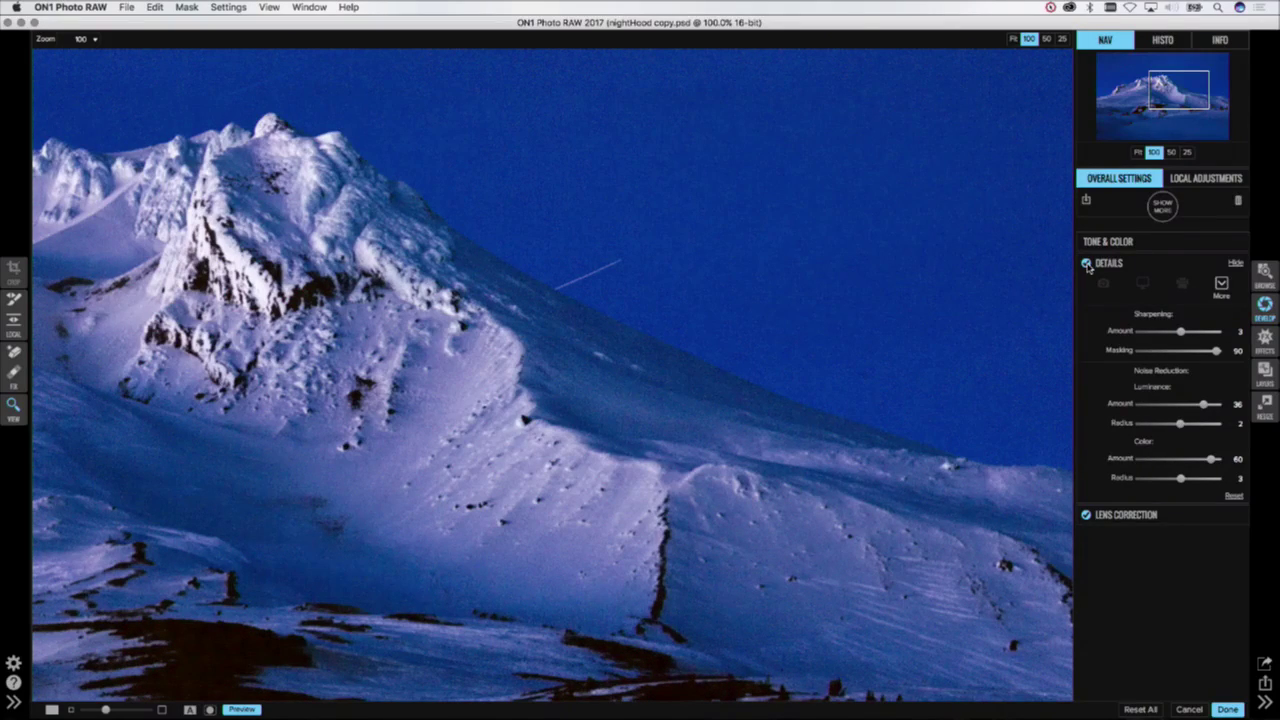
click(1147, 258)
Step: Switch to Effects, add a Lens Blur filter to the whole photo and set its amount to 12
click(1137, 153)
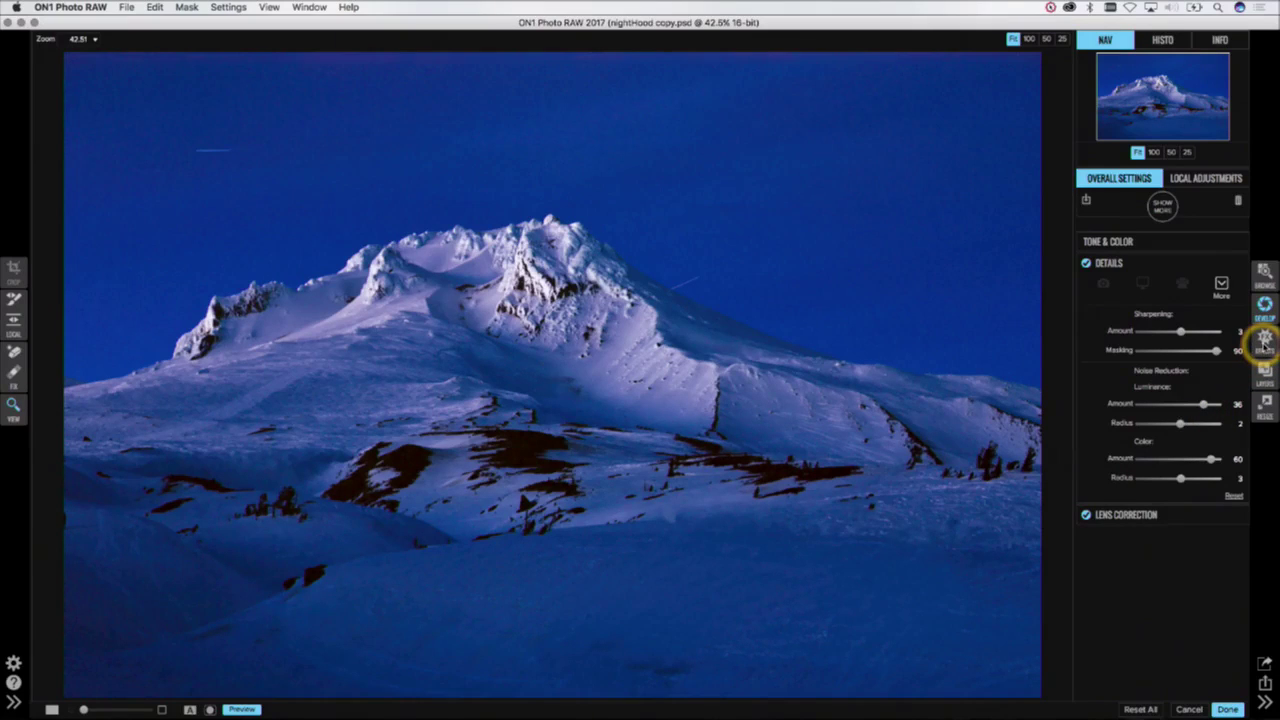
click(1264, 340)
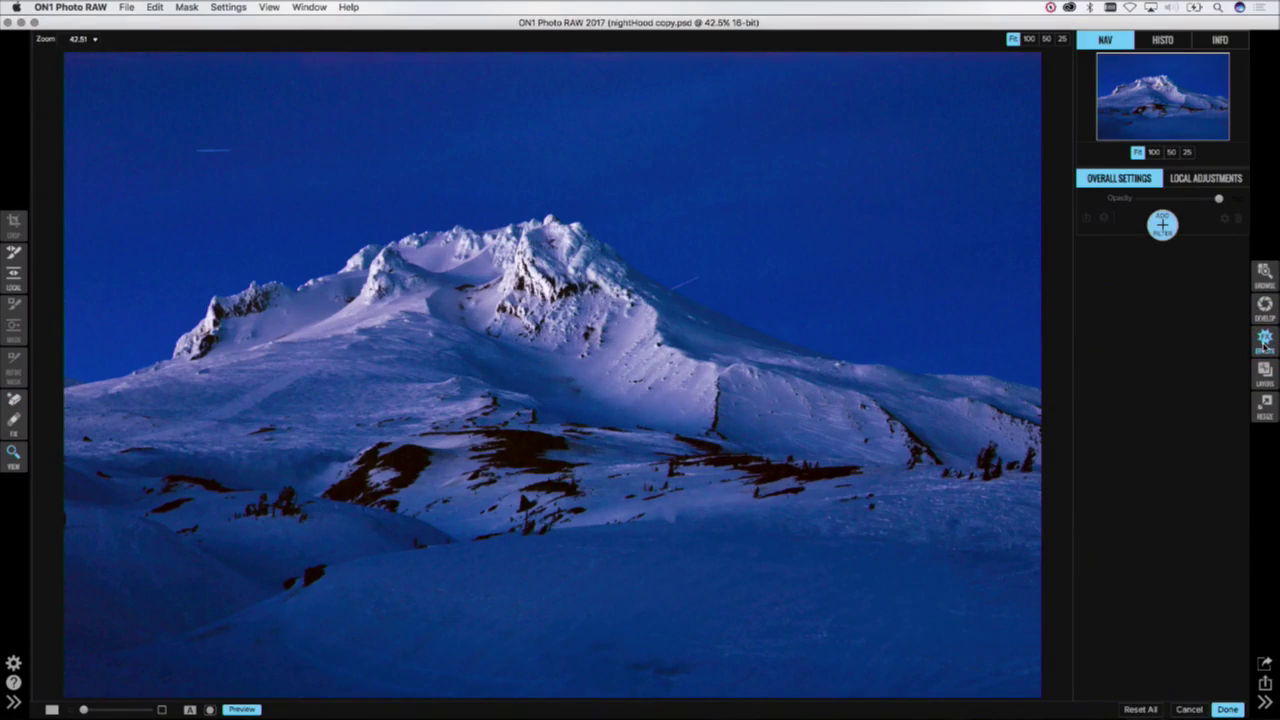
click(1163, 228)
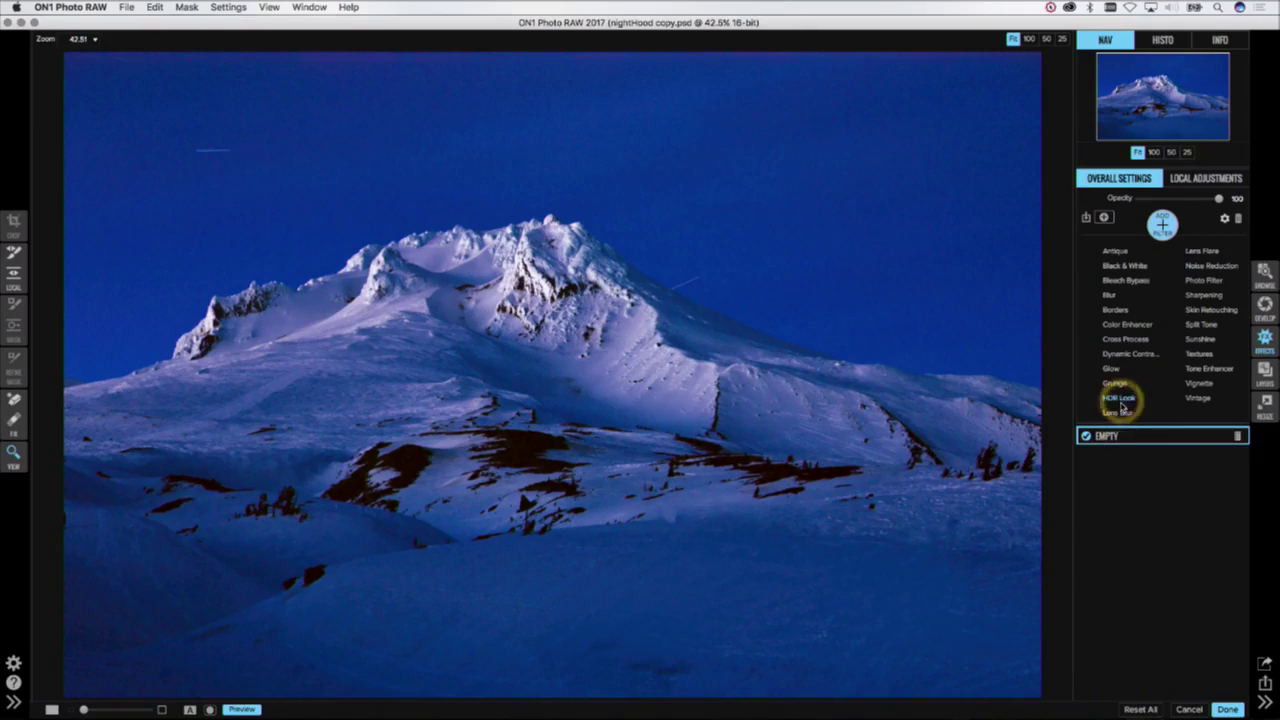
click(1117, 413)
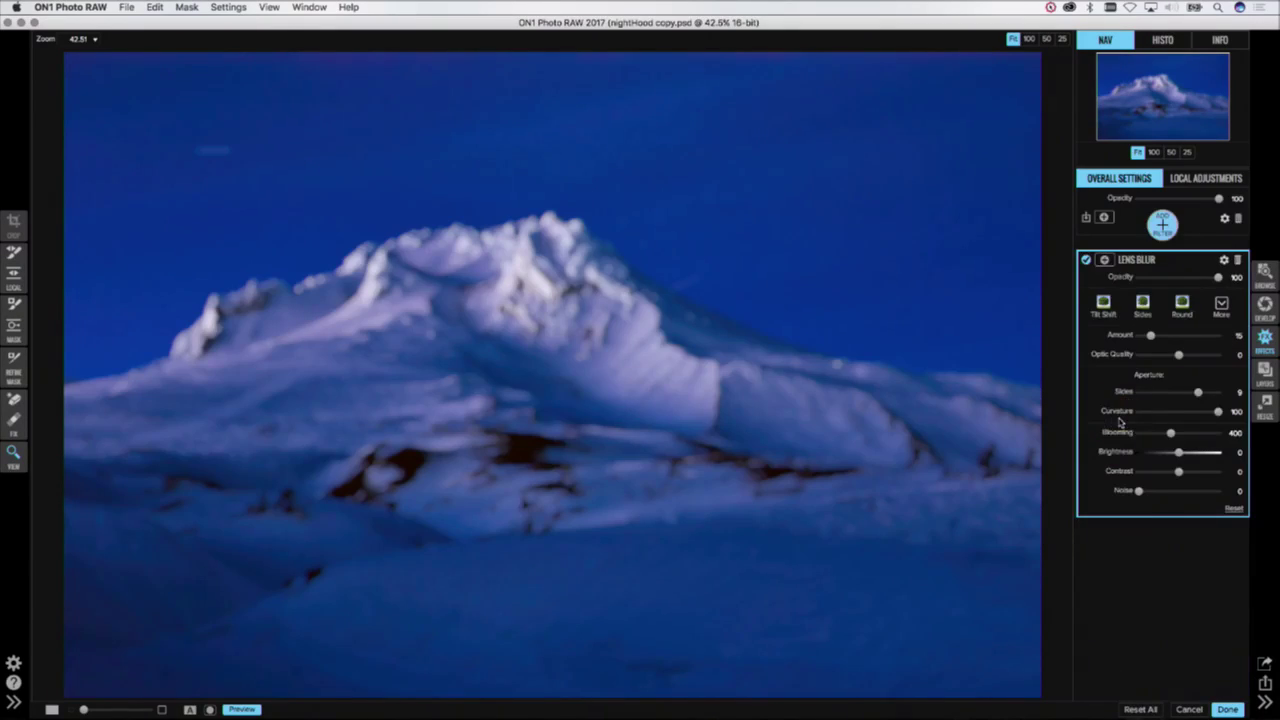
mouse_move(1150, 335)
mouse_down()
mouse_move(1180, 334)
mouse_move(1149, 335)
mouse_move(1158, 343)
mouse_up()
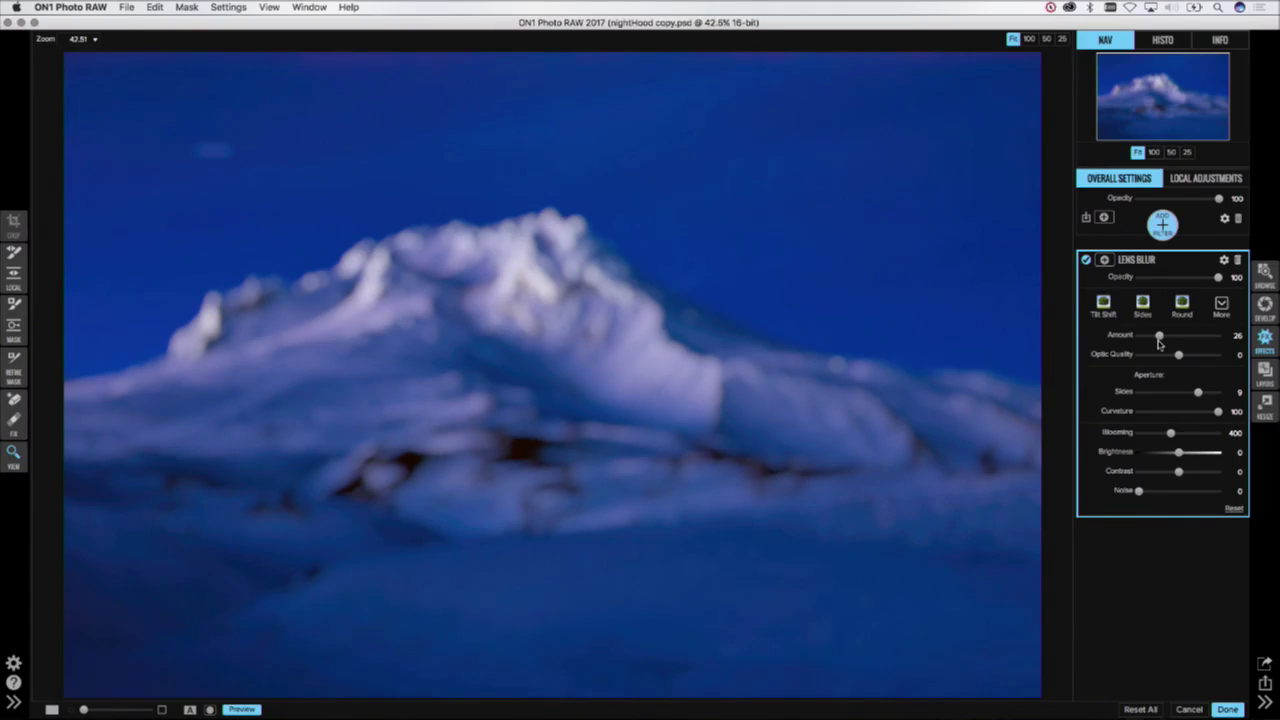
click(1159, 339)
drag(1159, 338, 1148, 336)
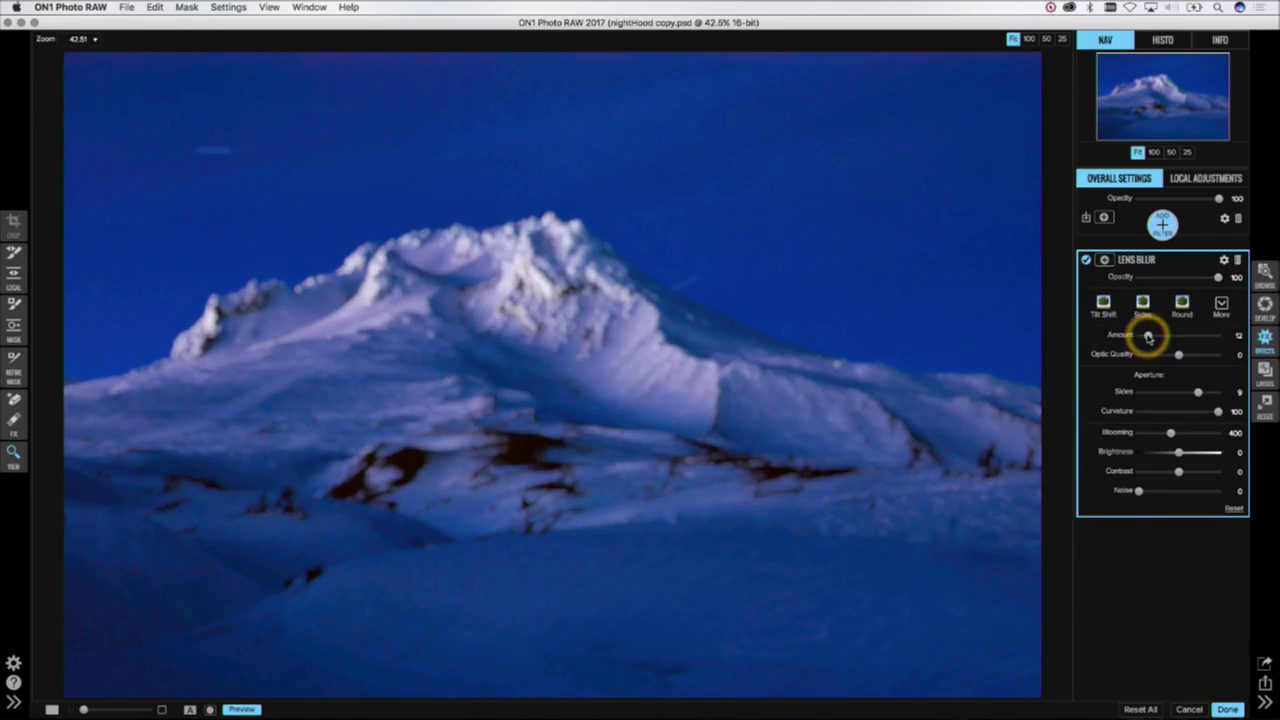
Step: Mask the Lens Blur with a Linear Top gradient over the snowy foreground, tilting it slightly to follow the slope
click(27, 321)
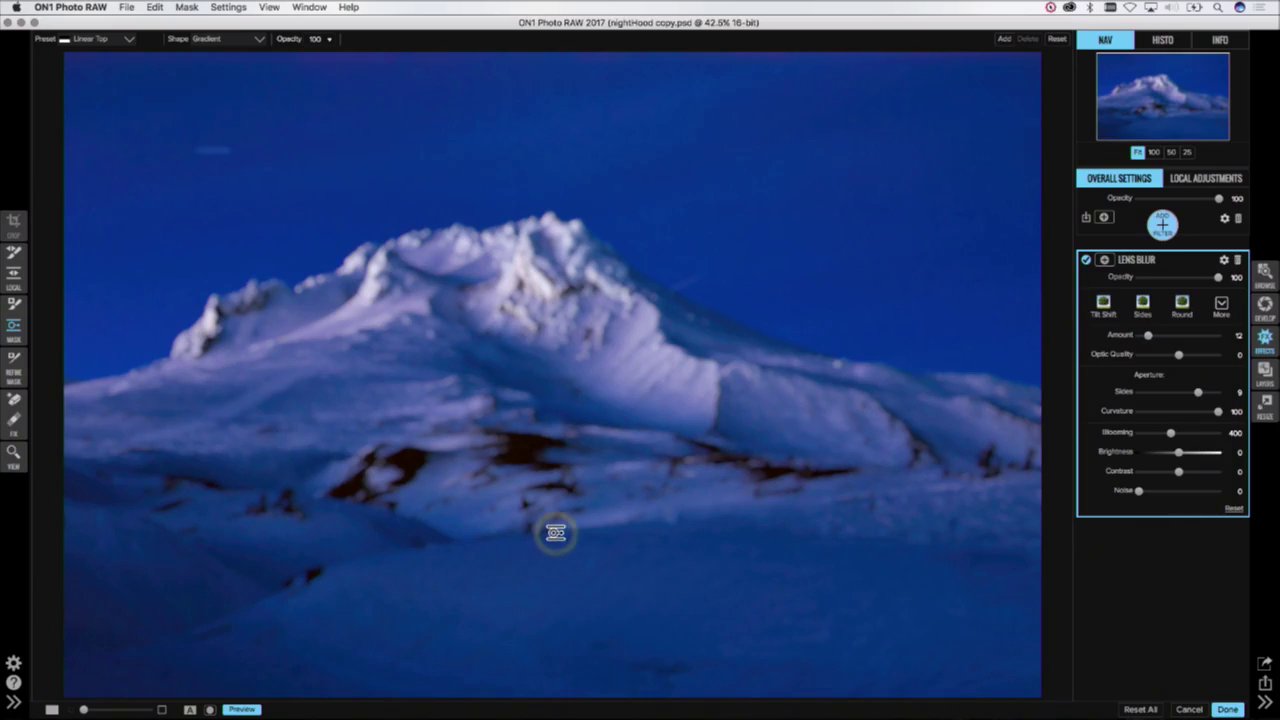
click(556, 533)
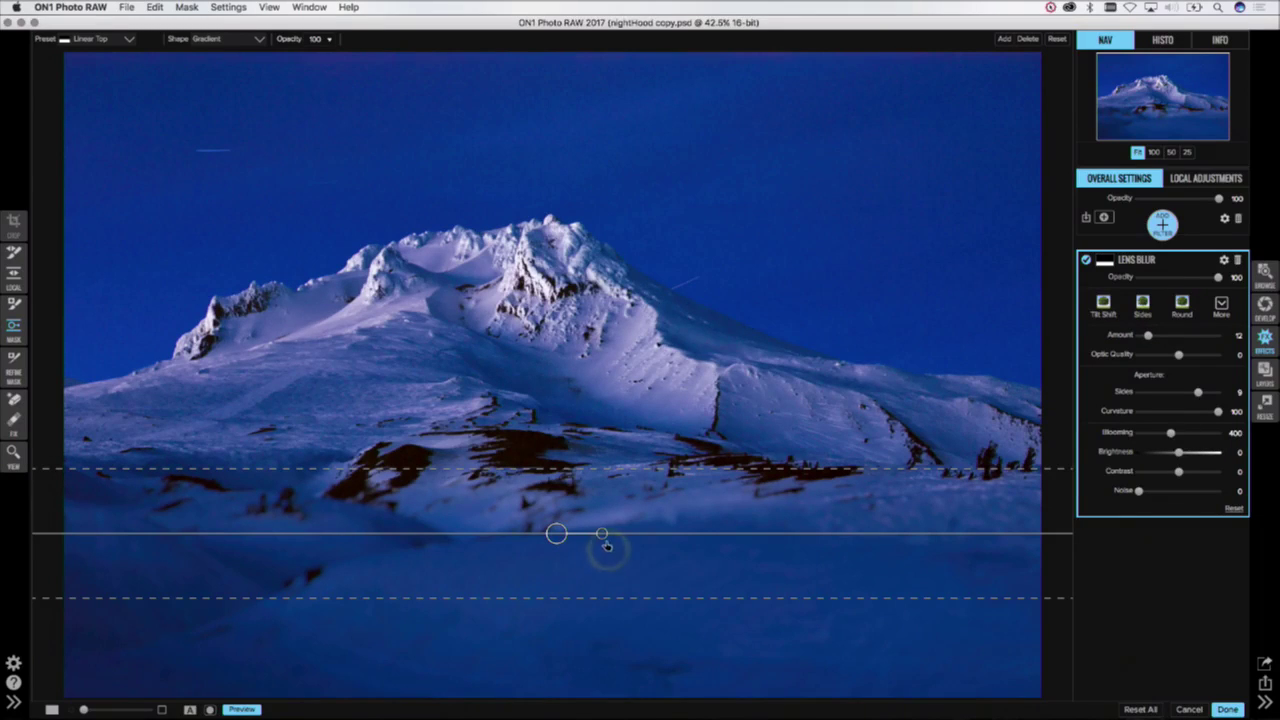
drag(603, 537, 558, 549)
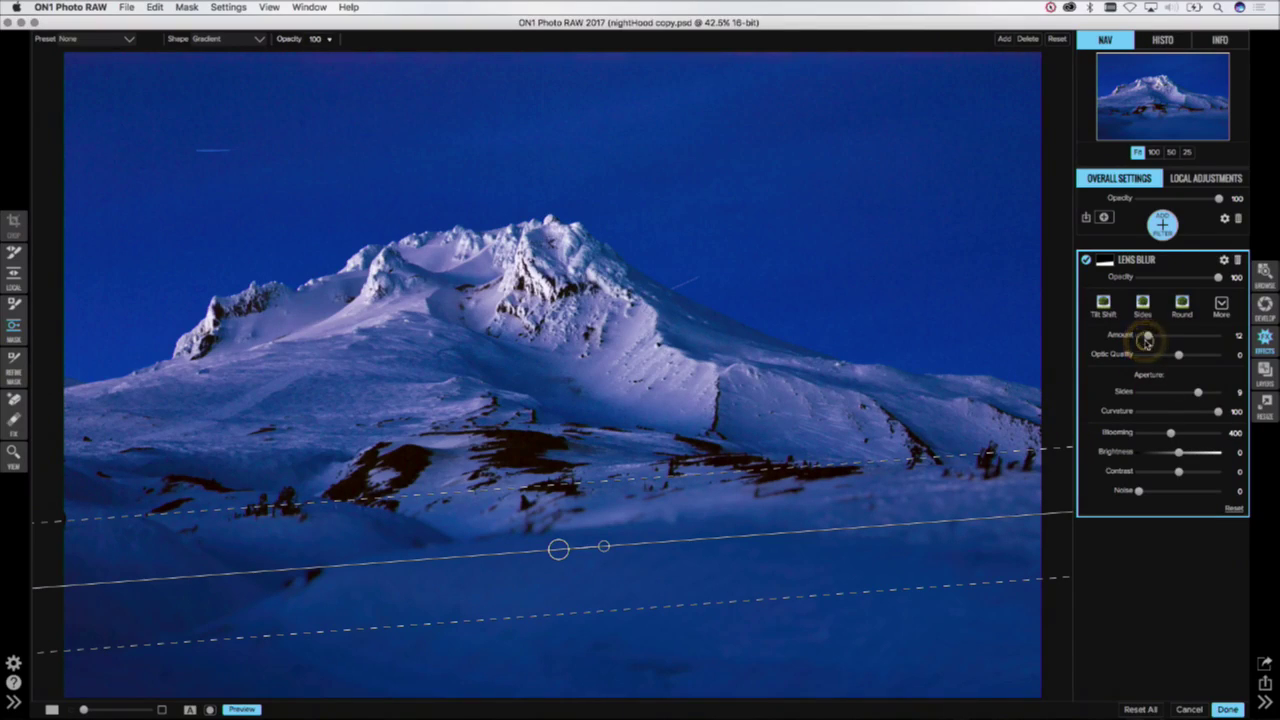
Step: Lower the Lens Blur amount to 9, compare with the original, and apply the effect to the nightHood 1 layer
drag(1146, 341, 1147, 344)
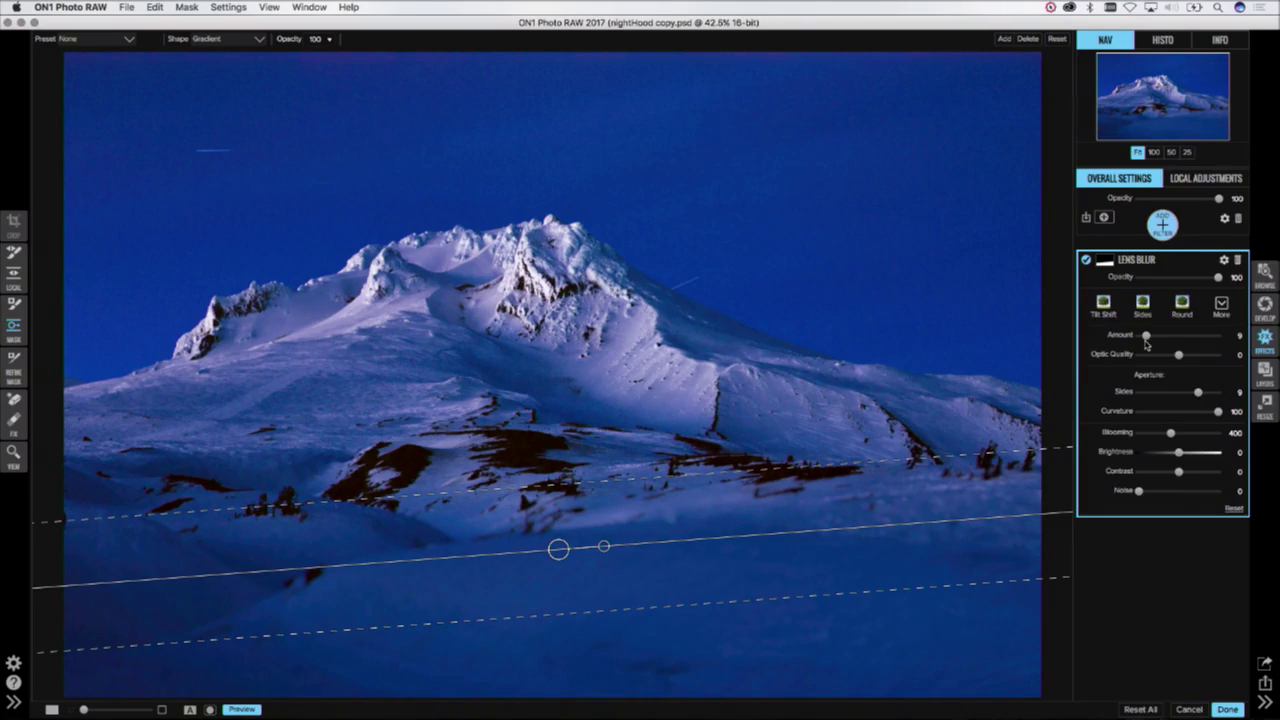
click(1146, 343)
click(1135, 613)
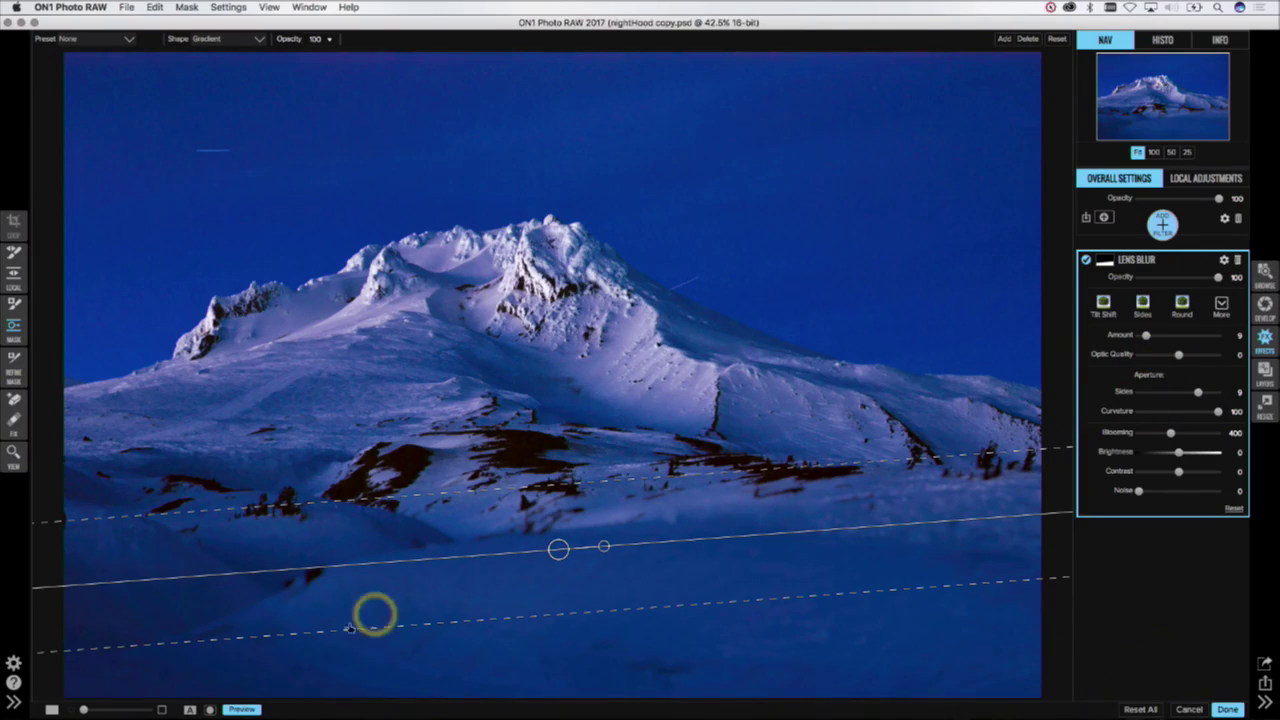
click(242, 709)
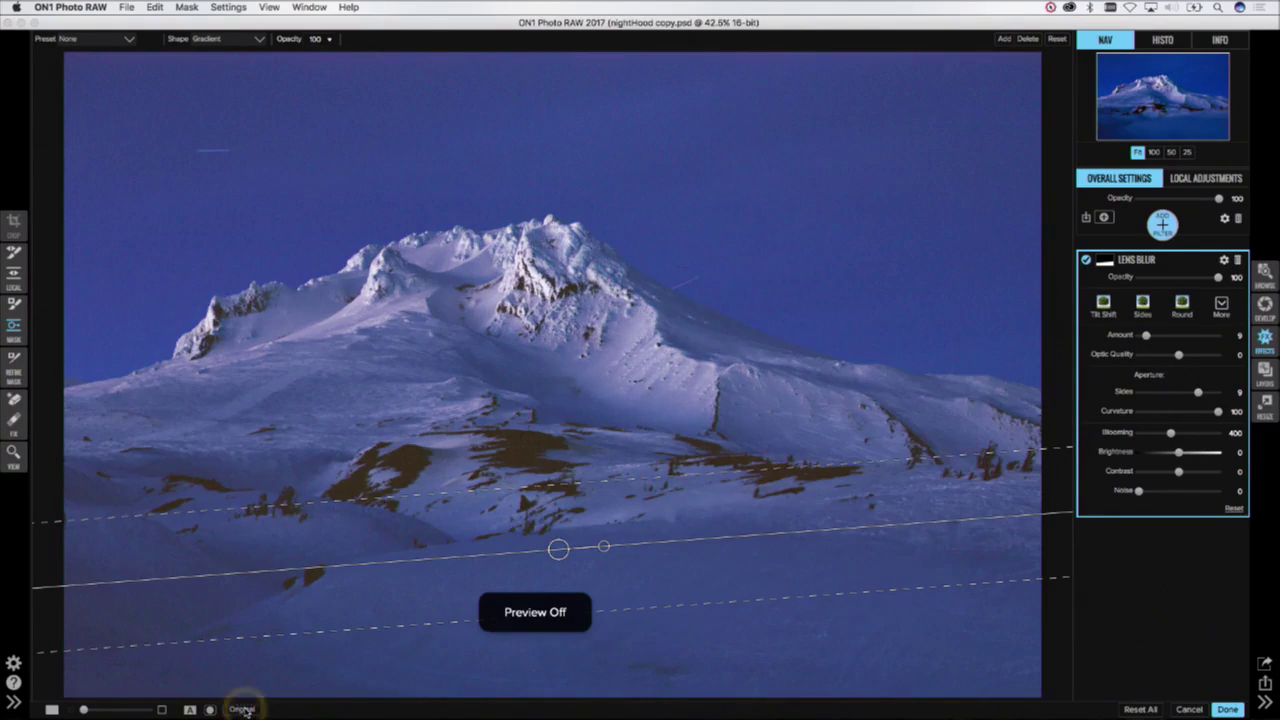
click(243, 709)
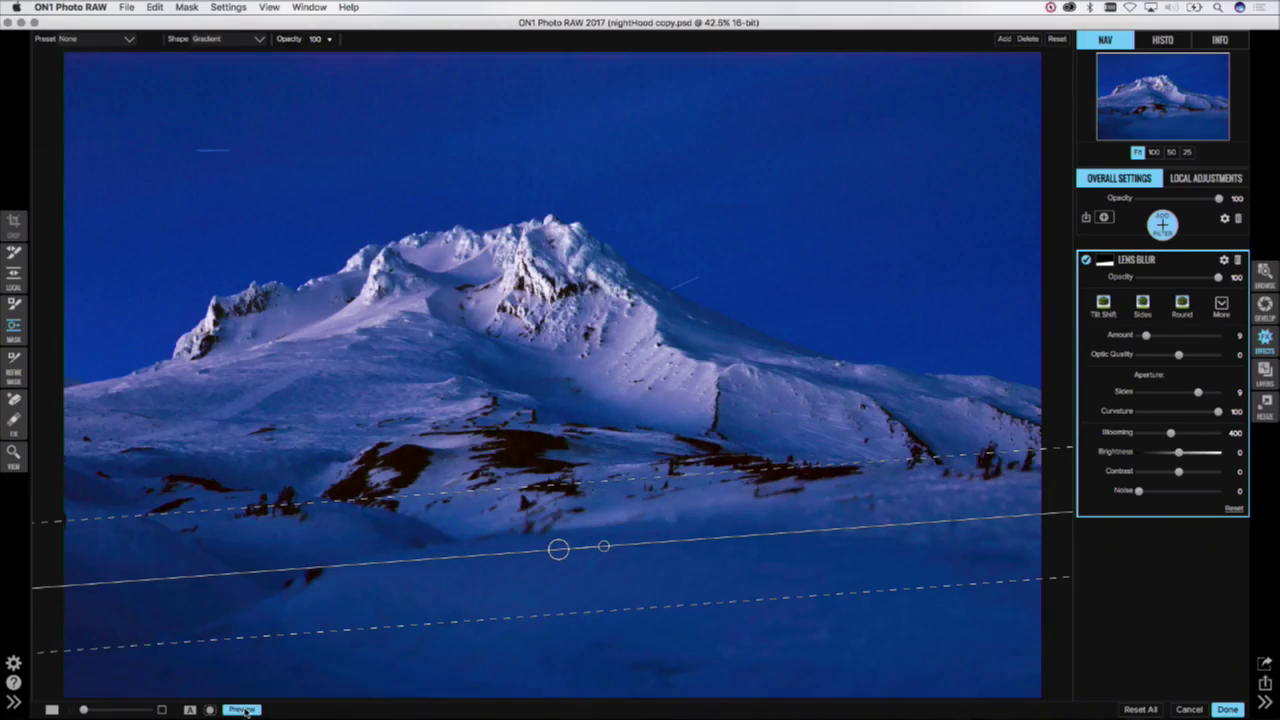
click(1226, 709)
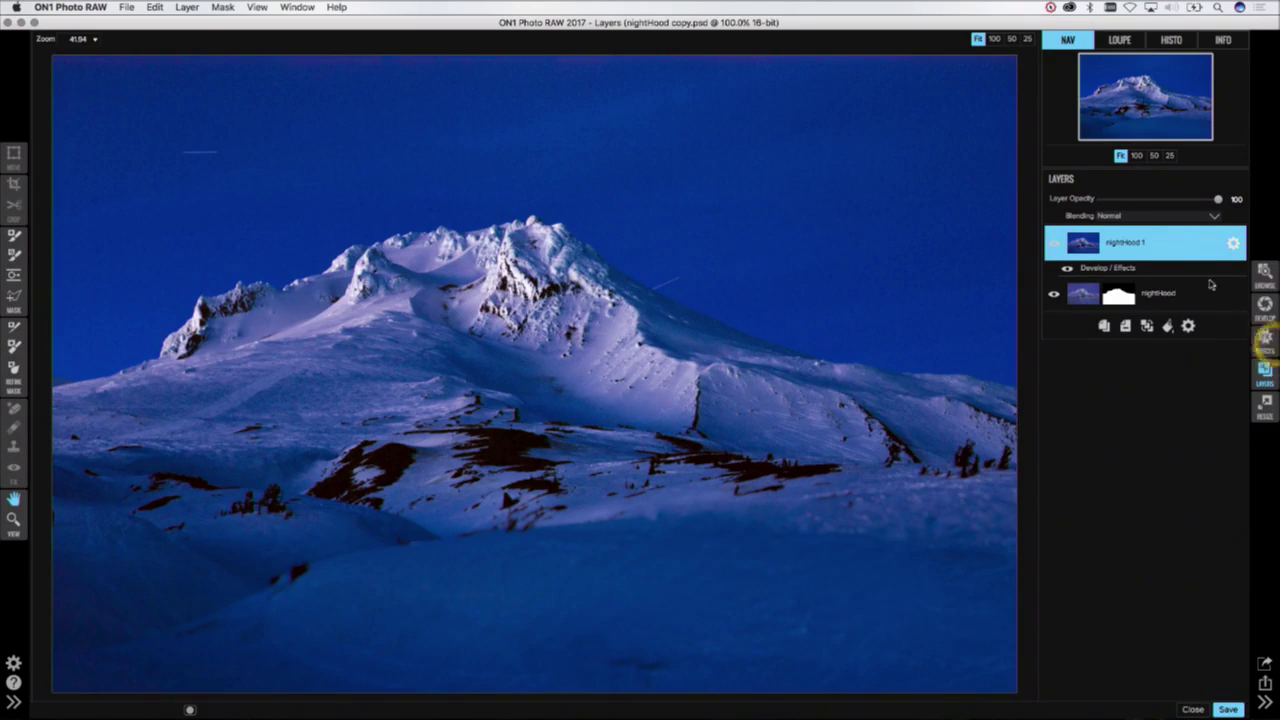
click(1138, 243)
click(1108, 268)
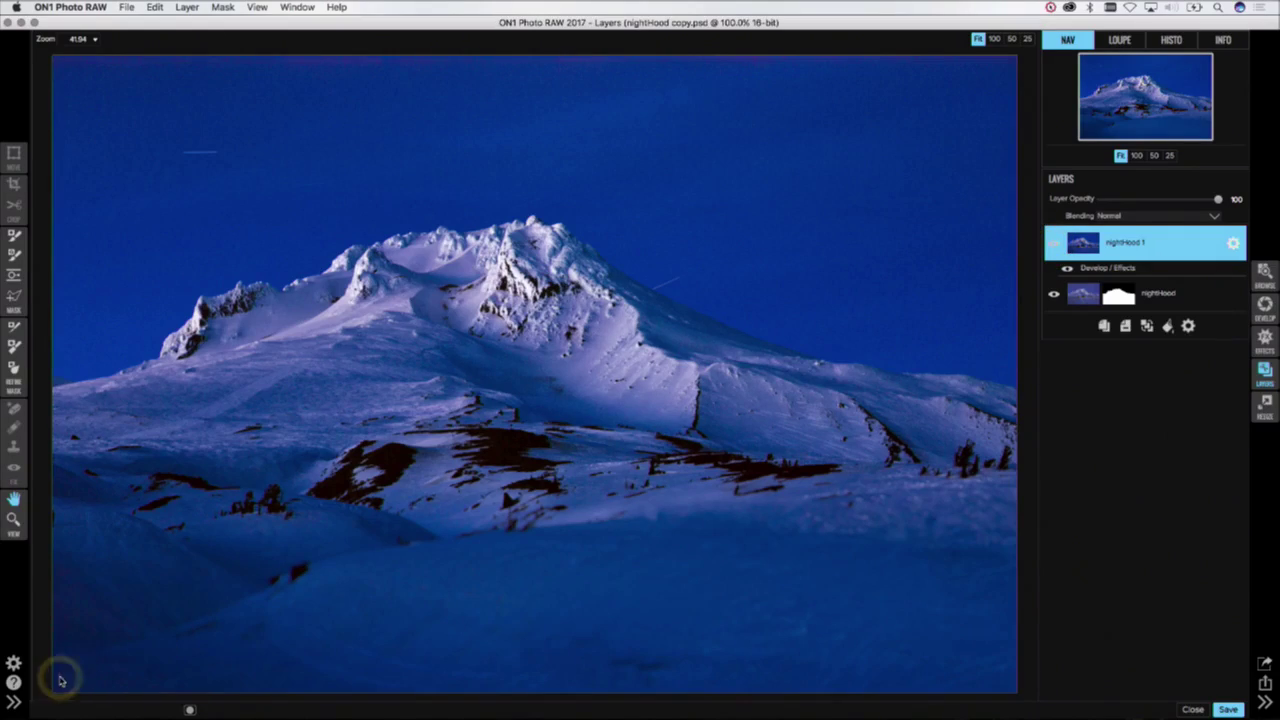
Step: Browse the ON1 Extras to the sky images inside the Backgrounds folder
click(14, 701)
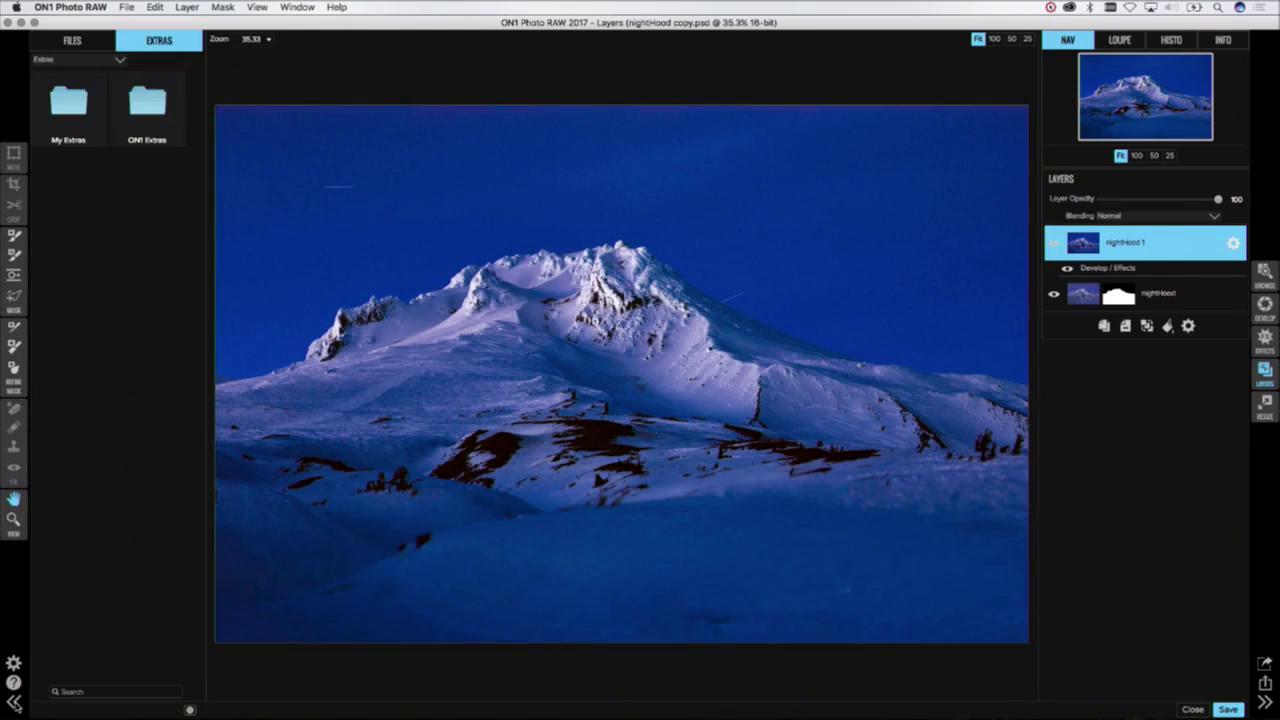
click(151, 151)
click(154, 112)
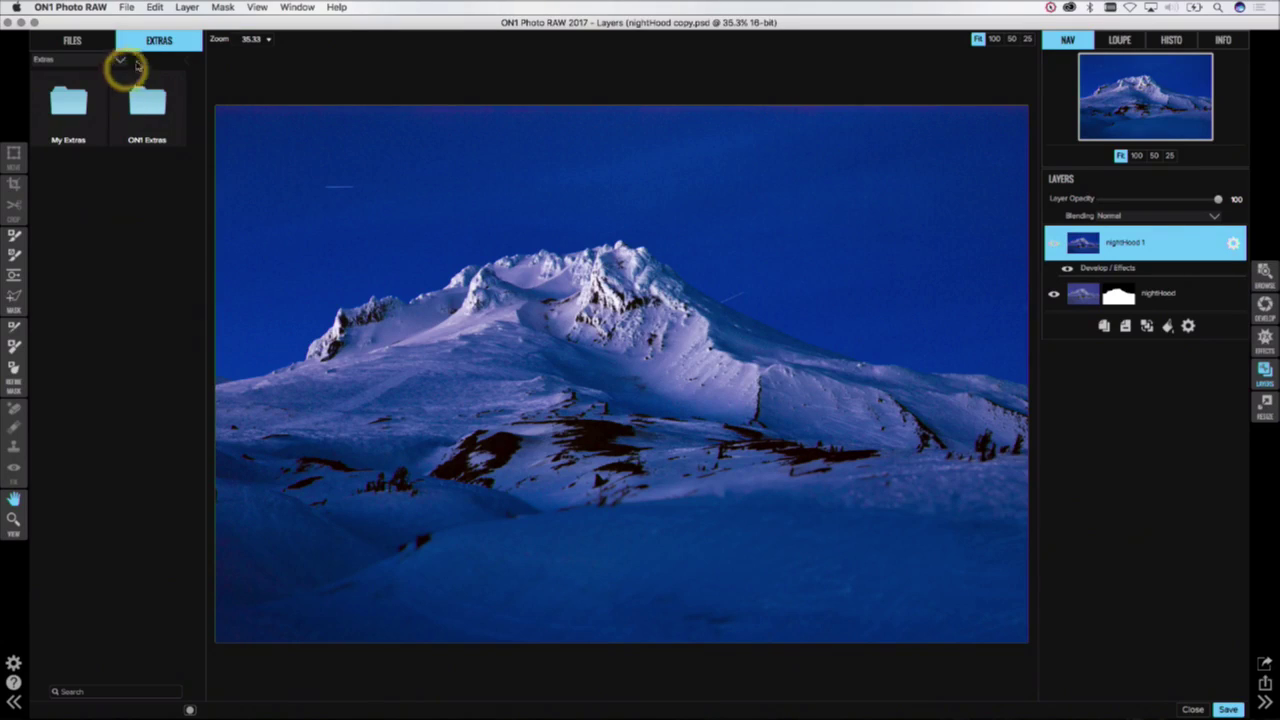
double_click(146, 115)
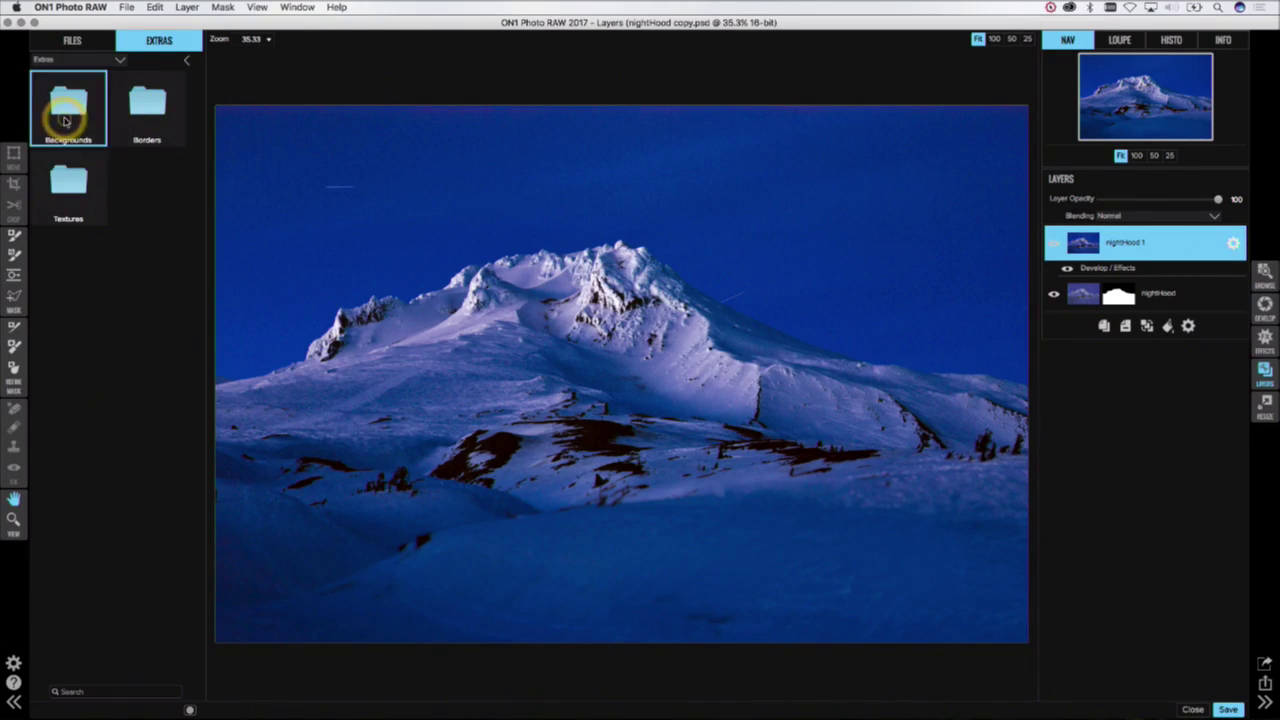
double_click(65, 121)
double_click(145, 186)
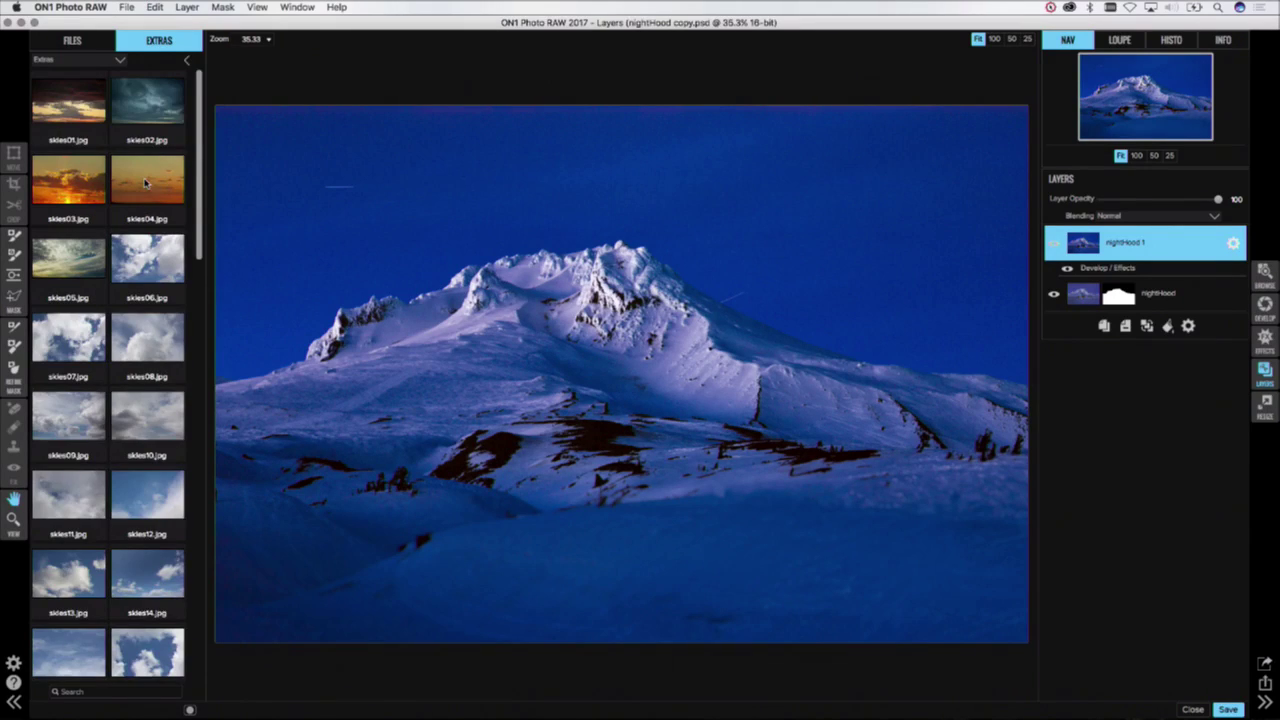
Step: Add the starry Skies42.jpg image to the open photo as a new layer and hide the image browser
scroll(145, 182, down, 10)
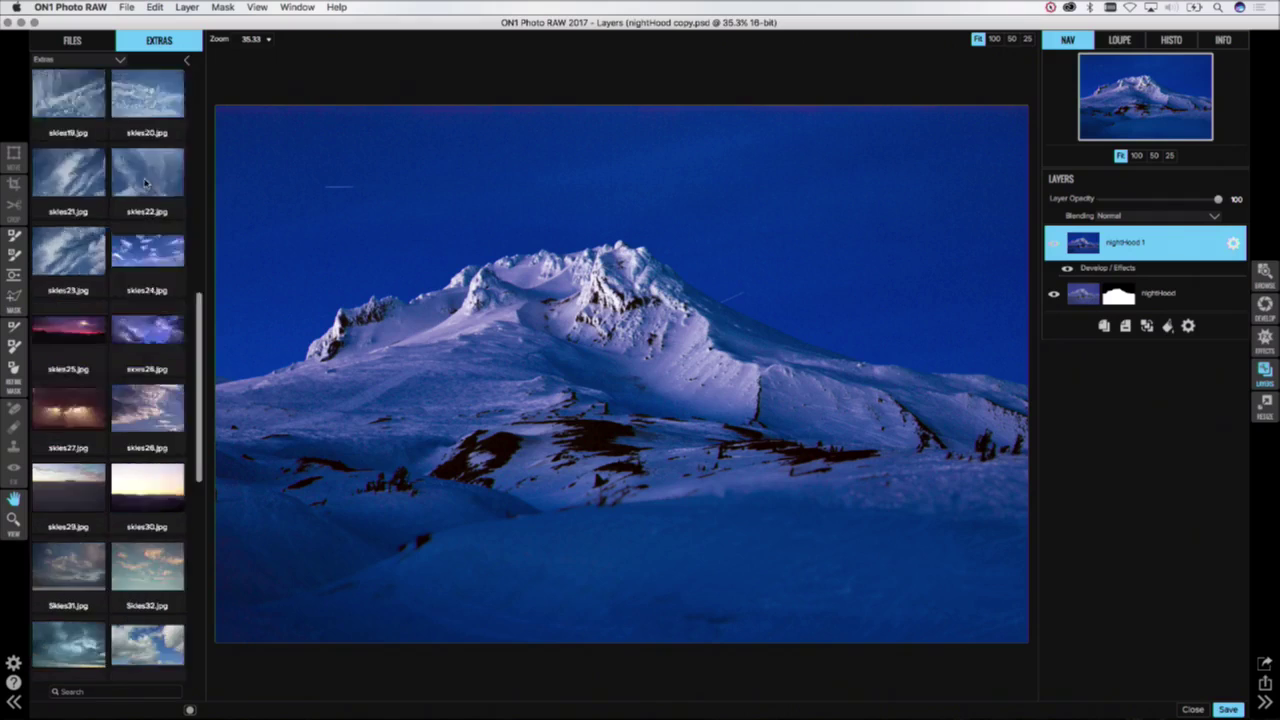
scroll(145, 182, down, 8)
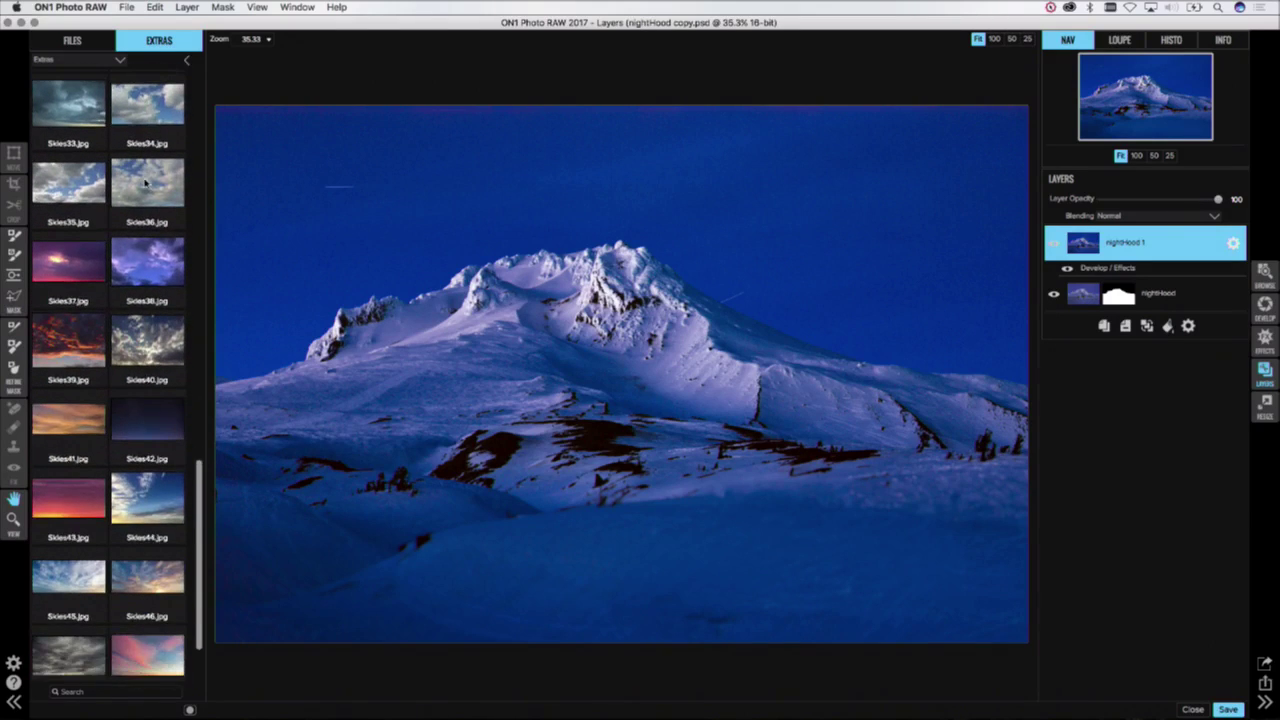
scroll(145, 182, down, 1)
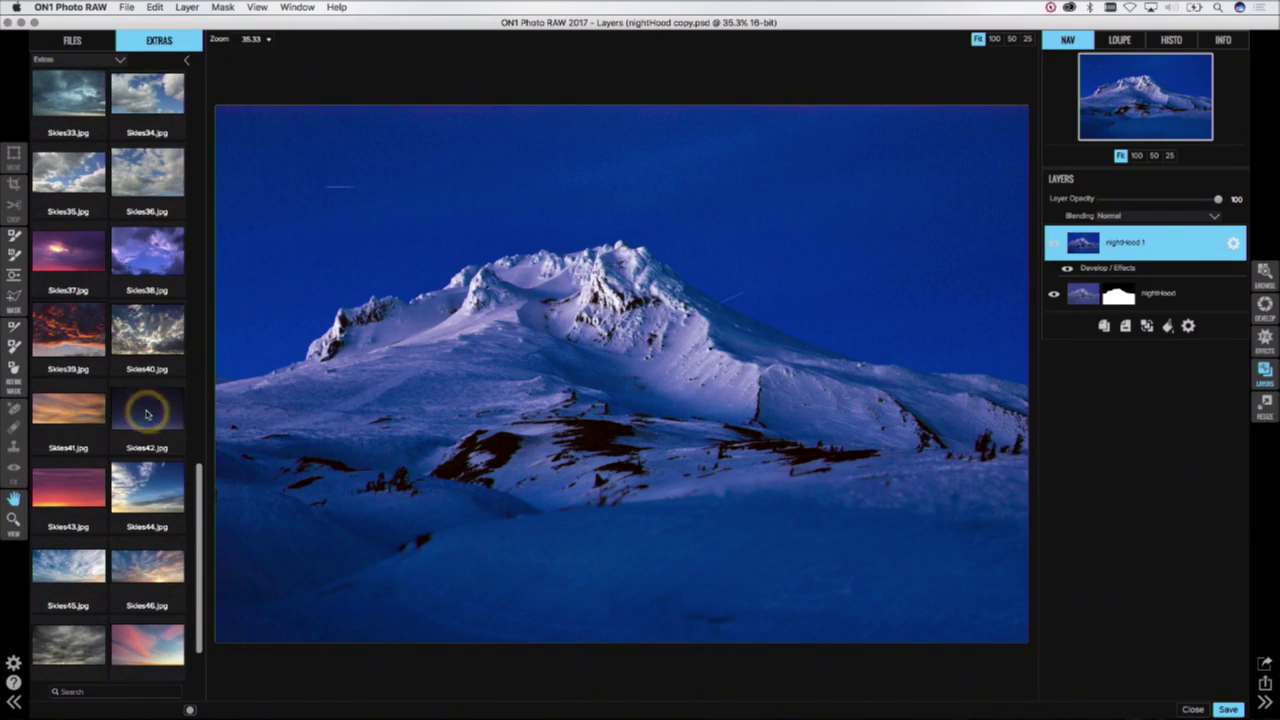
drag(146, 414, 397, 366)
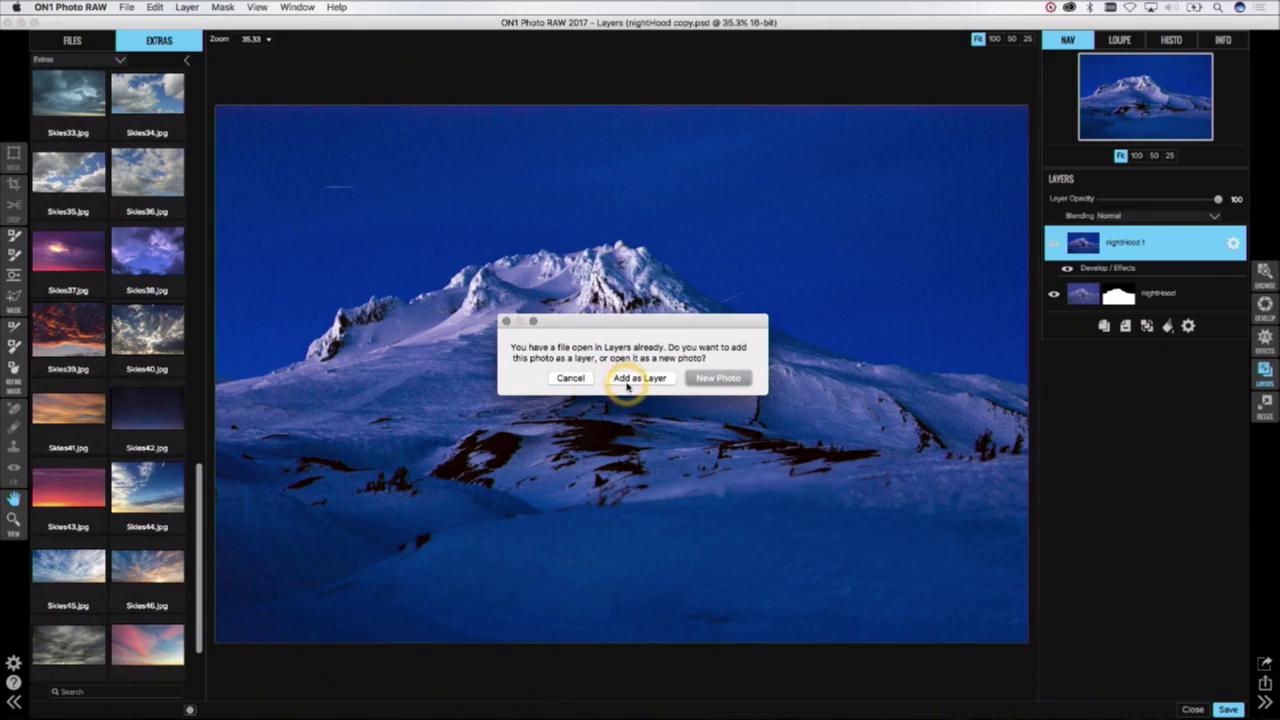
click(625, 383)
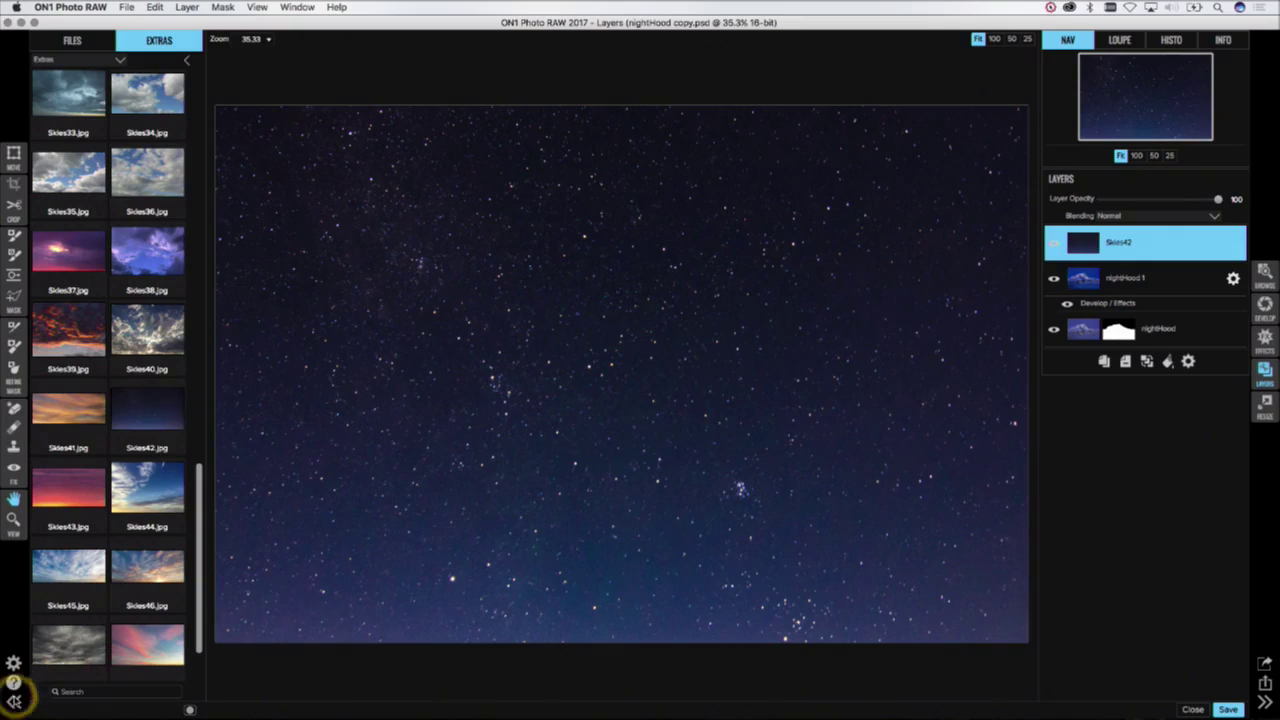
click(14, 702)
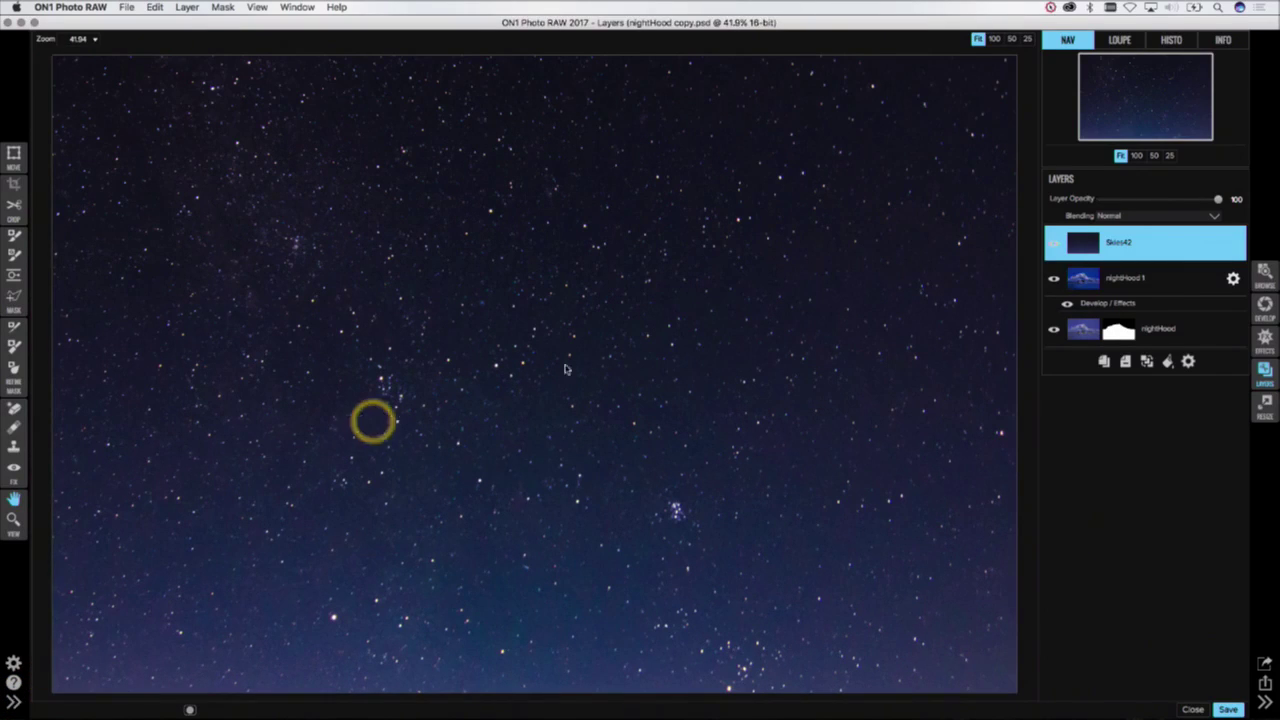
Step: Fit the Skies42 layer to the canvas and squash it from below to a height of about 1363, then apply the transform
click(15, 154)
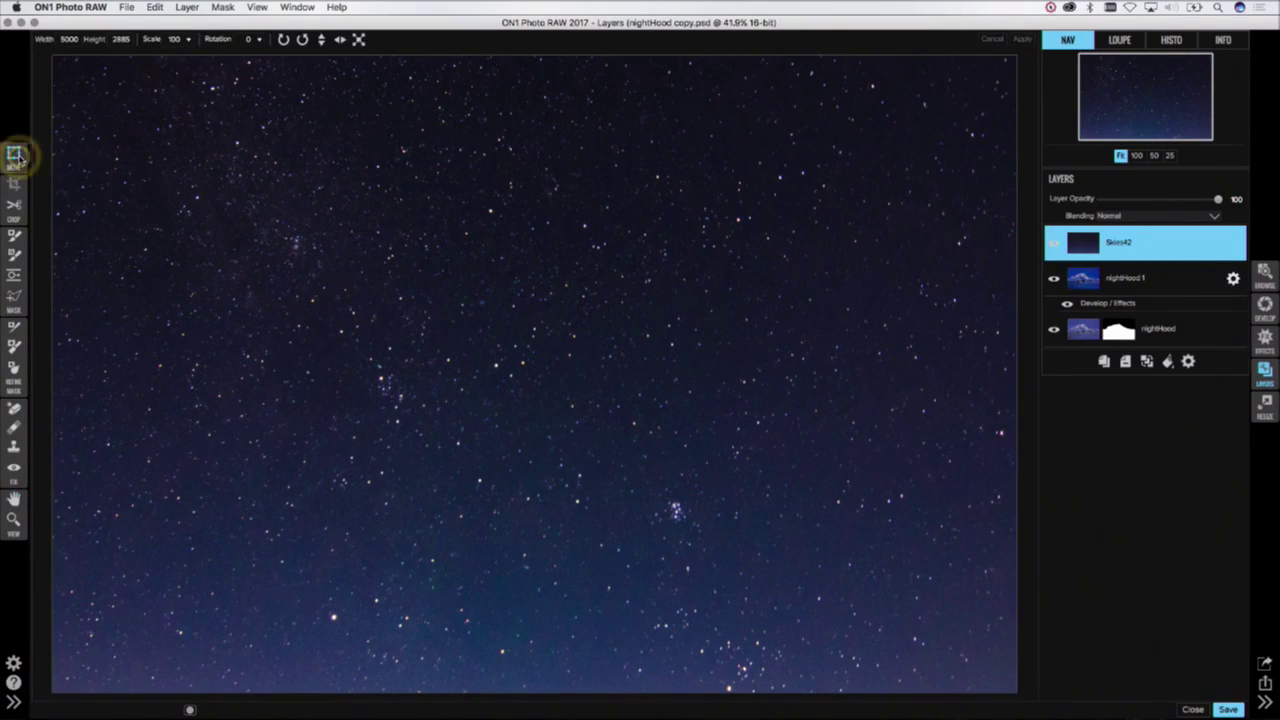
click(358, 38)
click(554, 260)
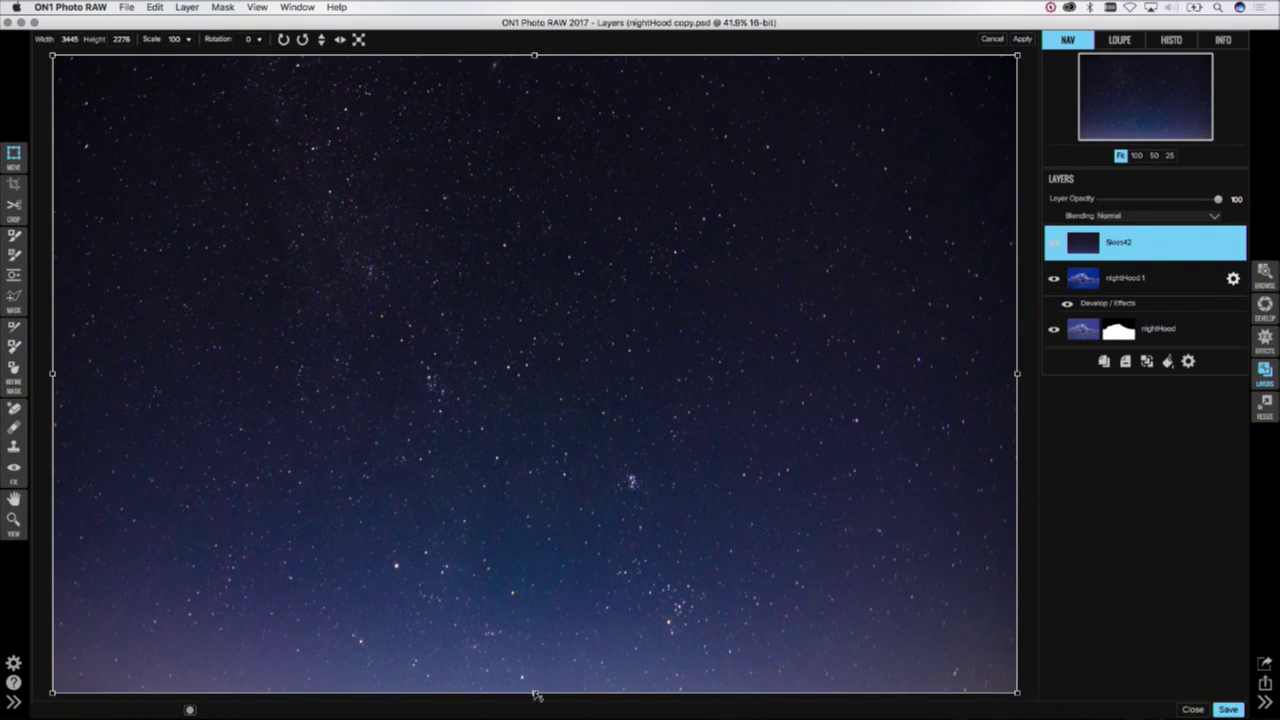
drag(535, 692, 507, 440)
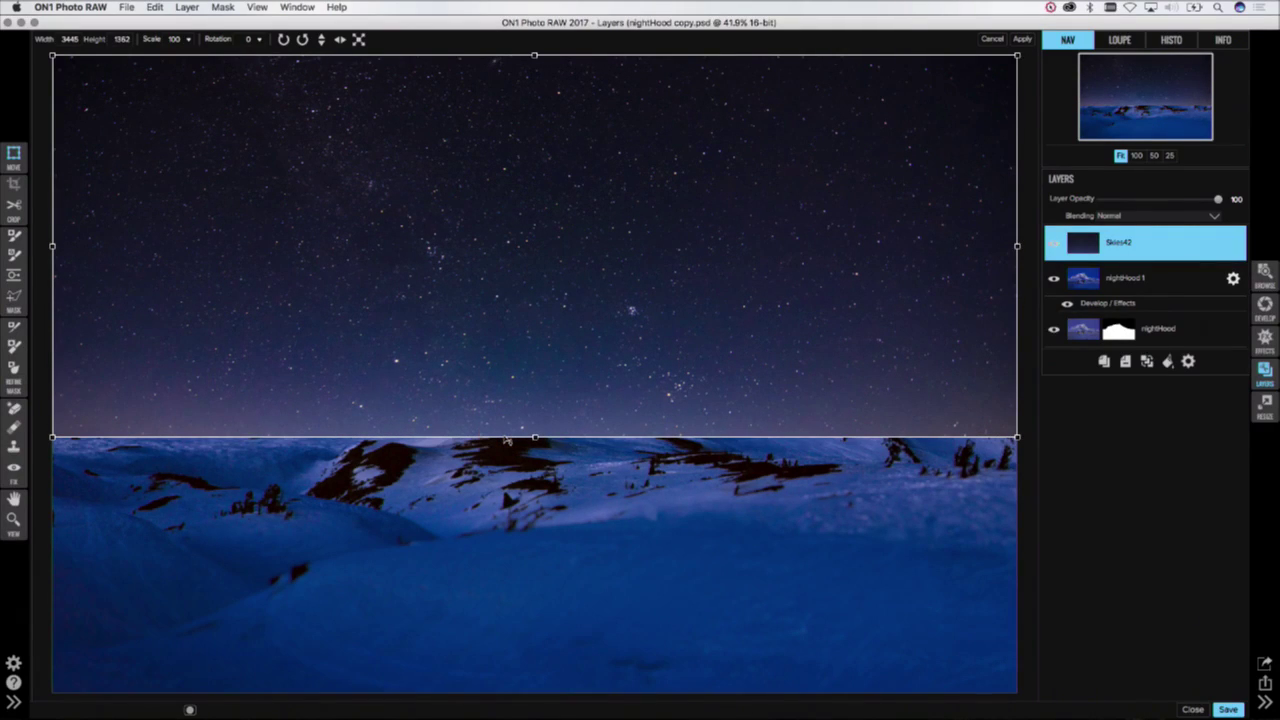
key(Return)
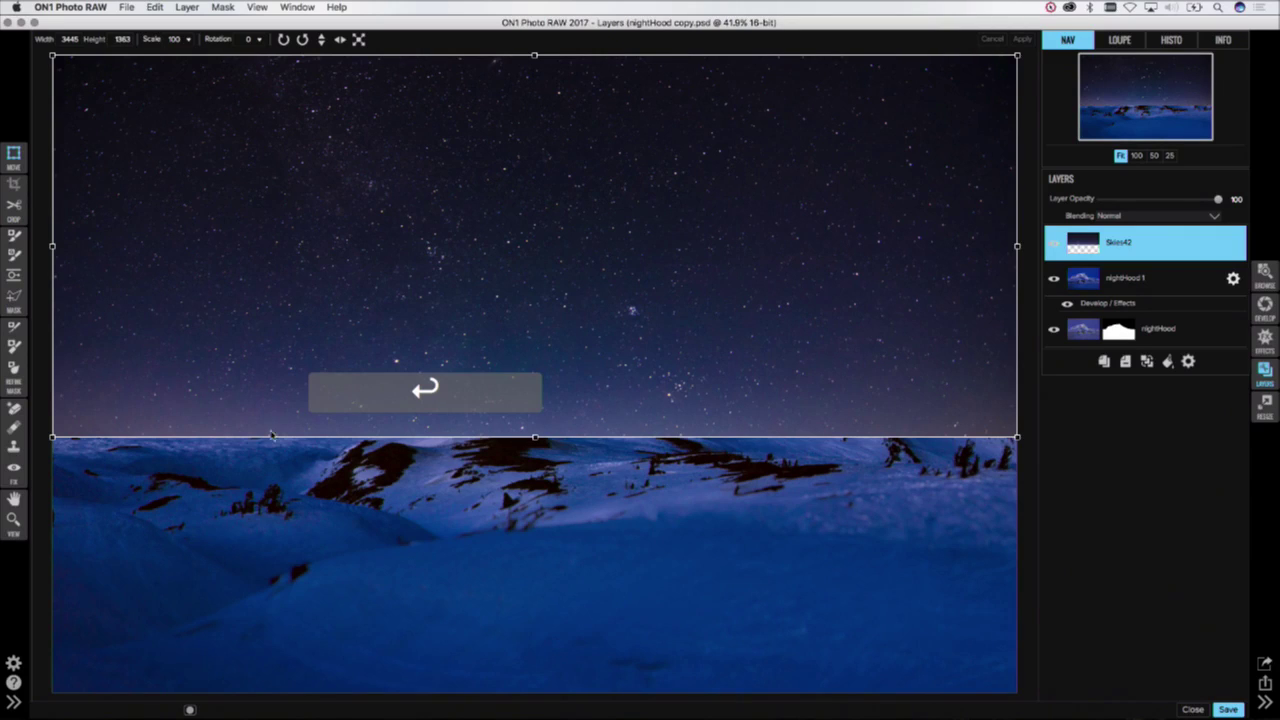
click(14, 497)
drag(702, 286, 766, 318)
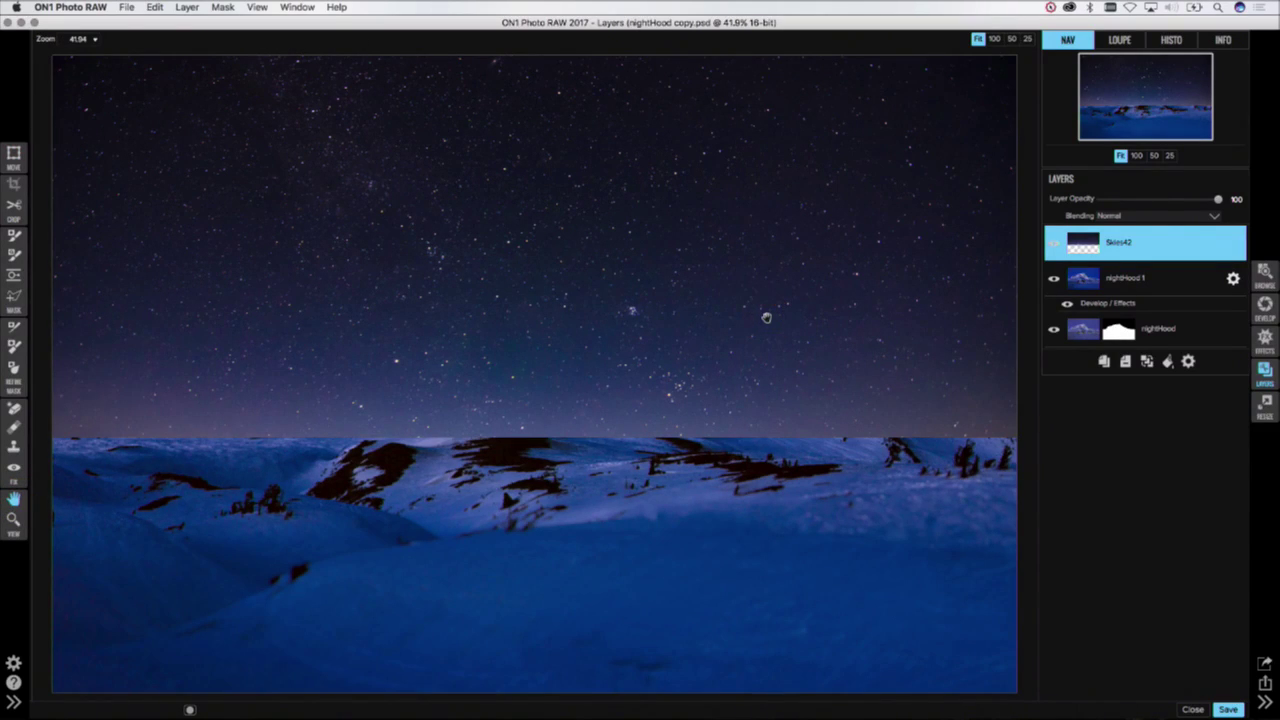
Step: Copy the nightHood layer's mask and move the Skies42 layer directly beneath nightHood 1
ctrl+click(1120, 338)
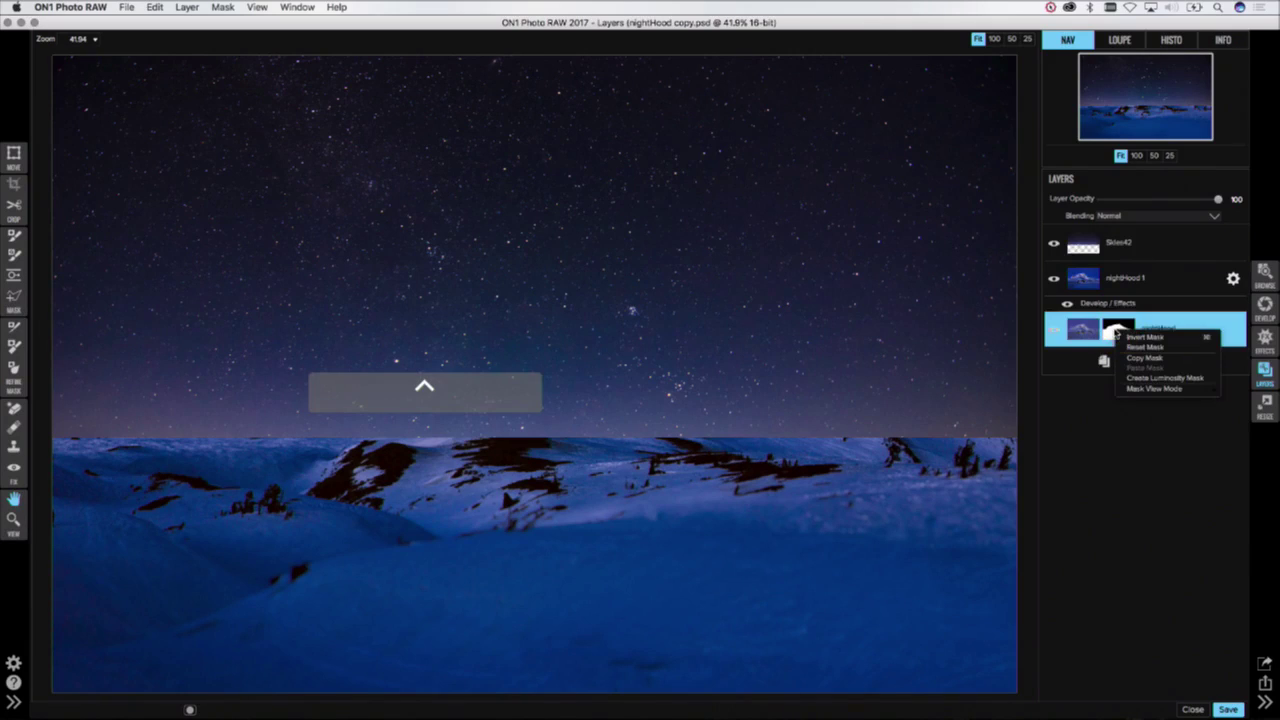
click(1140, 357)
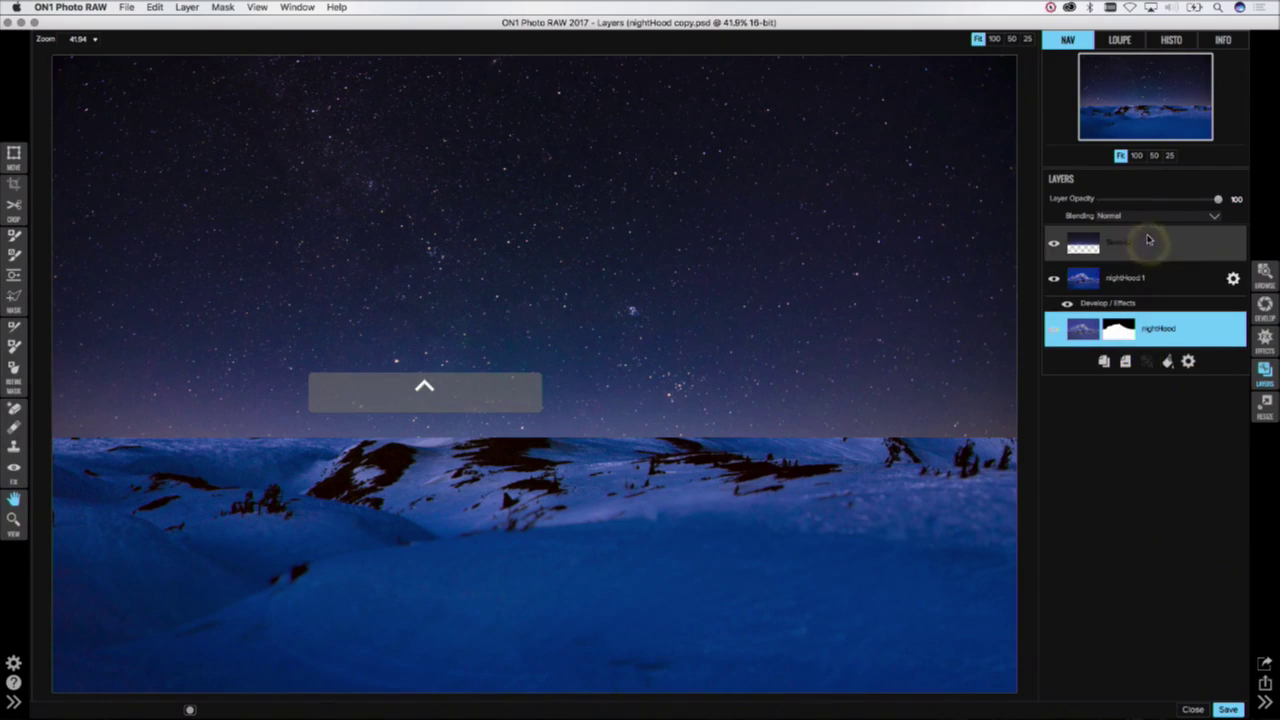
click(1148, 241)
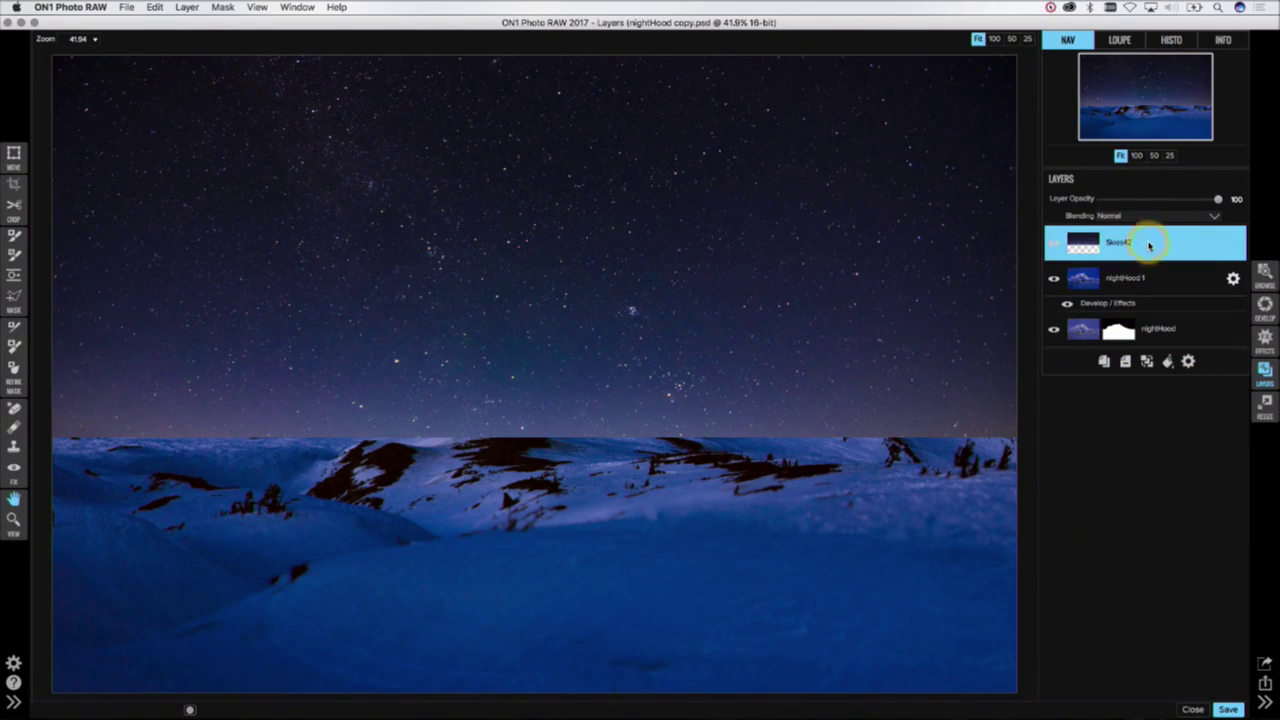
drag(1148, 245, 1144, 298)
click(1142, 250)
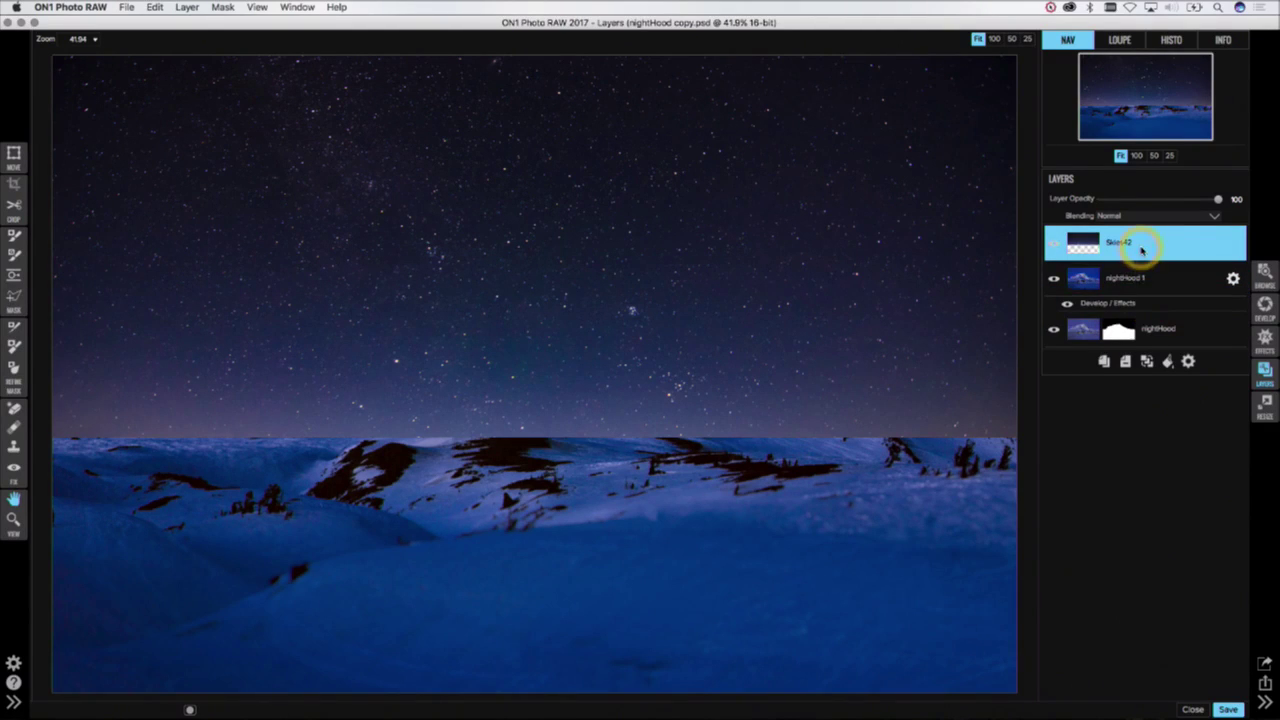
drag(1142, 250, 1088, 295)
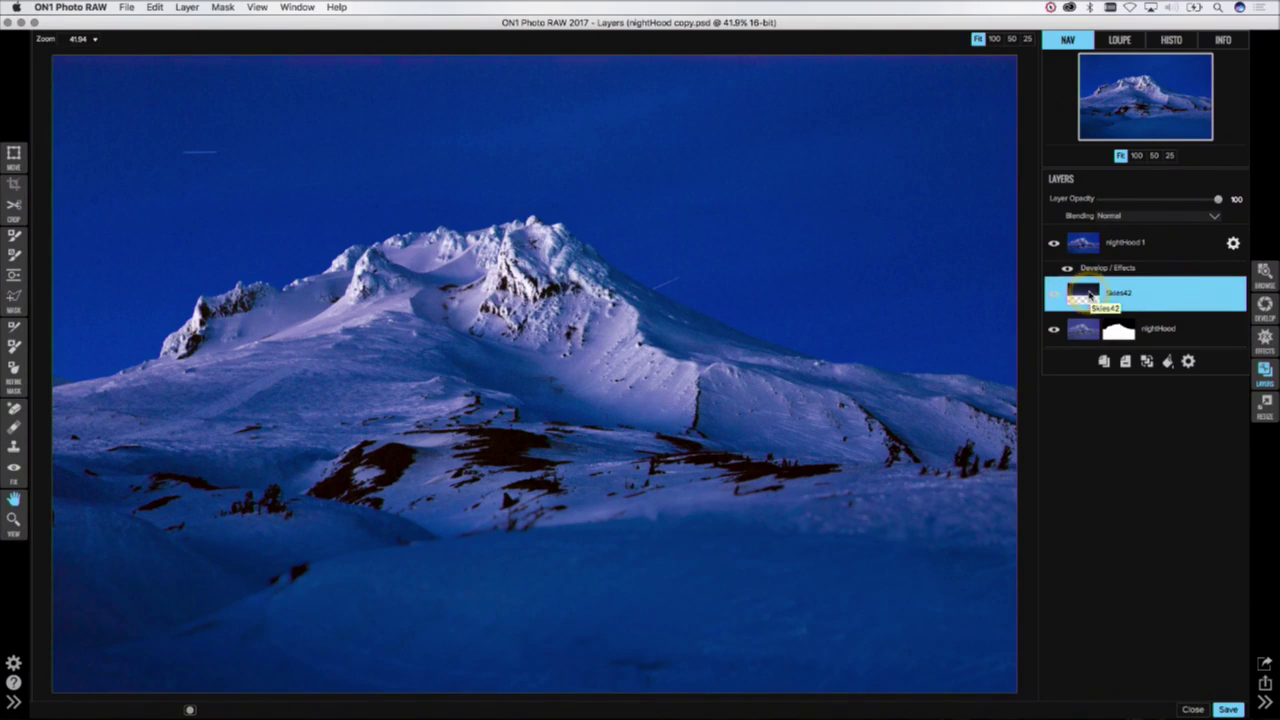
Step: Paste the copied mask onto the nightHood 1 layer
ctrl+click(1090, 293)
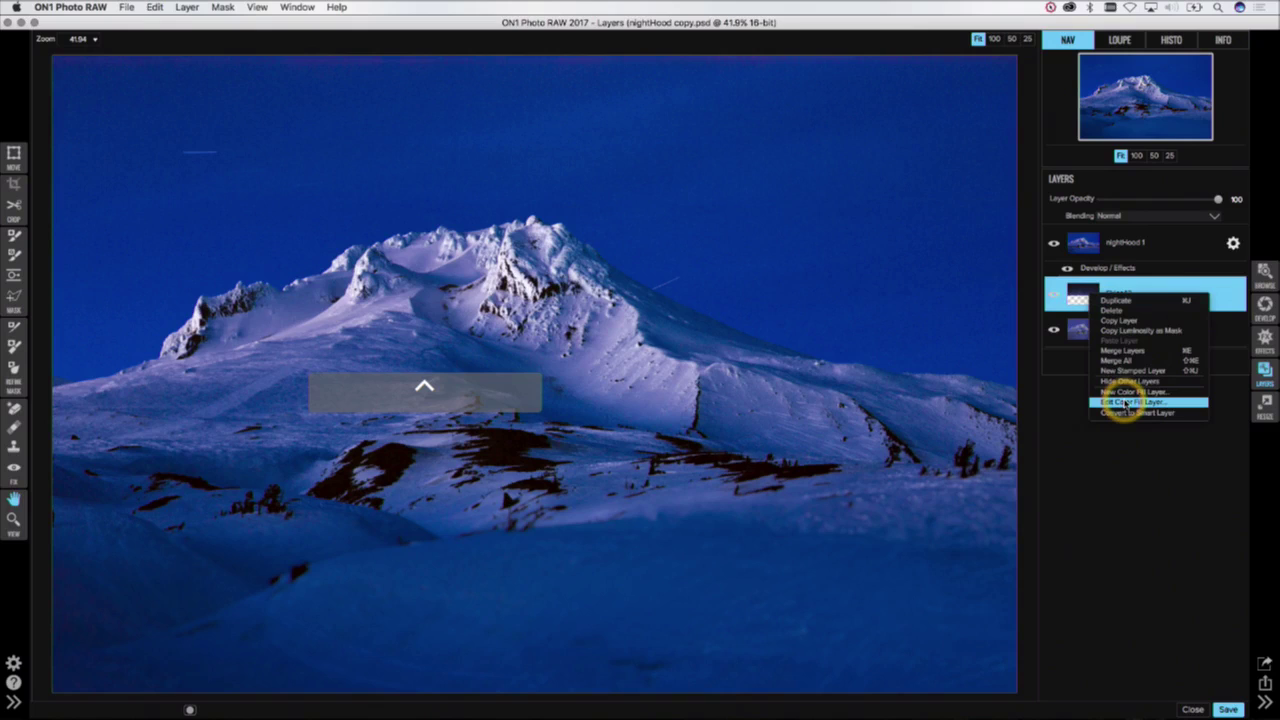
click(1142, 243)
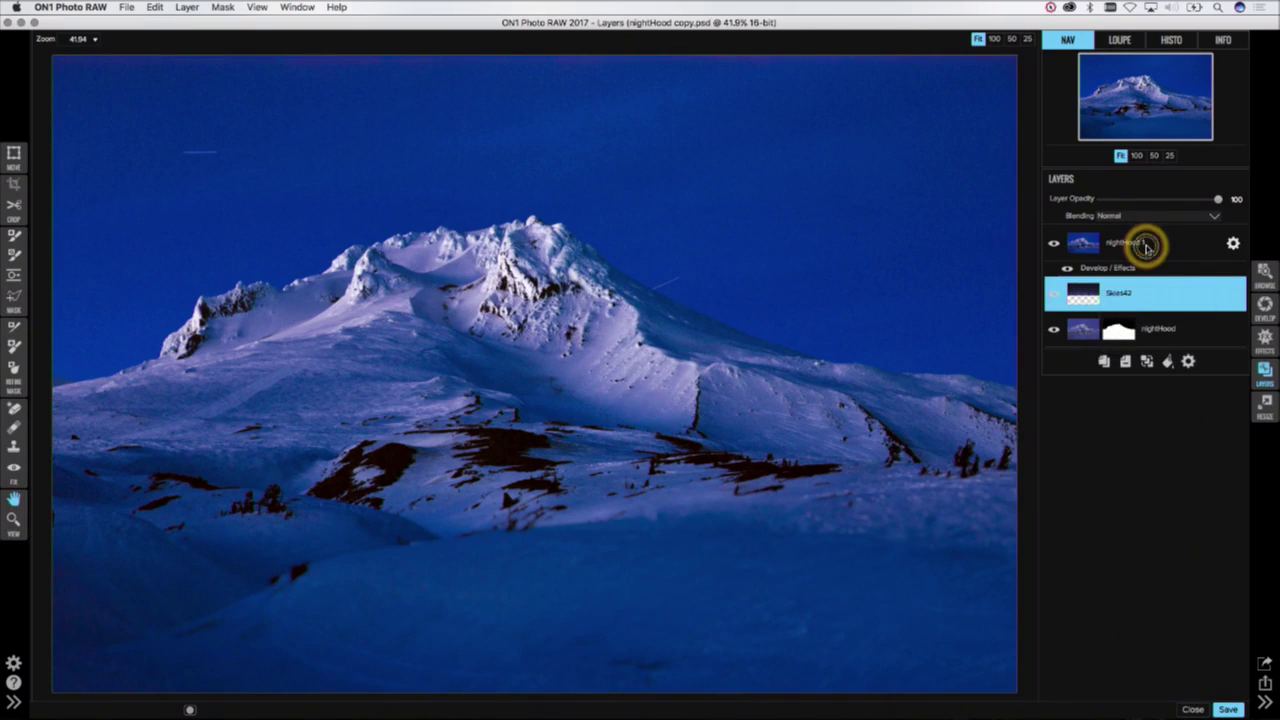
click(1150, 250)
ctrl+click(1155, 252)
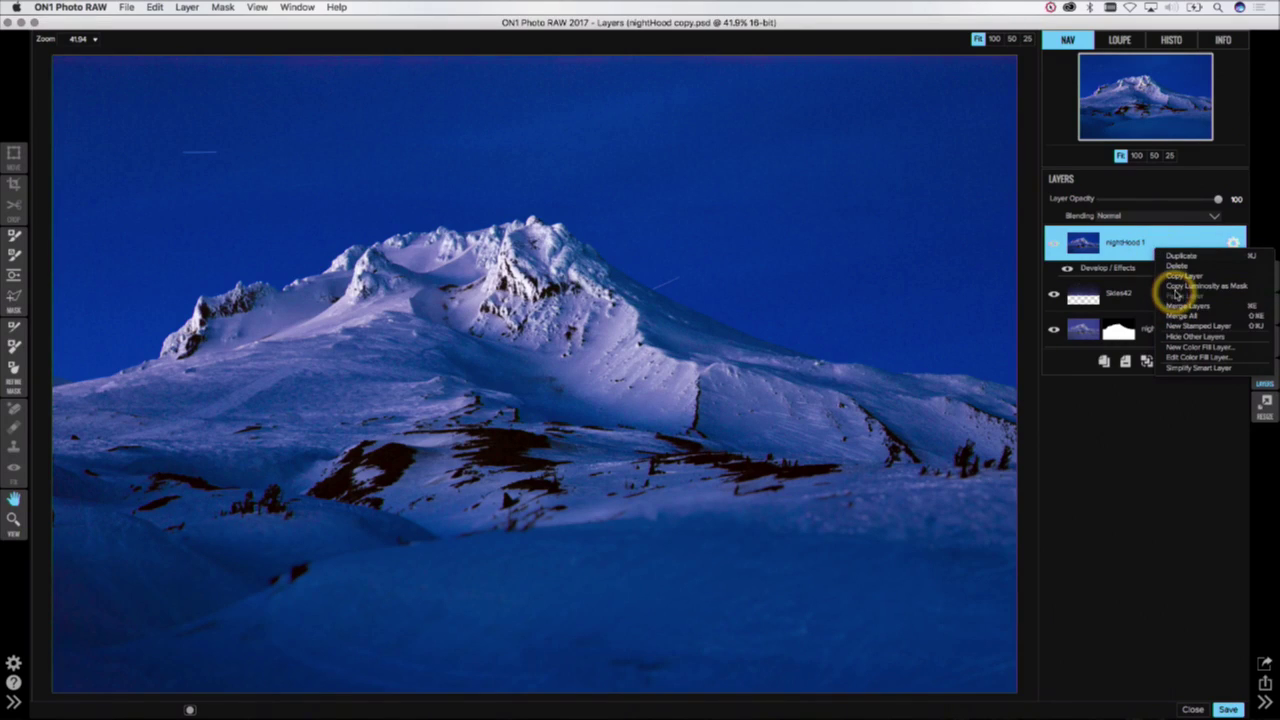
click(1130, 440)
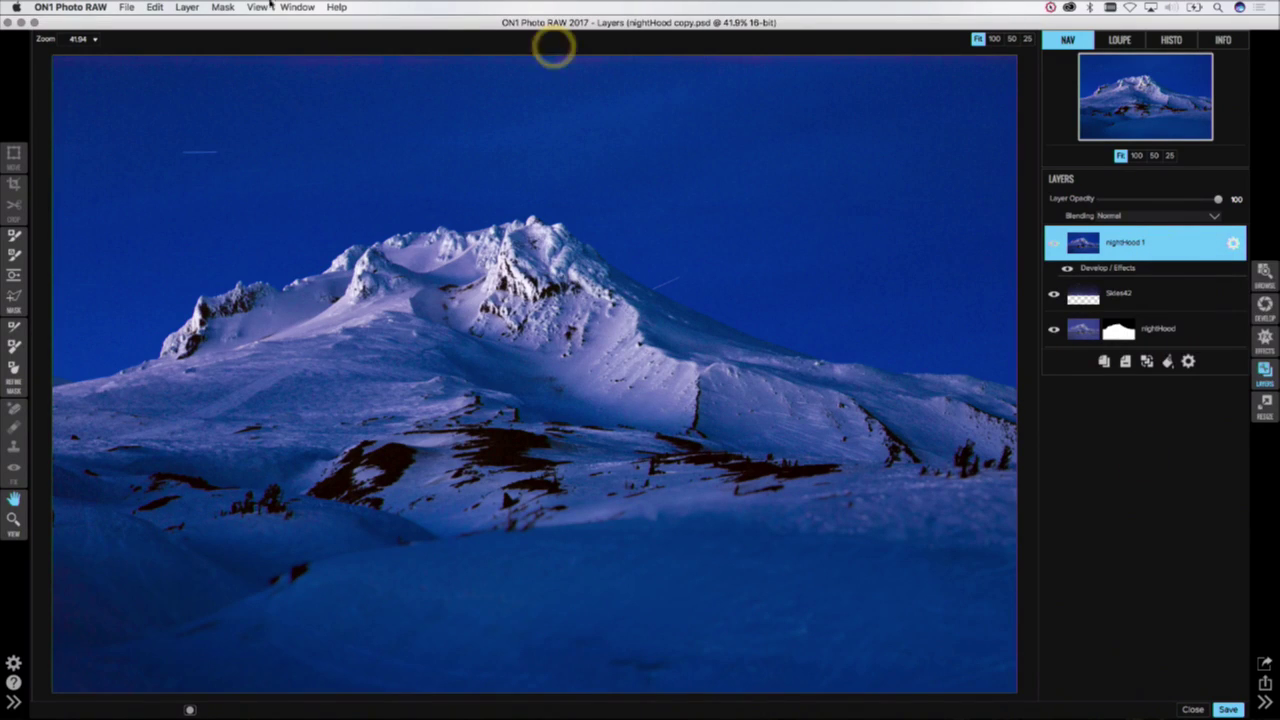
click(222, 7)
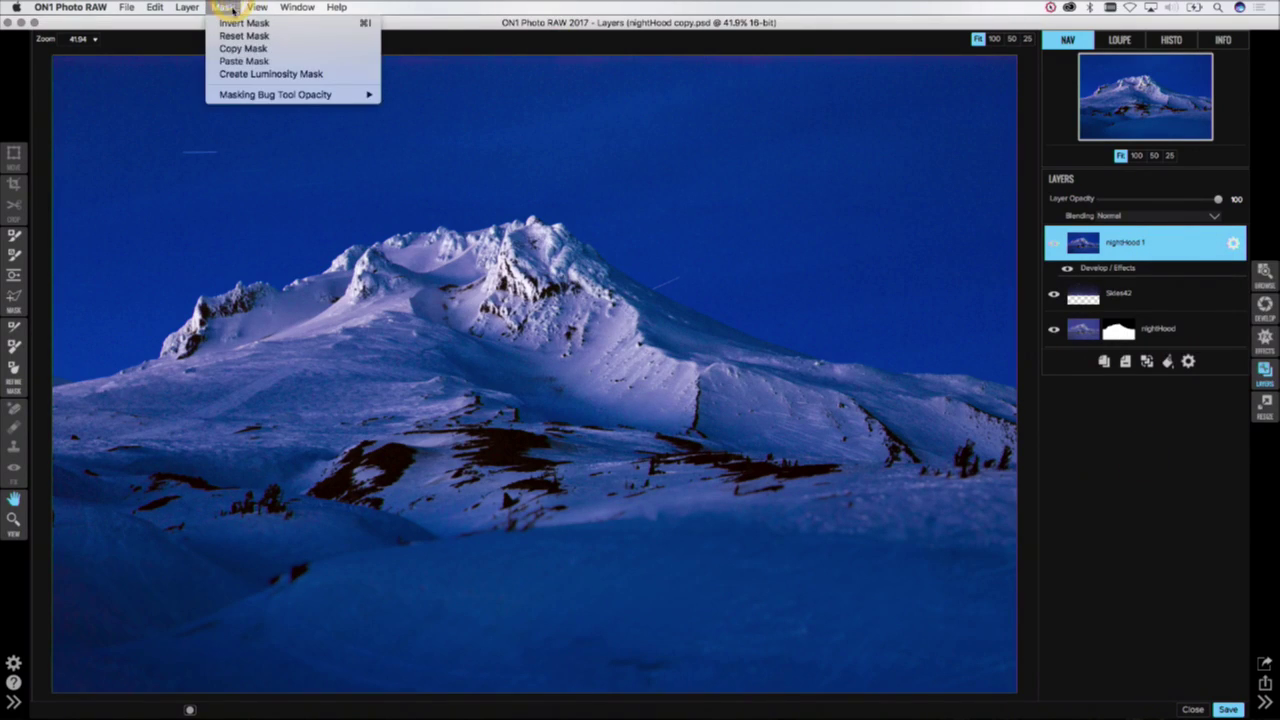
click(241, 62)
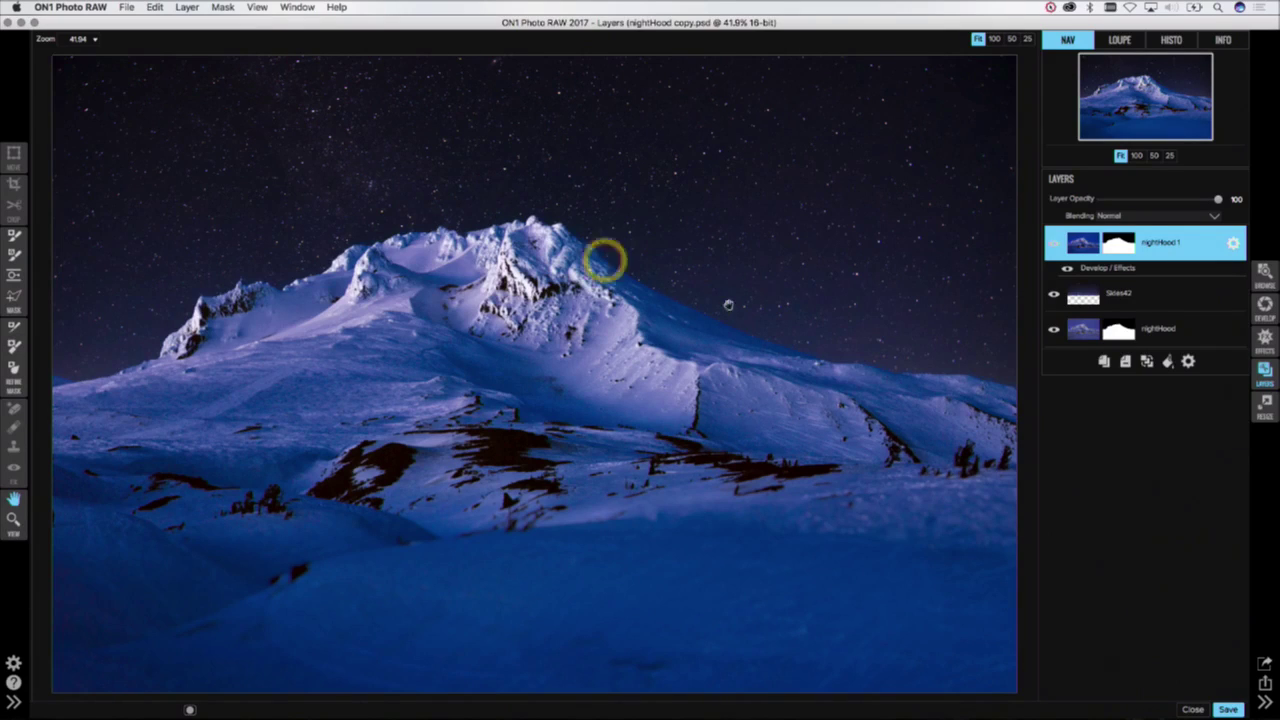
Step: Reset the mask on the nightHood 1 layer and move the Skies42 layer above it
drag(1110, 294, 1120, 250)
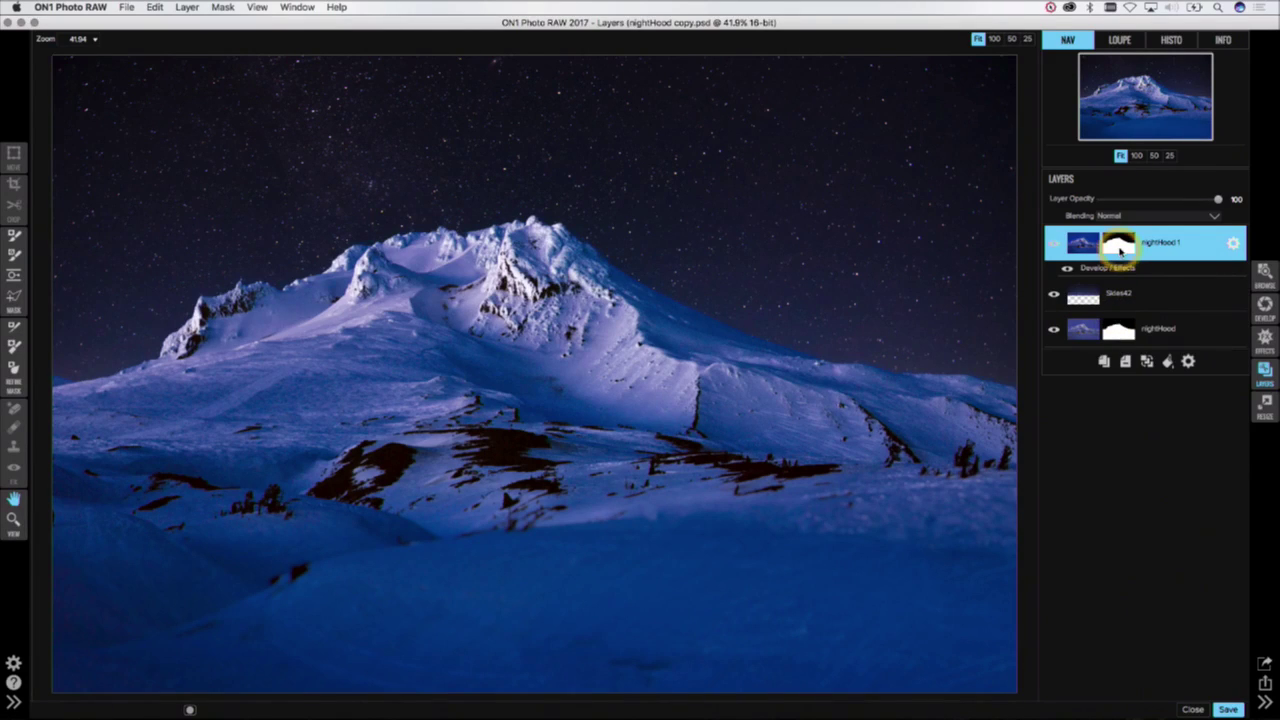
ctrl+click(1120, 250)
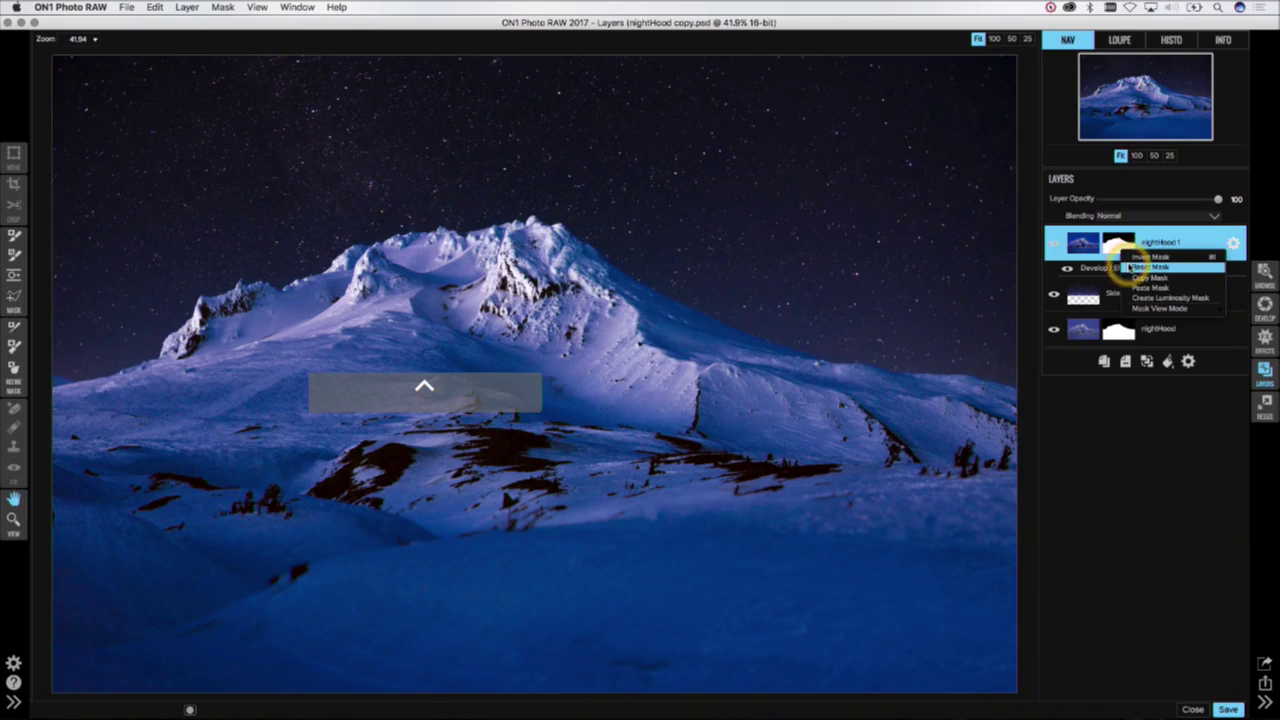
click(1130, 266)
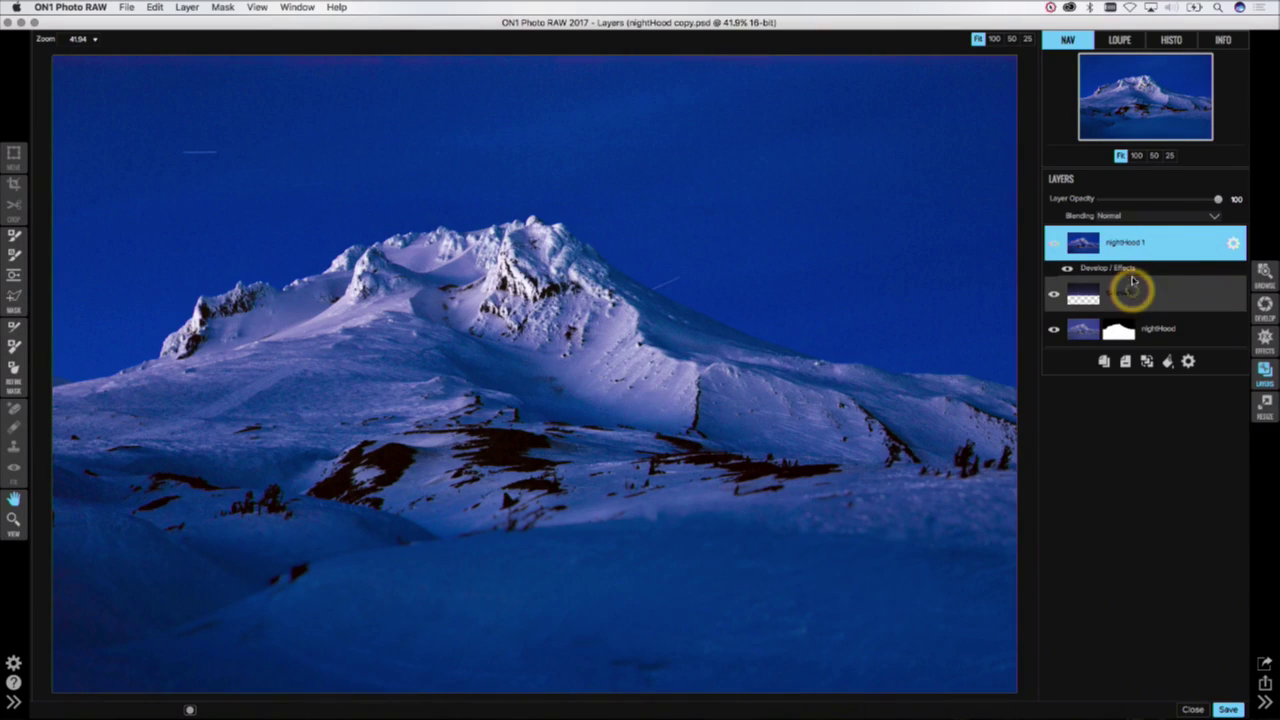
drag(1132, 284, 1131, 233)
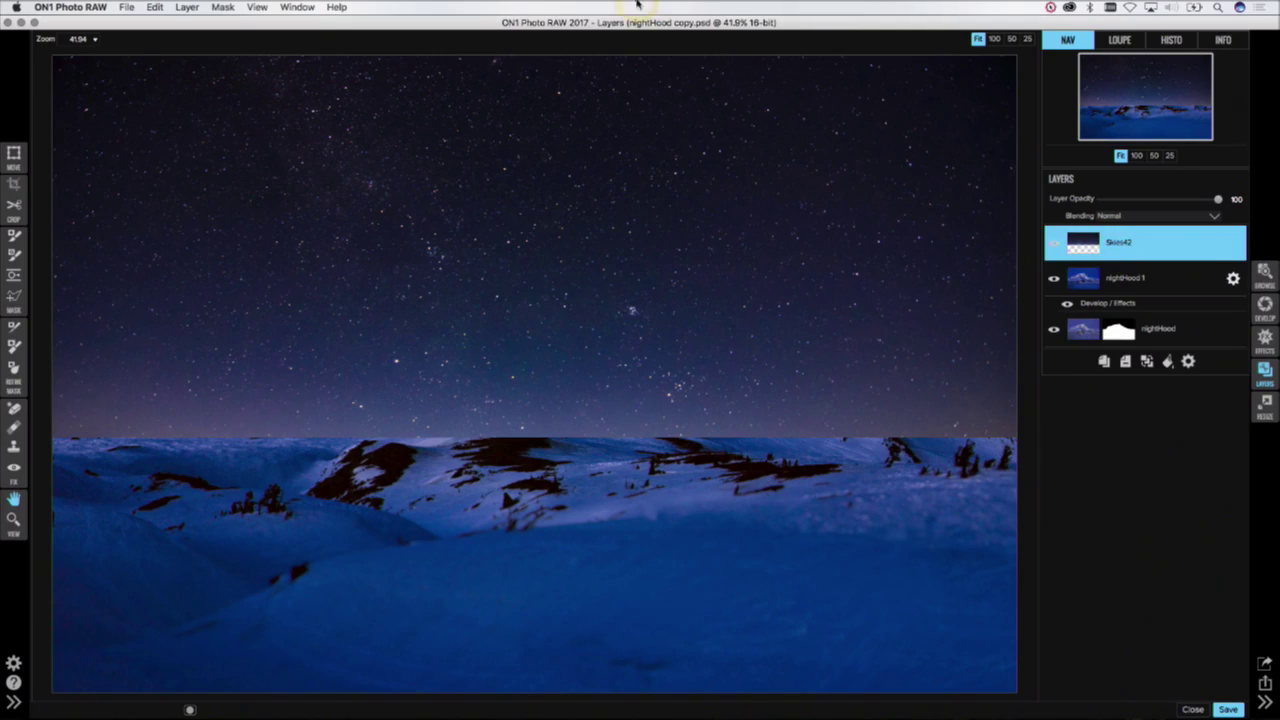
Step: Paste the copied mountain mask onto the Skies42 layer and invert it so the stars cover only the sky
click(224, 7)
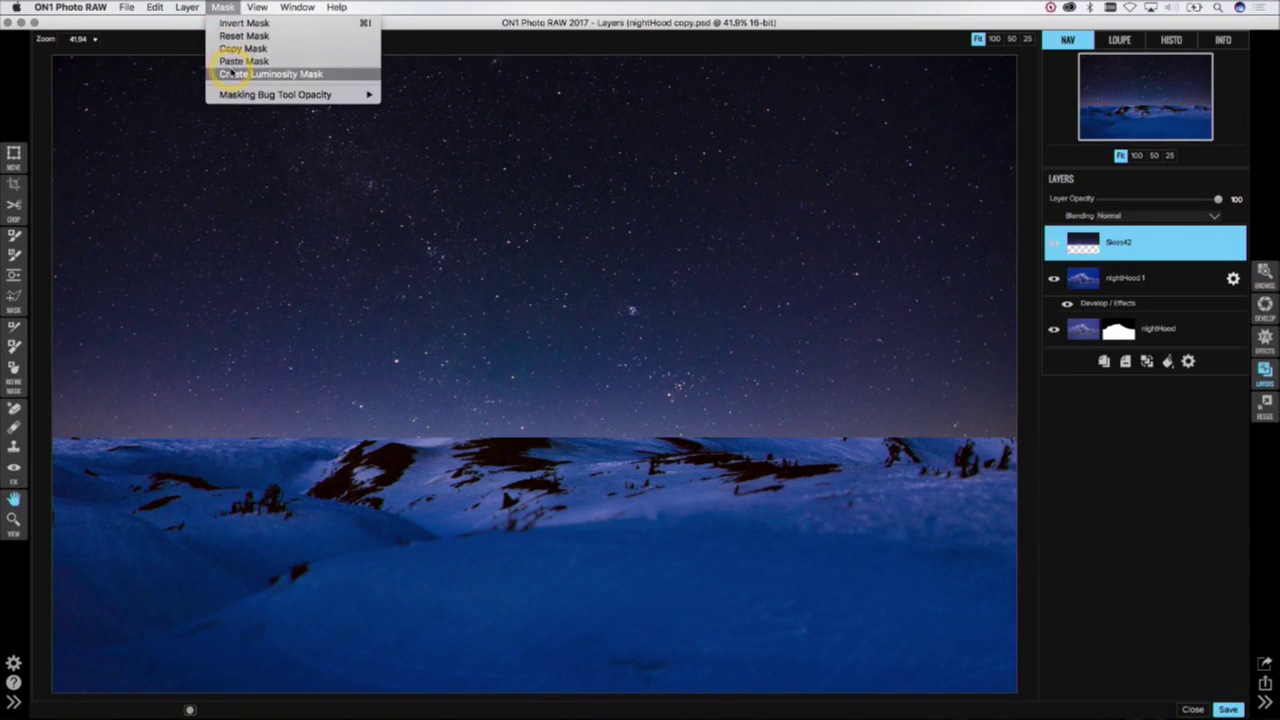
click(232, 60)
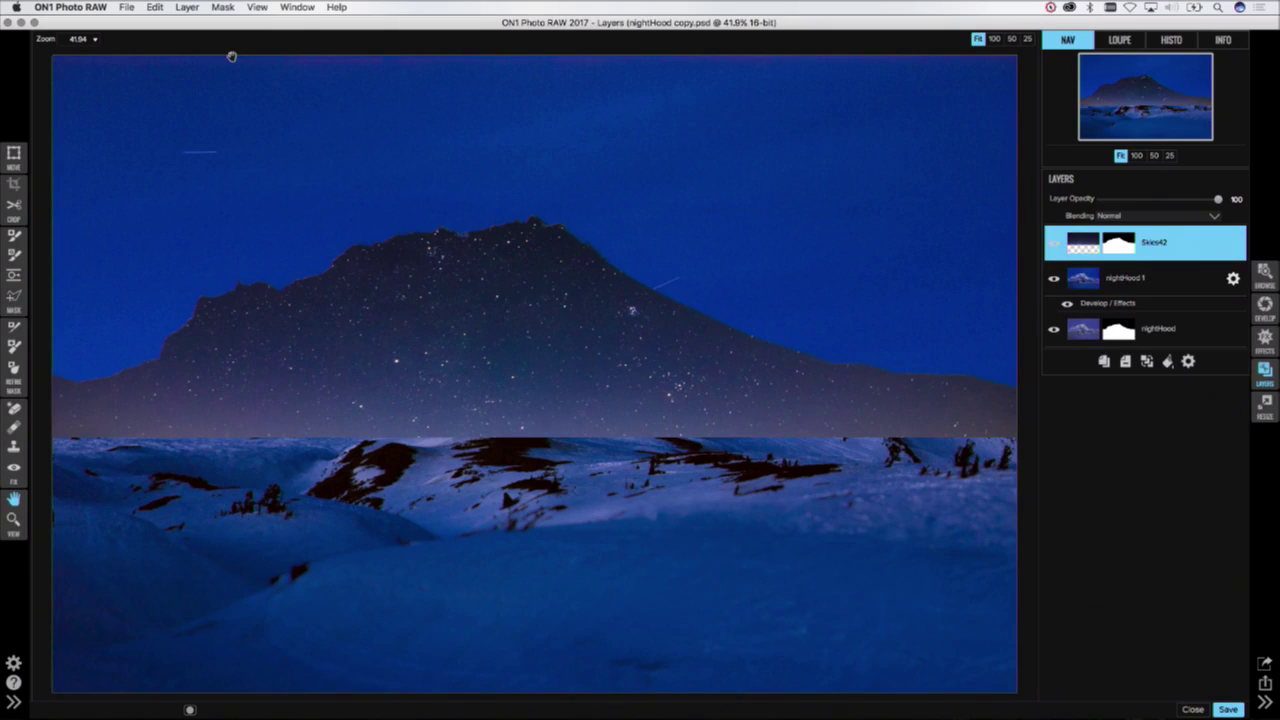
click(224, 6)
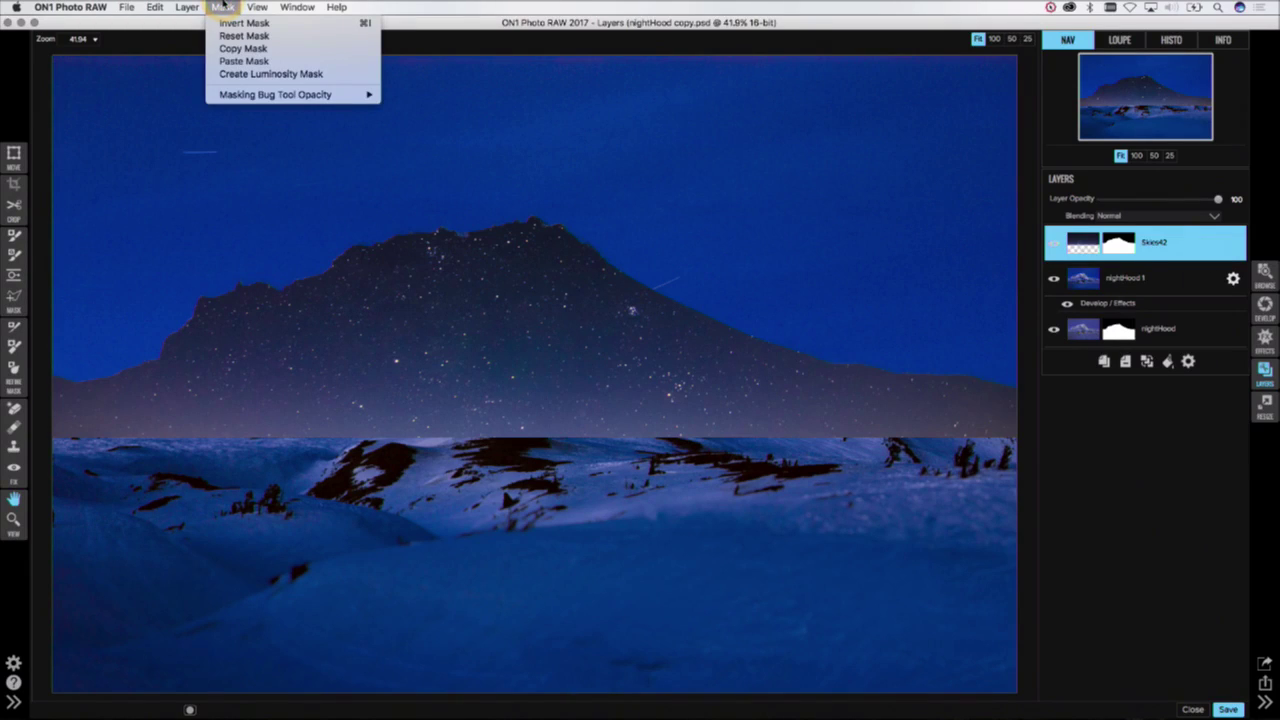
click(224, 22)
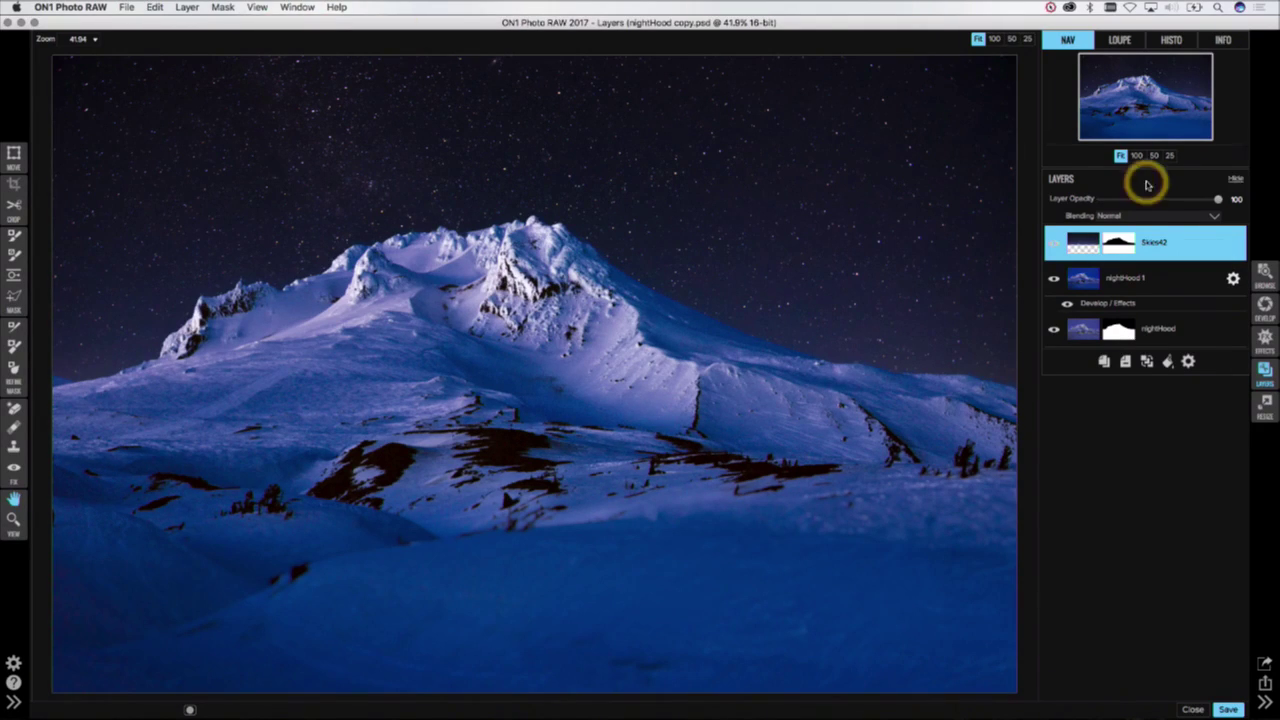
Step: Try the Luminosity blending mode on the Skies42 layer, with its opacity set first to 79 and finally to 100
drag(1218, 199, 1193, 206)
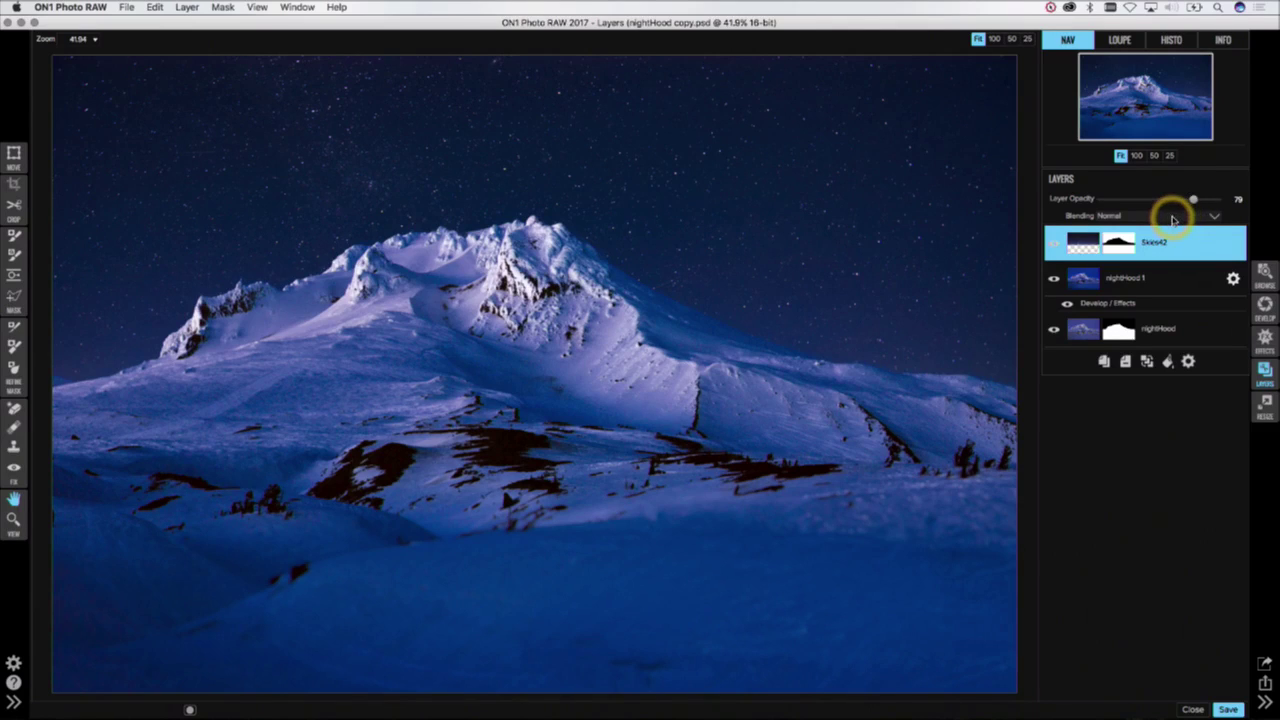
click(1177, 217)
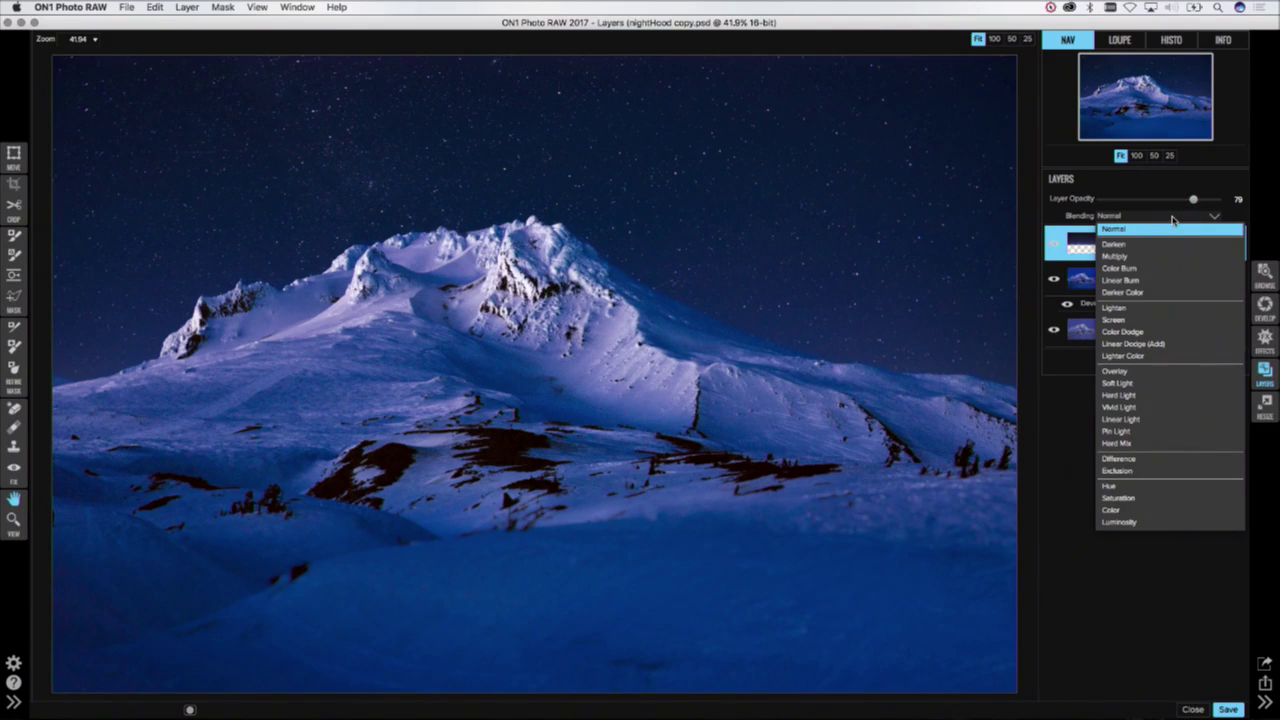
drag(1180, 366, 1157, 527)
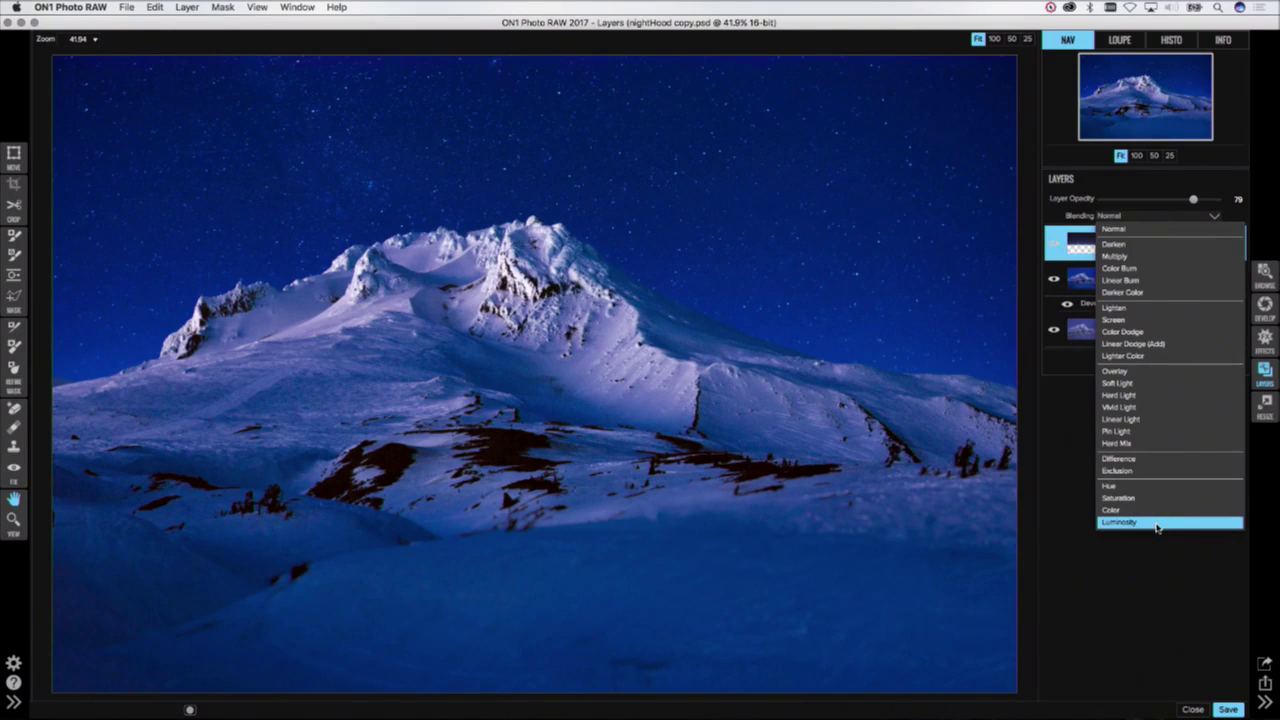
click(1157, 524)
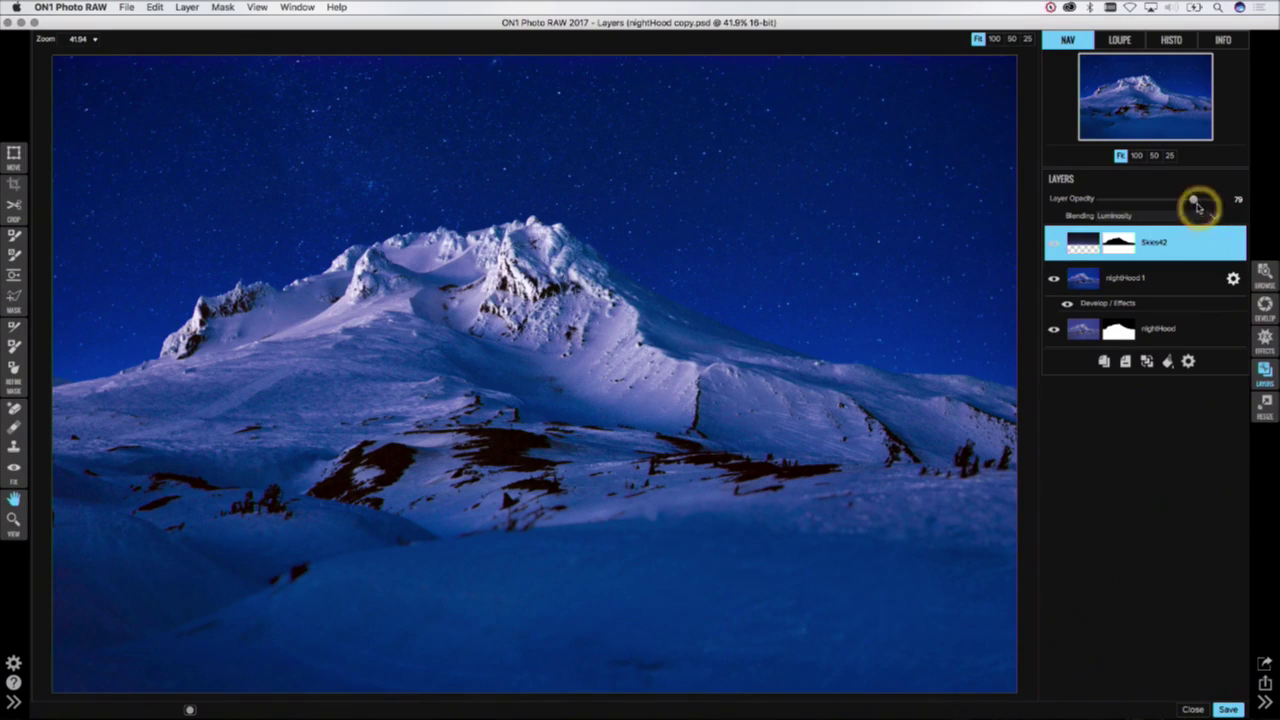
drag(1193, 200, 1234, 202)
click(1217, 197)
click(921, 206)
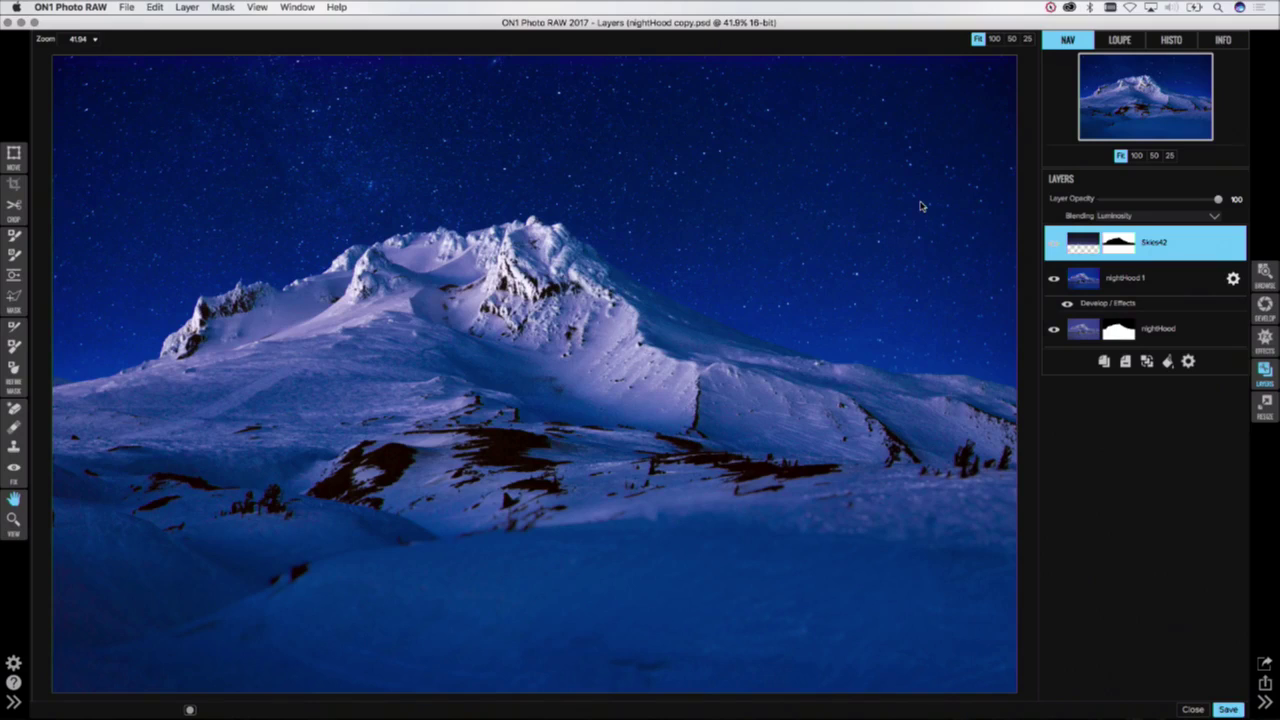
Step: Set the blending mode of the Skies42 layer to Hard Light
click(1112, 214)
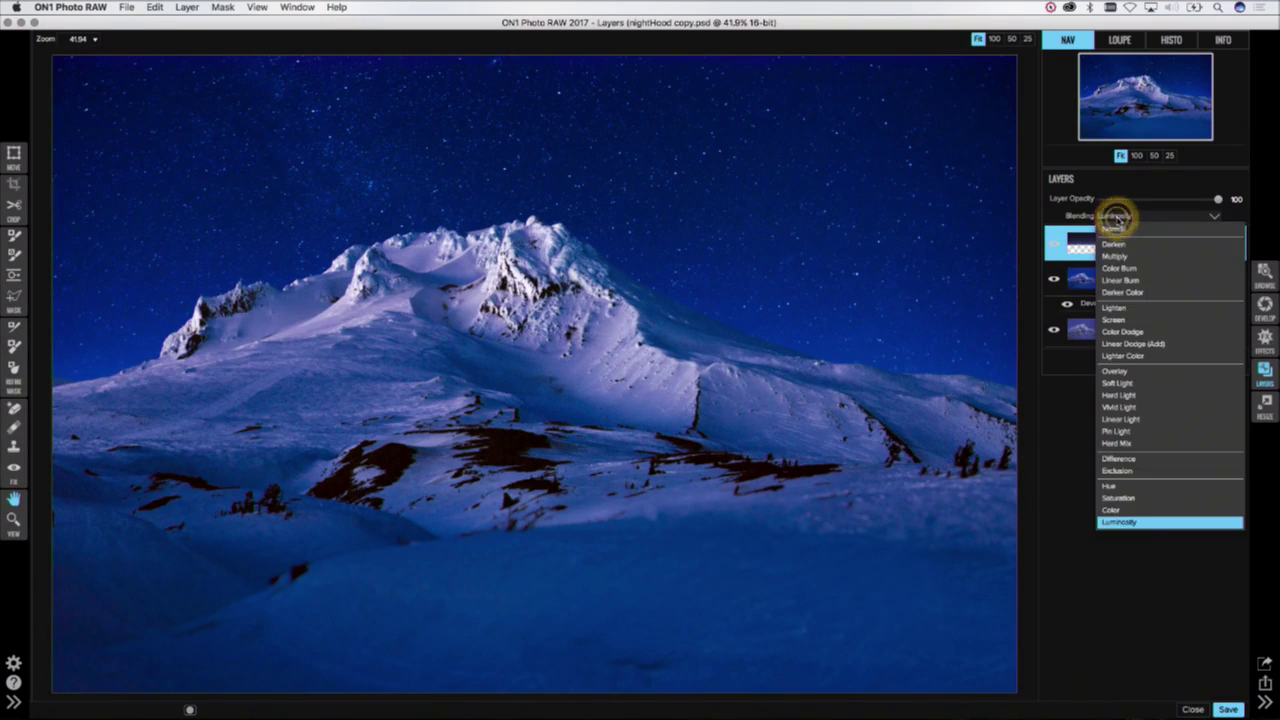
click(1127, 396)
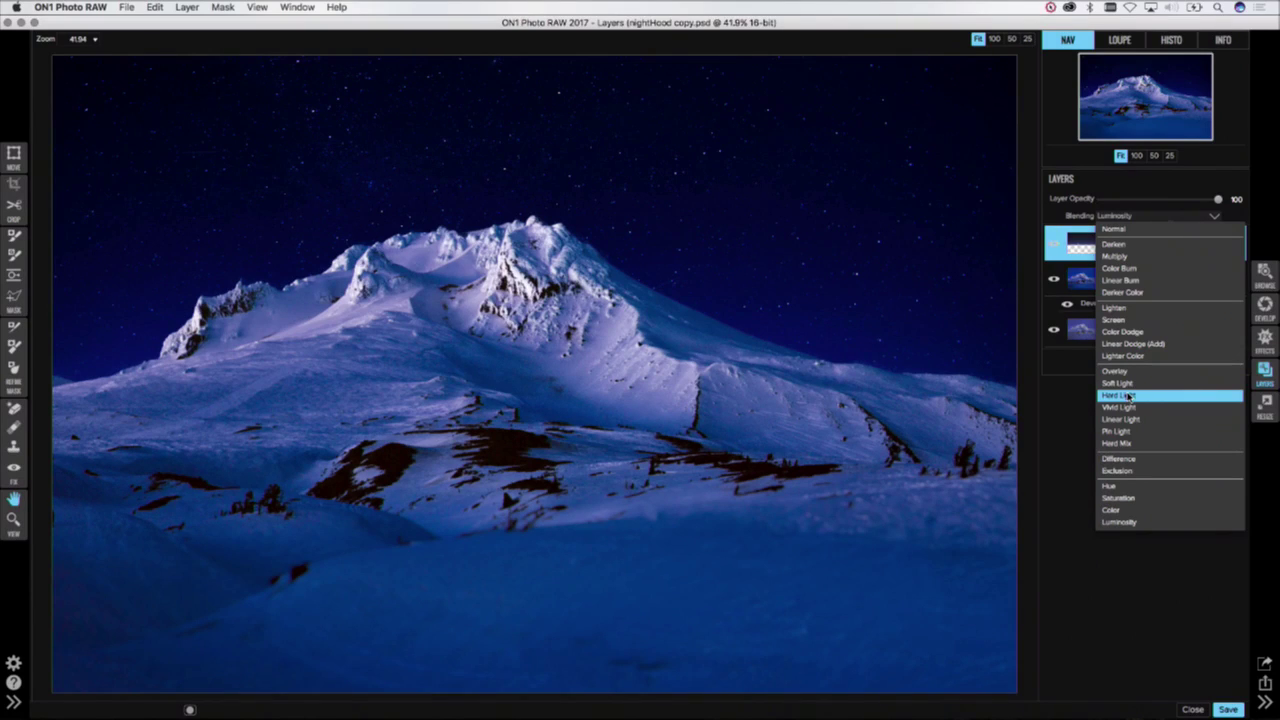
click(1127, 396)
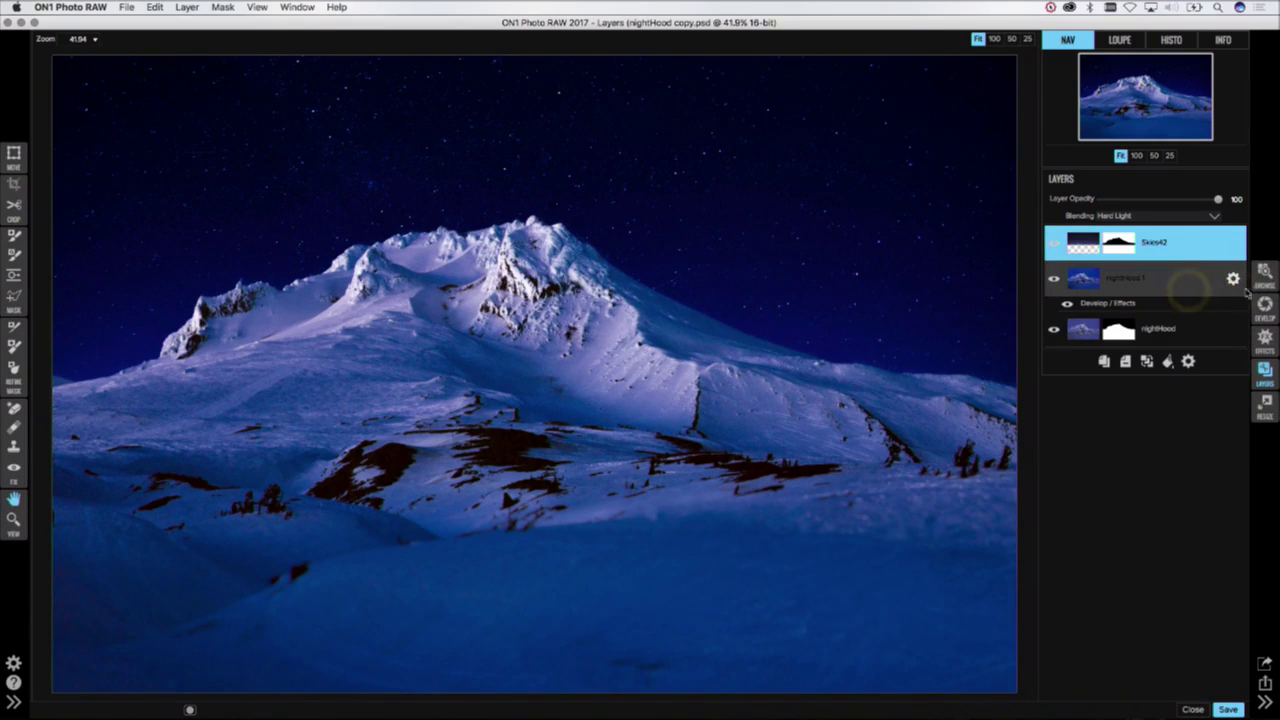
Step: Bake the Develop / Effects settings into the nightHood 1 layer and straighten the photo with the Crop tool's level
click(1180, 282)
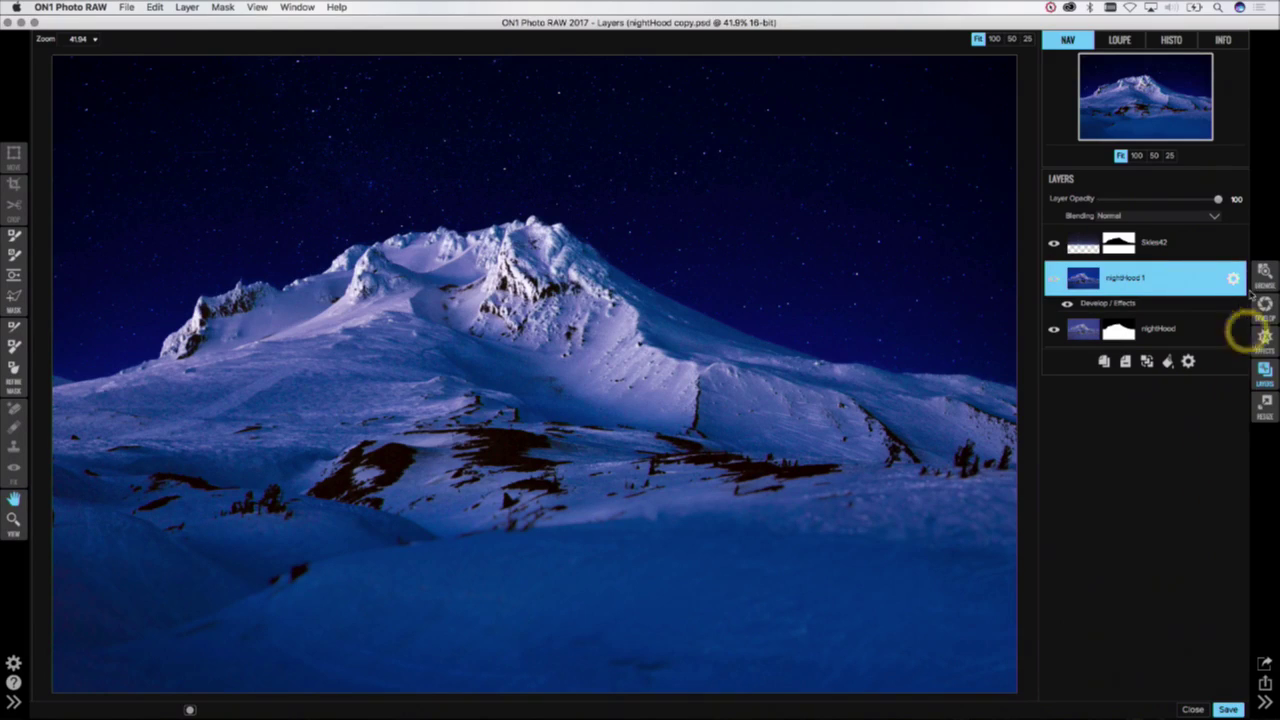
click(1188, 361)
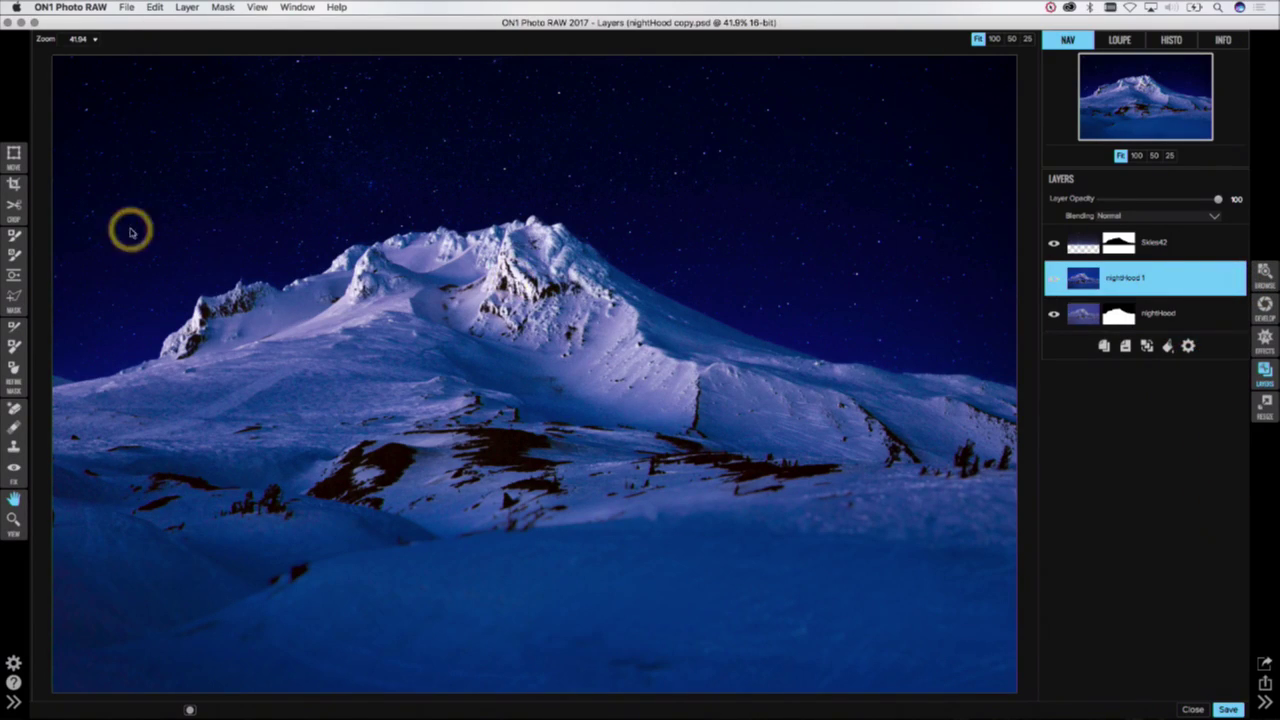
click(14, 183)
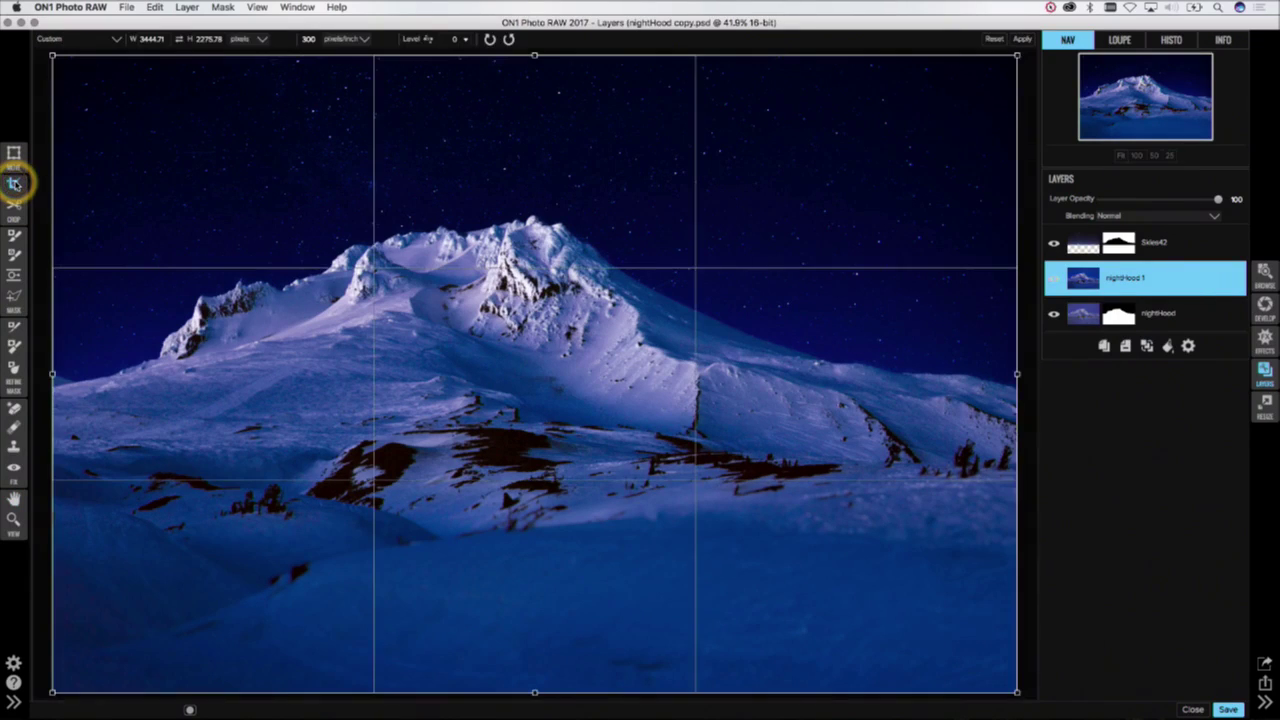
click(427, 41)
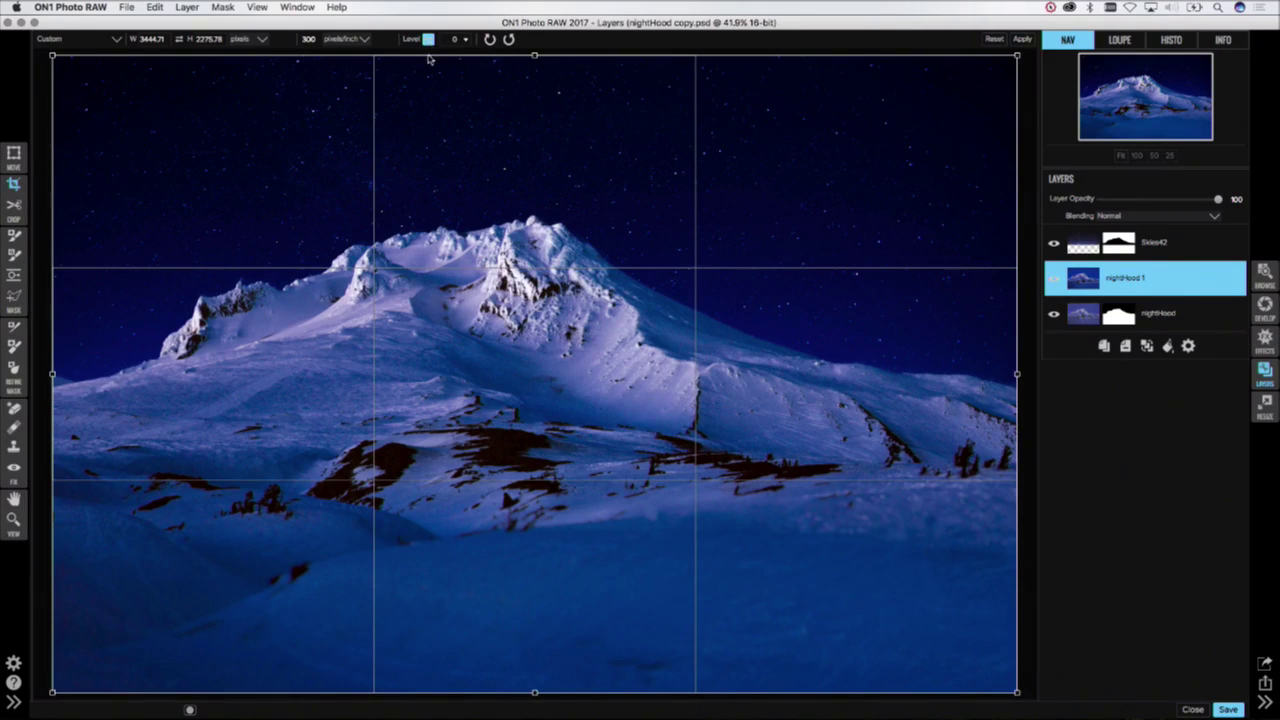
mouse_move(428, 58)
mouse_down()
mouse_move(137, 349)
mouse_move(70, 383)
mouse_move(266, 337)
mouse_move(686, 380)
mouse_move(889, 389)
mouse_move(985, 378)
mouse_up()
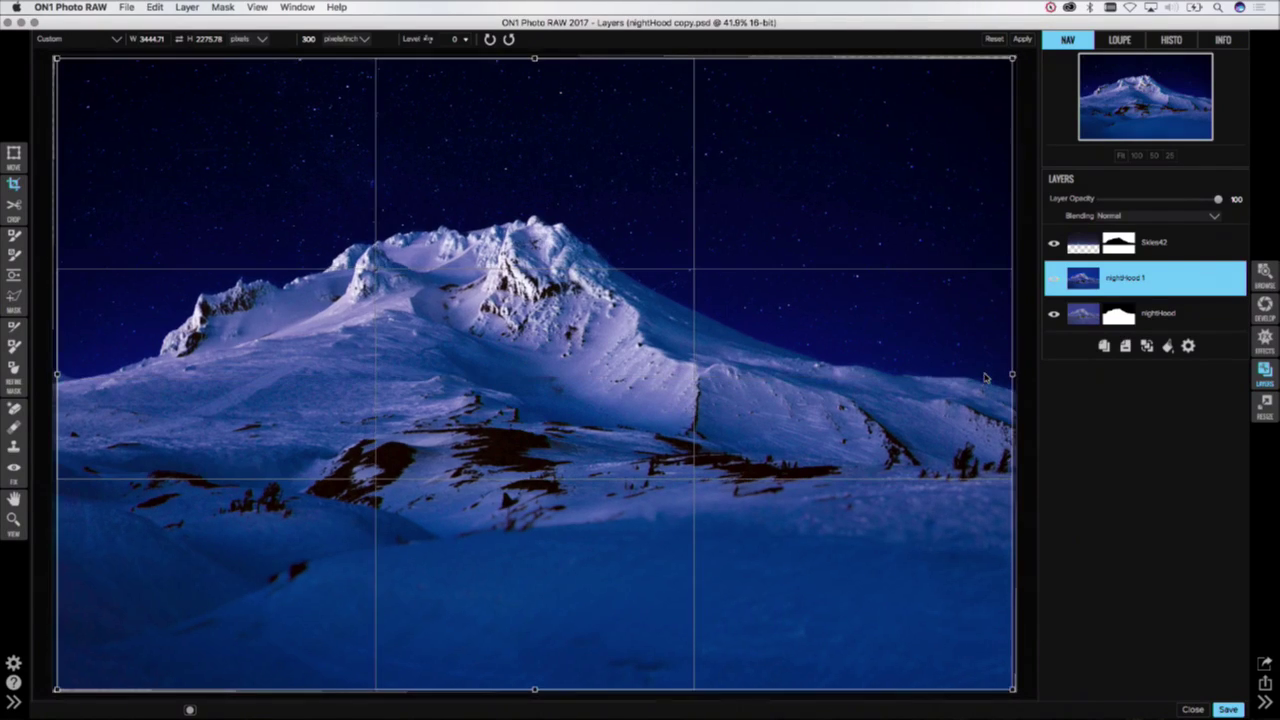
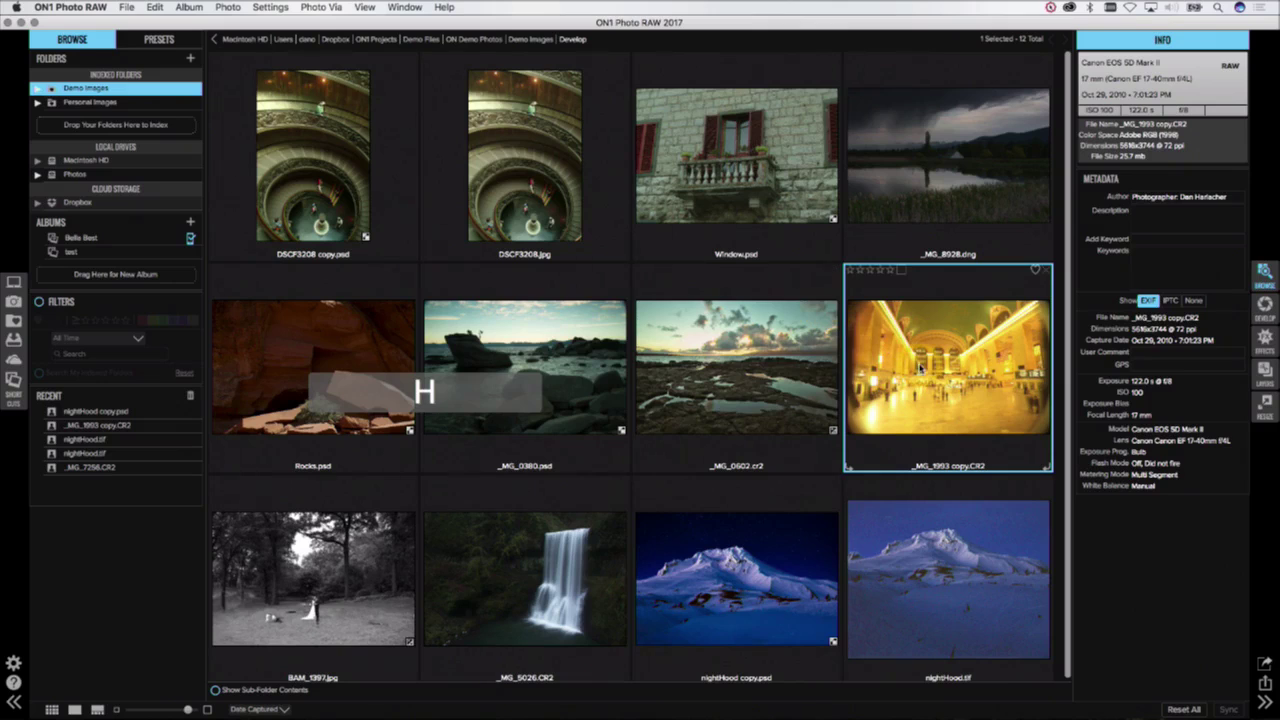
Step: Open _MG_1993 copy.CR2 in Develop, apply the Canon EF 17-40mm f/4L USM lens profile and compare the photo with and without correction
double_click(919, 366)
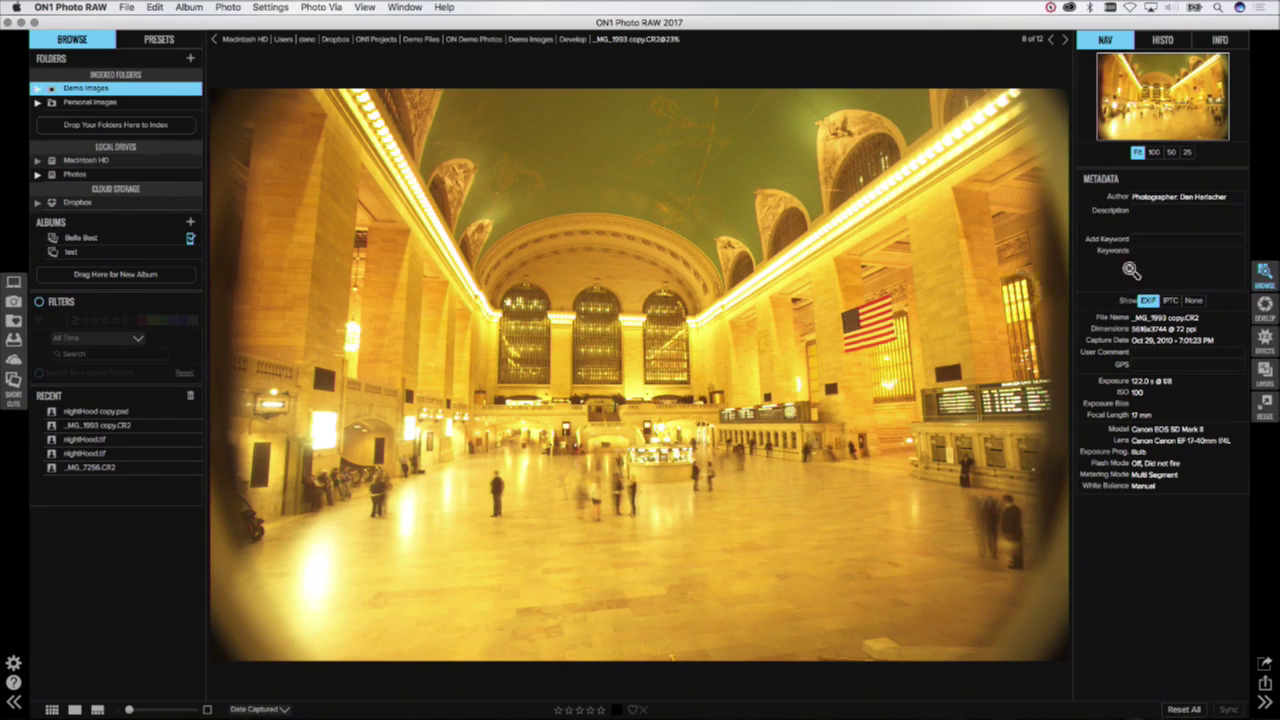
click(1265, 310)
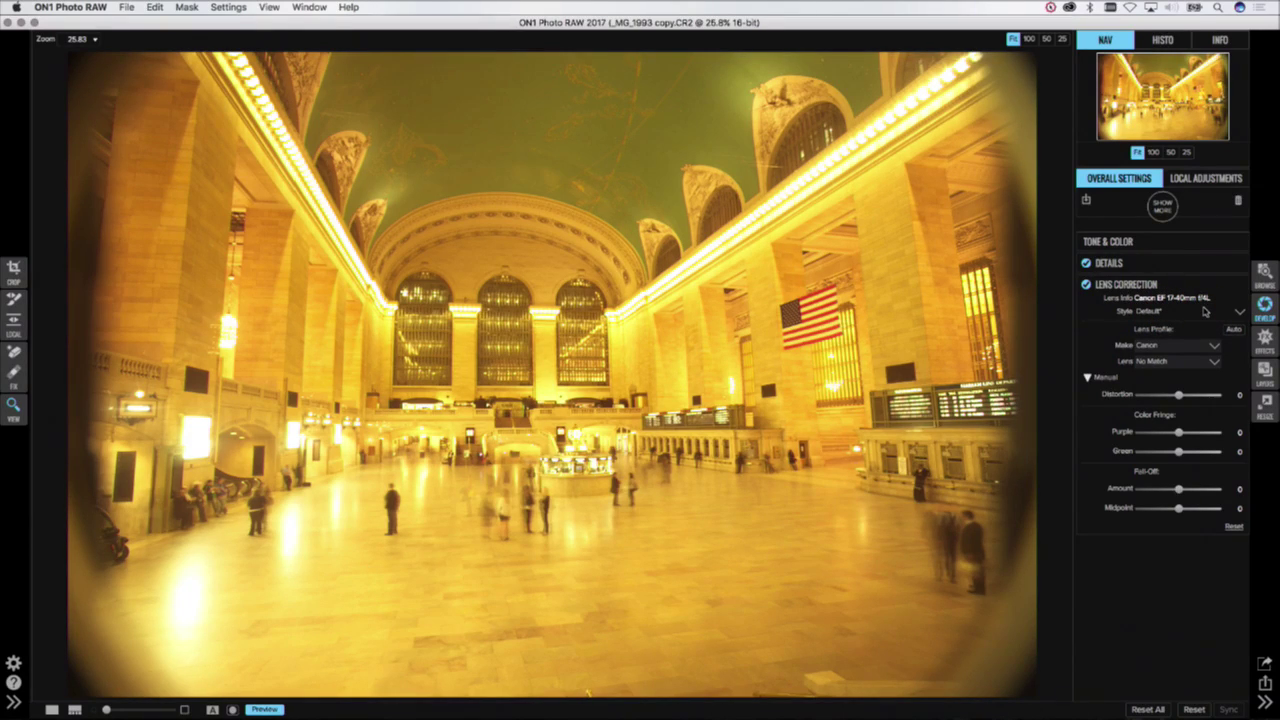
click(1145, 361)
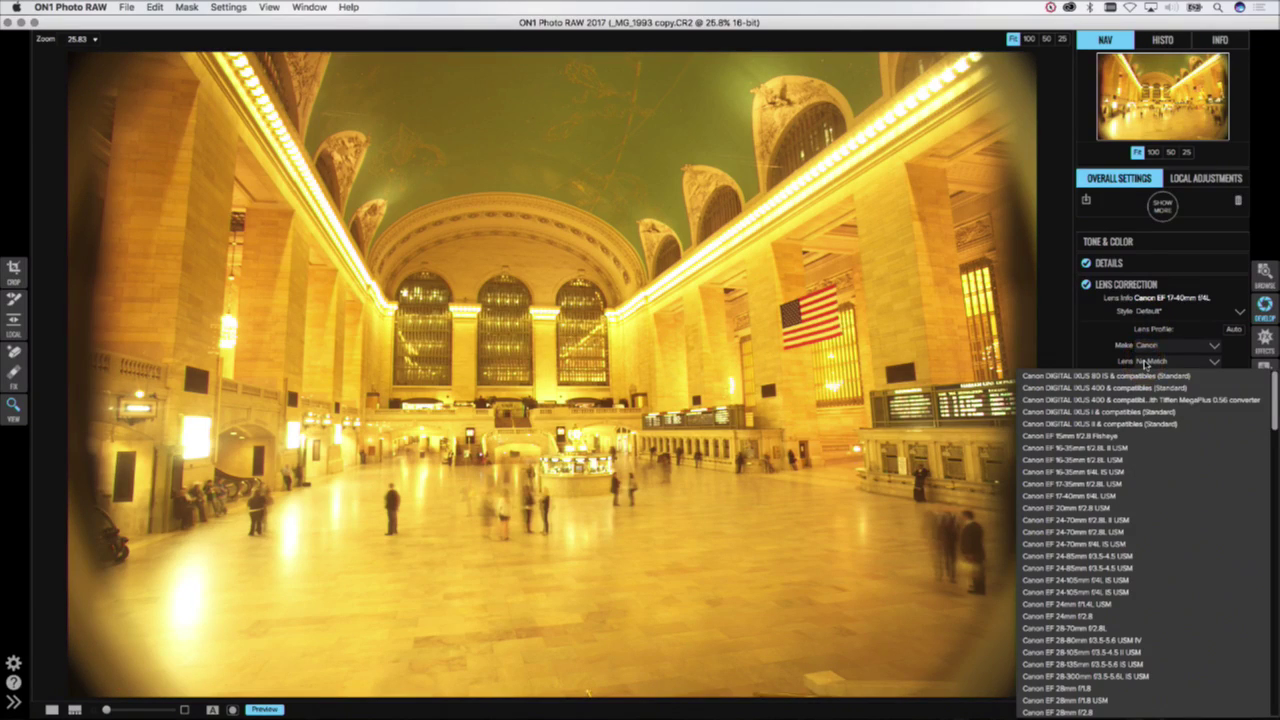
drag(1145, 362, 1125, 497)
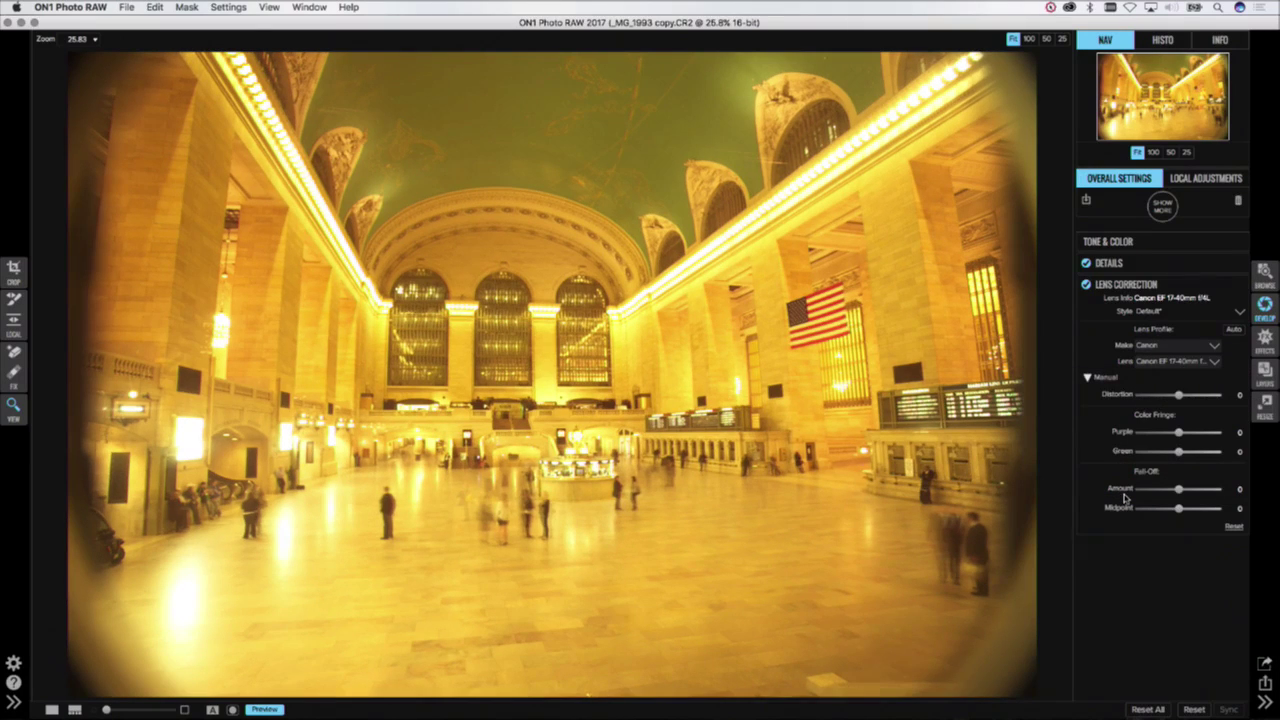
click(1086, 284)
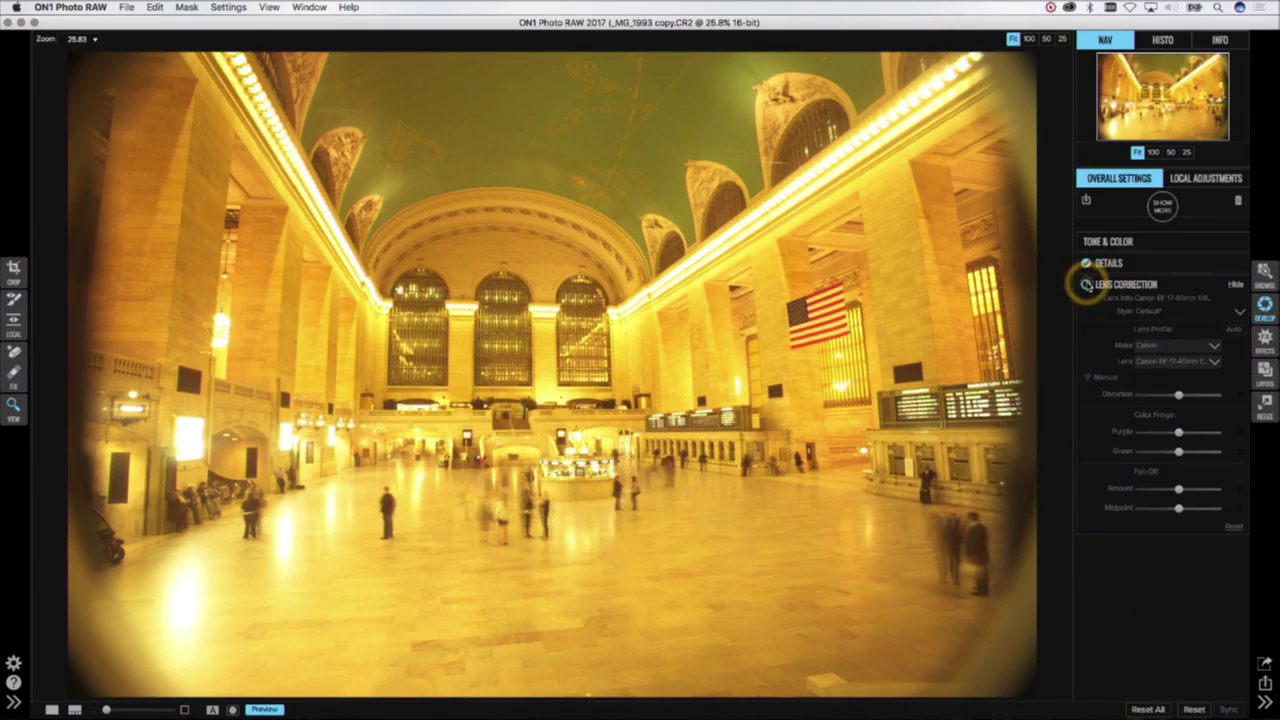
click(1086, 284)
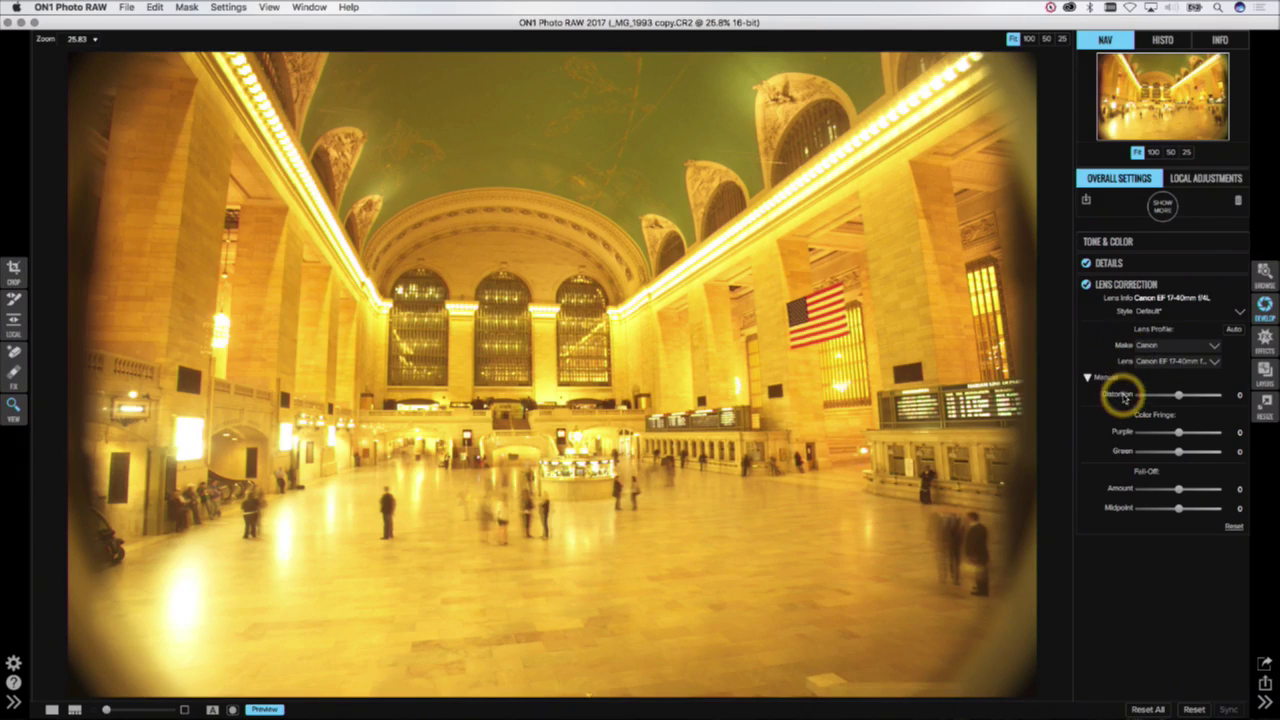
Step: Try a manual lens distortion correction of 30 and reset it to its default
drag(1171, 398, 1155, 397)
click(1185, 398)
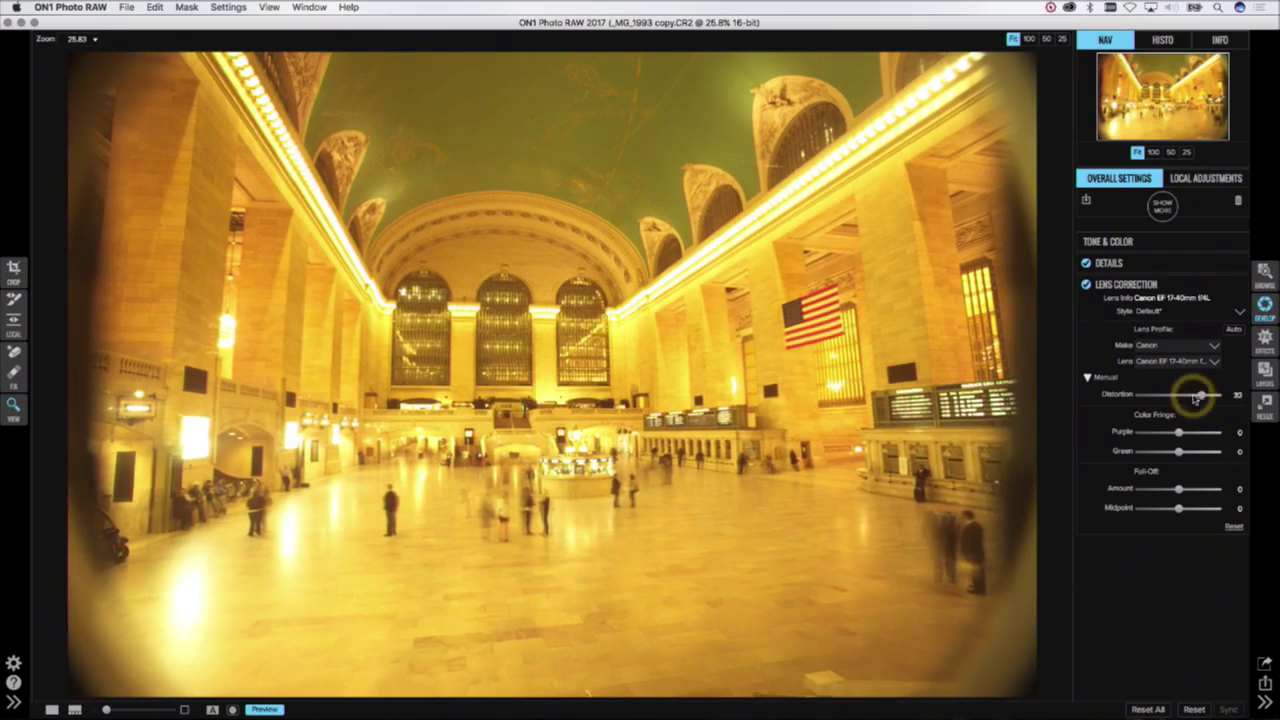
double_click(1130, 398)
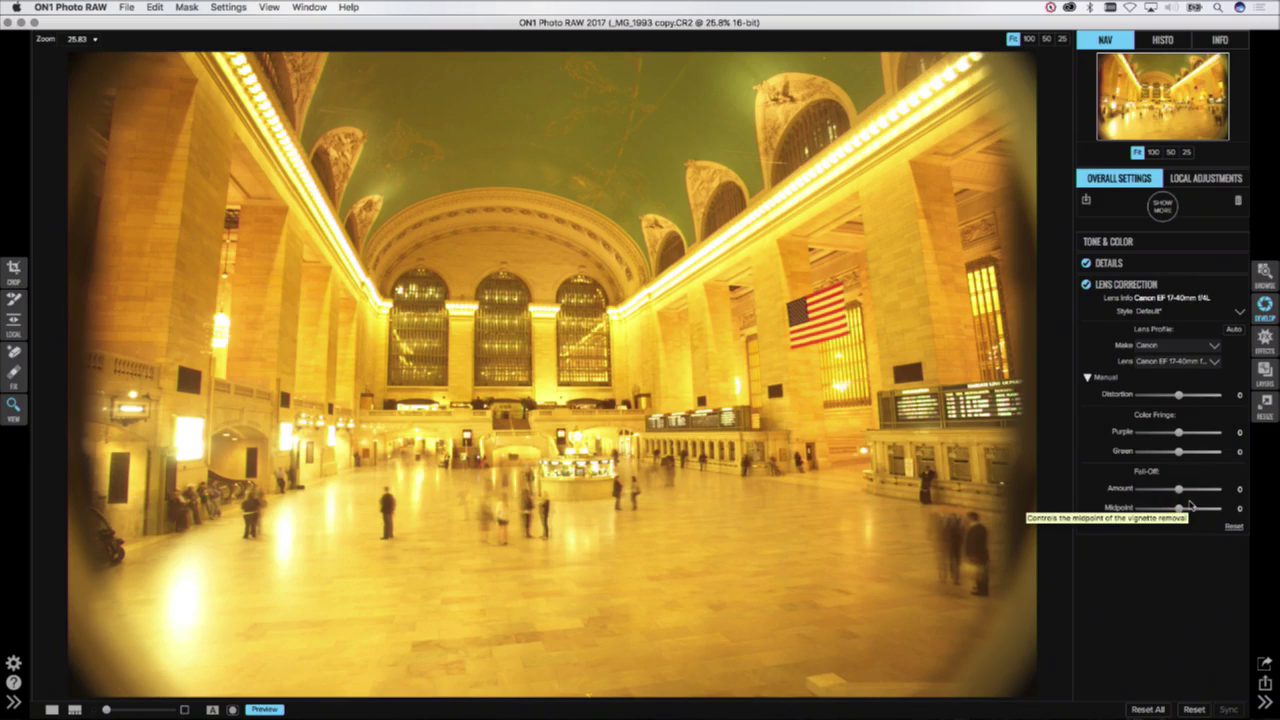
Step: Correct the white balance by sampling the stone wall and setting Temperature to 300, and apply automatic tone
click(1147, 241)
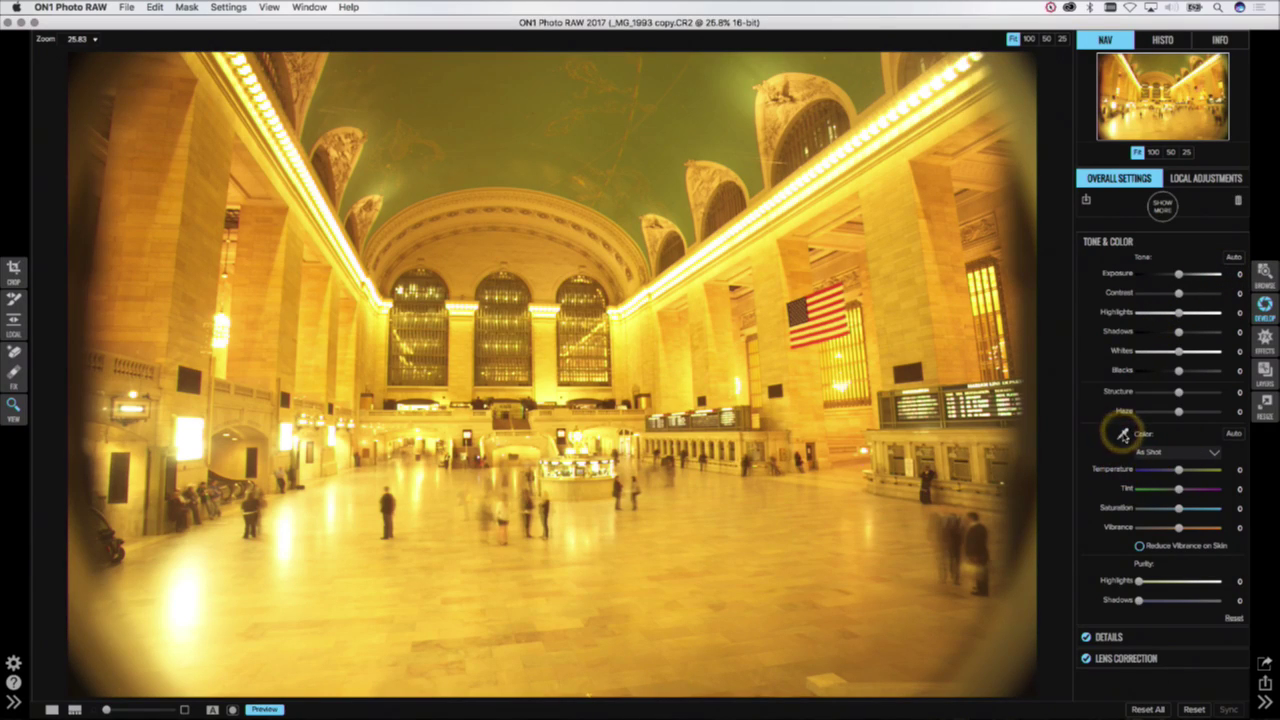
click(1123, 434)
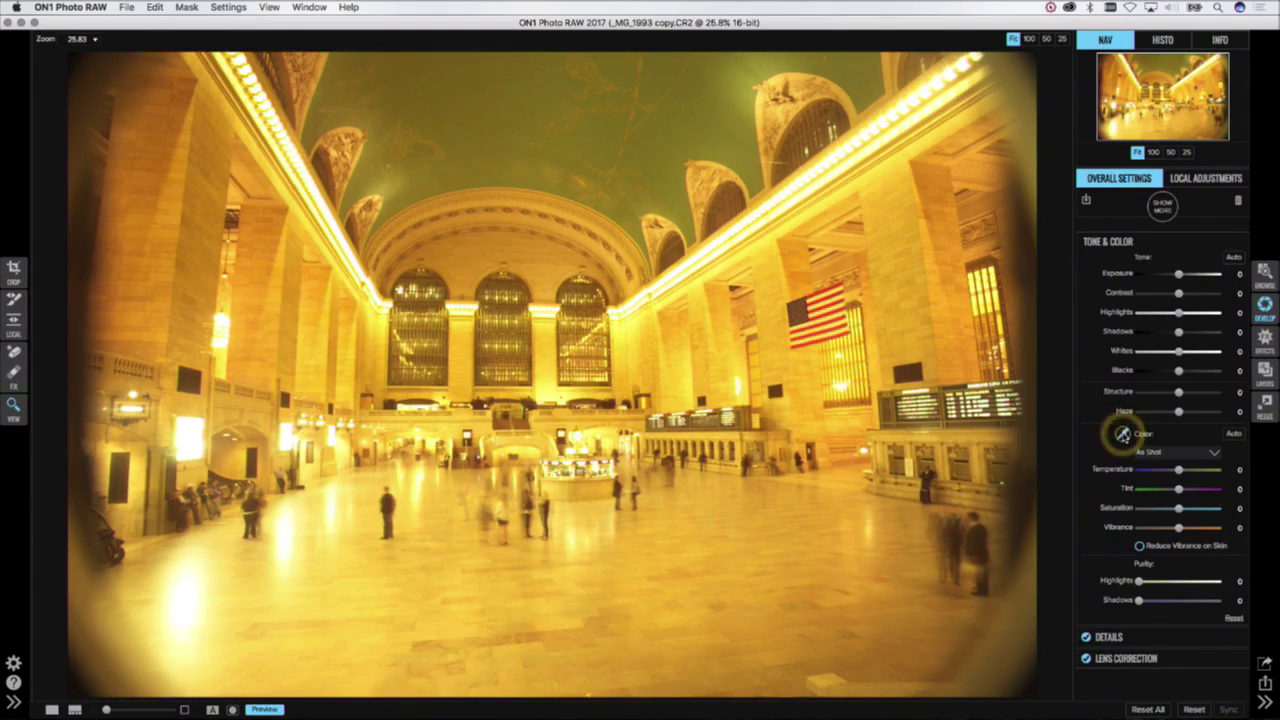
click(678, 334)
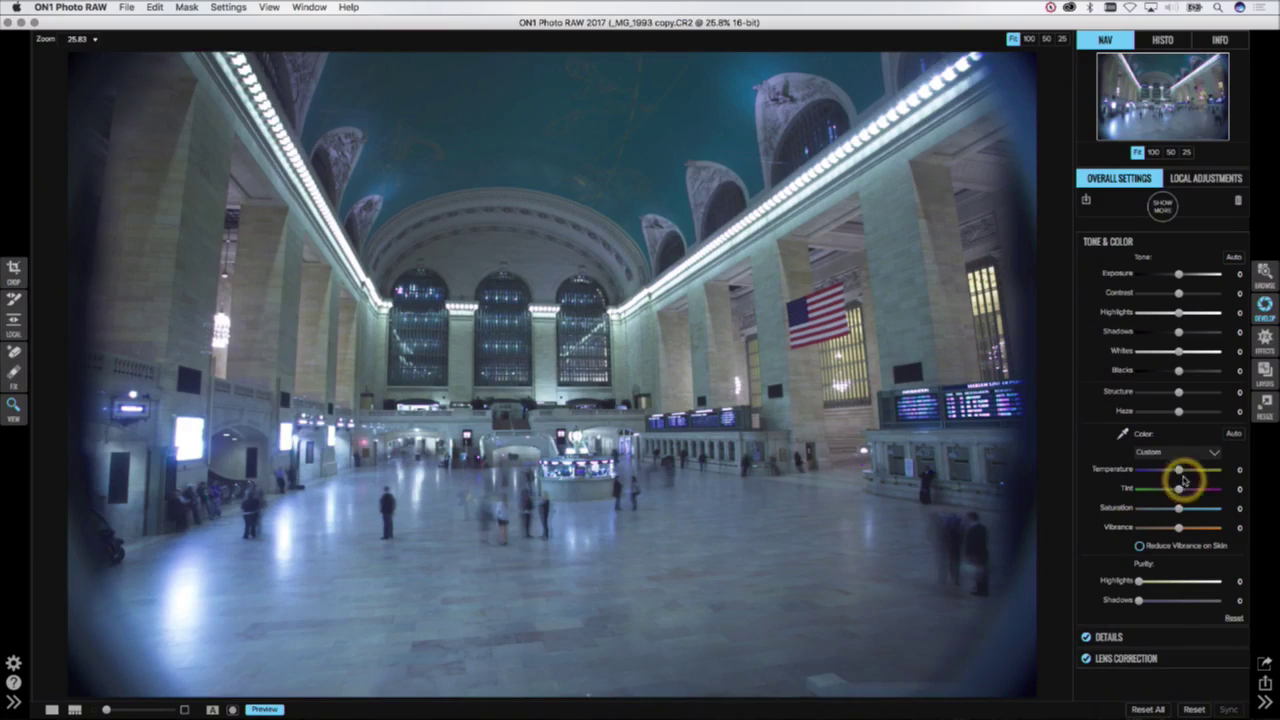
drag(1180, 470, 1211, 471)
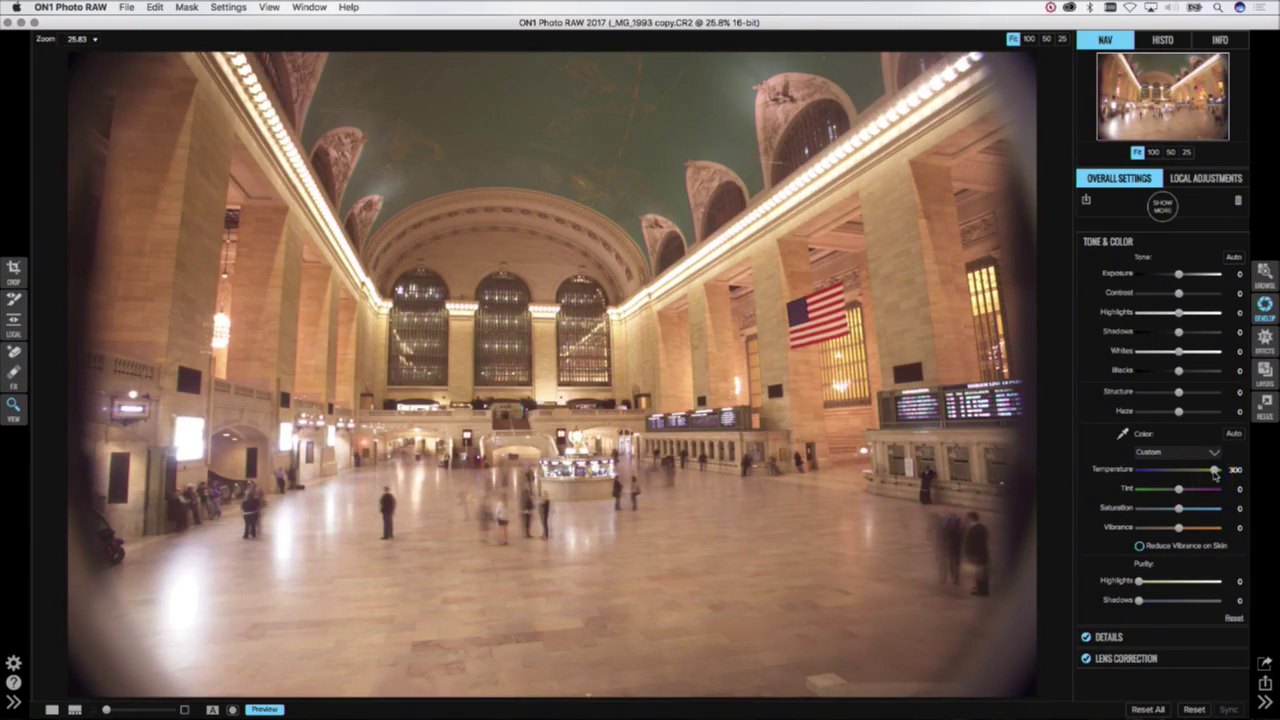
click(1233, 257)
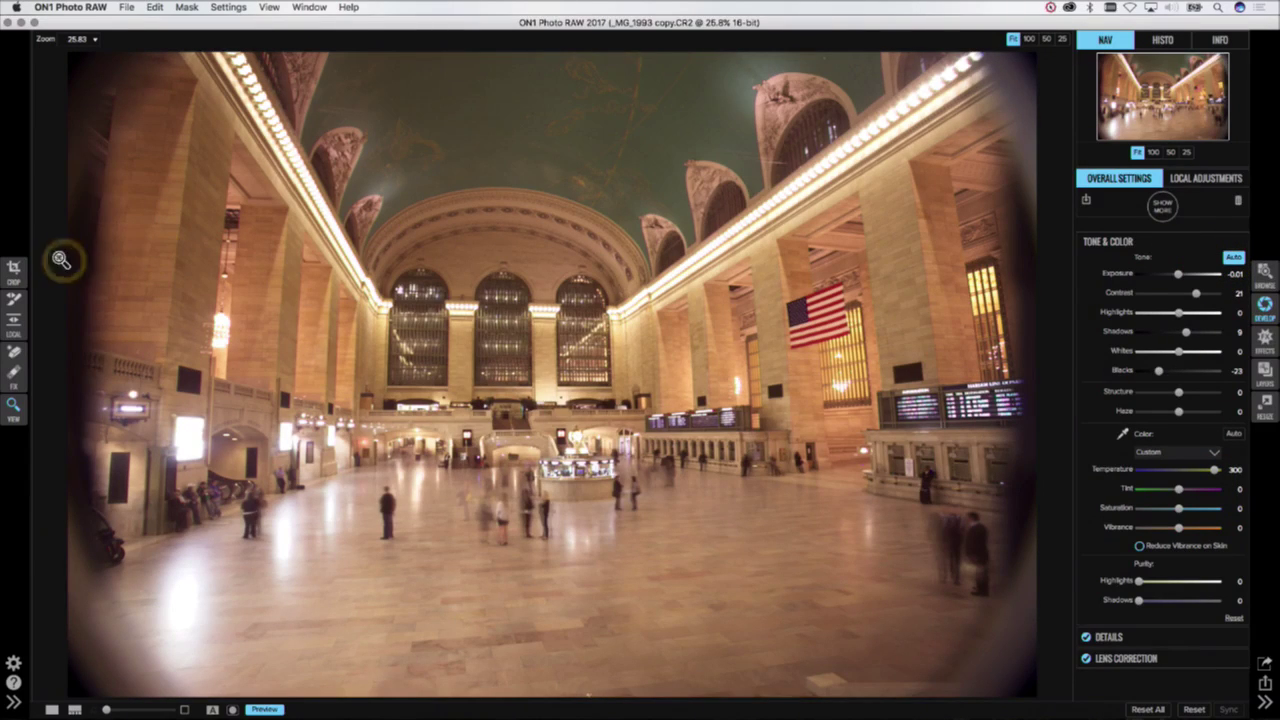
Step: Crop the station photo freeform to about 4756 × 3473 pixels, cutting off the dark lens edges, and compare it with the original
click(18, 269)
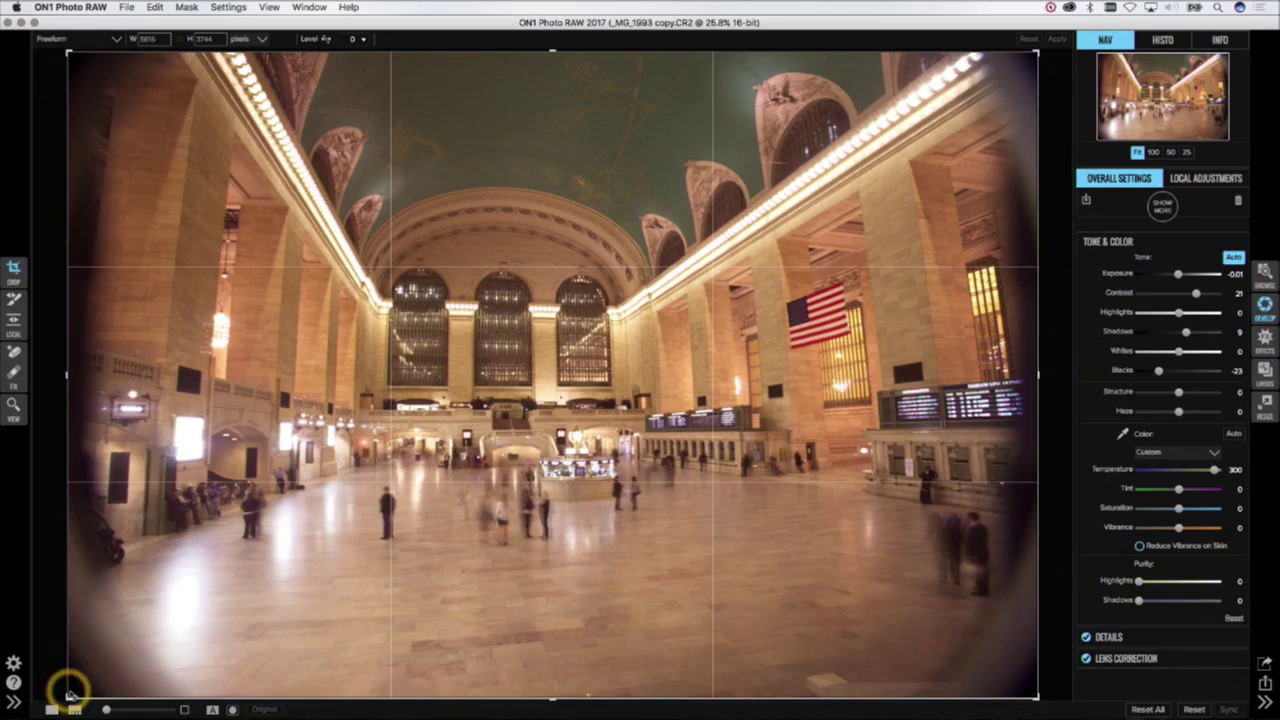
drag(72, 374, 106, 380)
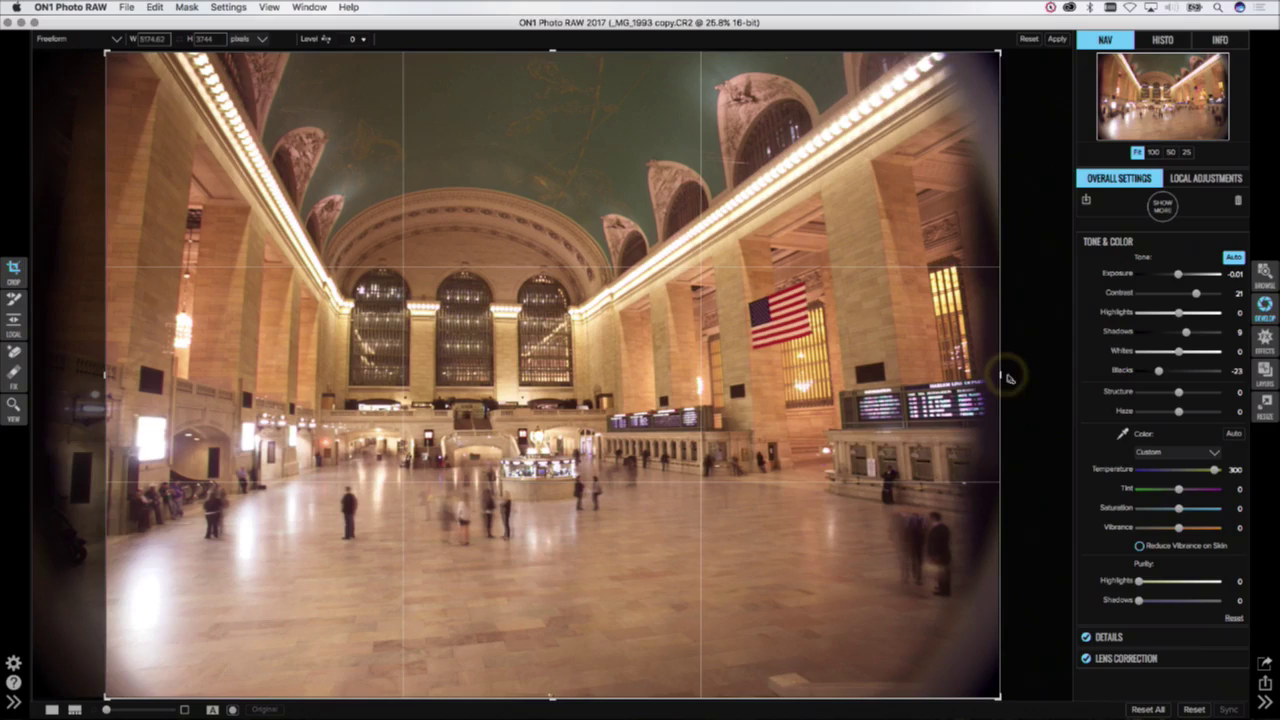
drag(1003, 377, 966, 380)
drag(552, 697, 554, 678)
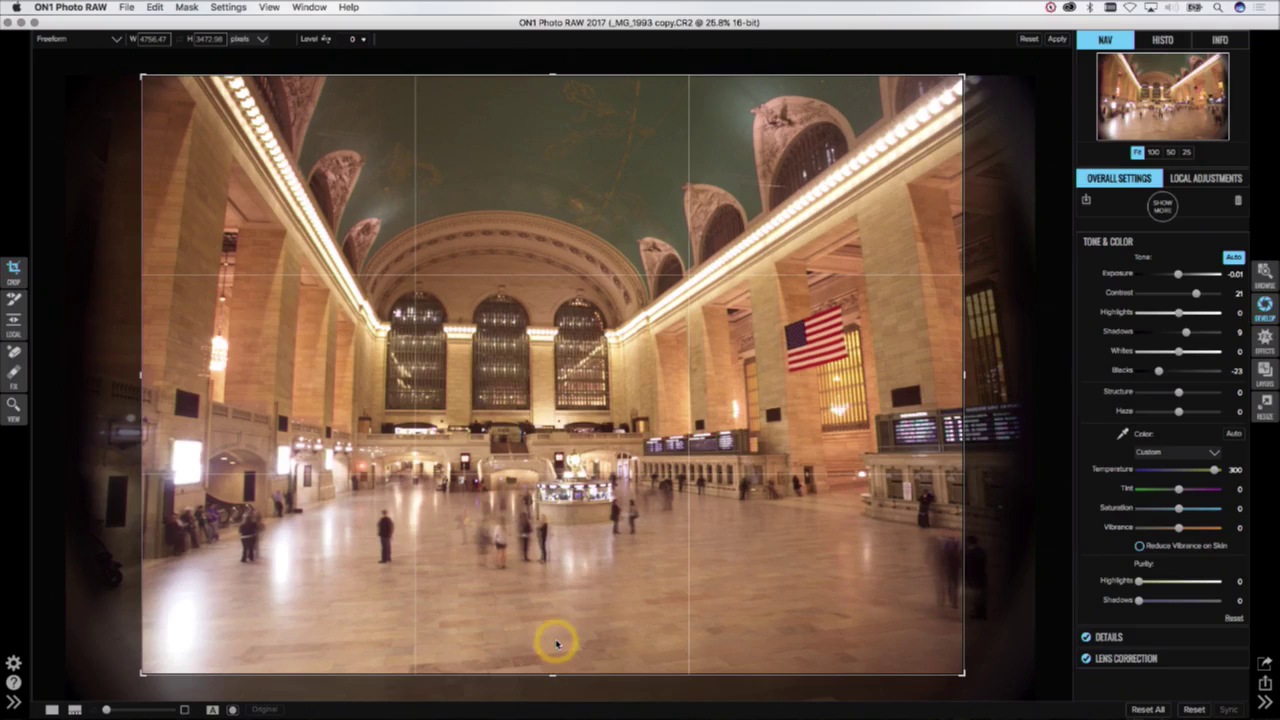
key(Return)
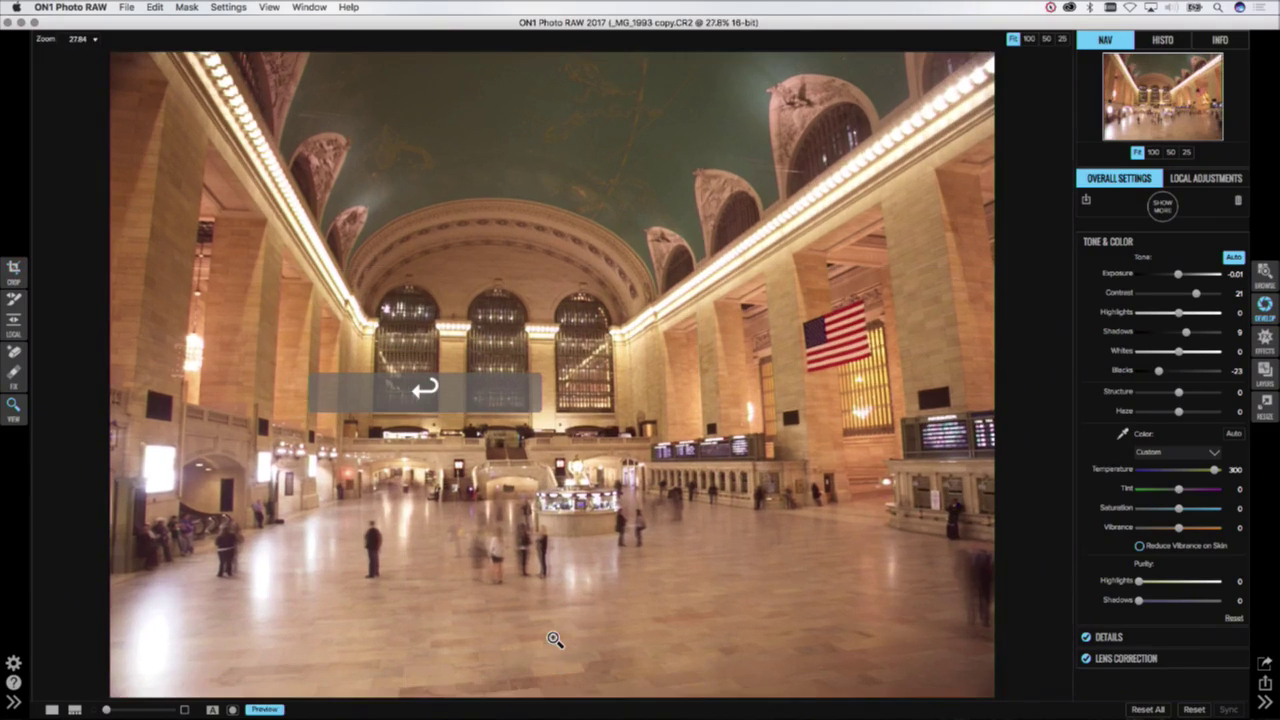
click(266, 709)
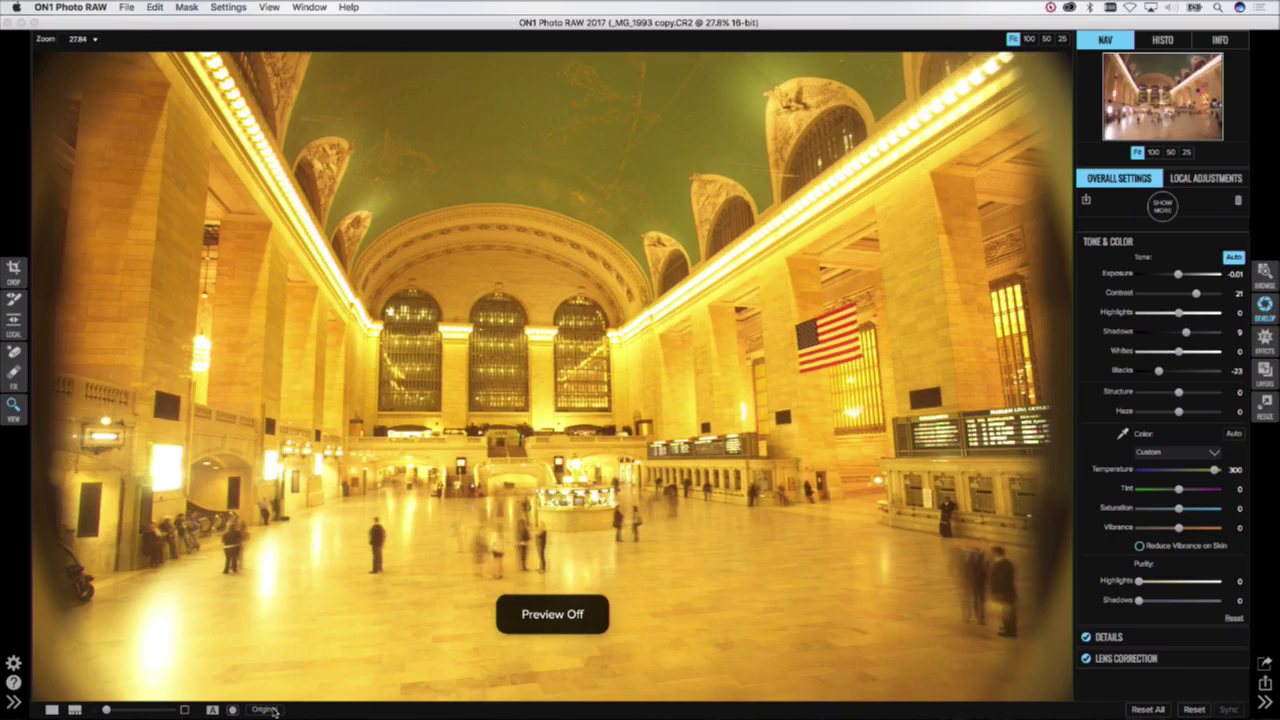
click(272, 709)
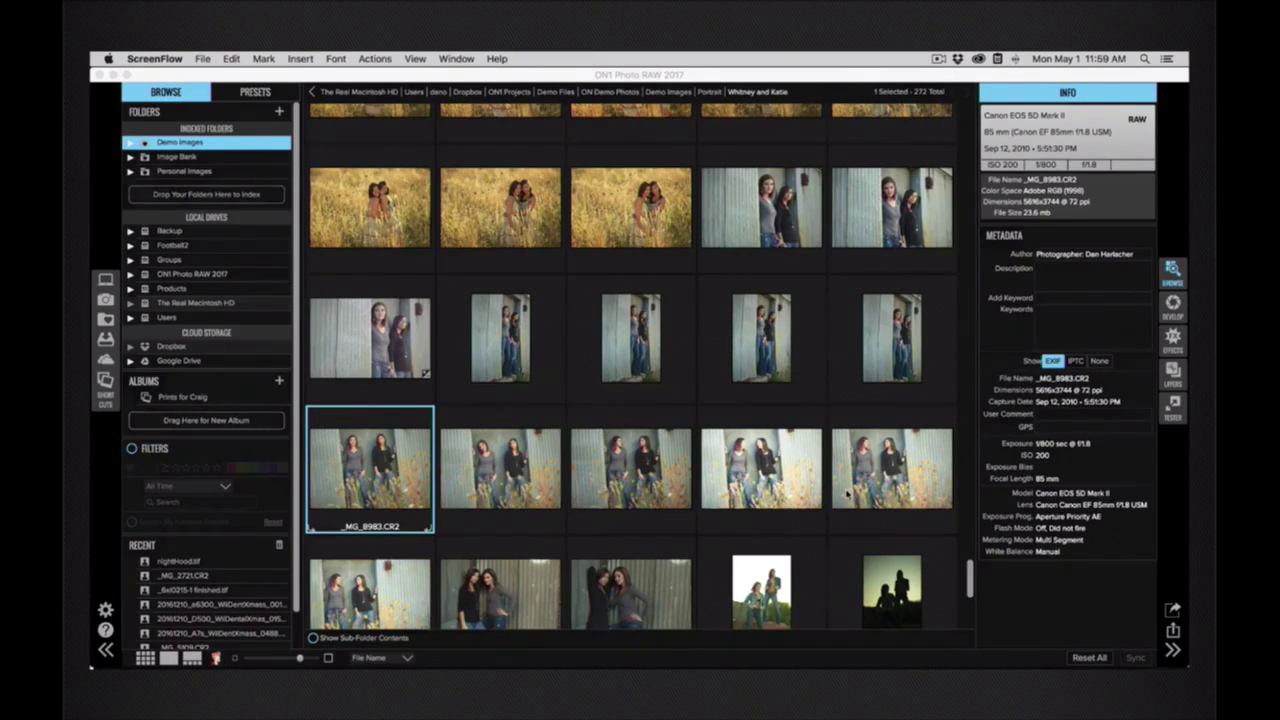
Step: Select the portraits _MG_8984.CR2 to _MG_8989.CR2 in the Whitney and Katie folder and show them in Compare view
click(496, 470)
click(496, 470)
scroll(496, 470, down, 1)
shift+click(383, 546)
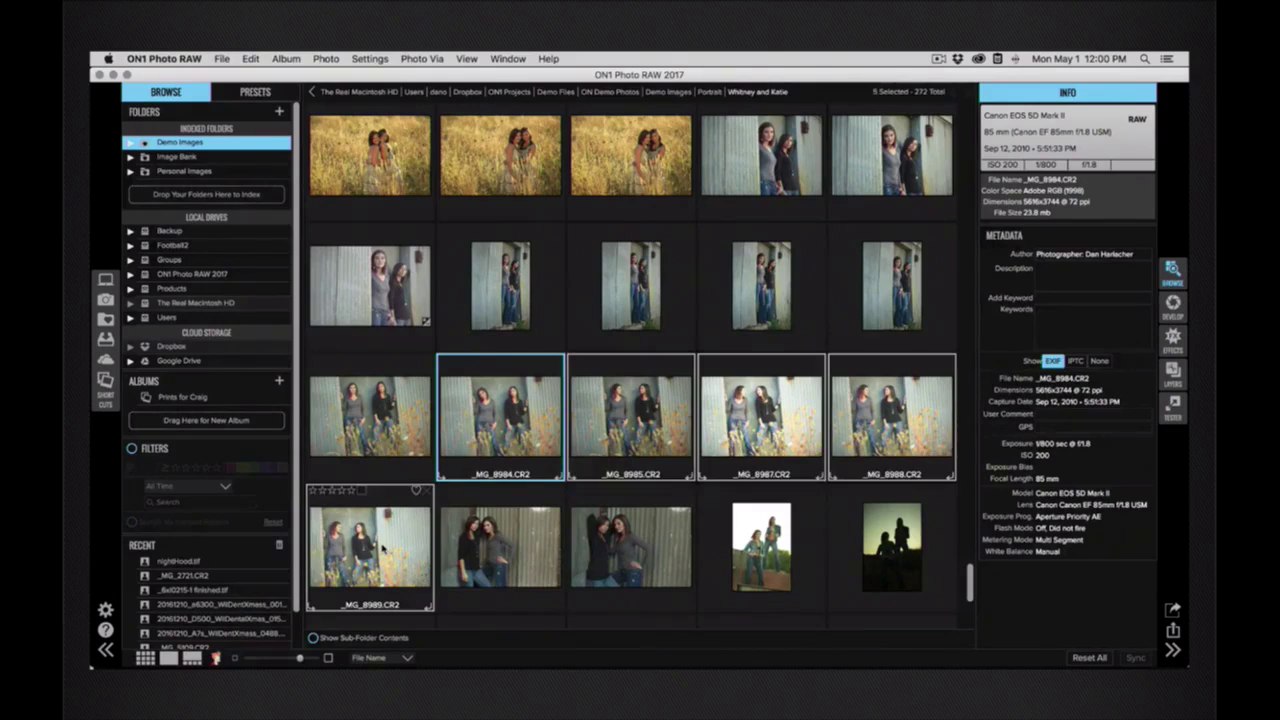
key(c)
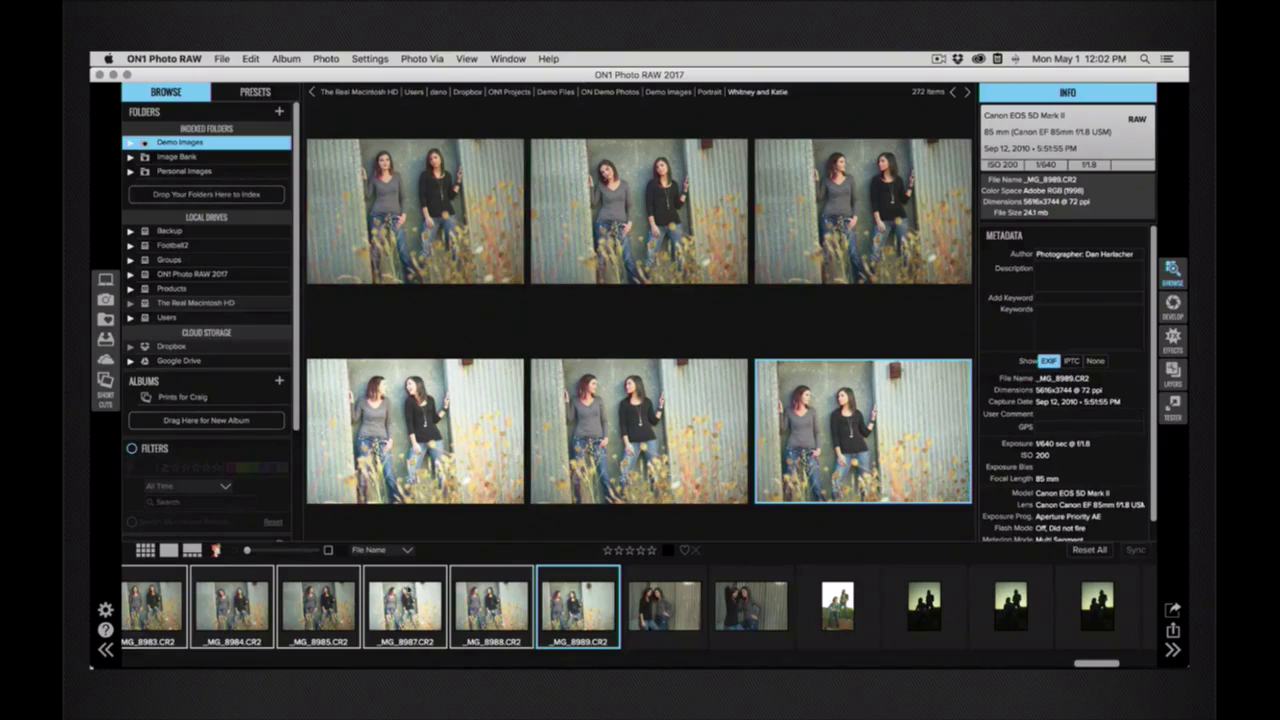
Step: Remove _MG_8987.CR2 and _MG_8989.CR2 from the portrait comparison
click(472, 606)
click(408, 606)
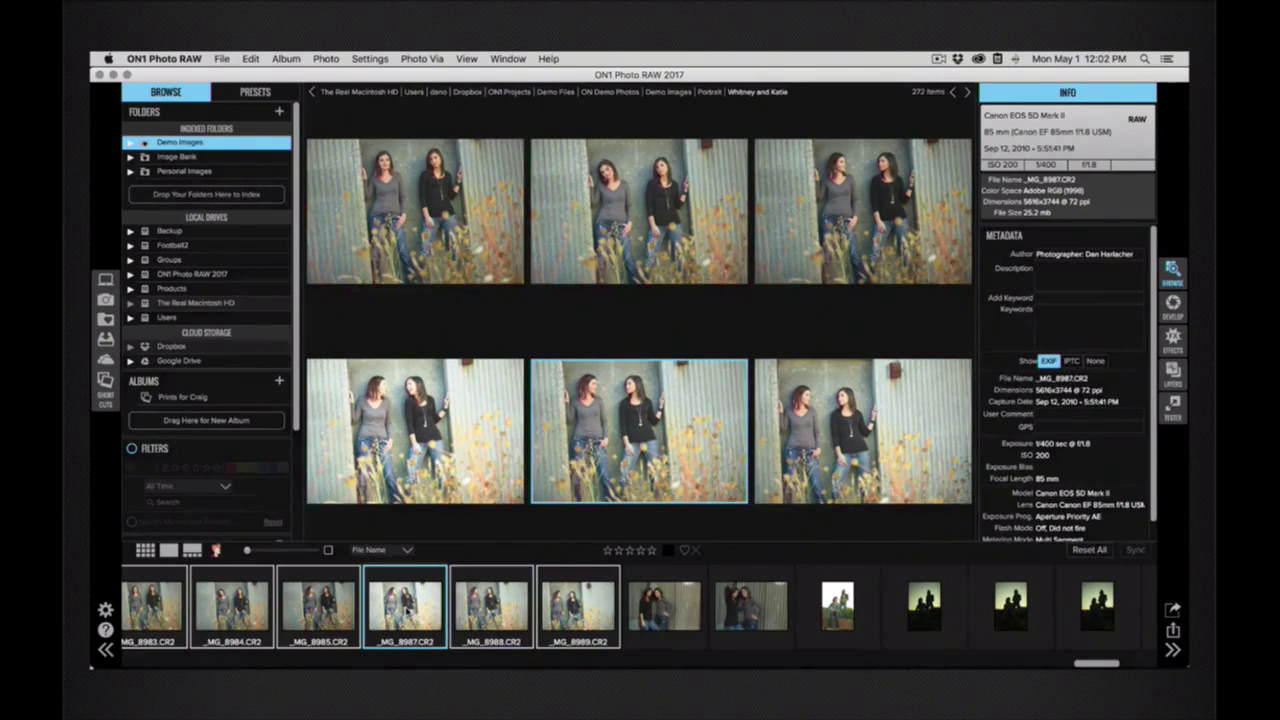
scroll(407, 605, left, 2)
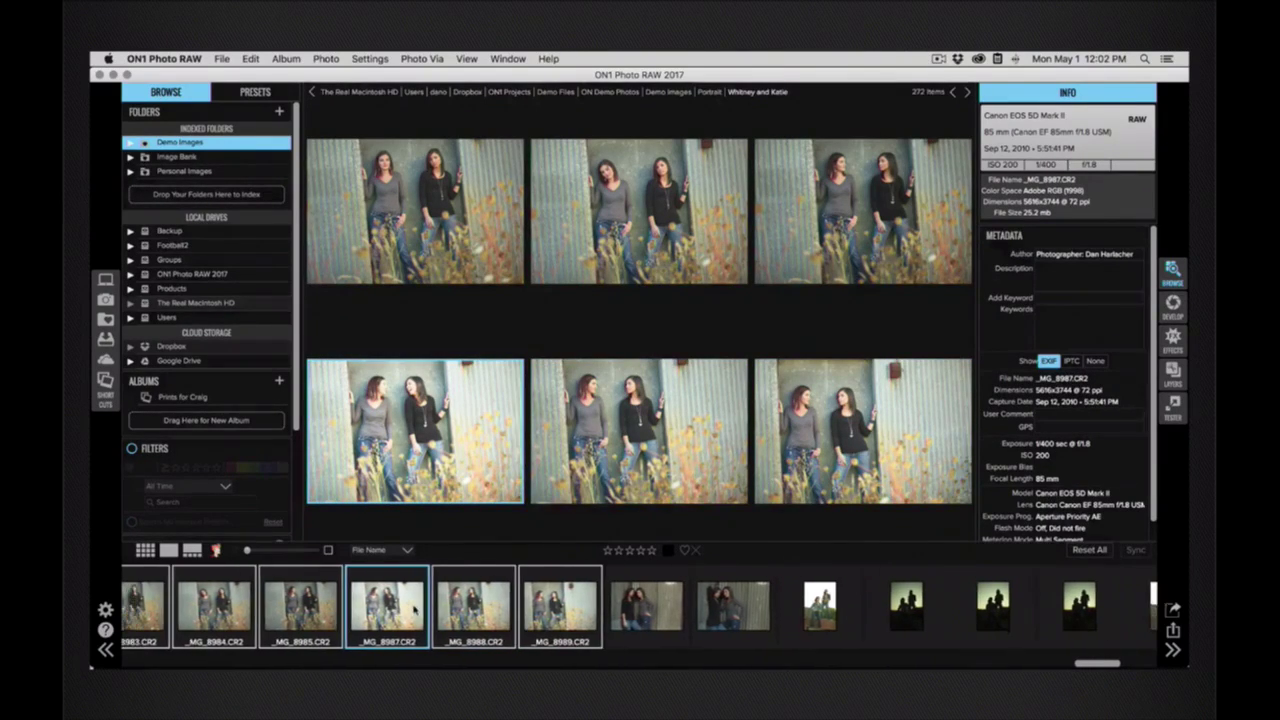
scroll(420, 606, left, 2)
super+click(437, 607)
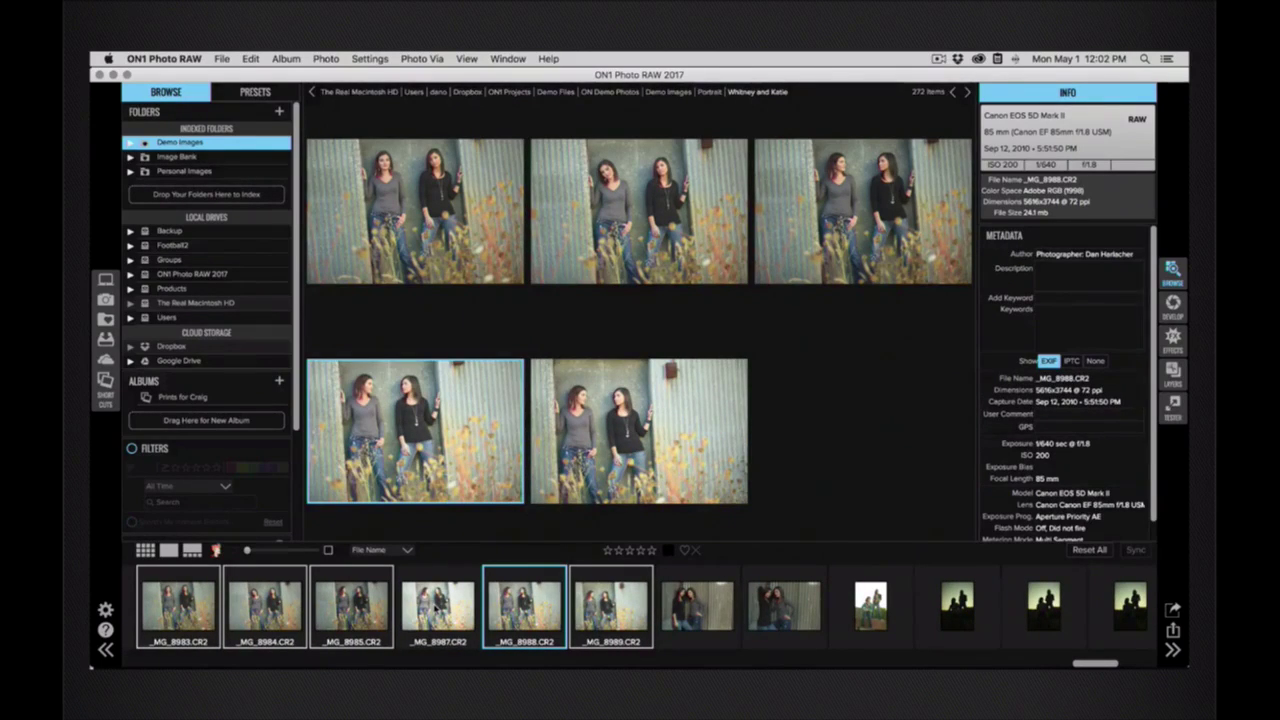
scroll(540, 607, right, 10)
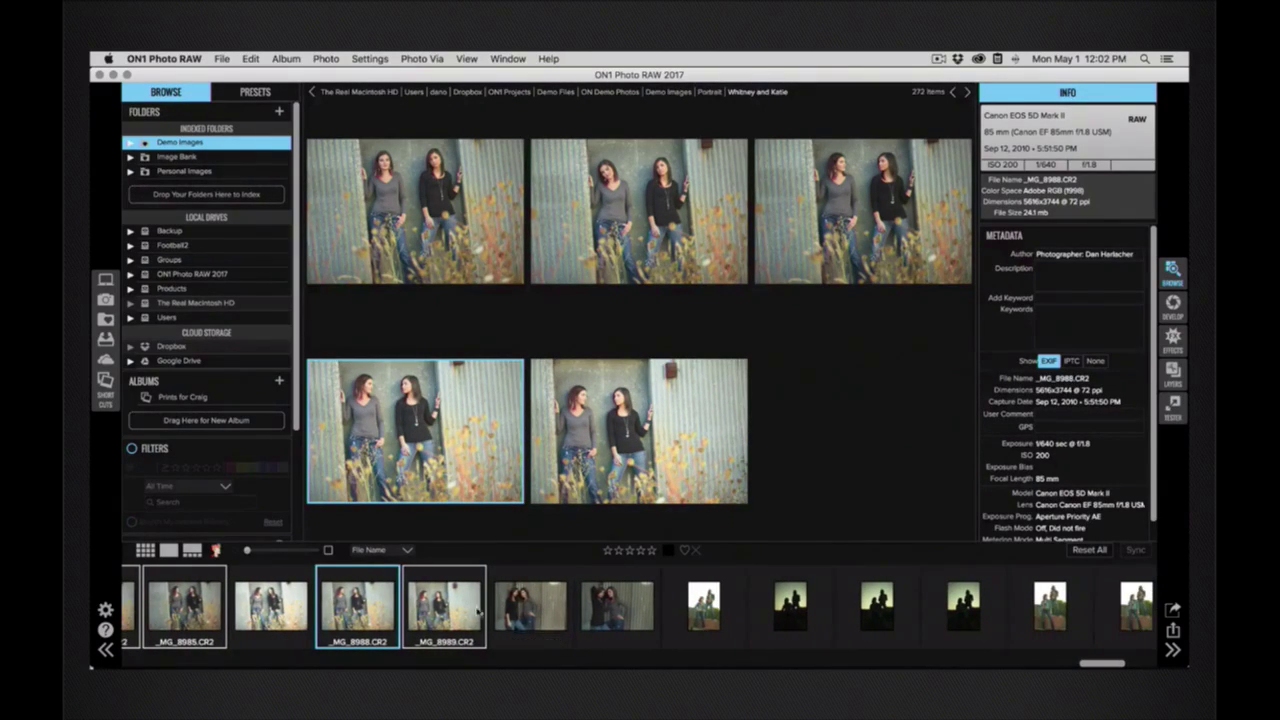
super+click(467, 610)
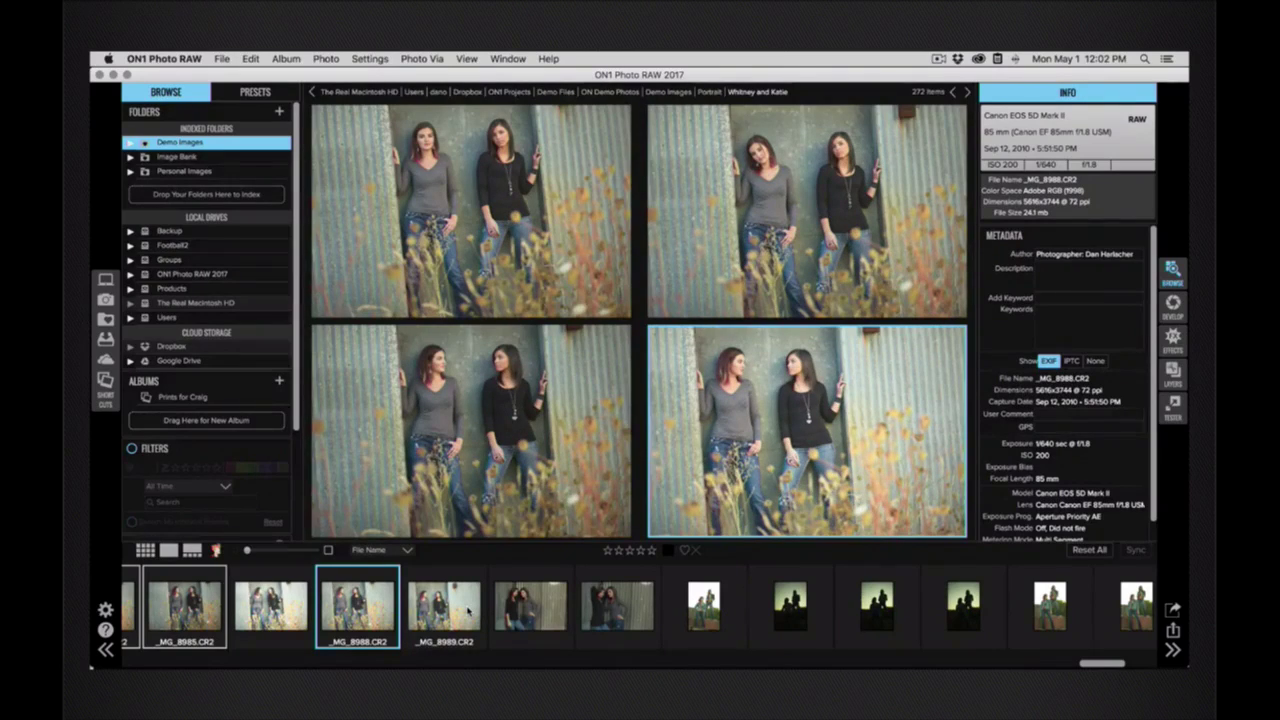
Step: Zoom the compared portraits in together and examine the sharpness and expression of the woman's face in each shot
click(739, 368)
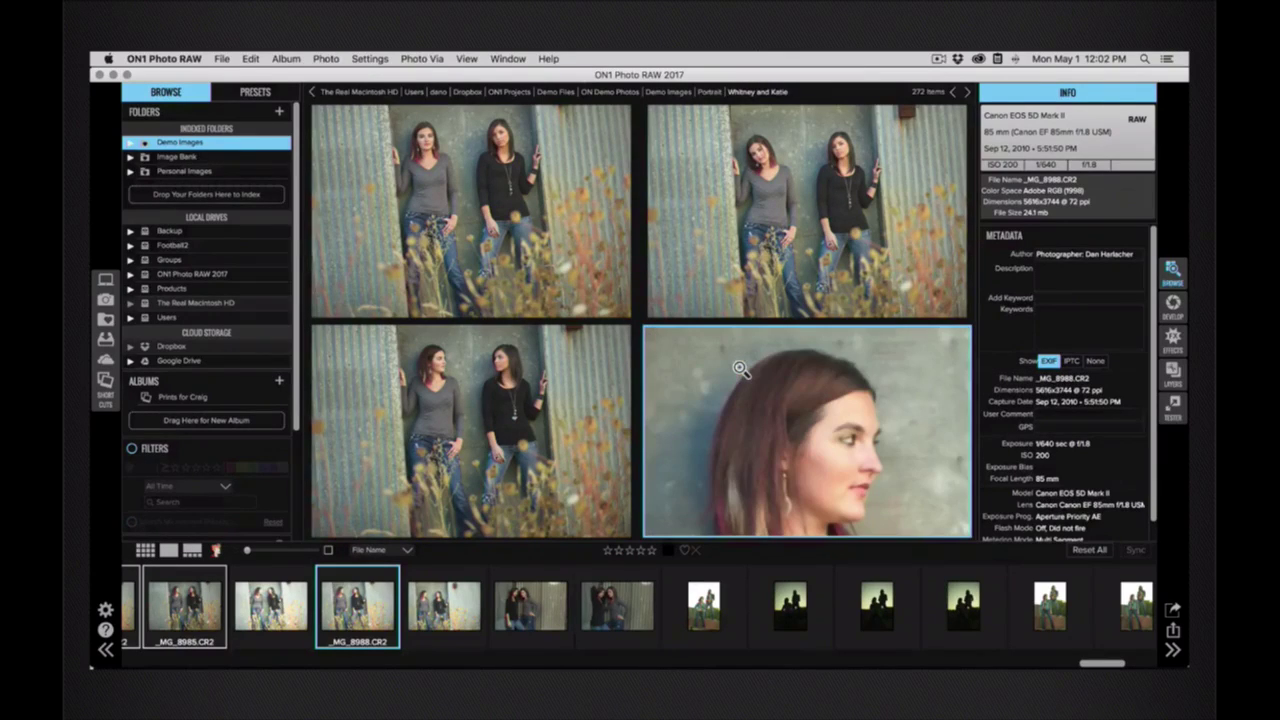
click(830, 415)
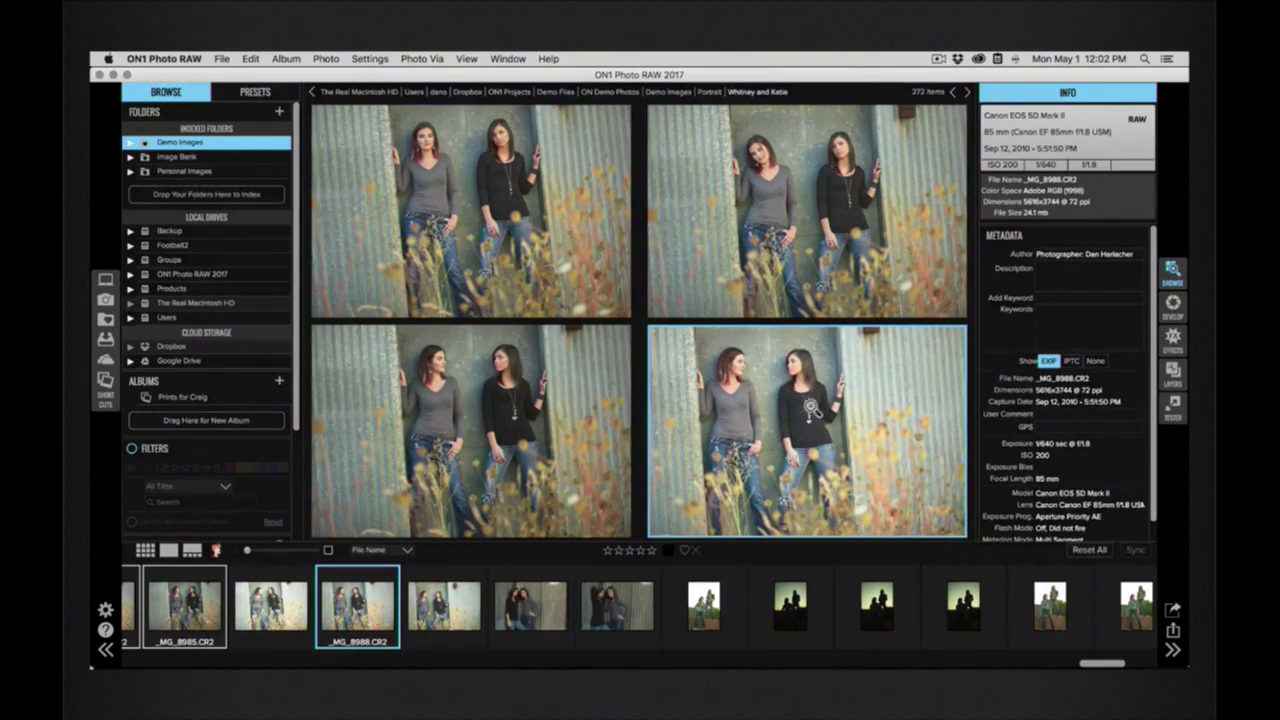
click(736, 370)
drag(856, 423, 706, 418)
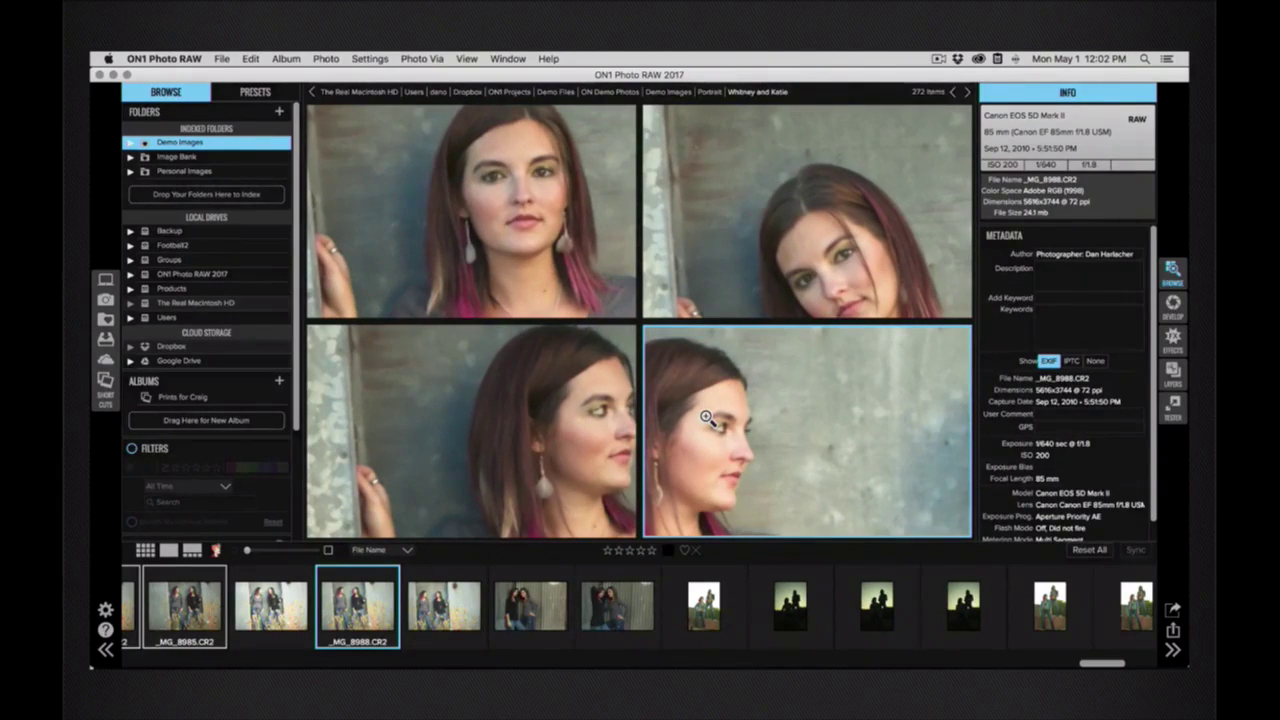
click(706, 418)
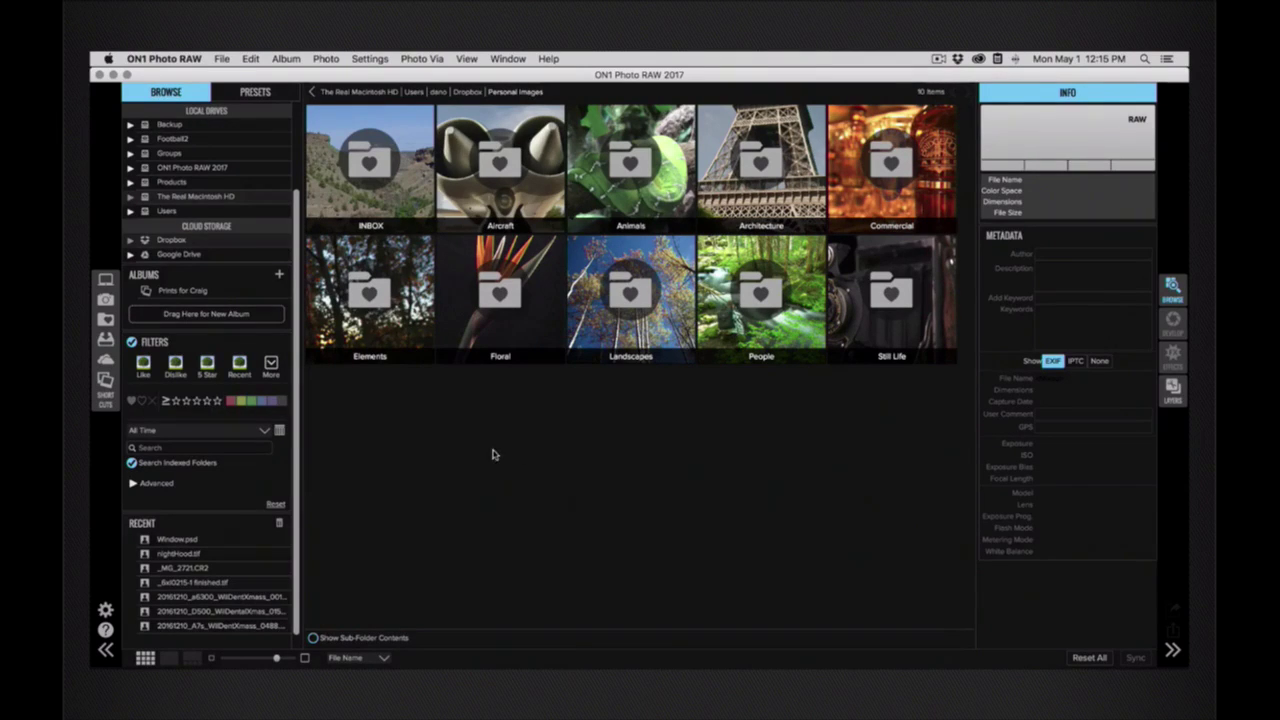
Step: Filter the indexed folders with an advanced Match All Criteria search for the lens Canon EF 70-200mm f/2.8 L
click(133, 484)
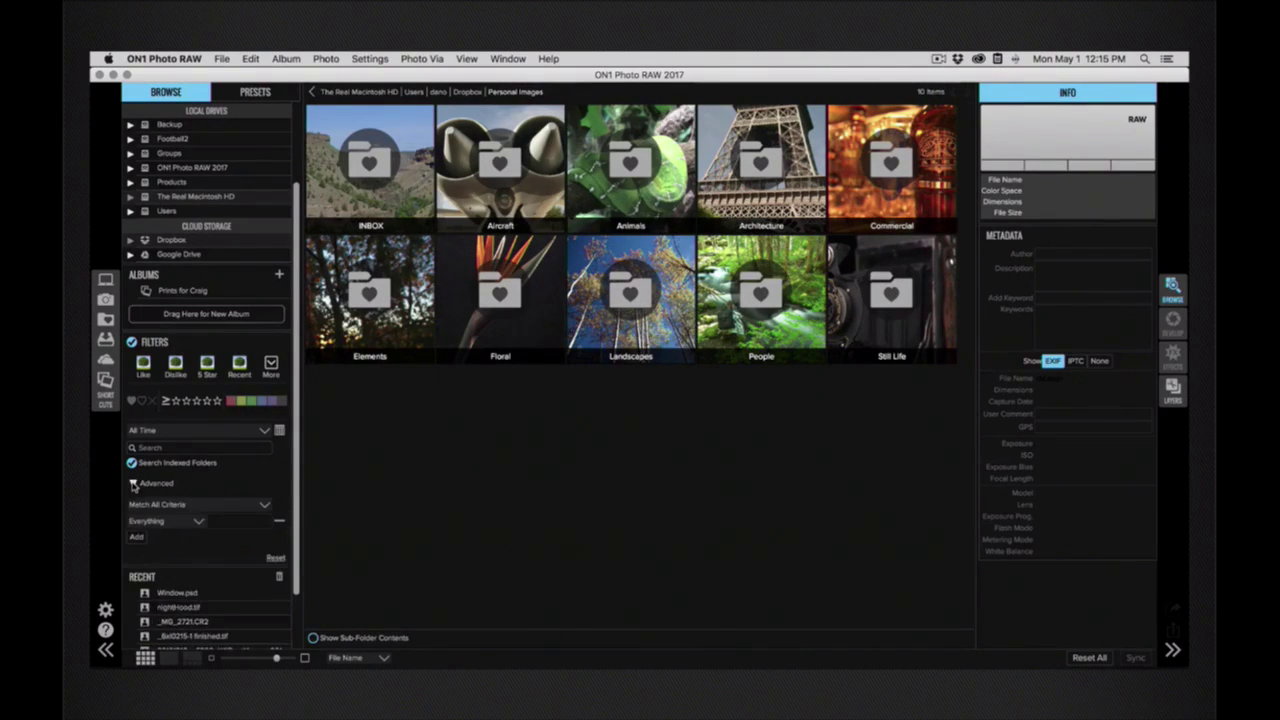
click(175, 505)
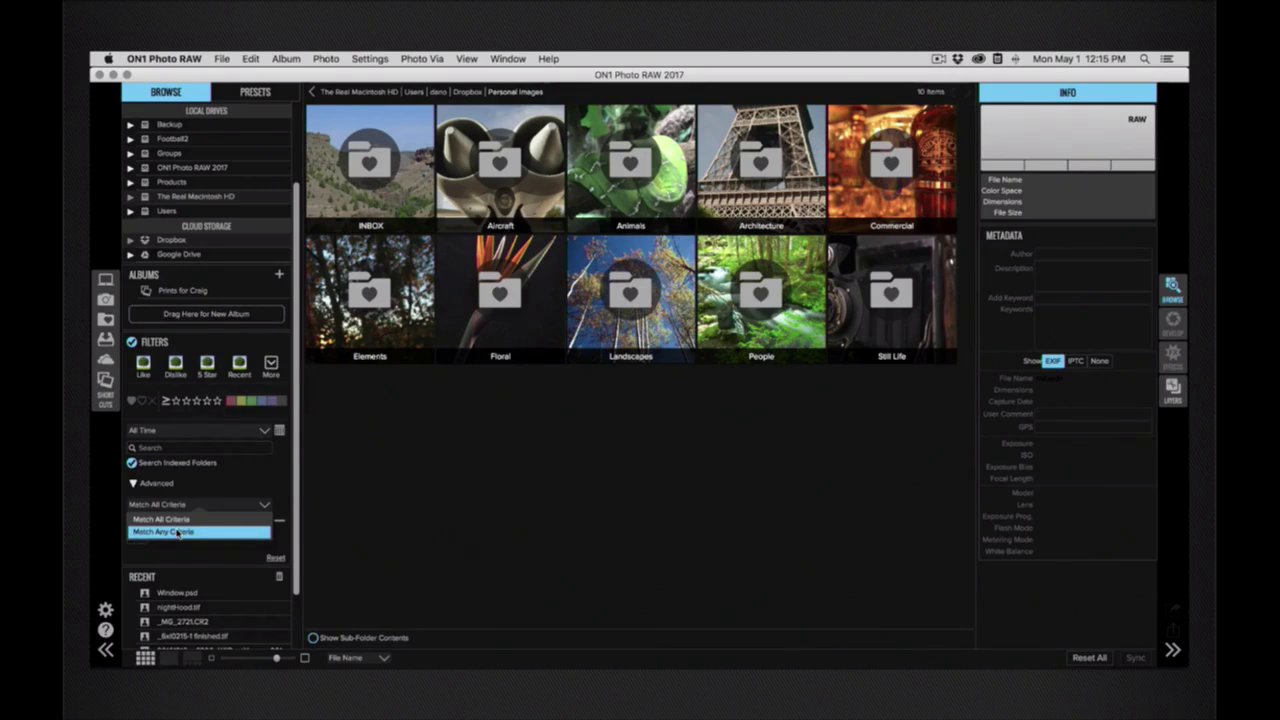
click(177, 531)
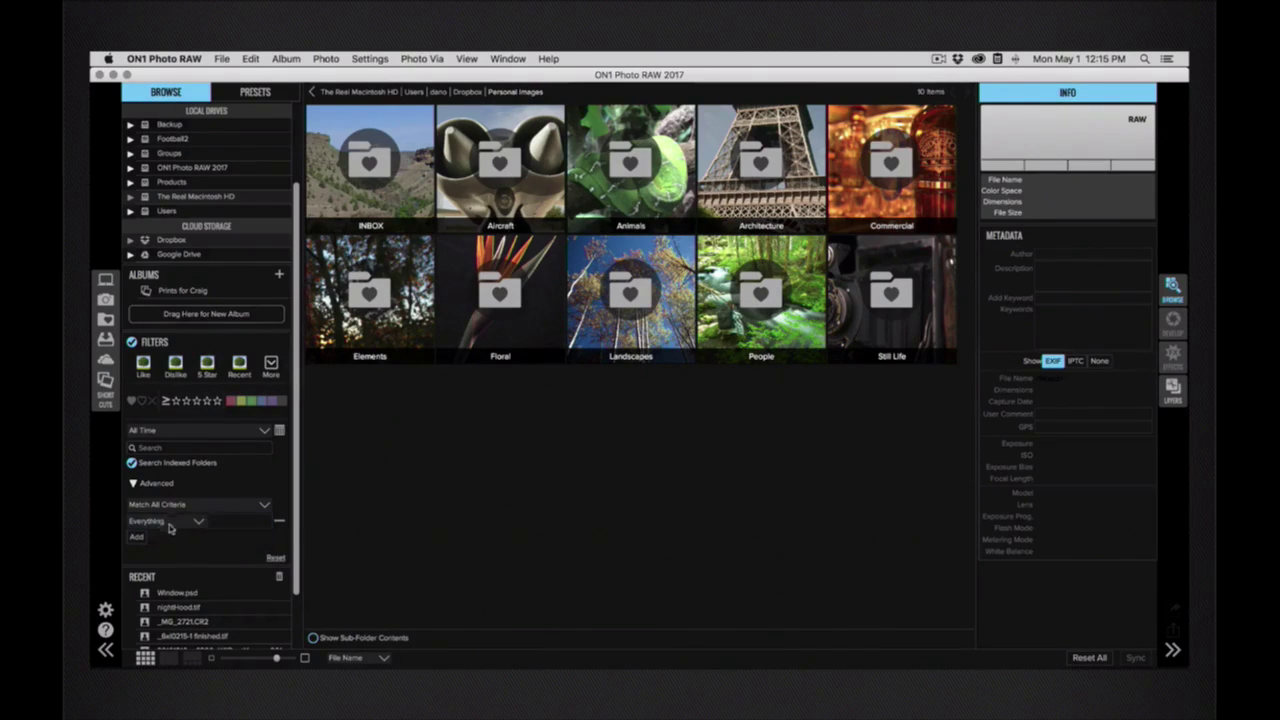
click(182, 524)
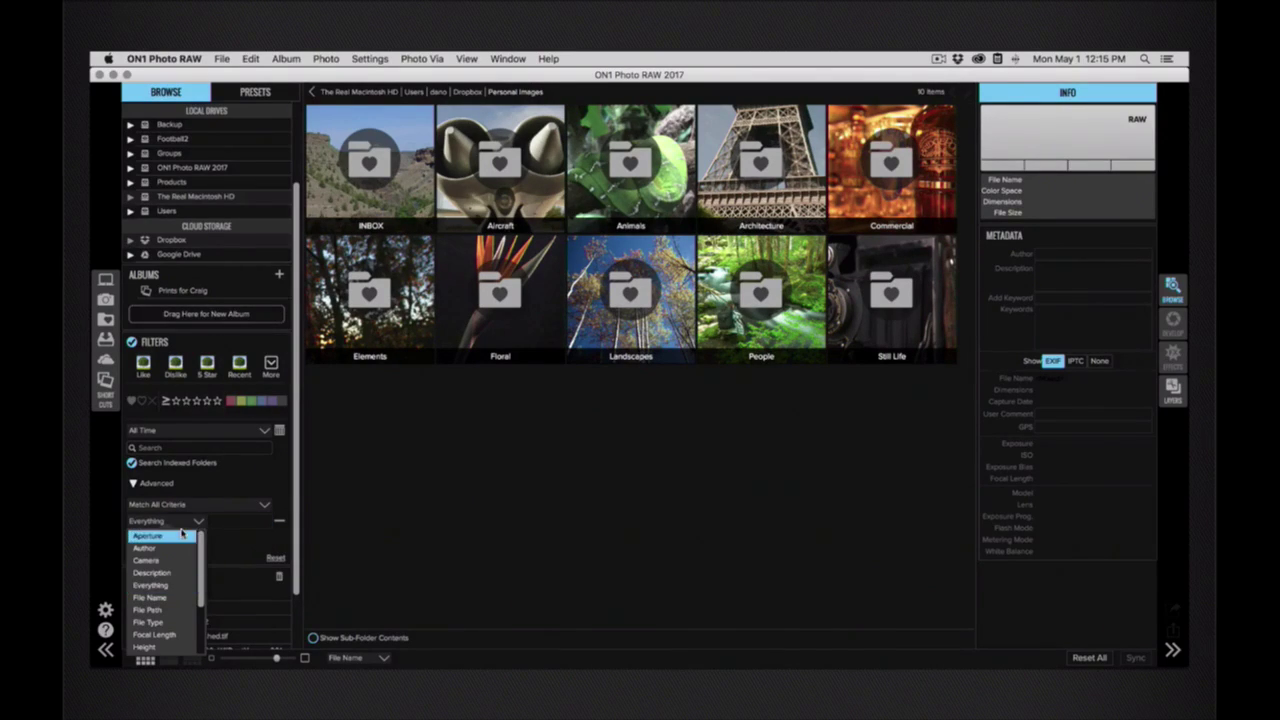
scroll(170, 575, down, 2)
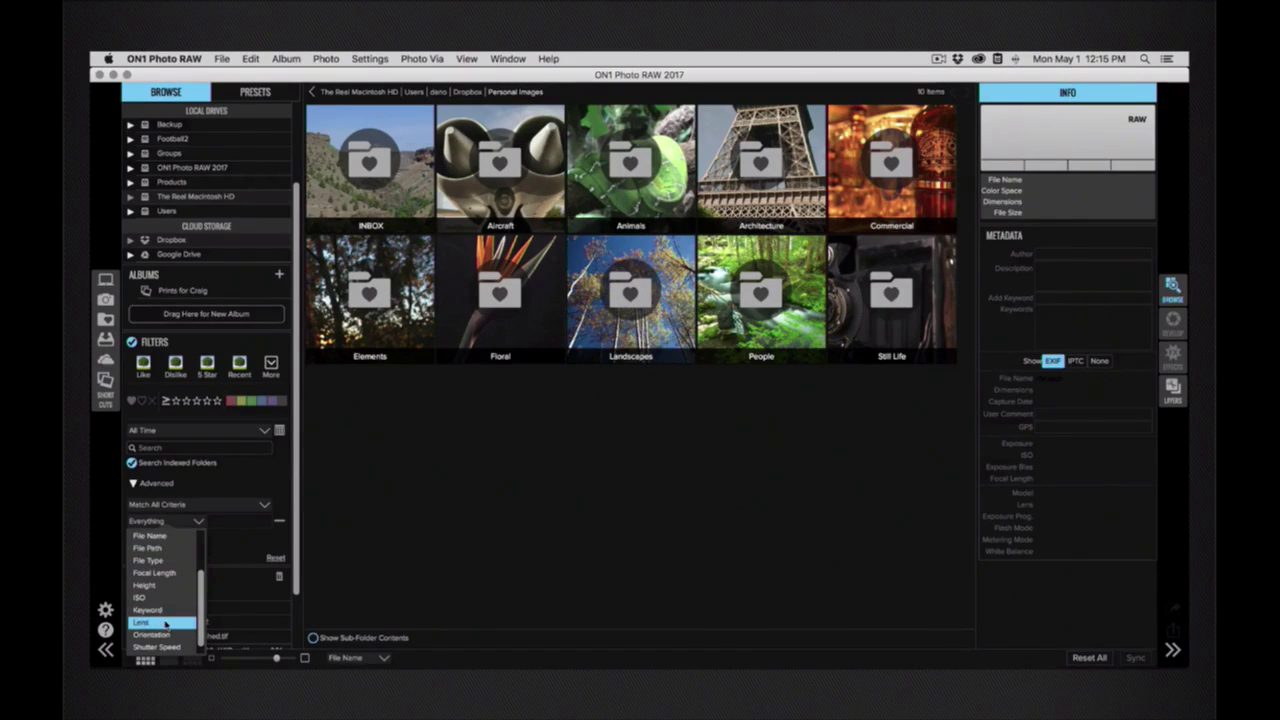
click(166, 624)
click(264, 521)
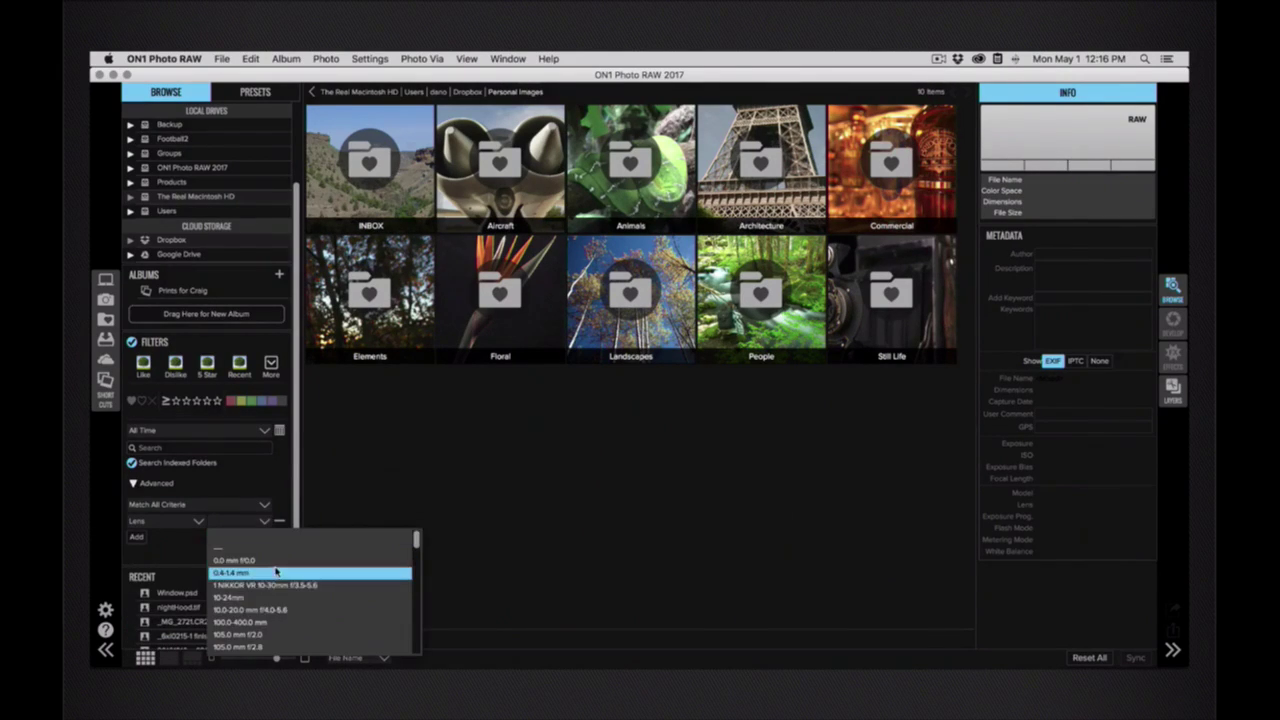
scroll(276, 572, down, 10)
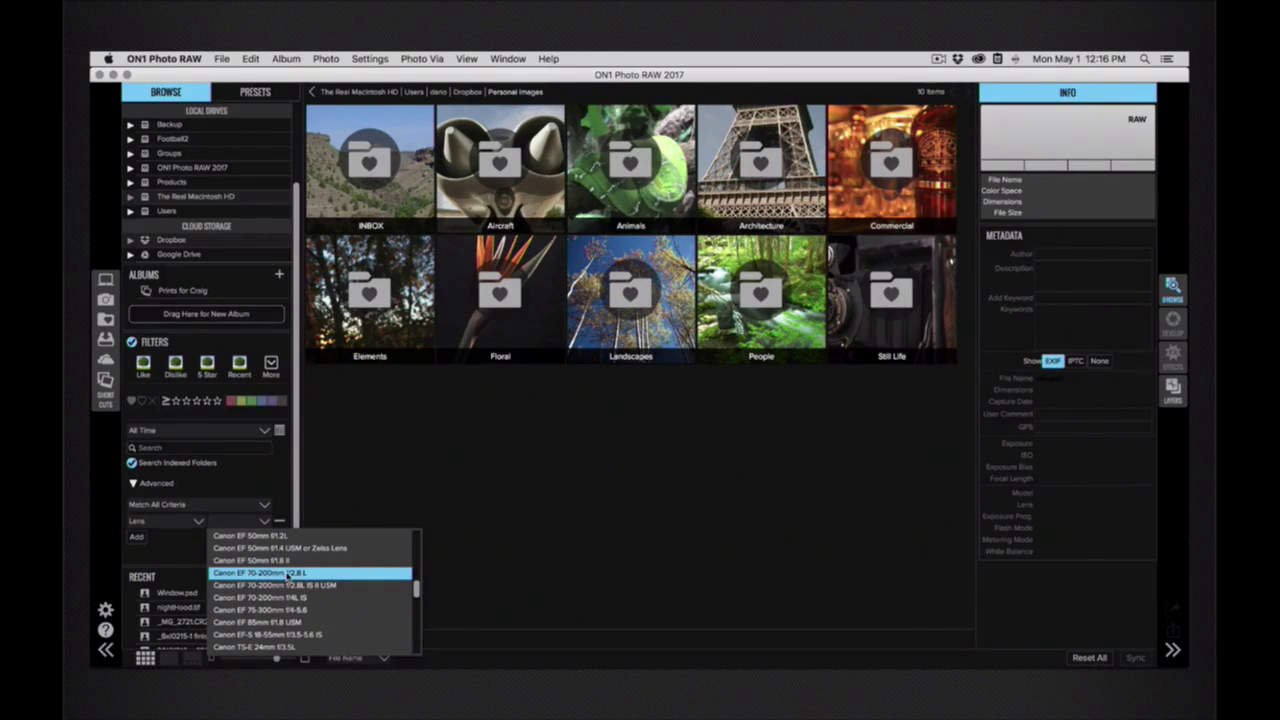
click(287, 573)
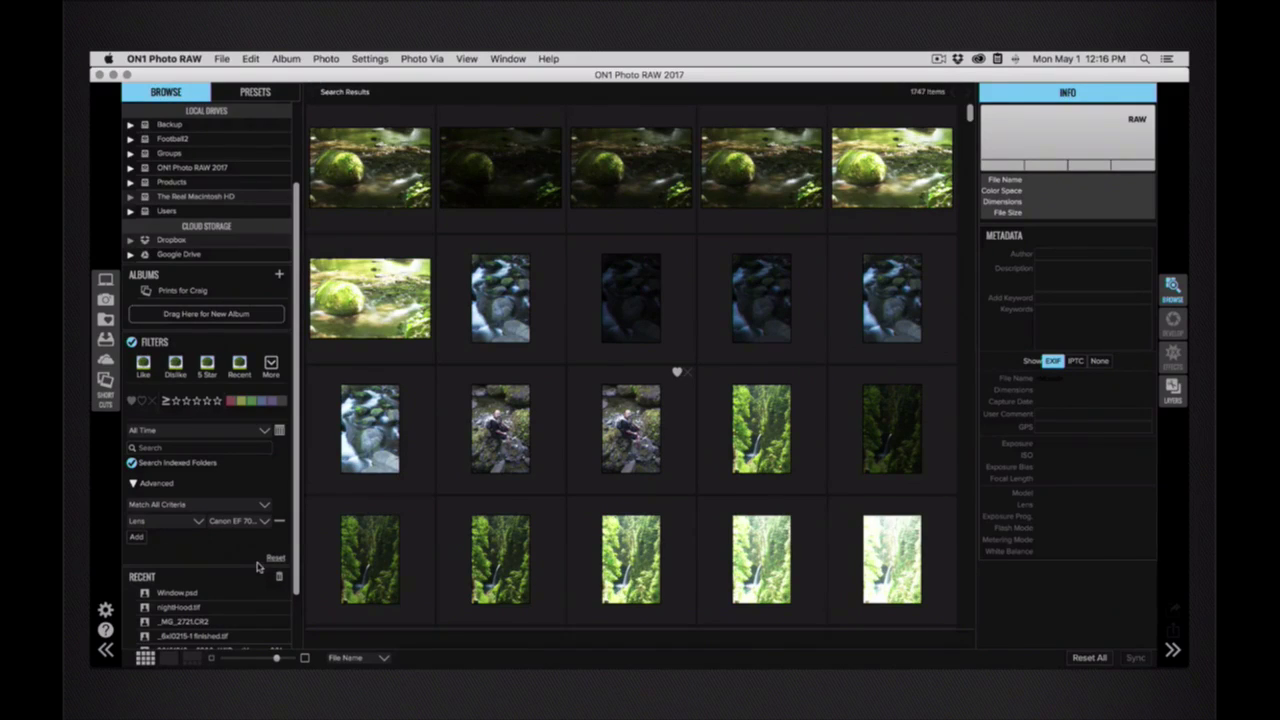
Step: Add a second filter criterion limiting the results to Aperture f/2.8
click(137, 538)
click(152, 538)
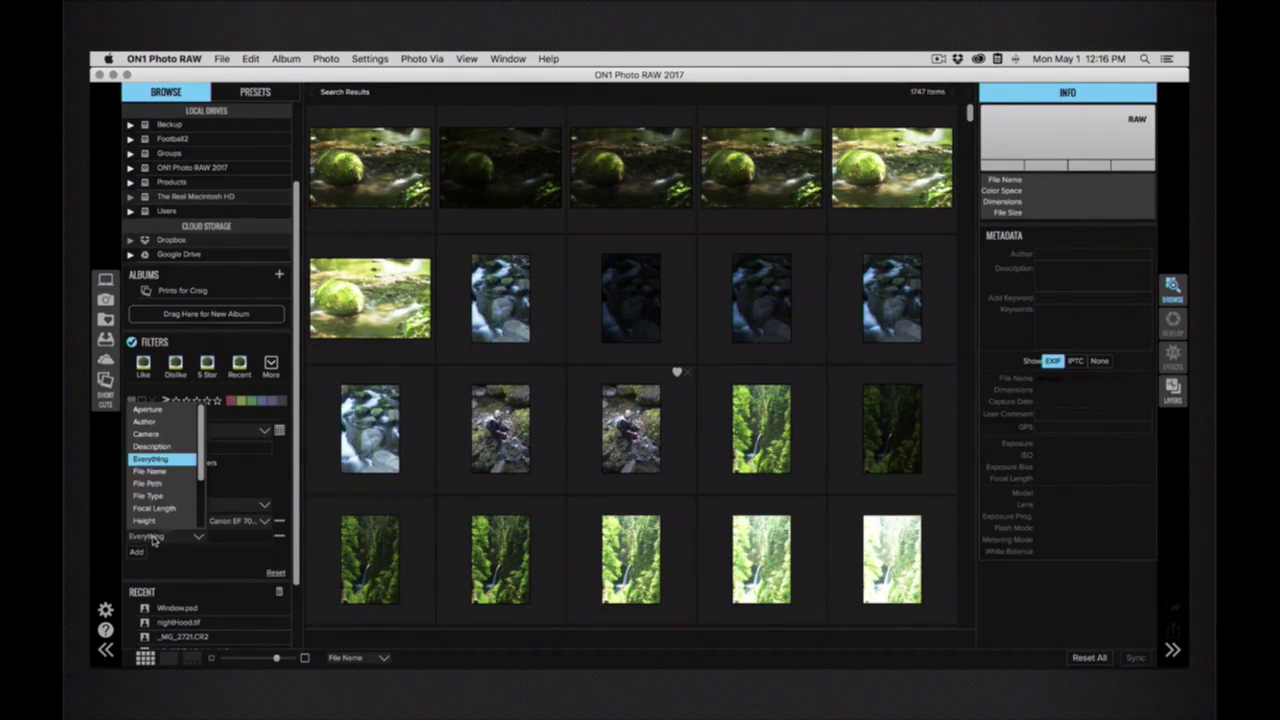
click(161, 412)
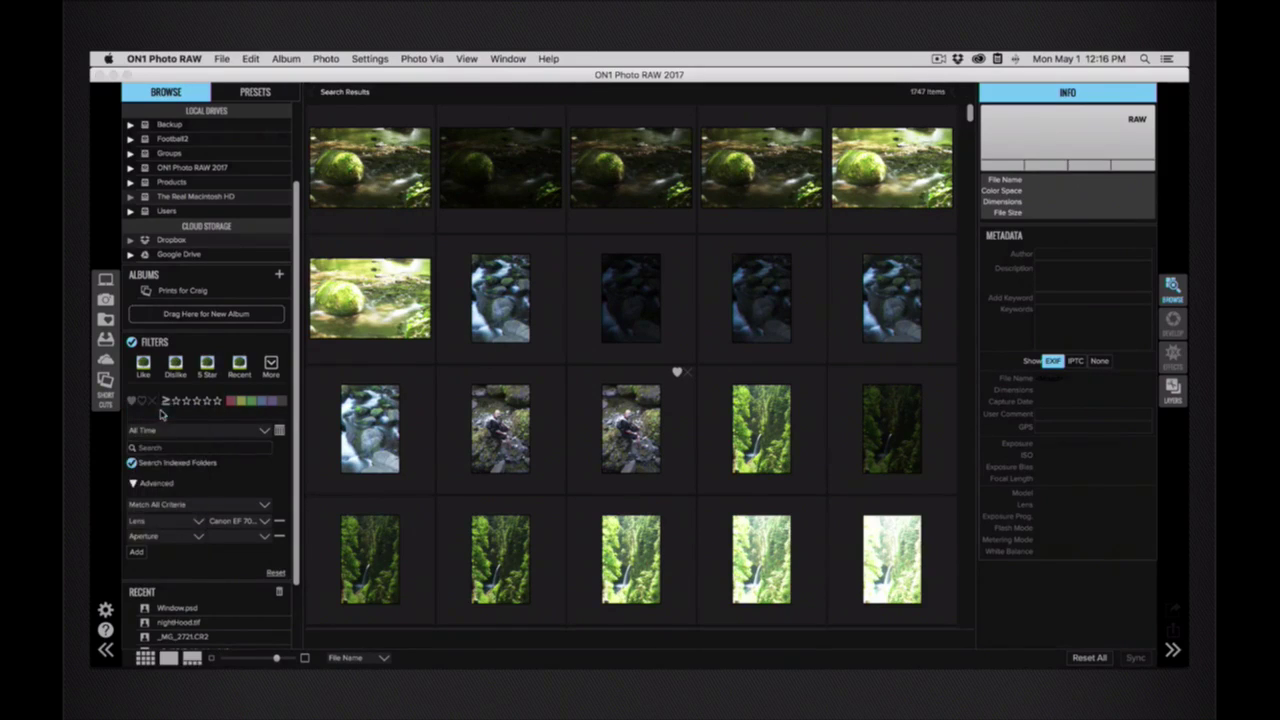
click(247, 538)
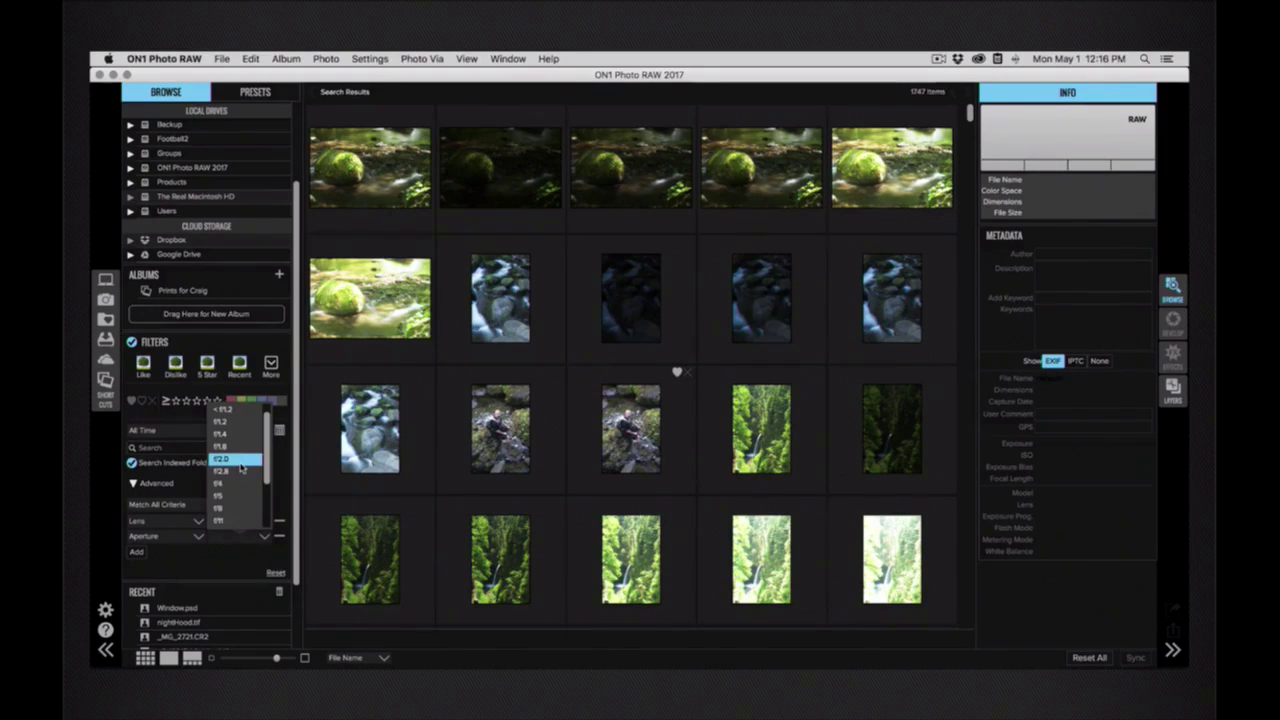
click(240, 473)
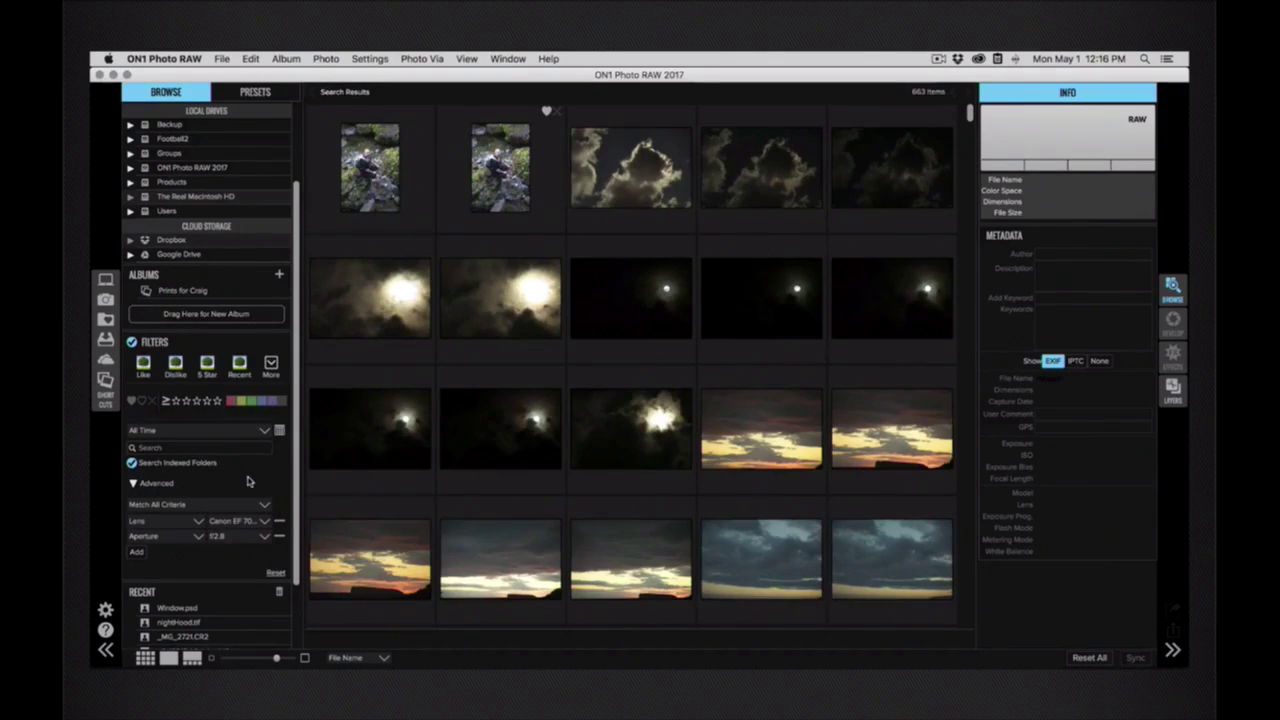
Step: Add a third filter criterion limiting the results to the camera Canon EOS 6D
click(137, 556)
click(155, 553)
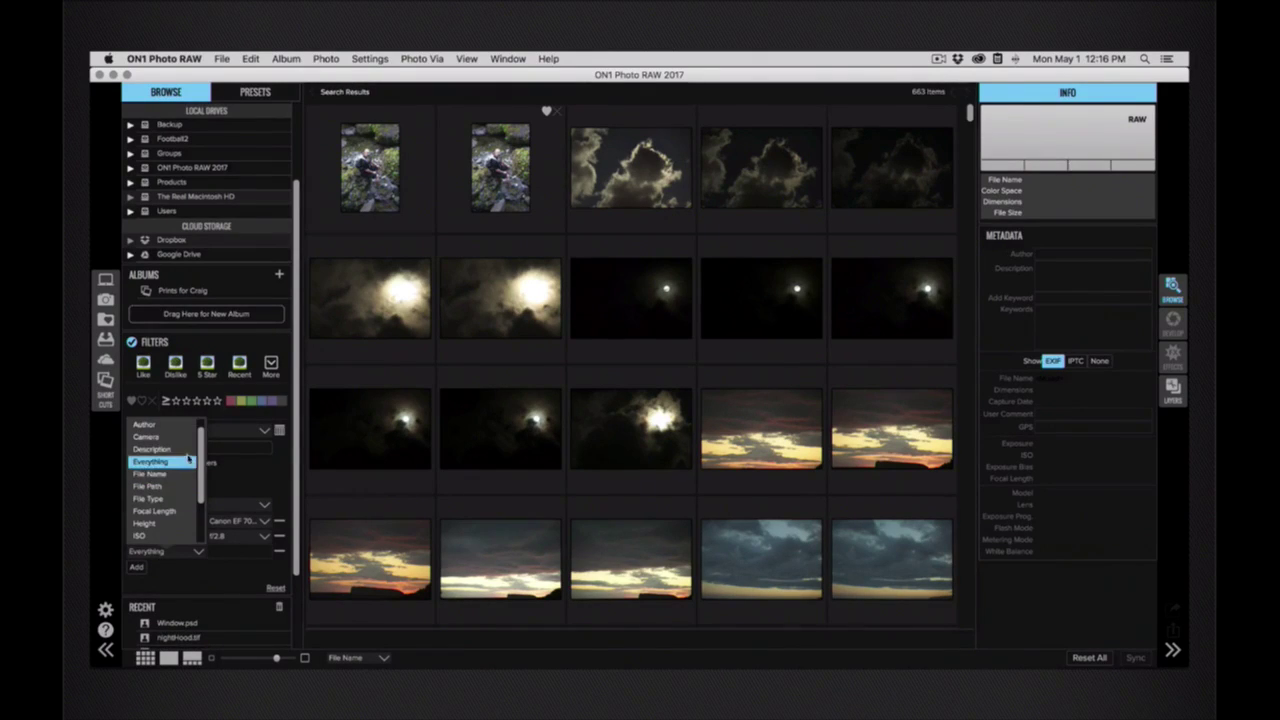
click(186, 449)
click(257, 552)
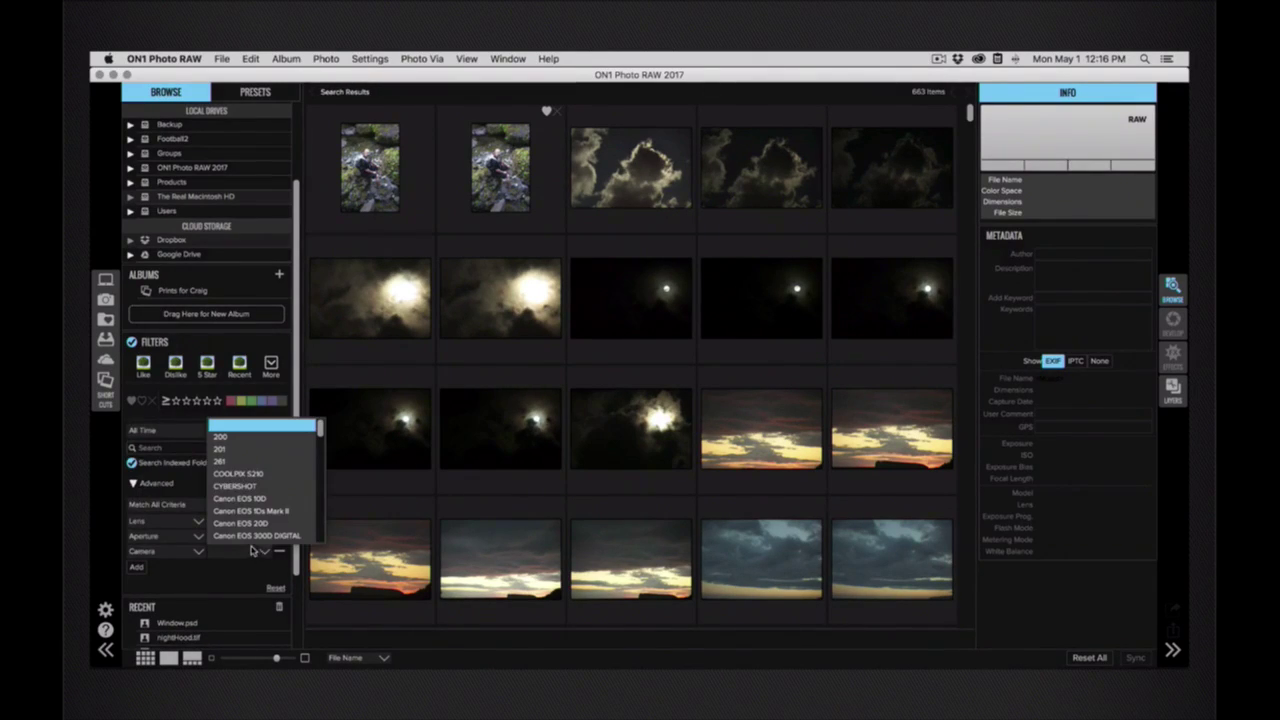
scroll(290, 520, down, 2)
scroll(293, 523, down, 3)
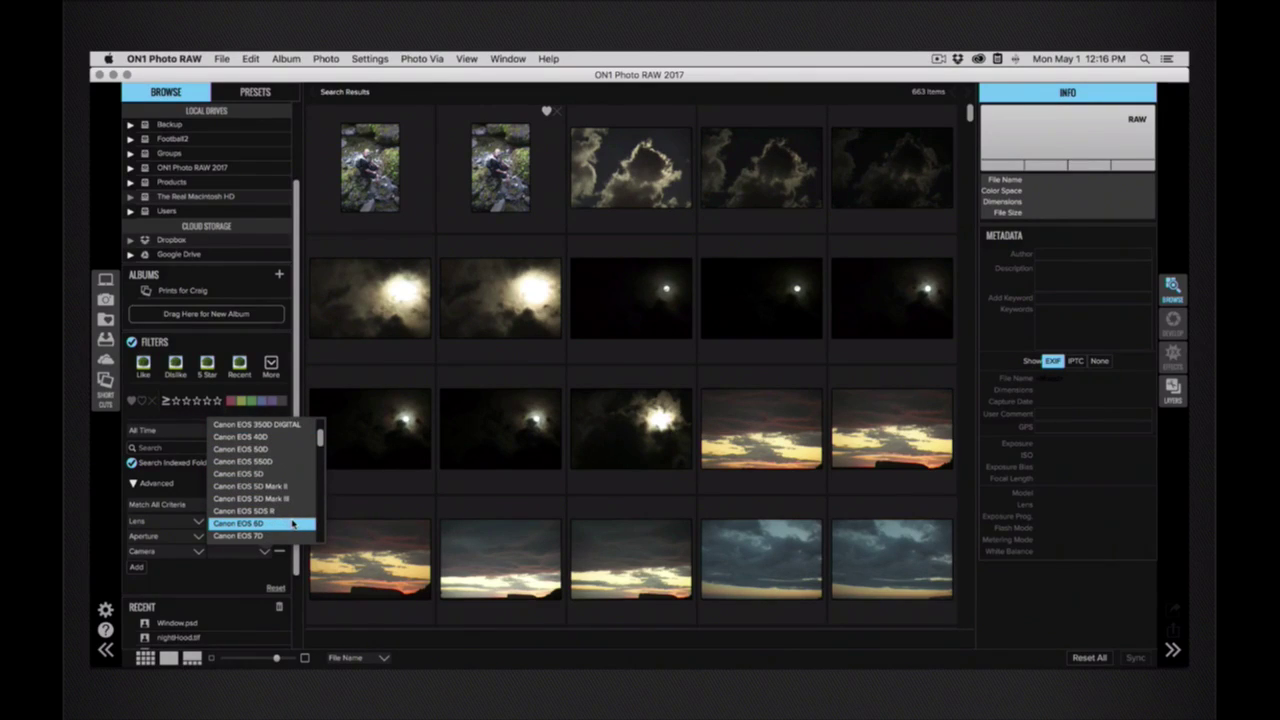
click(293, 524)
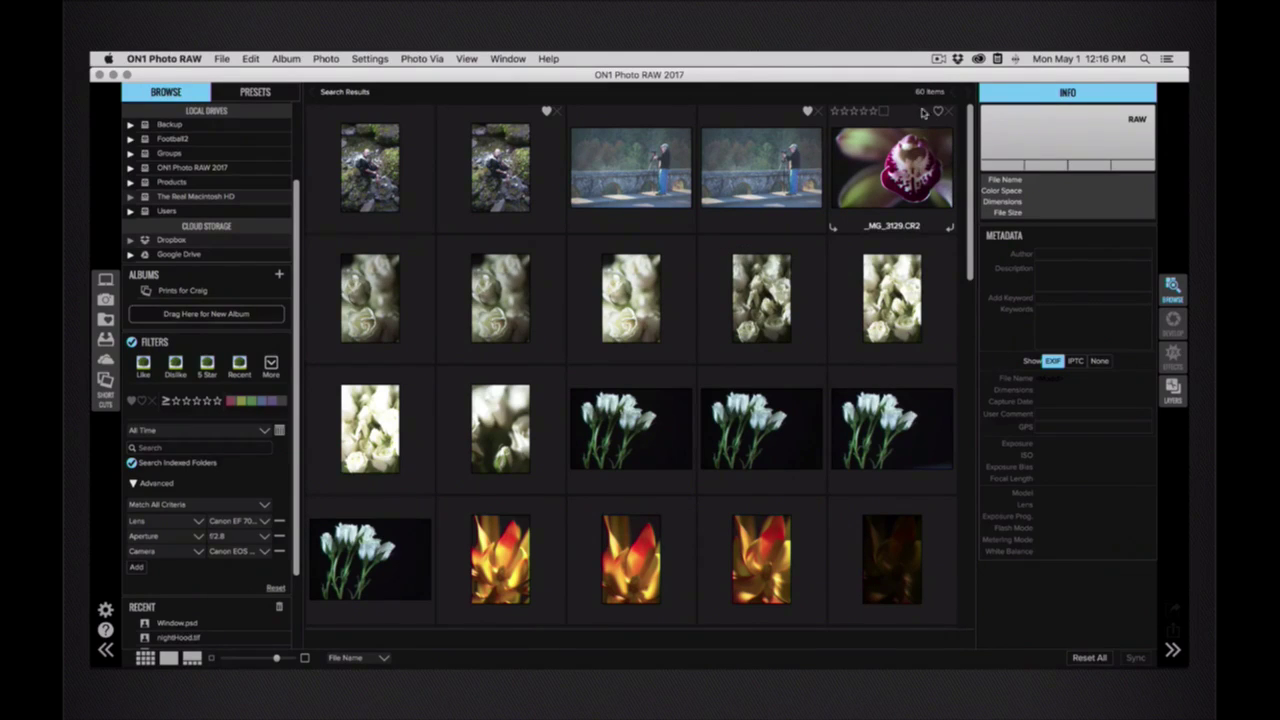
Step: Select _MG_0167.CR2 in the search results, check its camera and lens metadata, and open the photo
click(506, 180)
scroll(506, 172, down, 1)
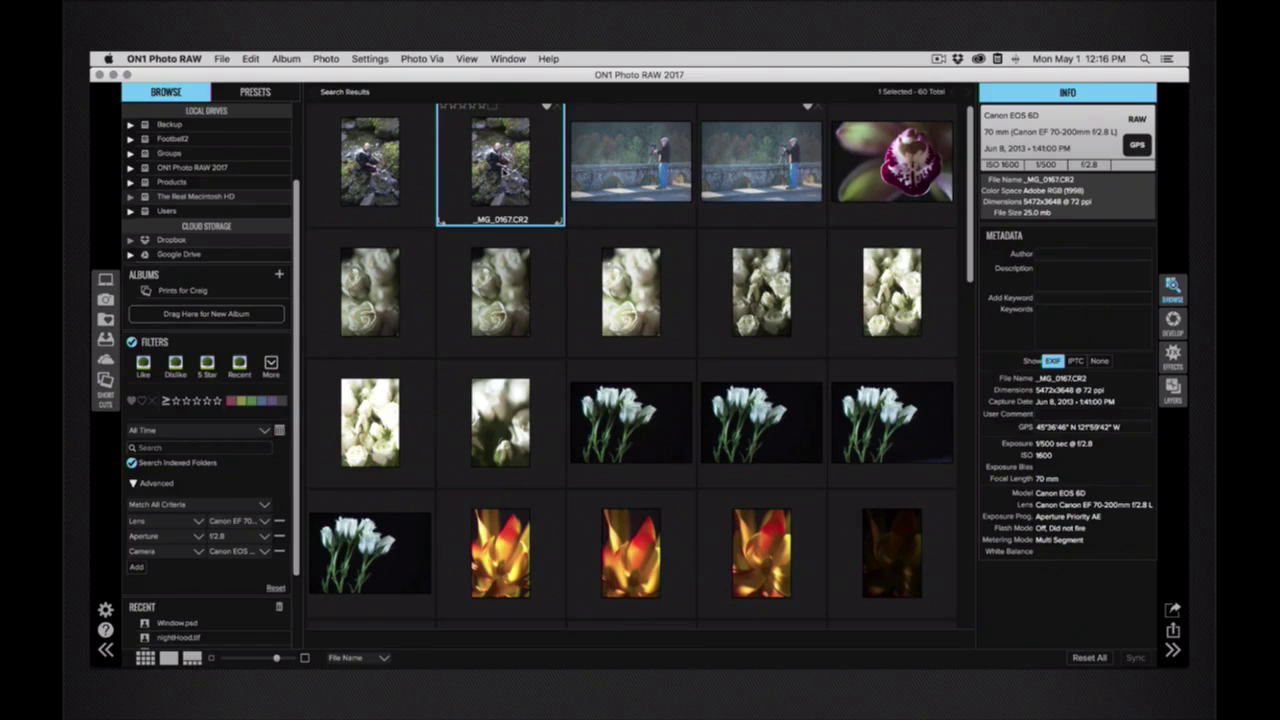
double_click(511, 178)
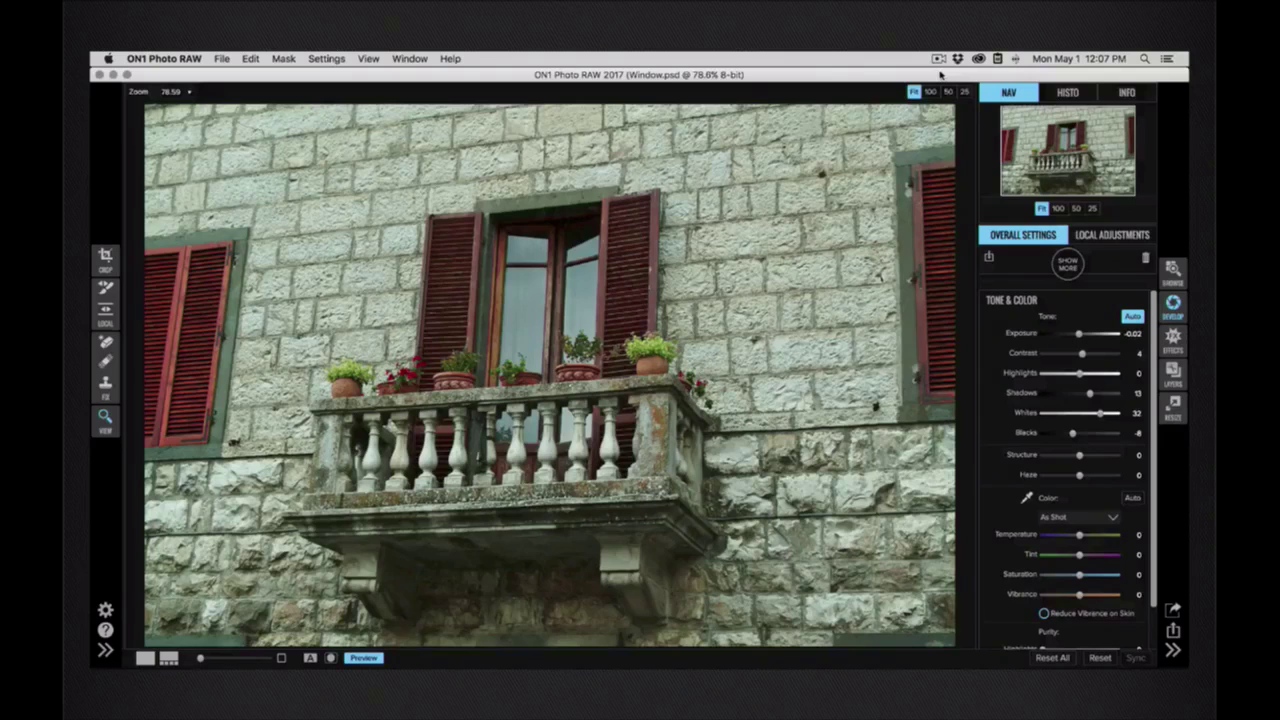
Step: Clone out the dark fixture in front of the balcony baluster with the Clone Stamp at size 100, feather 11 and opacity 100
click(655, 271)
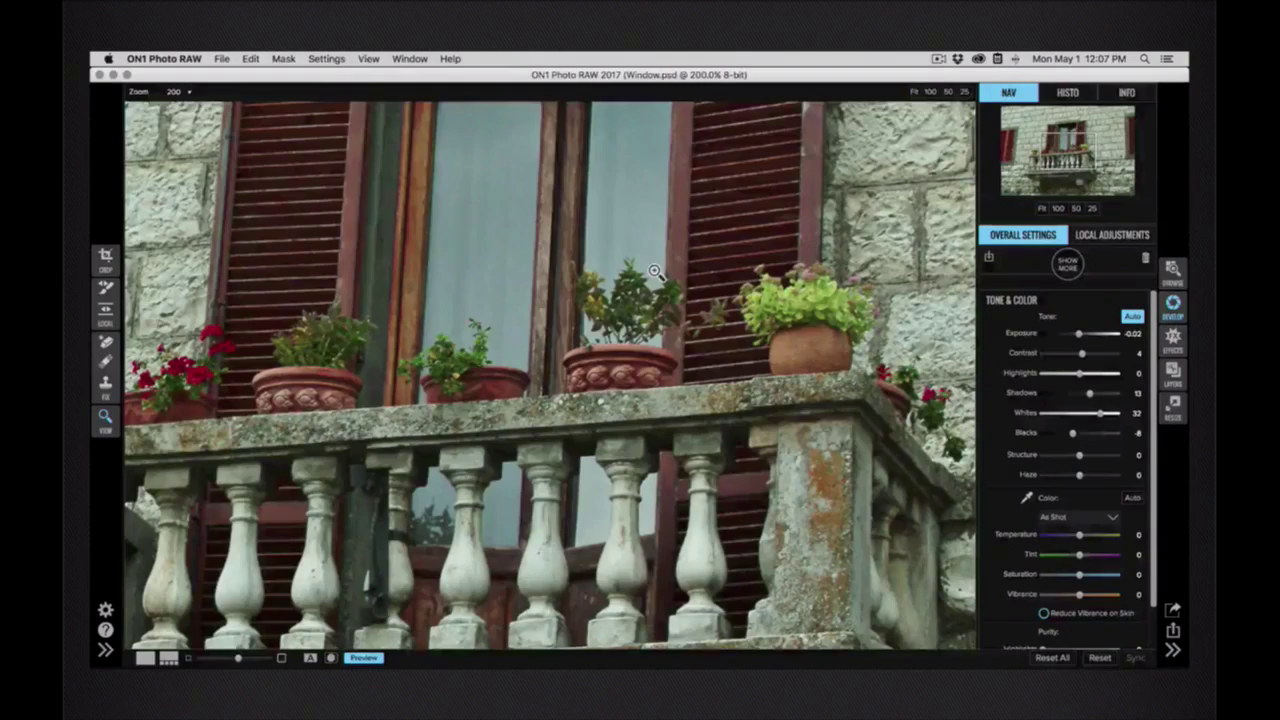
drag(1068, 145, 1057, 162)
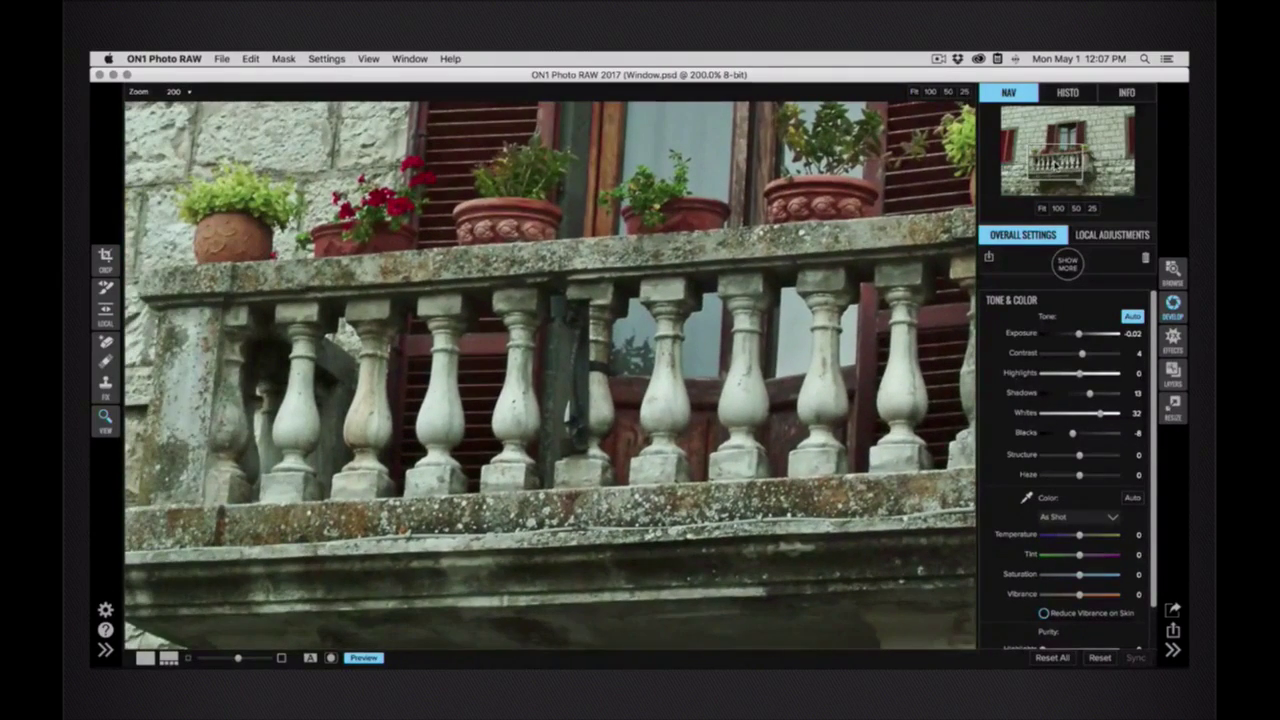
click(104, 385)
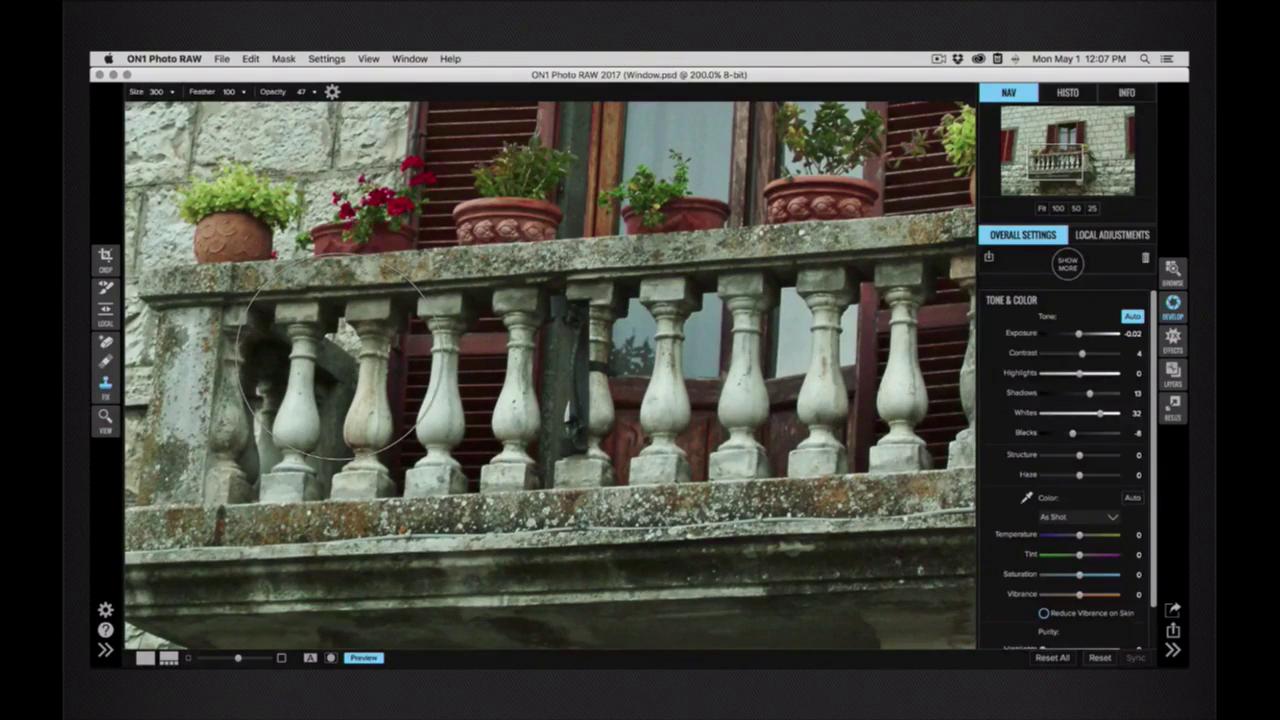
drag(198, 92, 105, 92)
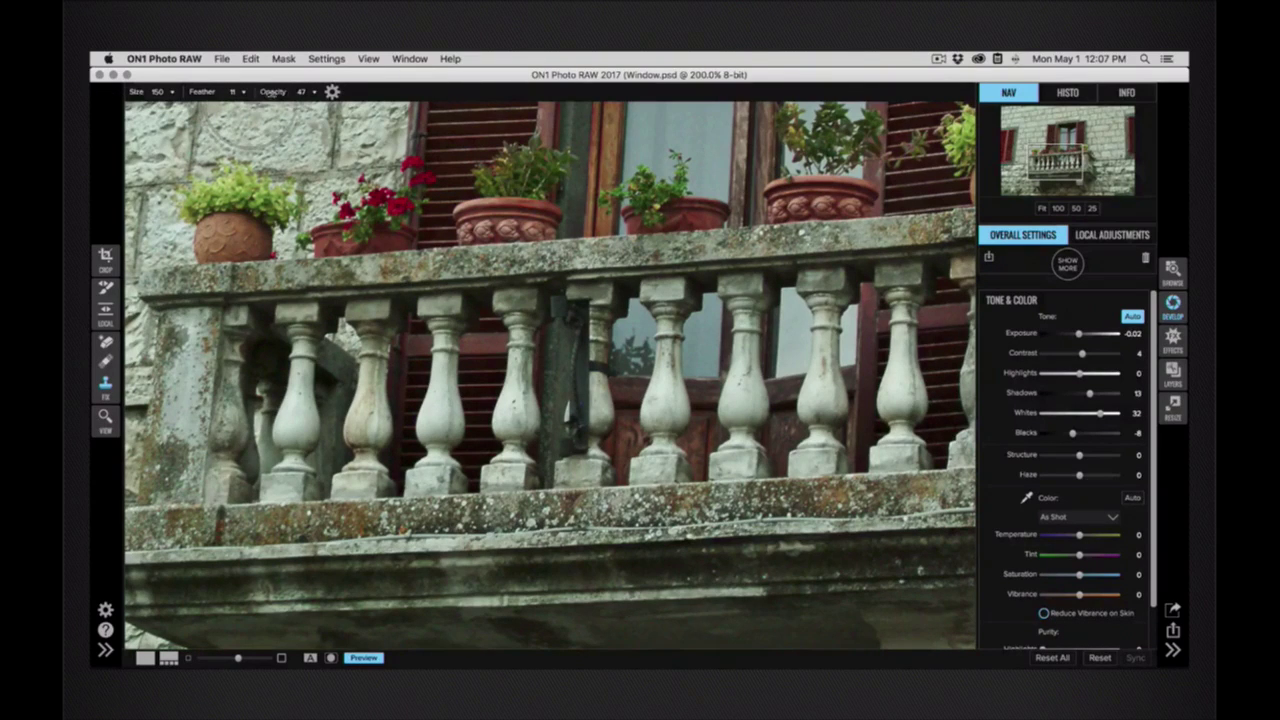
drag(268, 92, 388, 94)
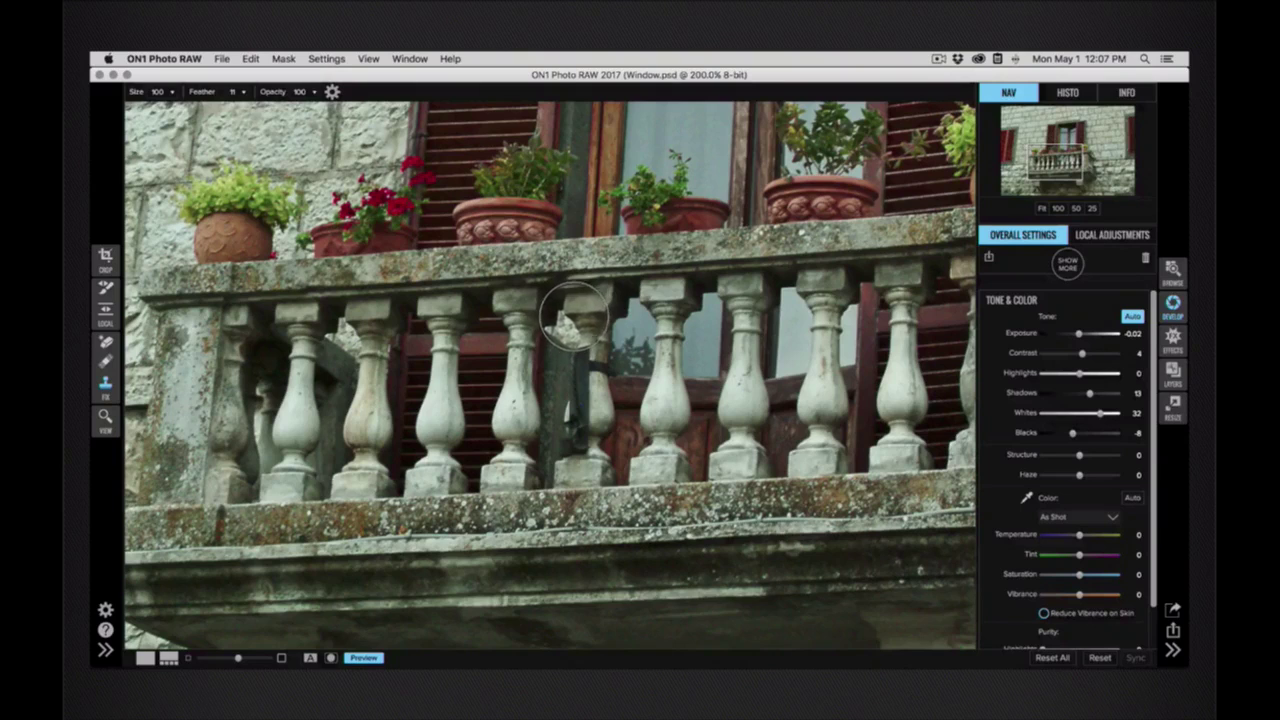
drag(576, 312, 575, 488)
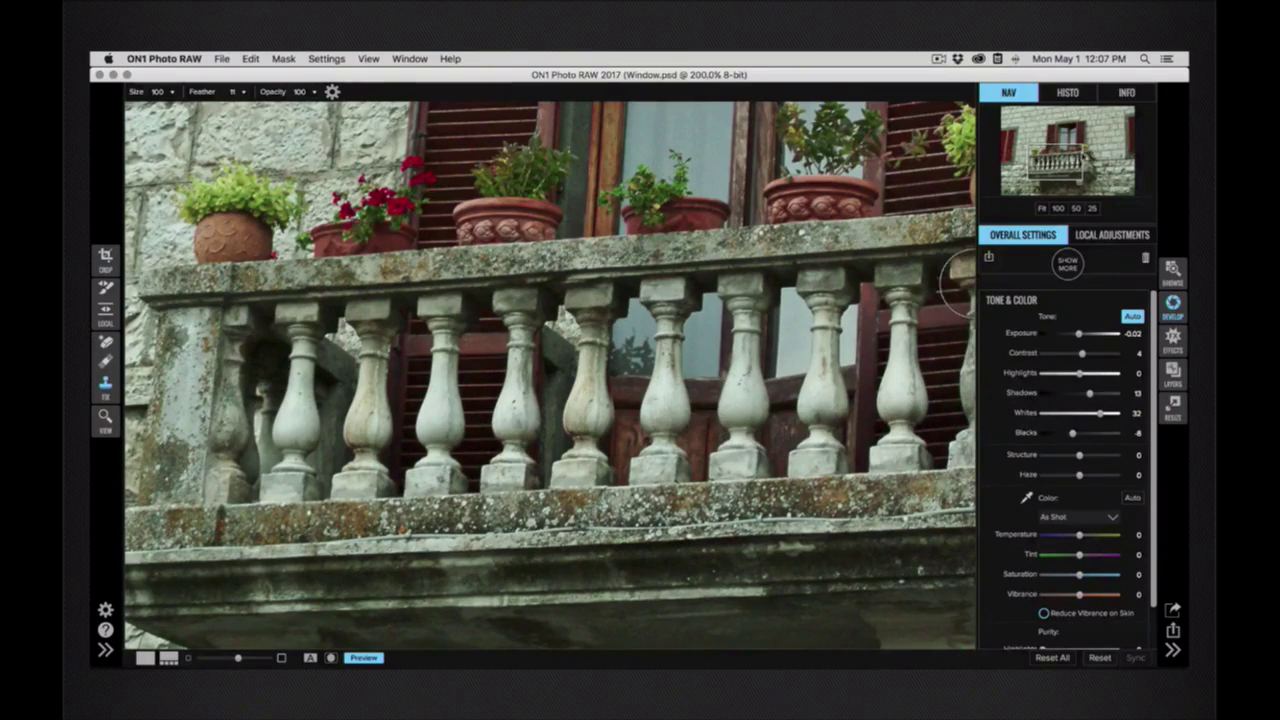
Step: Clone out the cable running along the stone wall beside the balcony, using a size 60 brush with feather 44
scroll(700, 410, right, 10)
scroll(550, 375, right, 5)
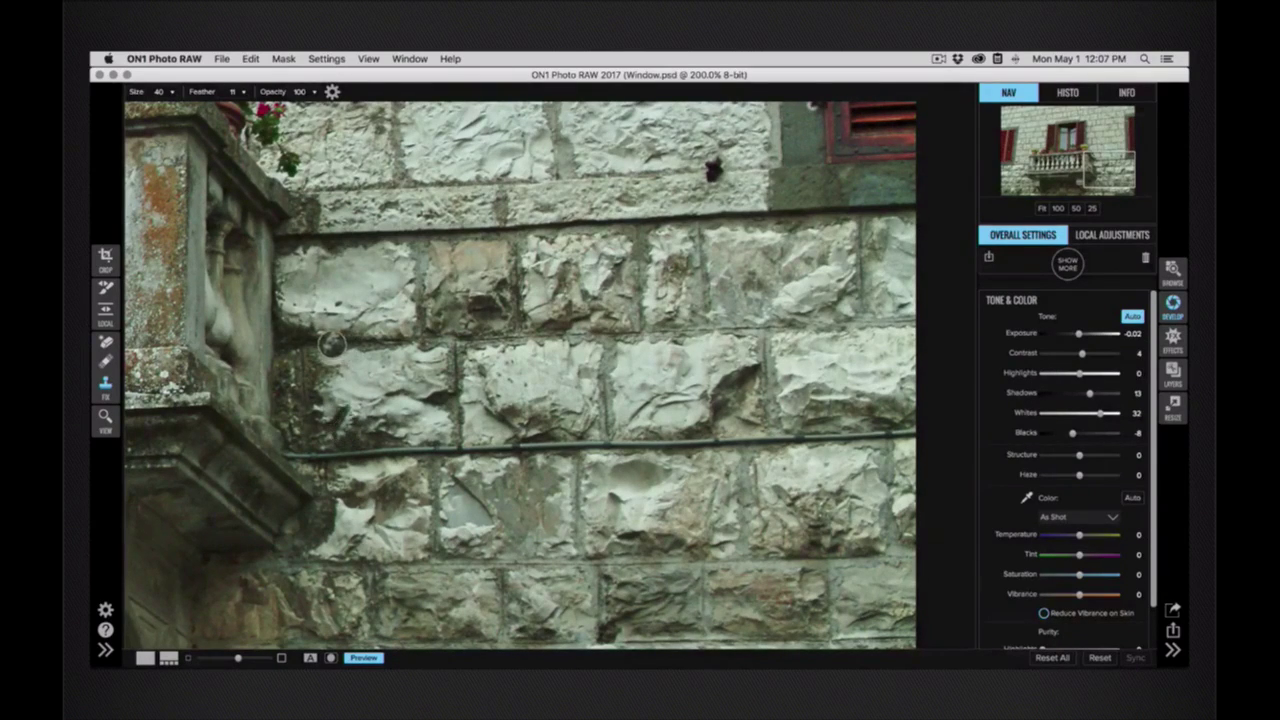
key(bracketright)
key(bracketright)
key(shift+bracketright)
key(shift+bracketright)
key(shift+bracketright)
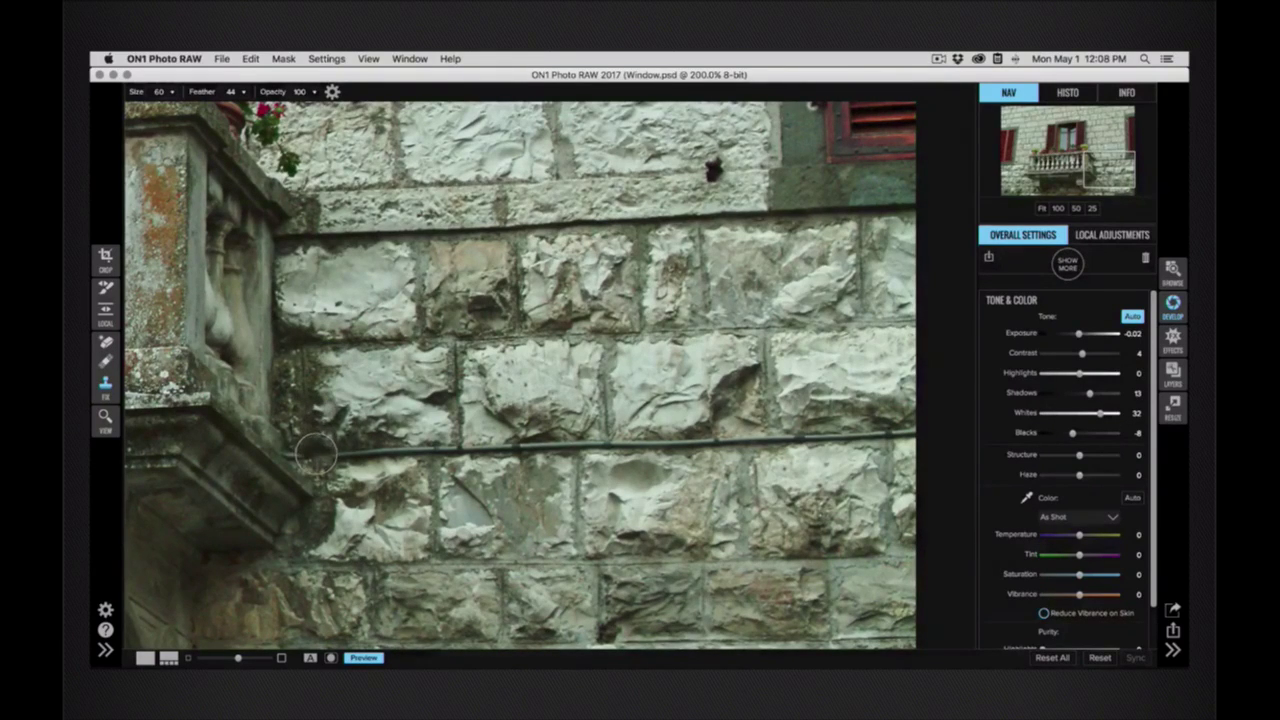
drag(316, 457, 615, 444)
drag(730, 438, 912, 437)
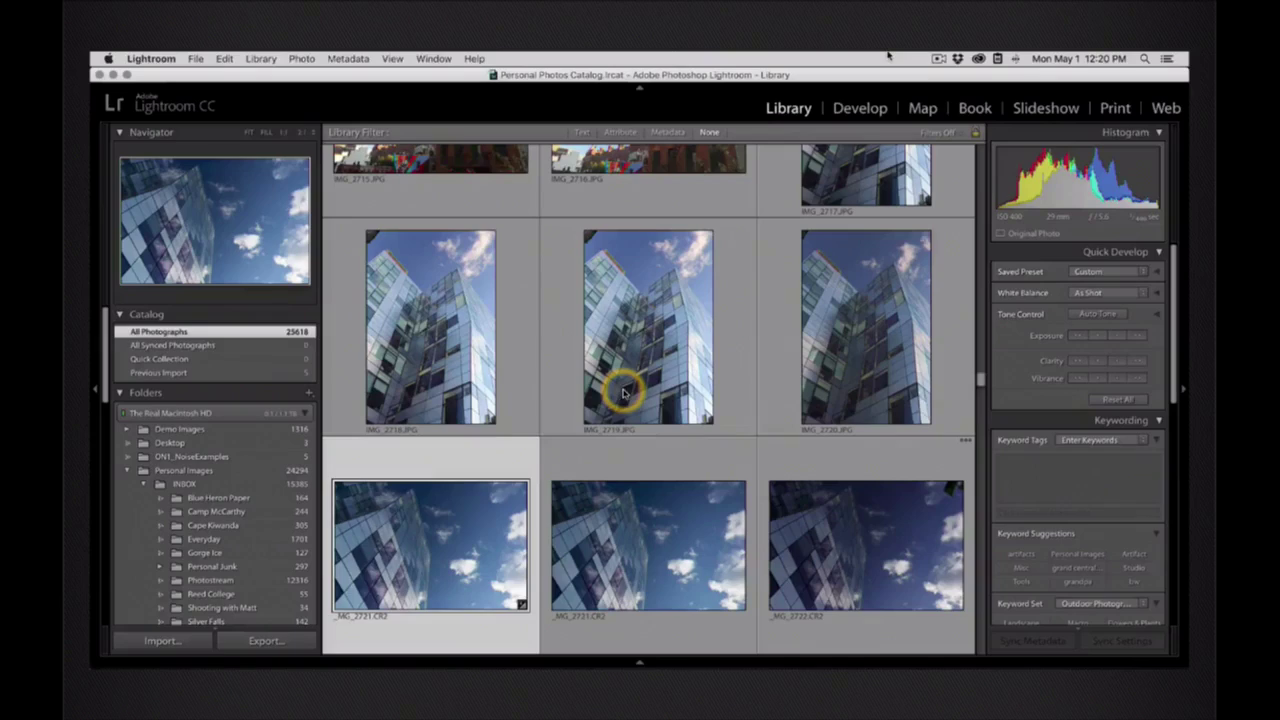
Step: In Lightroom, start migrating the catalog to ON1 Photo, including collections and copies of photos with Lightroom adjustments
click(198, 60)
mouse_move(288, 321)
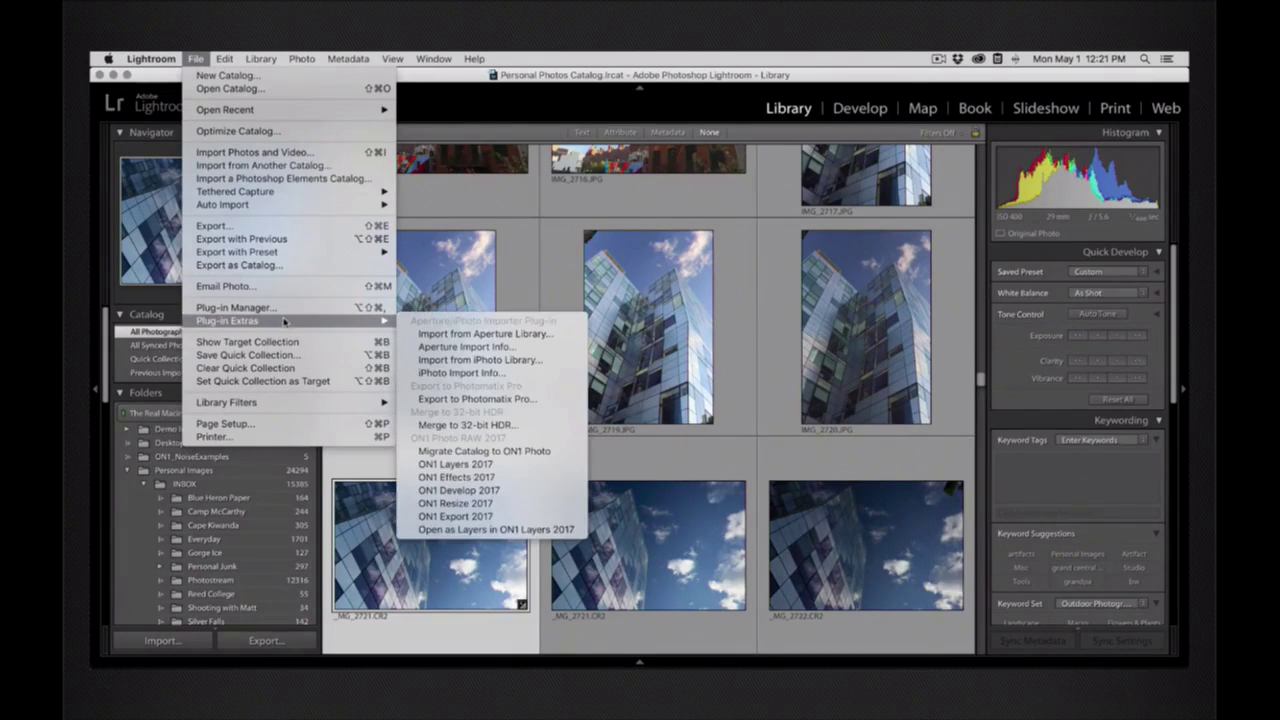
click(560, 456)
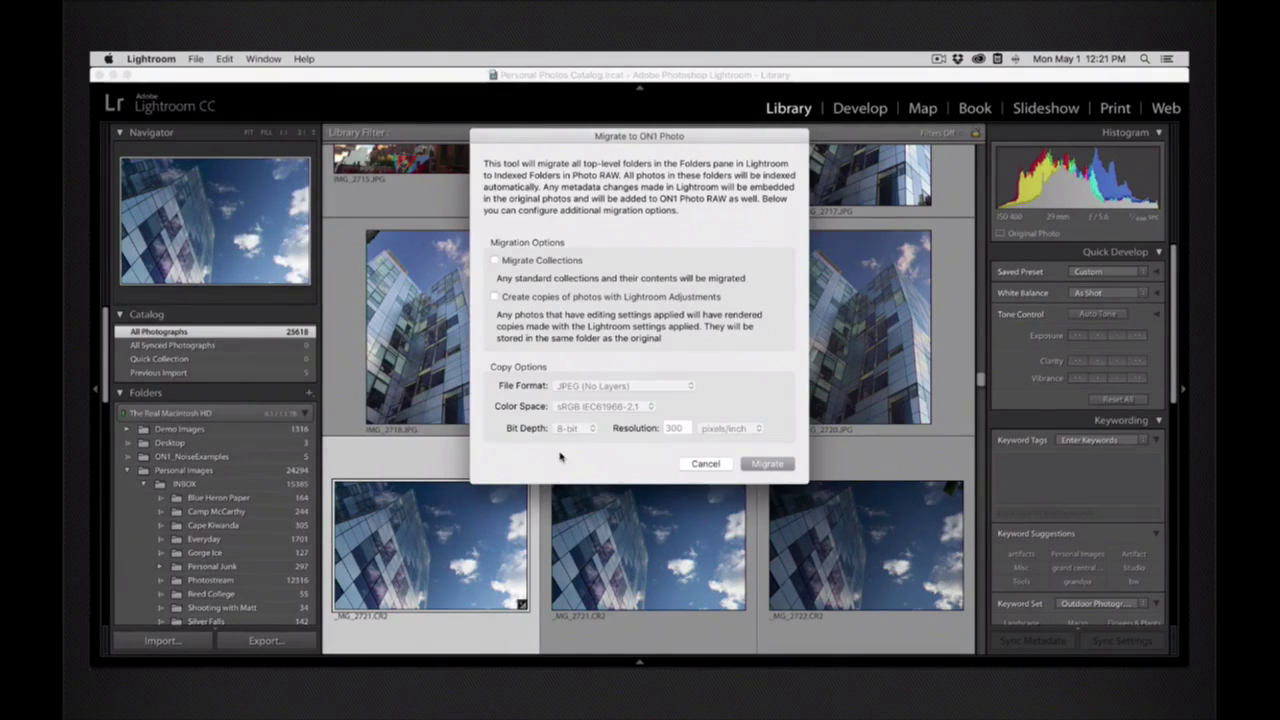
click(494, 261)
click(494, 298)
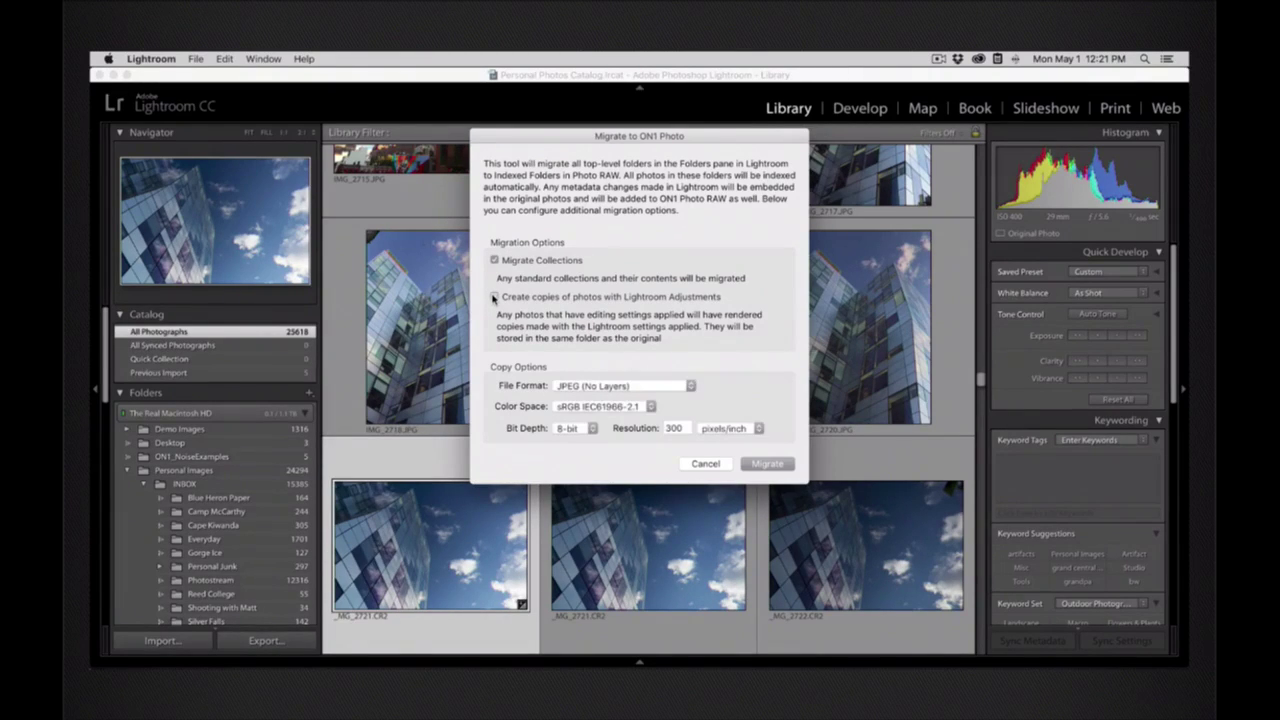
Step: Review the file formats for the migrated copies and set their color space to Adobe RGB (1998)
click(658, 388)
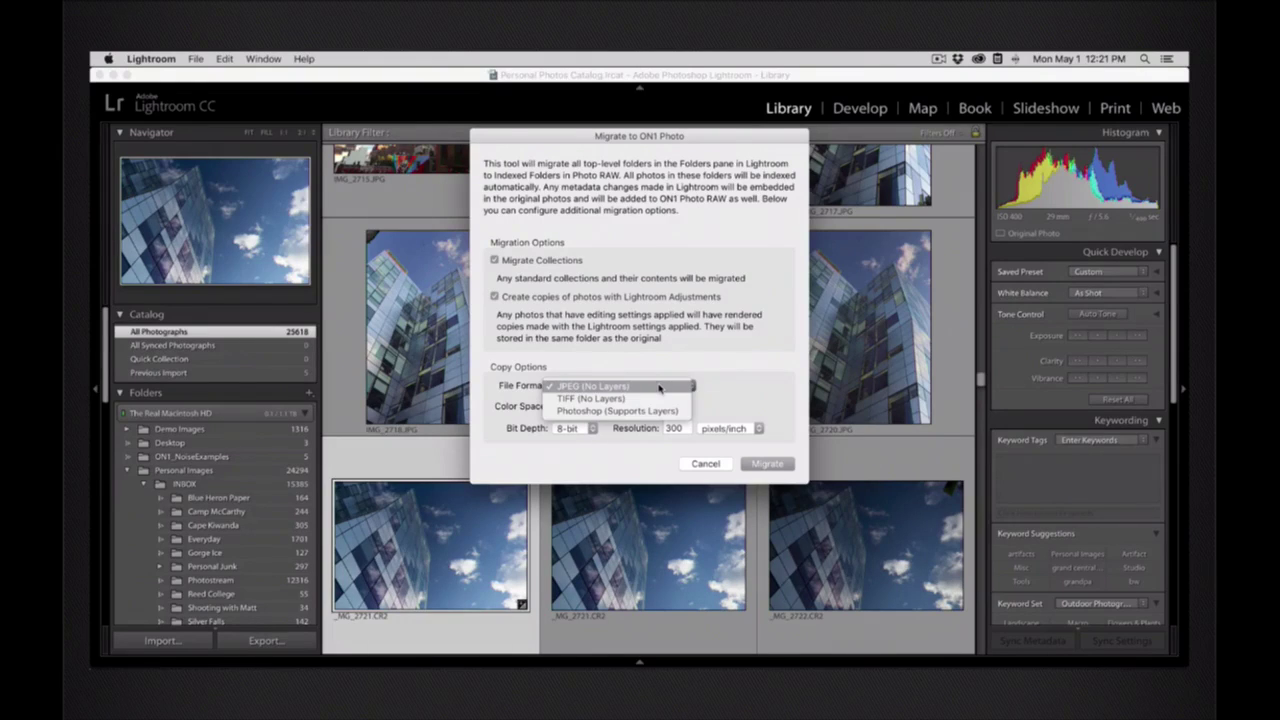
click(658, 387)
click(650, 406)
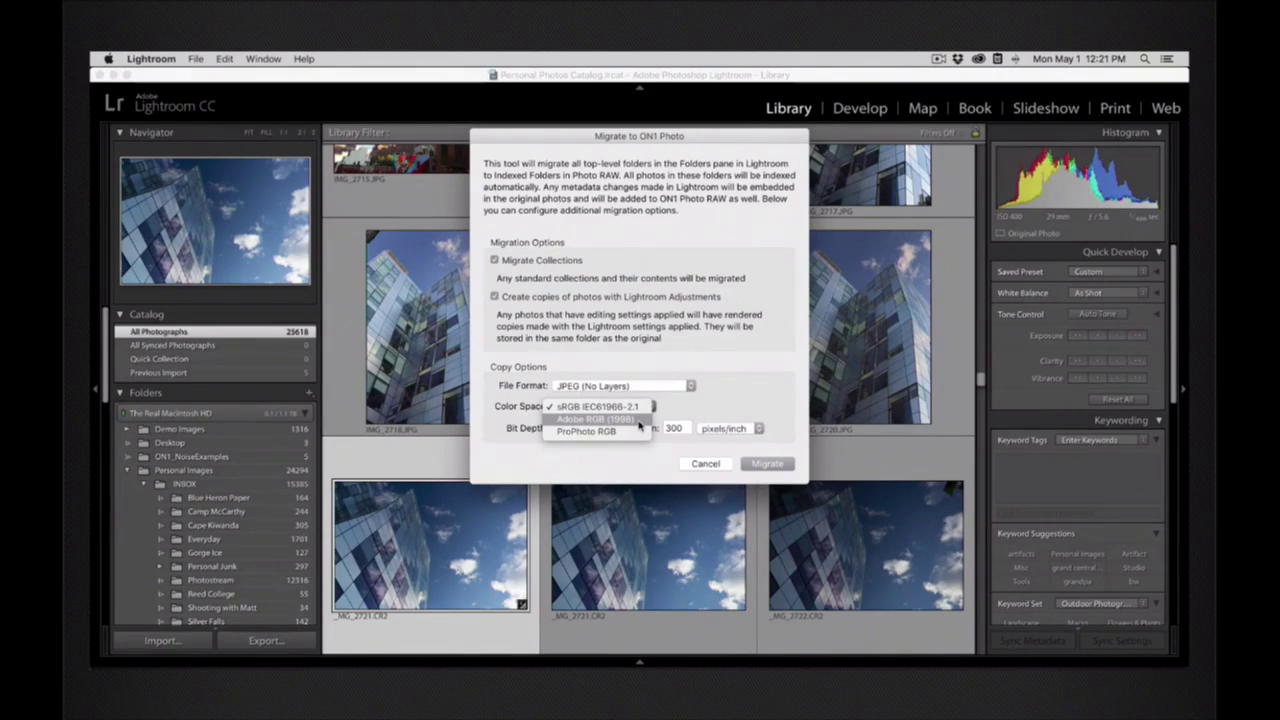
click(639, 423)
Step: Try a 16-bit depth for the JPEG copies and return it to 8-bit
click(584, 429)
click(577, 441)
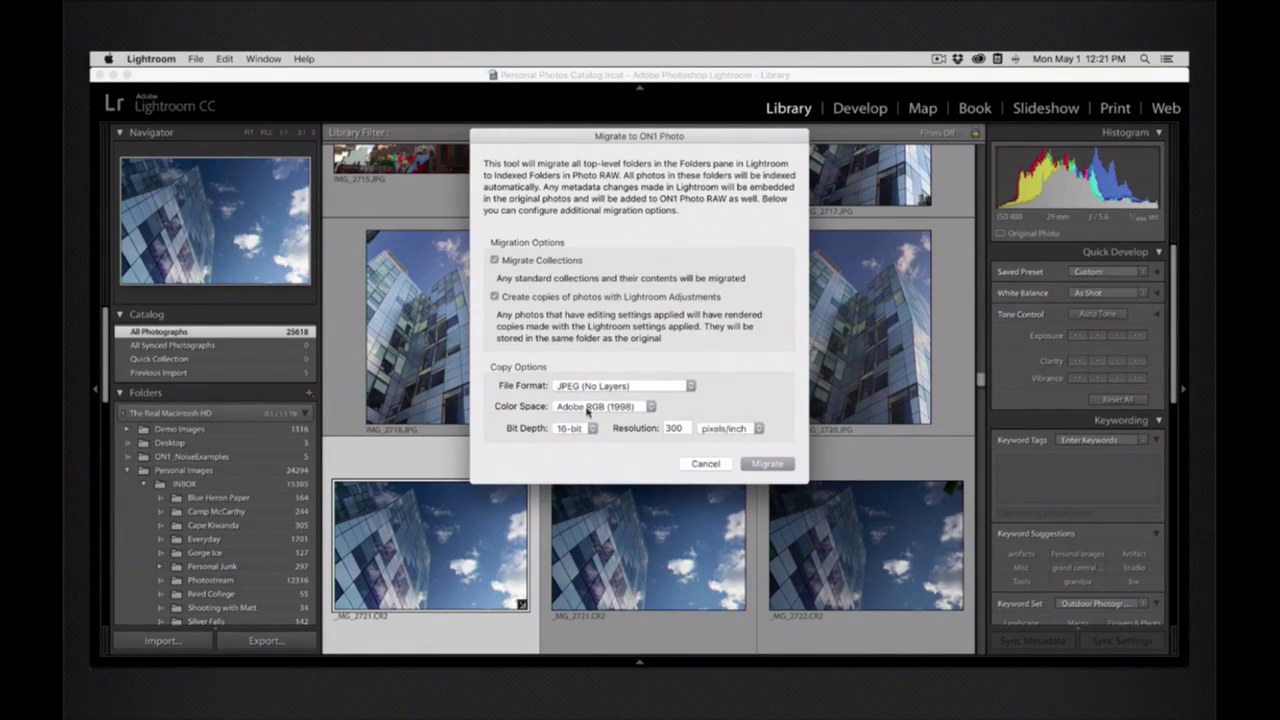
click(590, 428)
click(590, 418)
Step: Set the migrated copies' file format to Photoshop (Supports Layers) with a bit depth of 16-bit
click(633, 387)
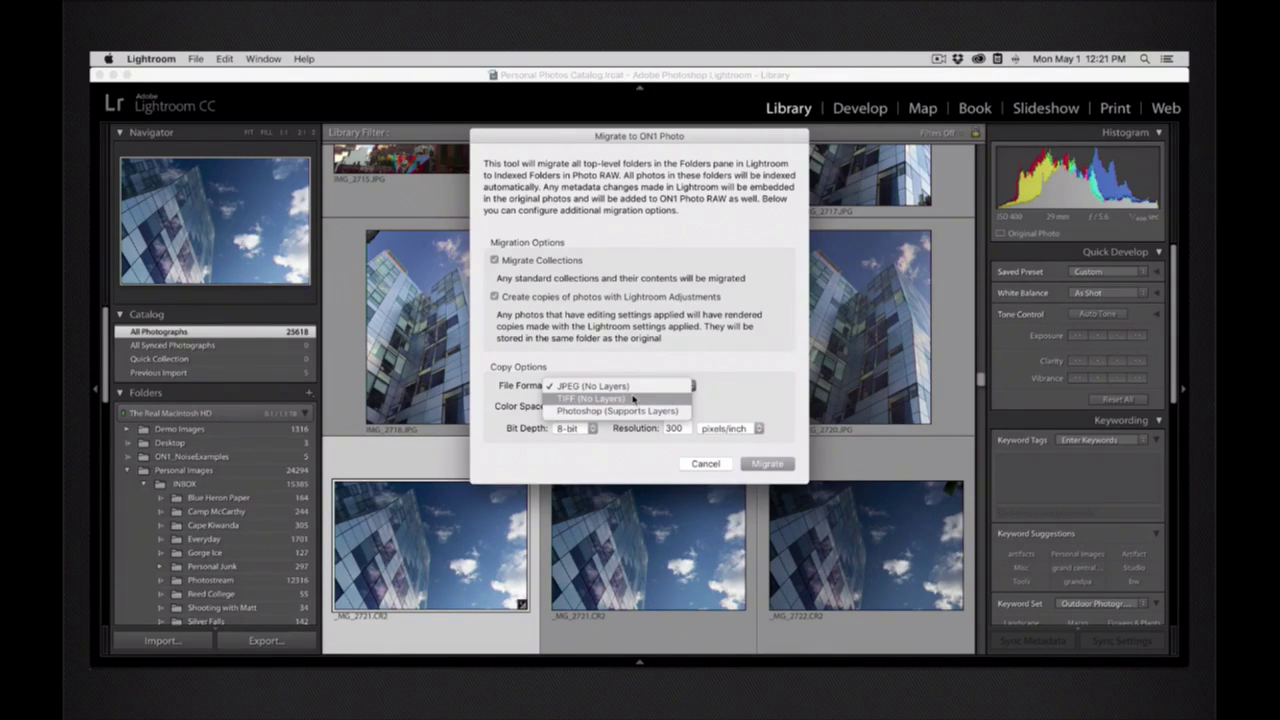
click(633, 411)
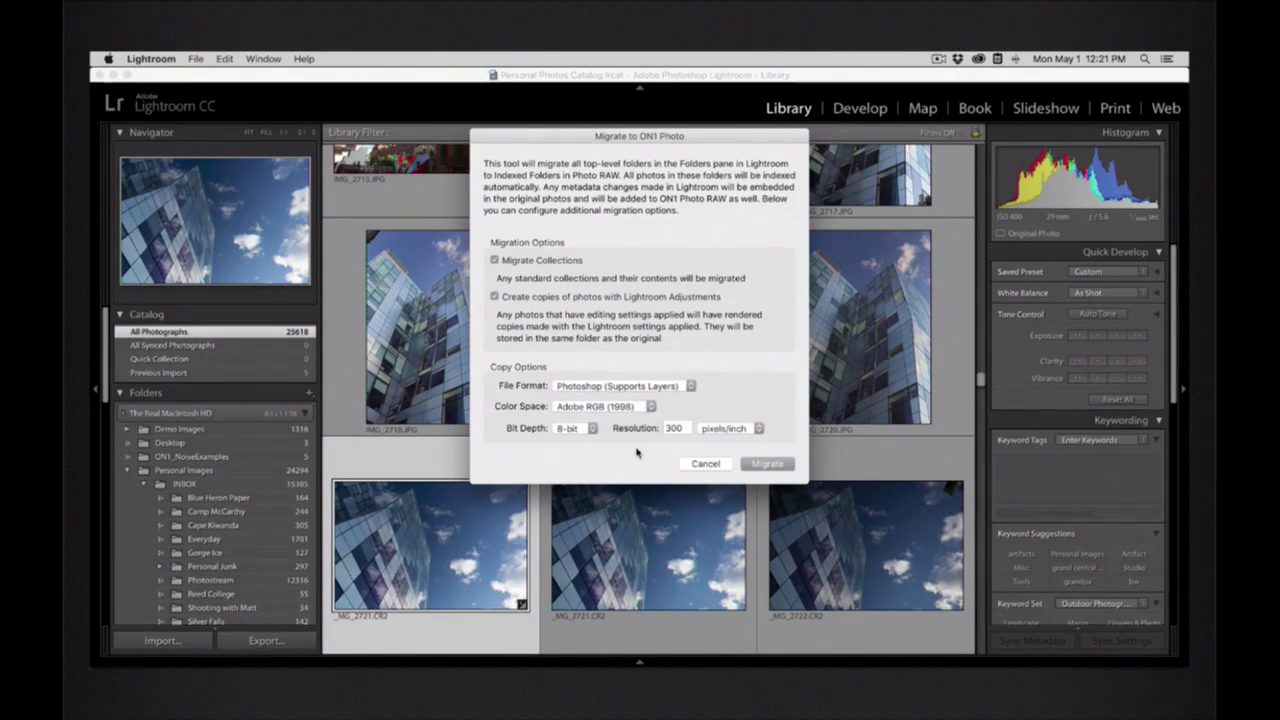
click(591, 430)
click(585, 446)
click(665, 381)
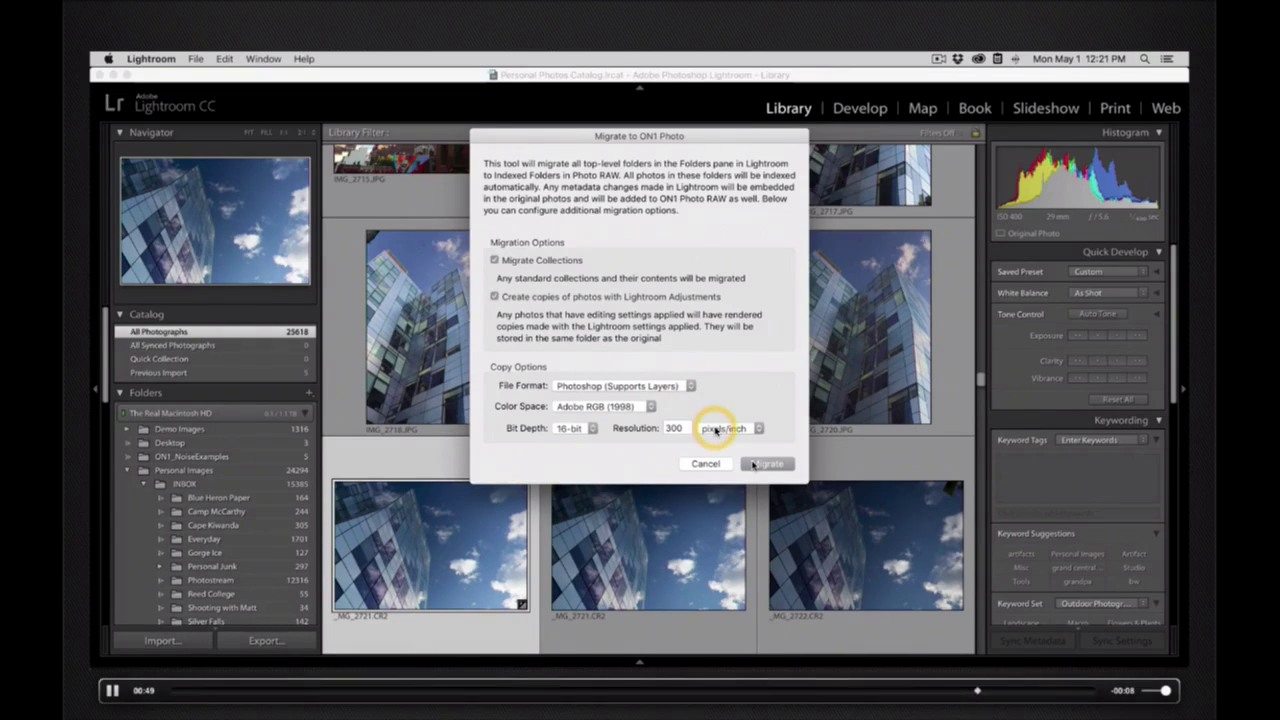